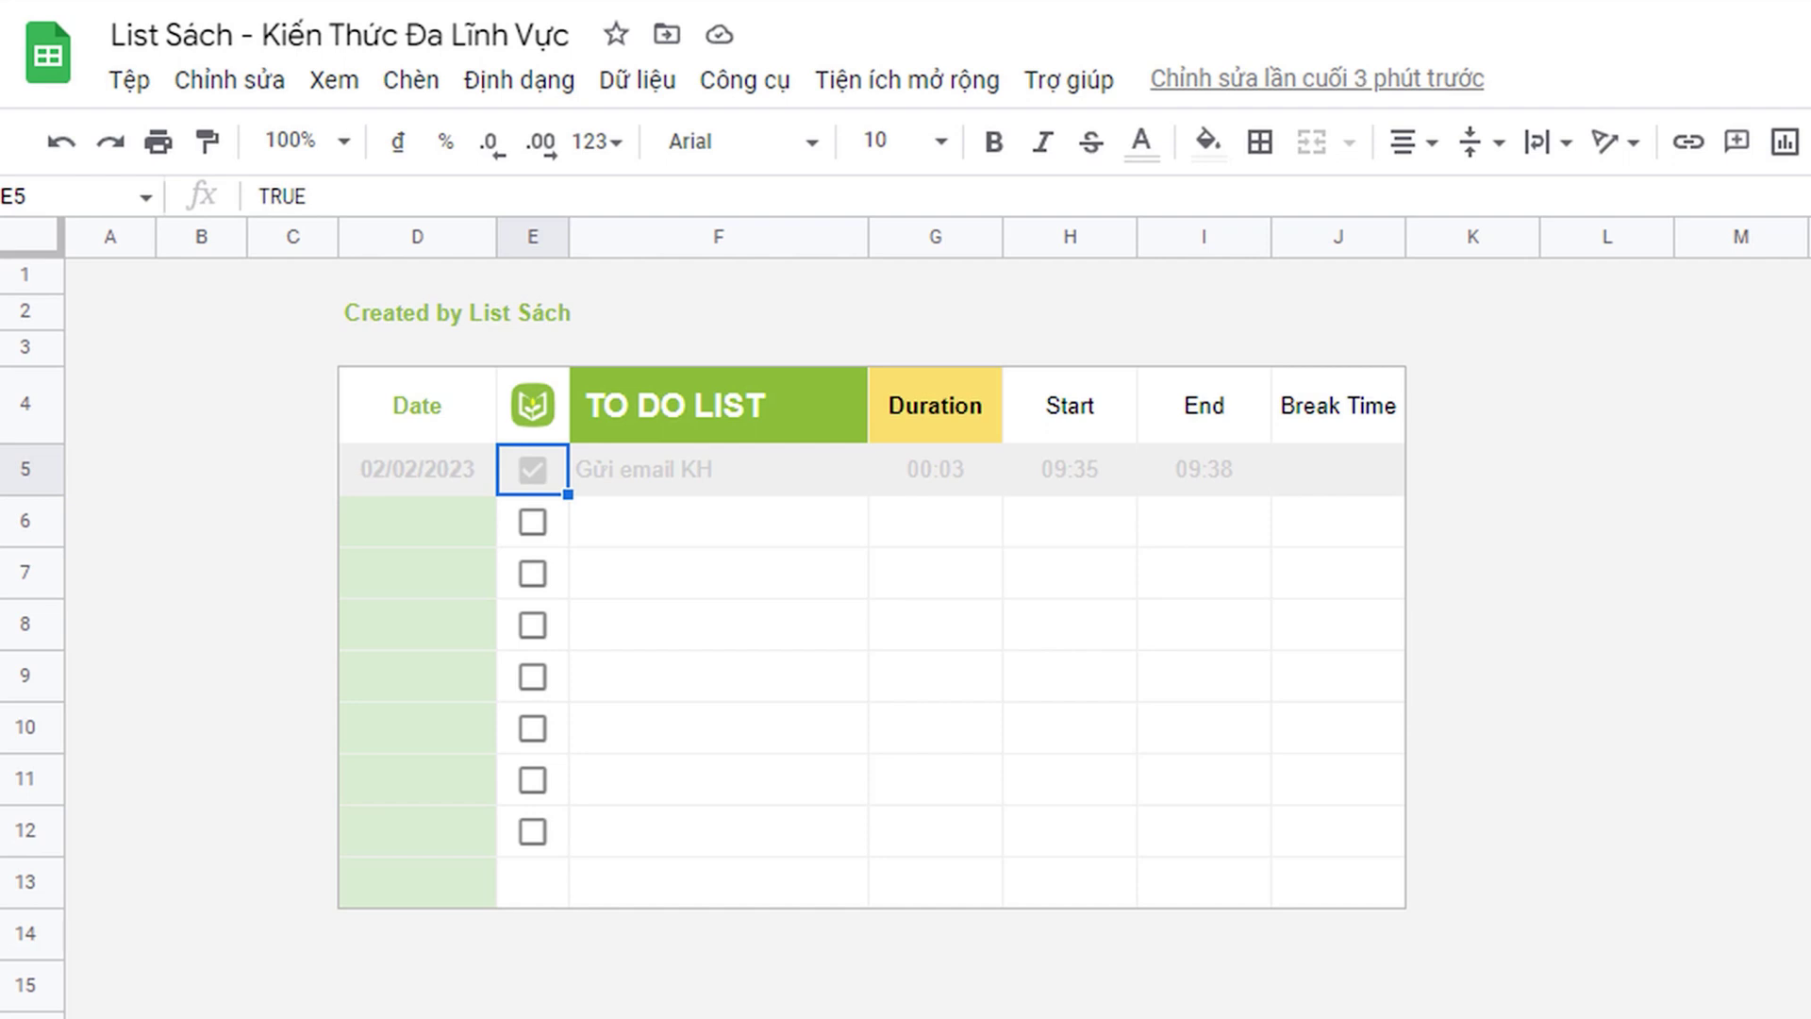
Step: Add the task "Đăng bài fanpage List Sách" in F6 and mark it as done
{"action": "left_click", "coordinate": [830, 533]}
{"action": "type", "text": "Đăng bài fanpage L"}
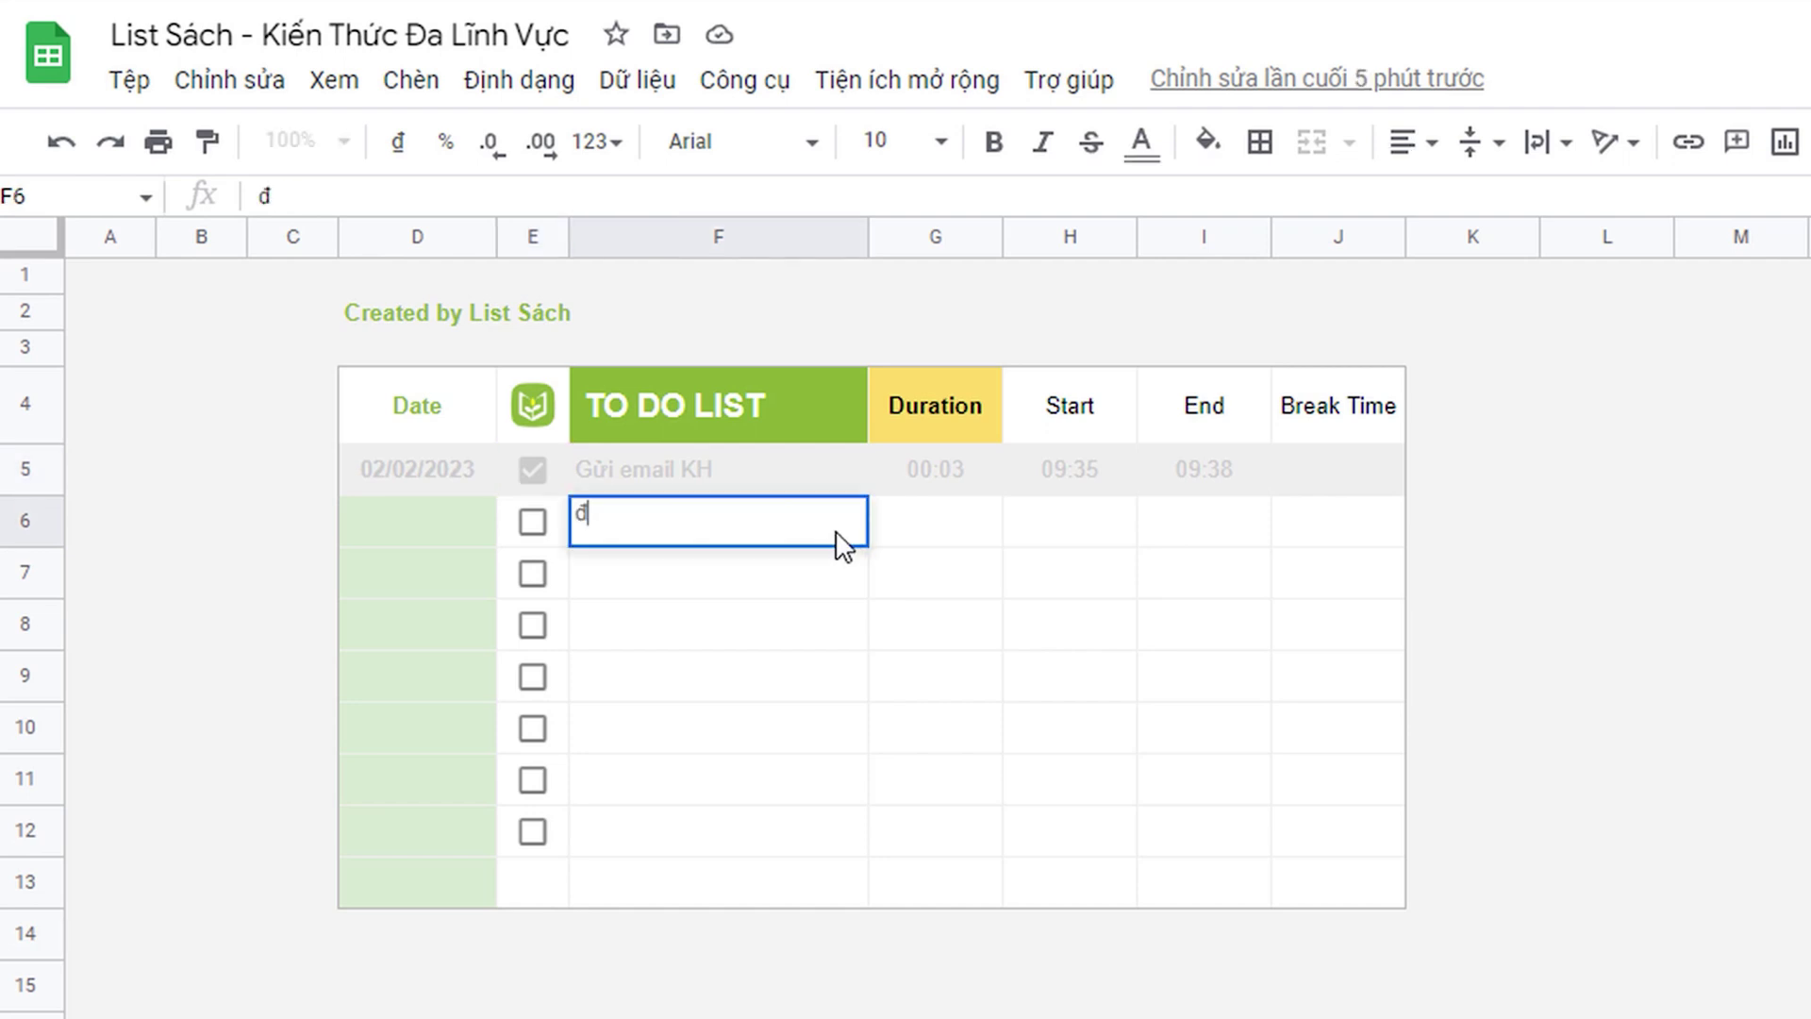
{"action": "type", "text": "ist Sách"}
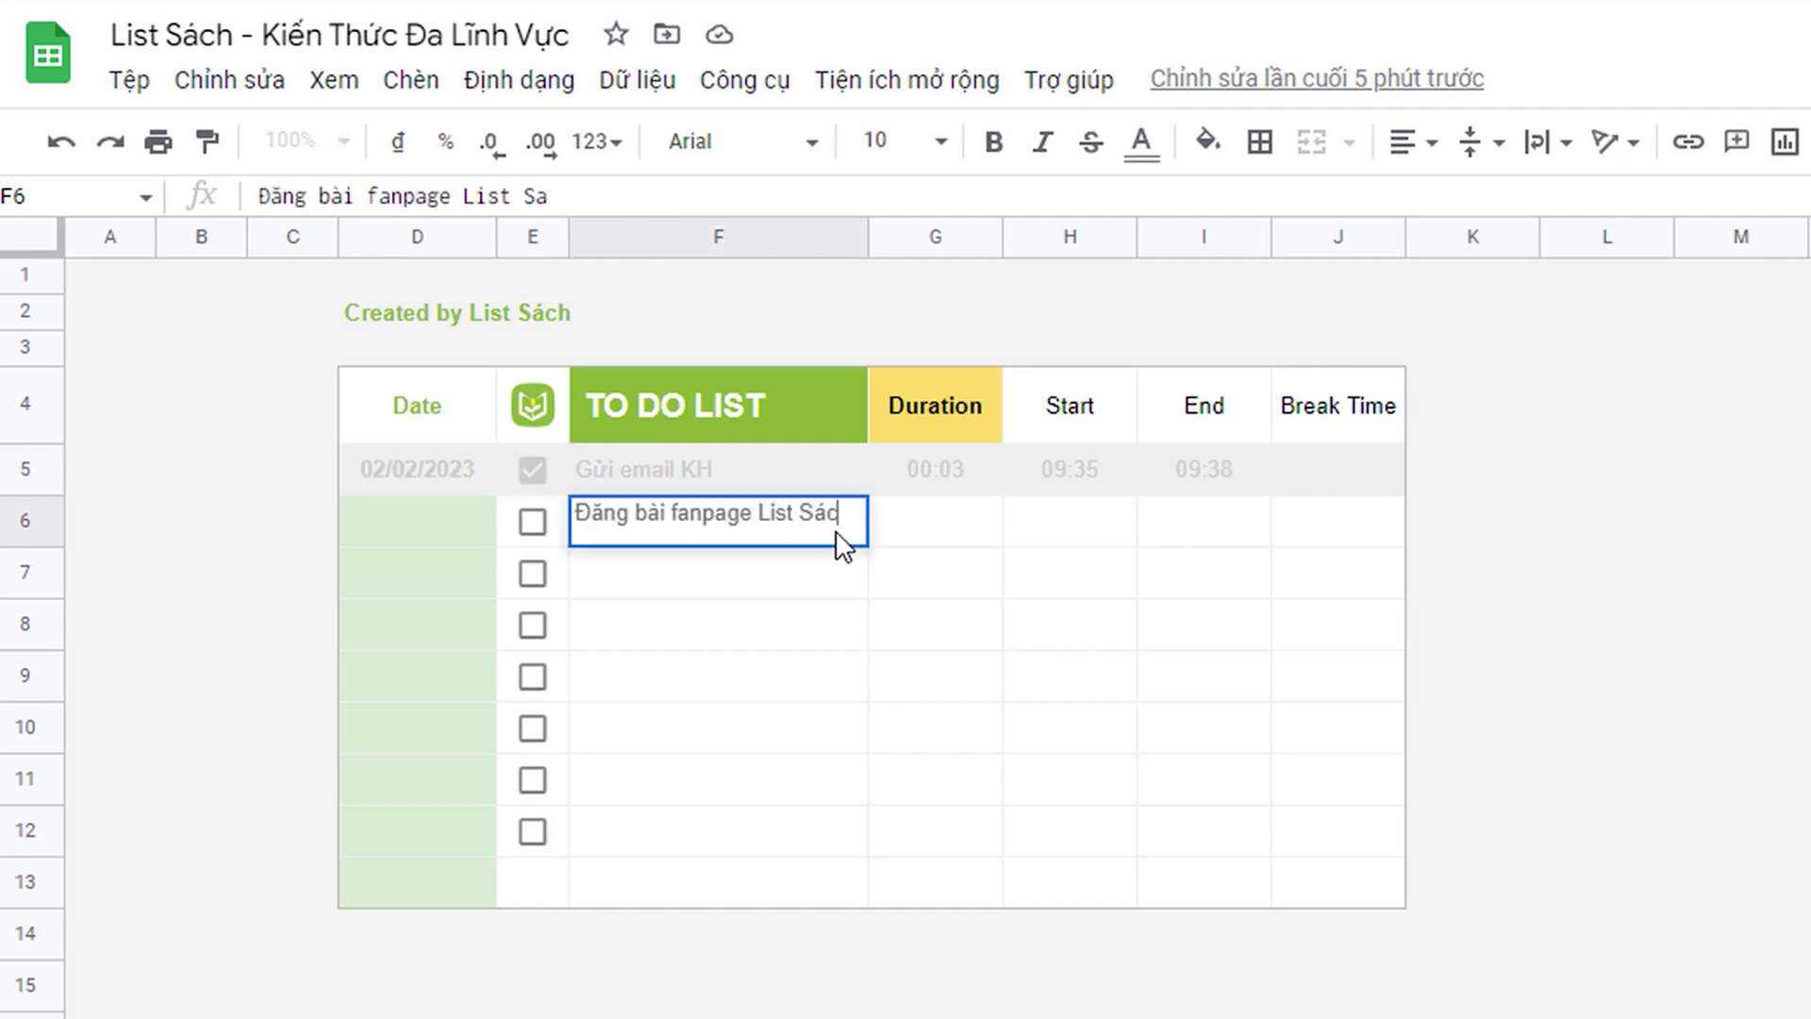
{"action": "key", "text": "Return"}
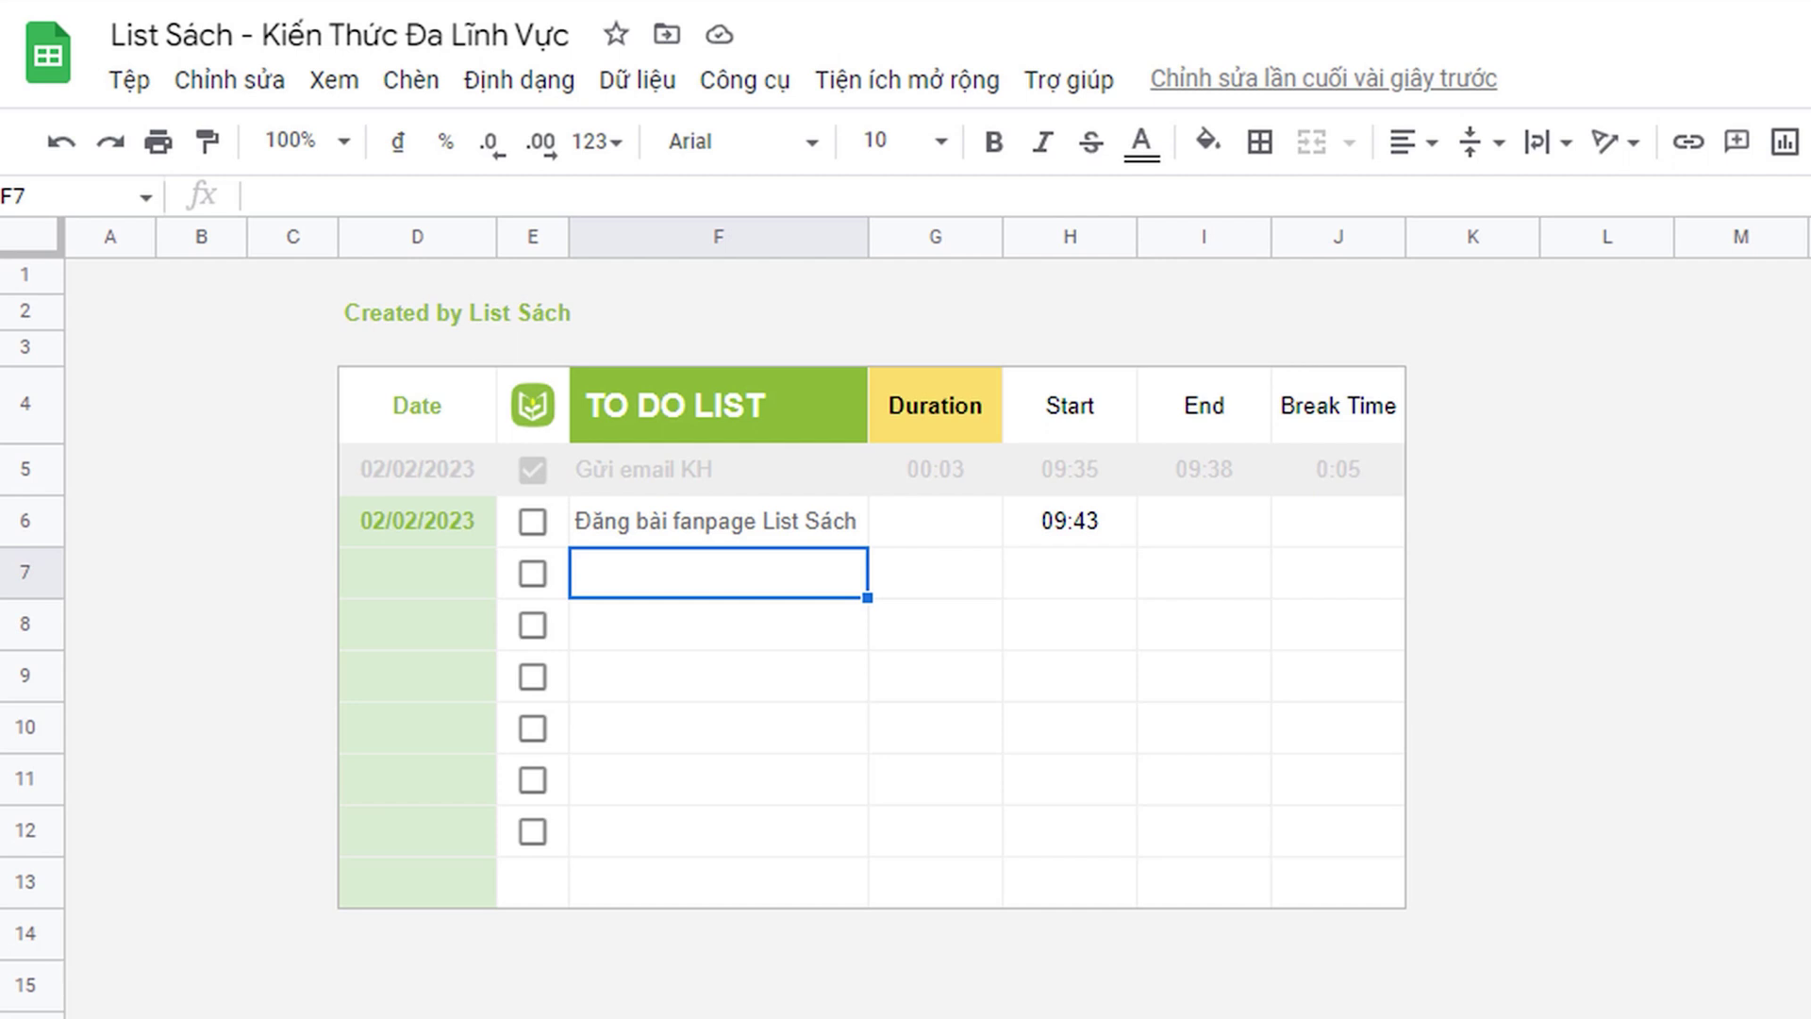
{"action": "left_click", "coordinate": [533, 522]}
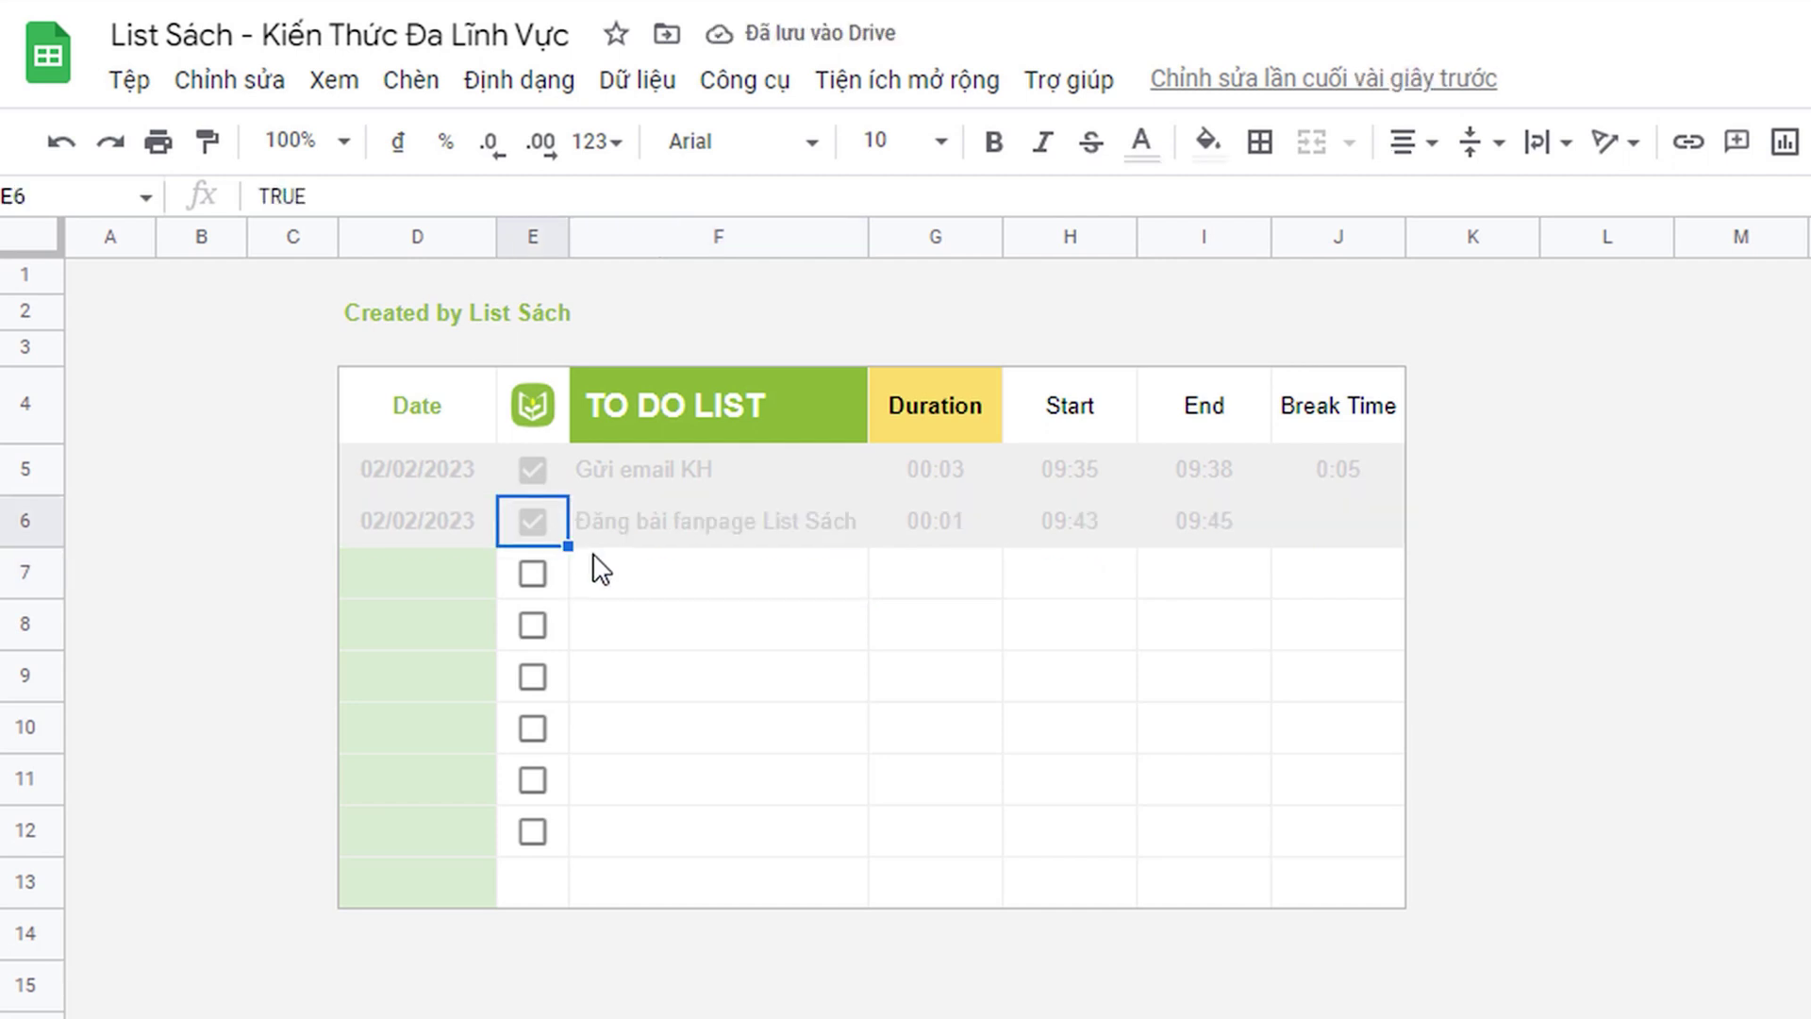
Step: Add the task "Lập trình" in F7 and mark it as done
{"action": "left_click", "coordinate": [608, 578]}
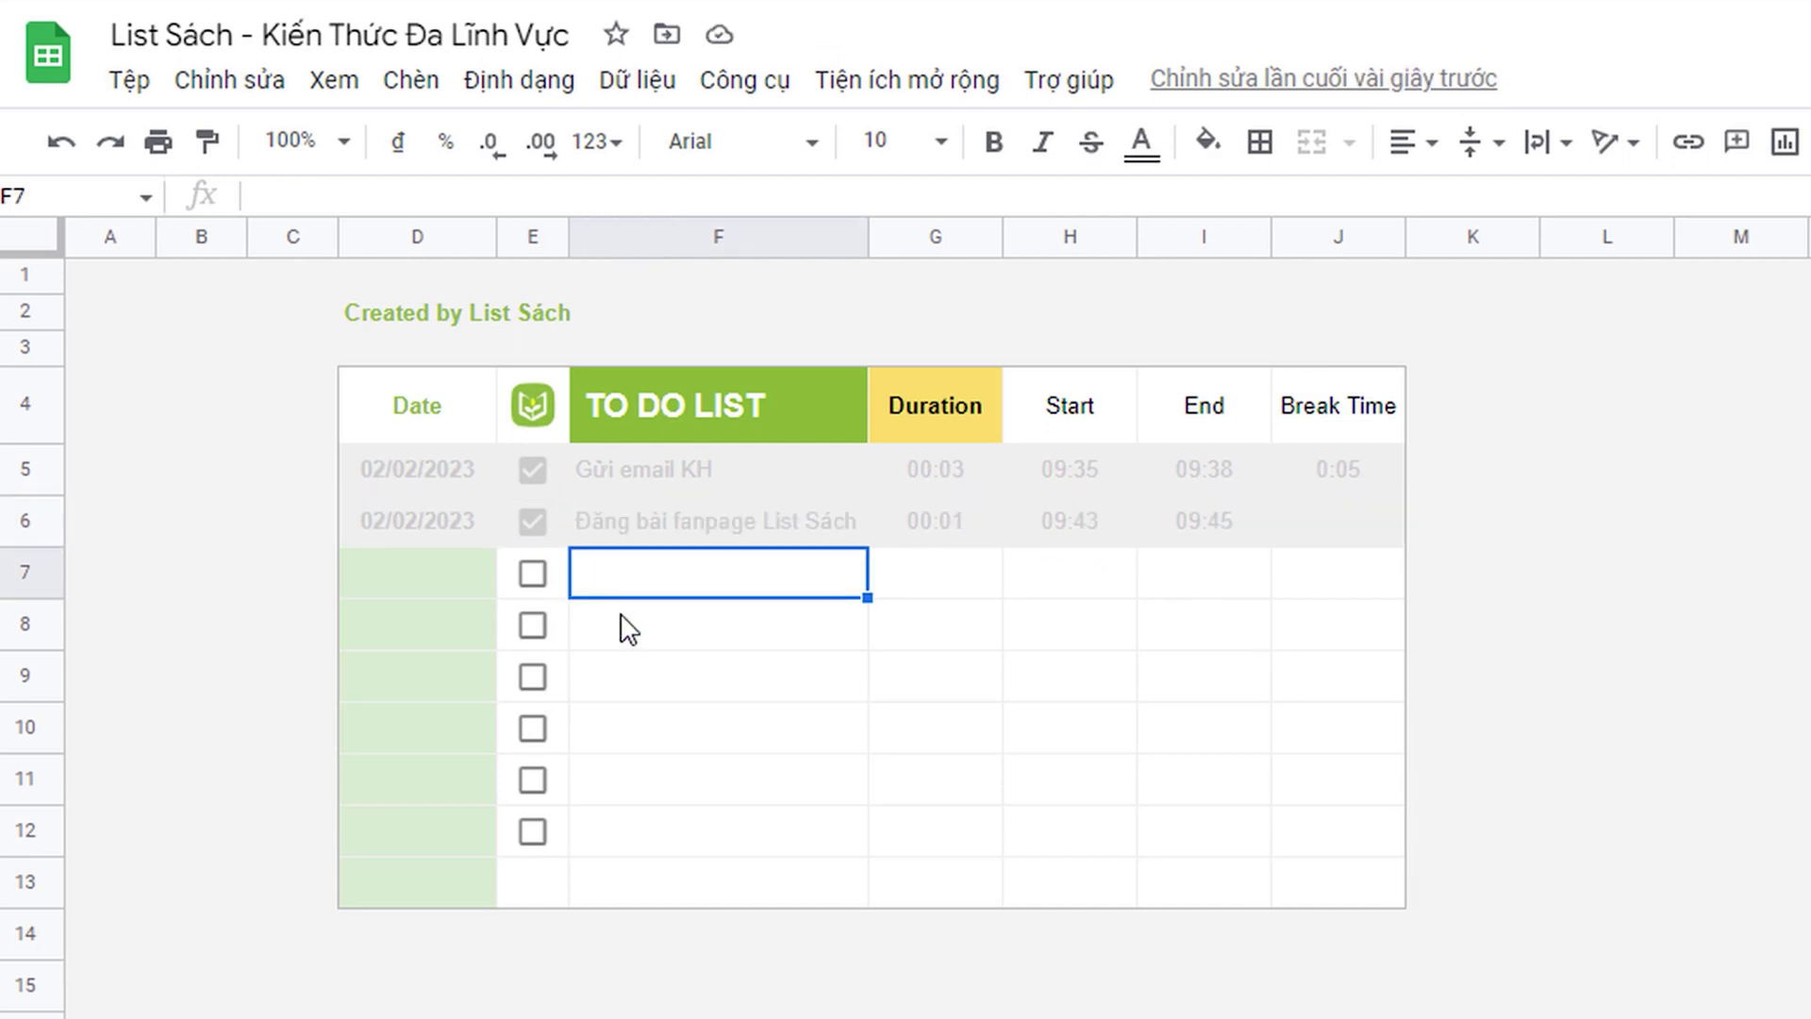
{"action": "type", "text": "Lập trình"}
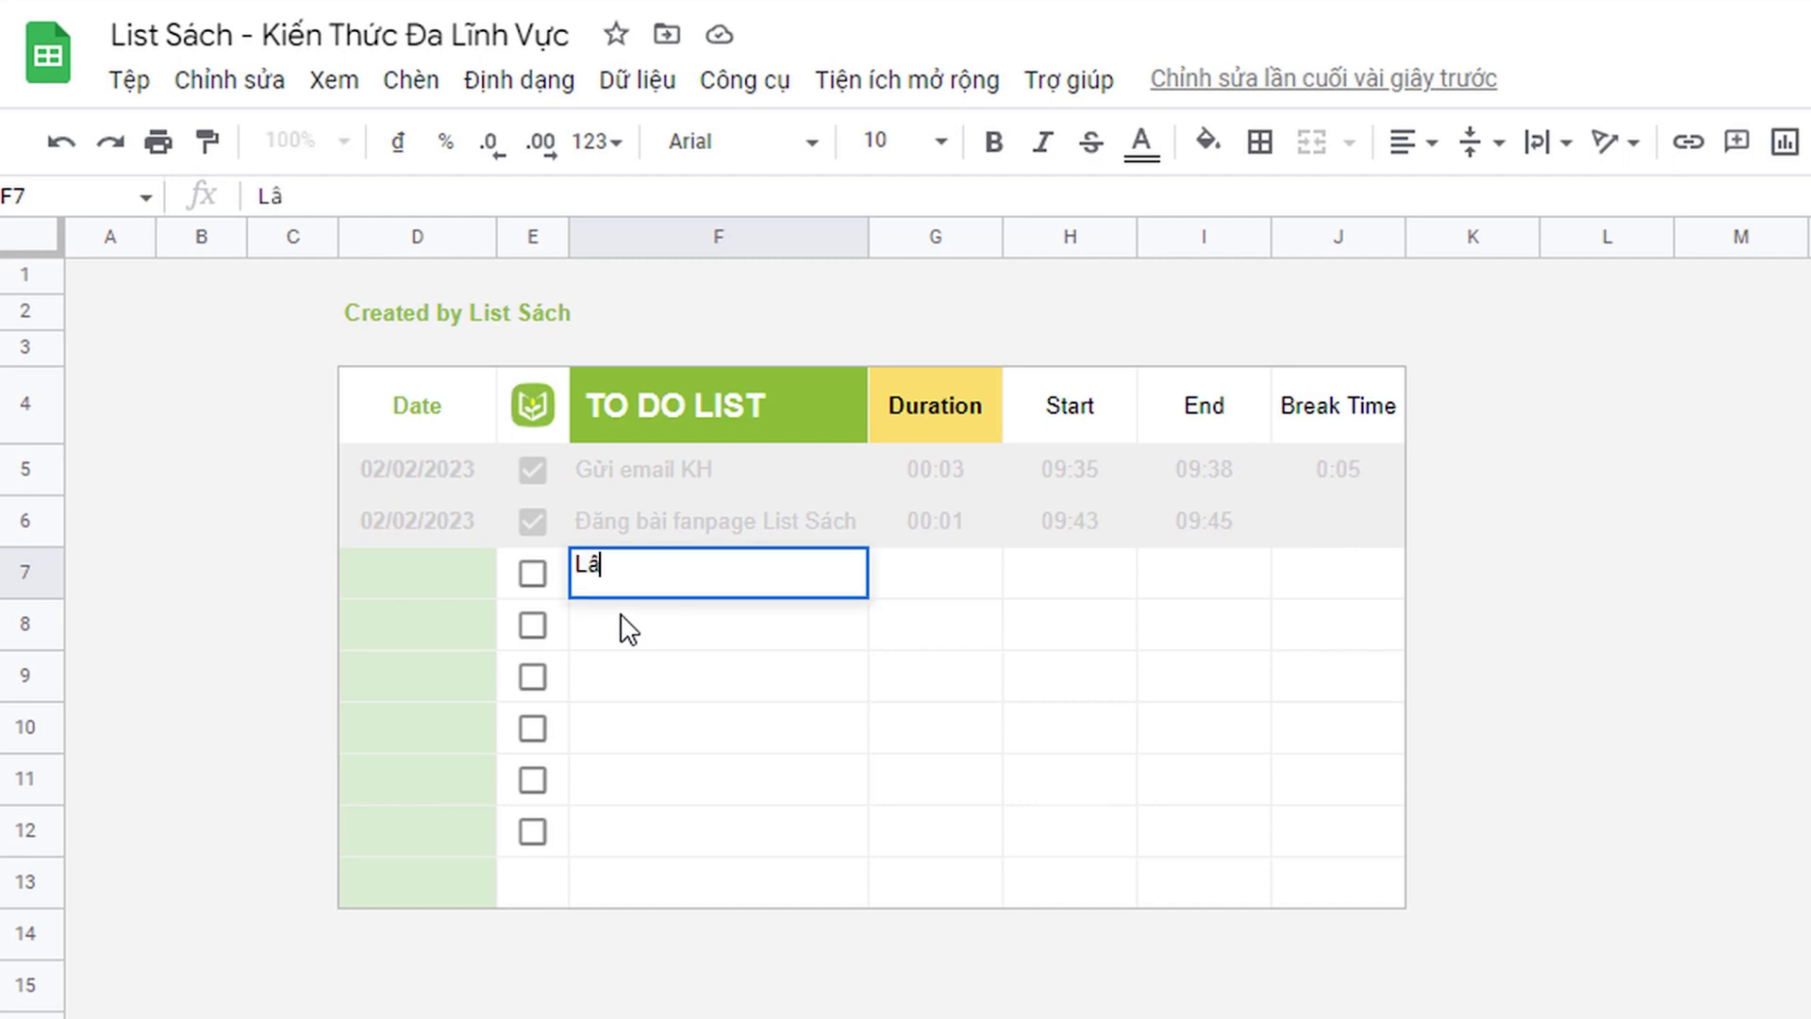
{"action": "left_click", "coordinate": [629, 630]}
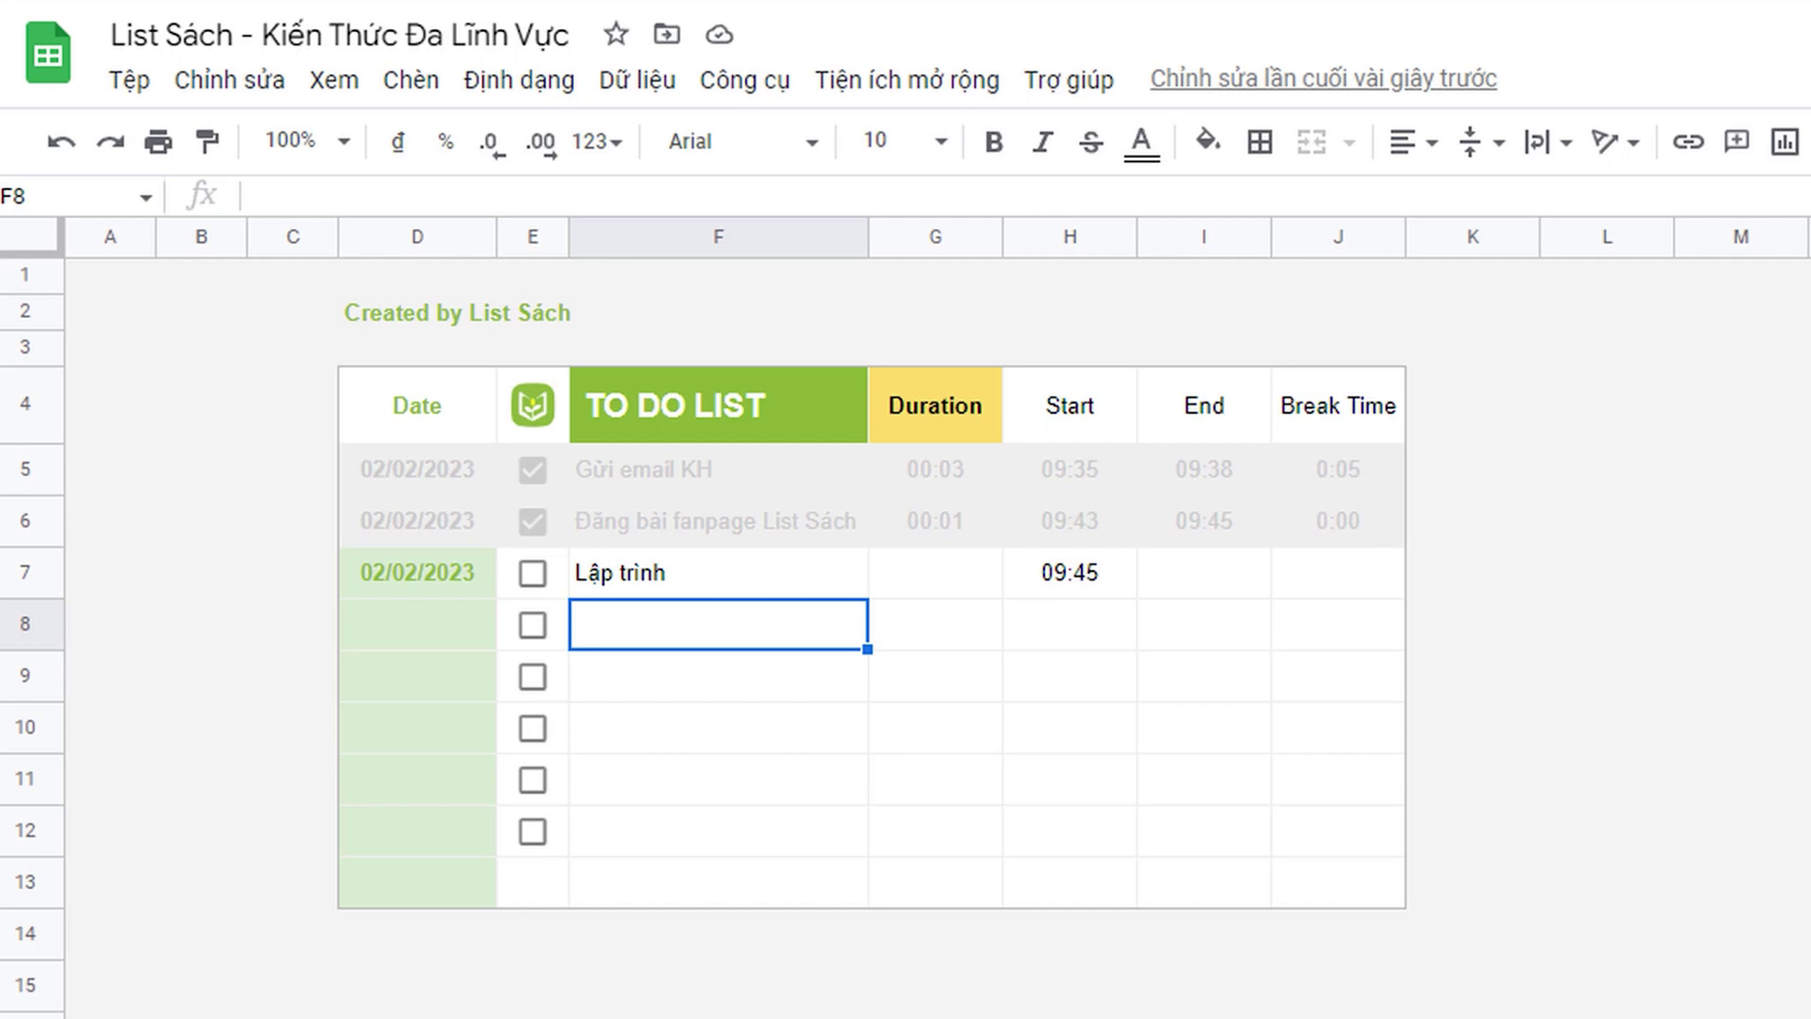
{"action": "left_click", "coordinate": [533, 572]}
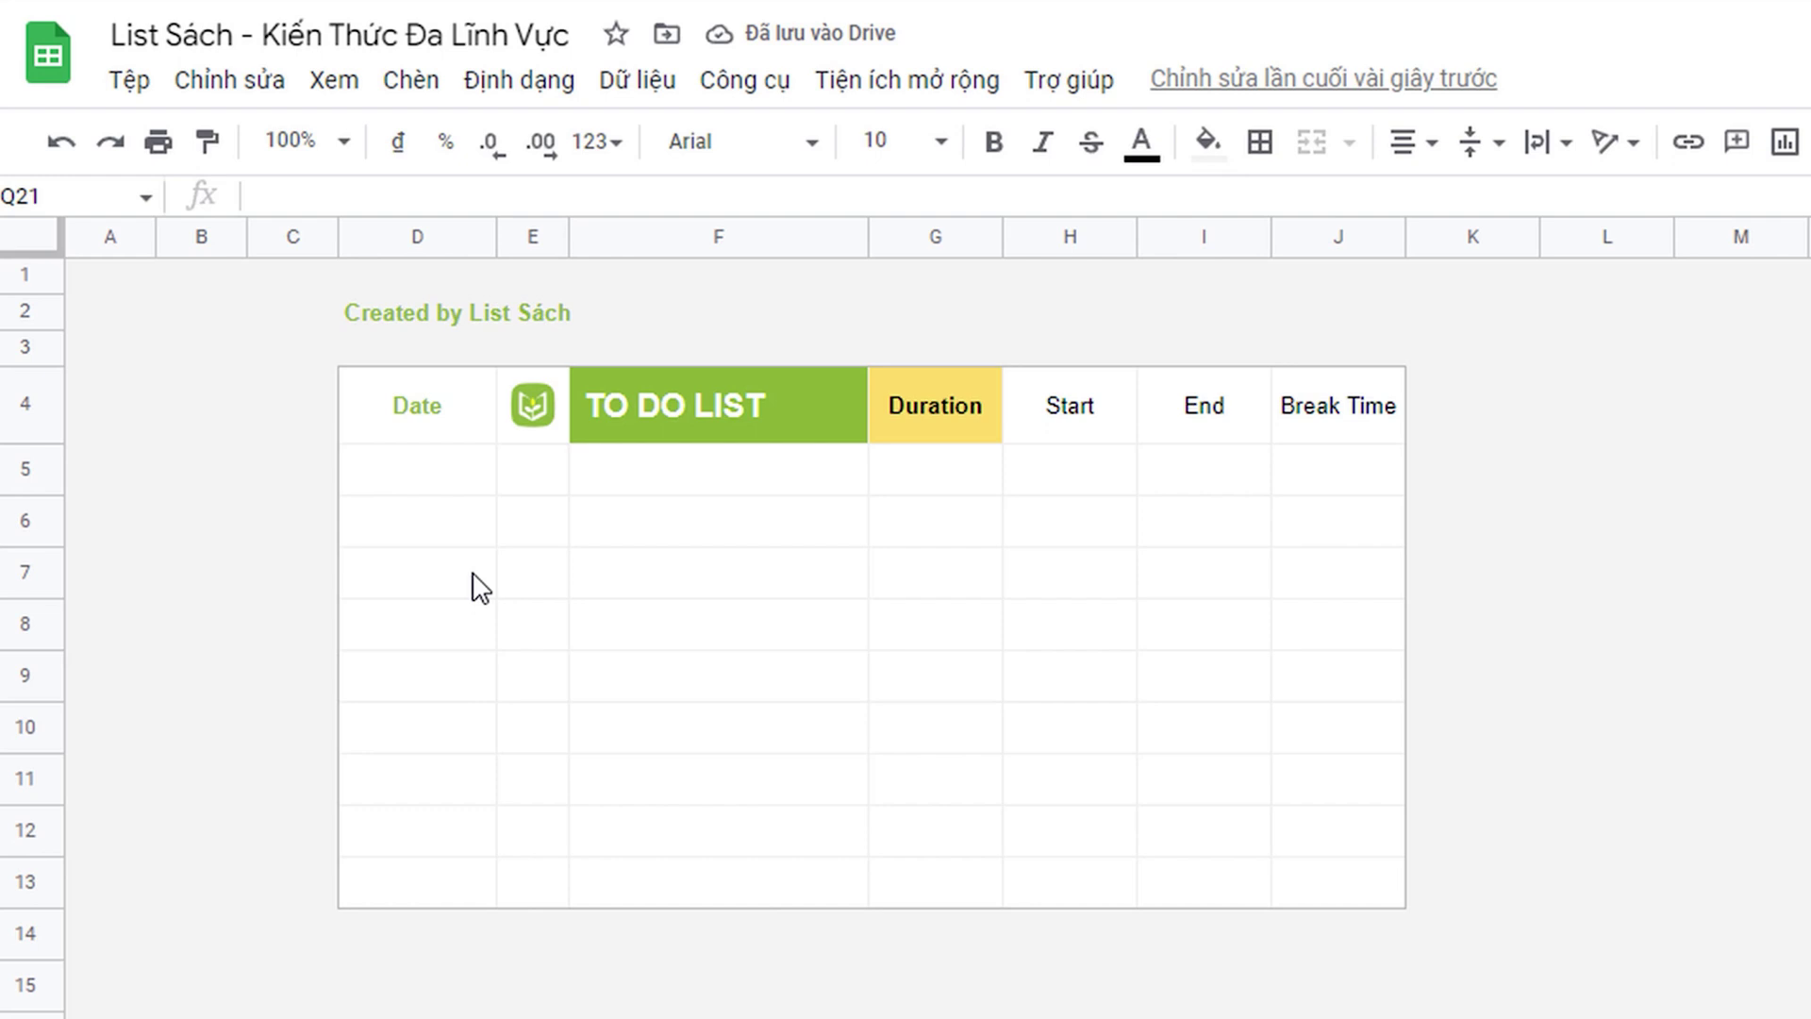
Step: Insert a checkbox in E5 and fill it down through E12
{"action": "left_click", "coordinate": [506, 485]}
{"action": "left_click", "coordinate": [408, 81]}
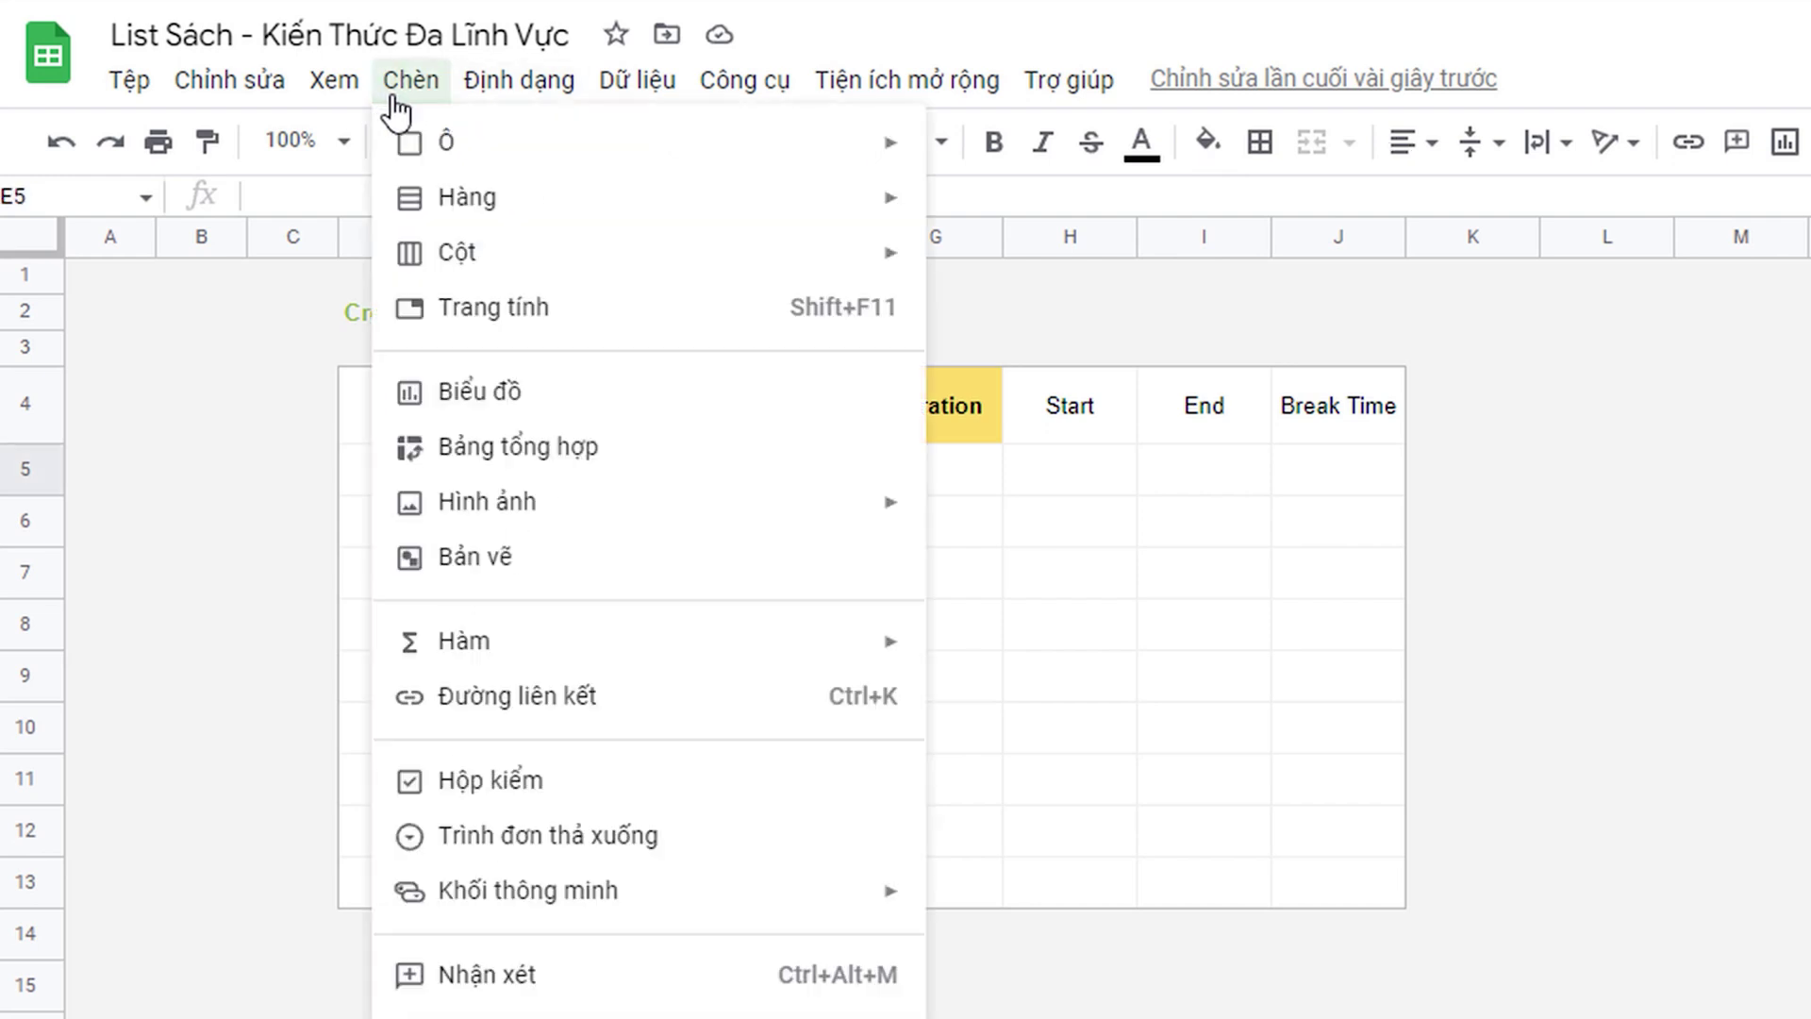
{"action": "left_click", "coordinate": [501, 781]}
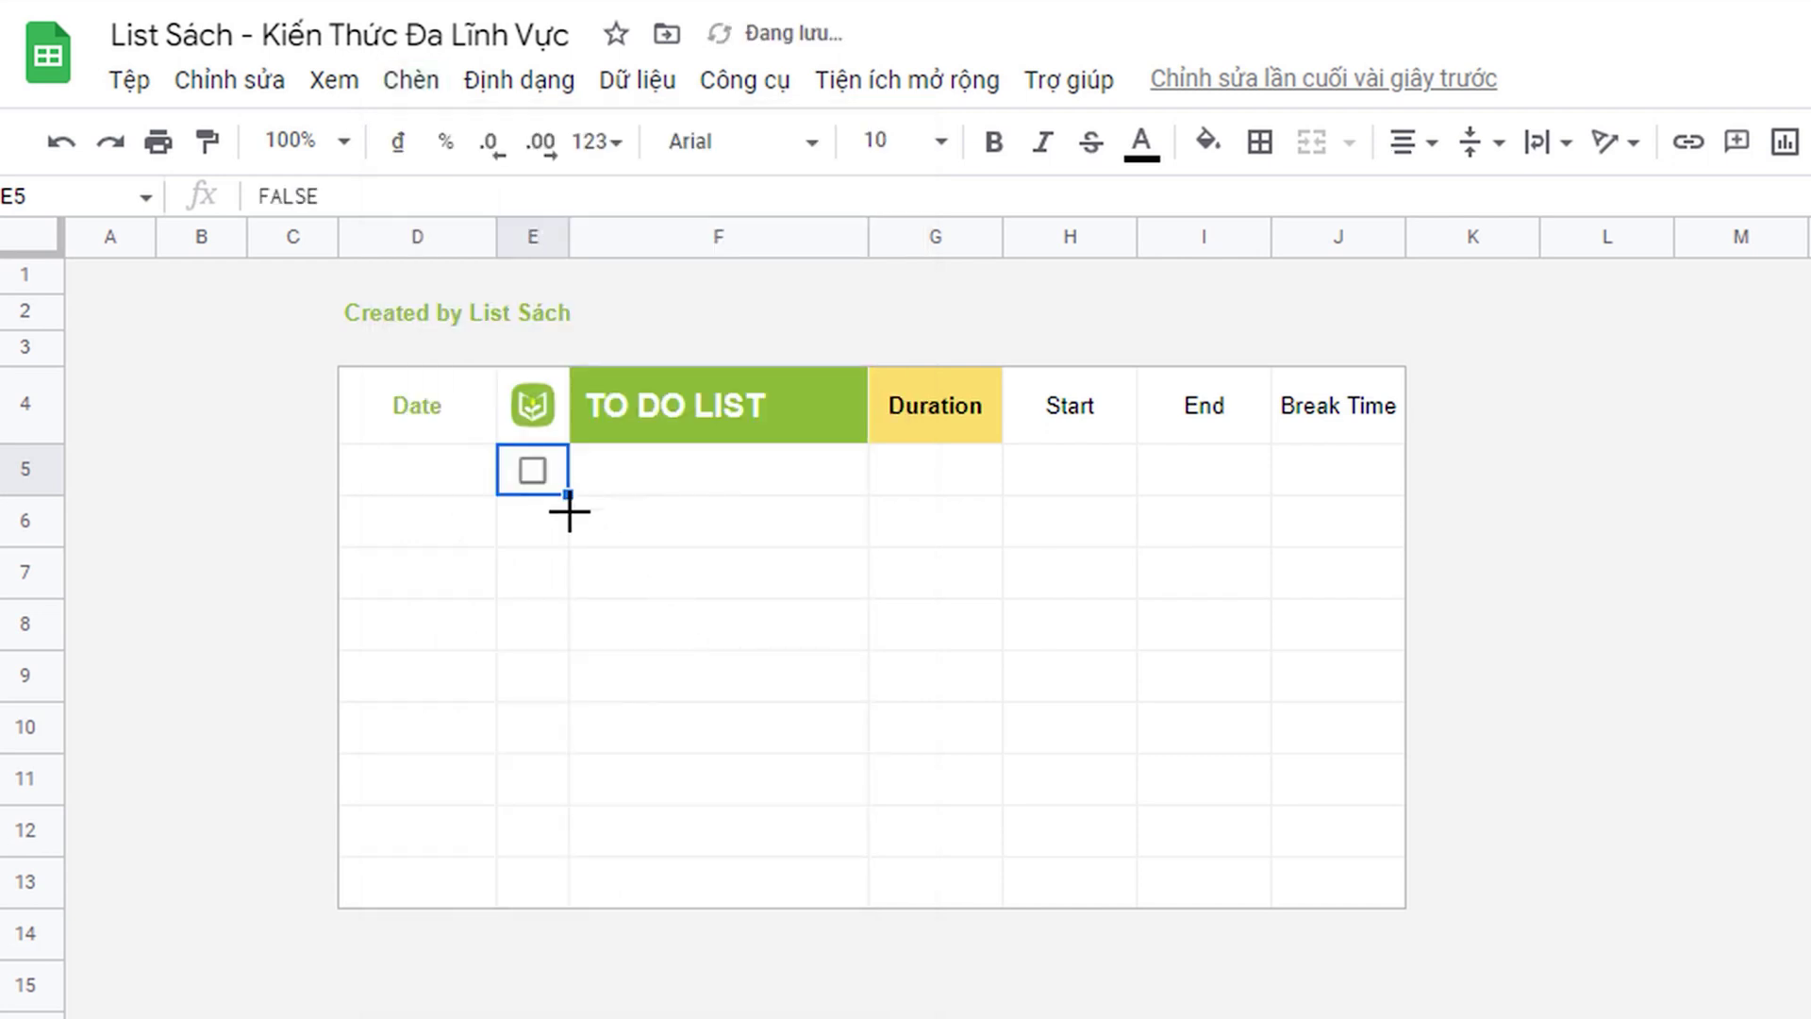
{"action": "left_click_drag", "start_coordinate": [568, 494], "coordinate": [582, 809]}
Step: Enter the date formula =IF(F5="";"";IF(D5="";NOW();D5)) in D5
{"action": "left_click", "coordinate": [412, 478]}
{"action": "type", "text": "=IF("}
{"action": "left_click", "coordinate": [661, 475]}
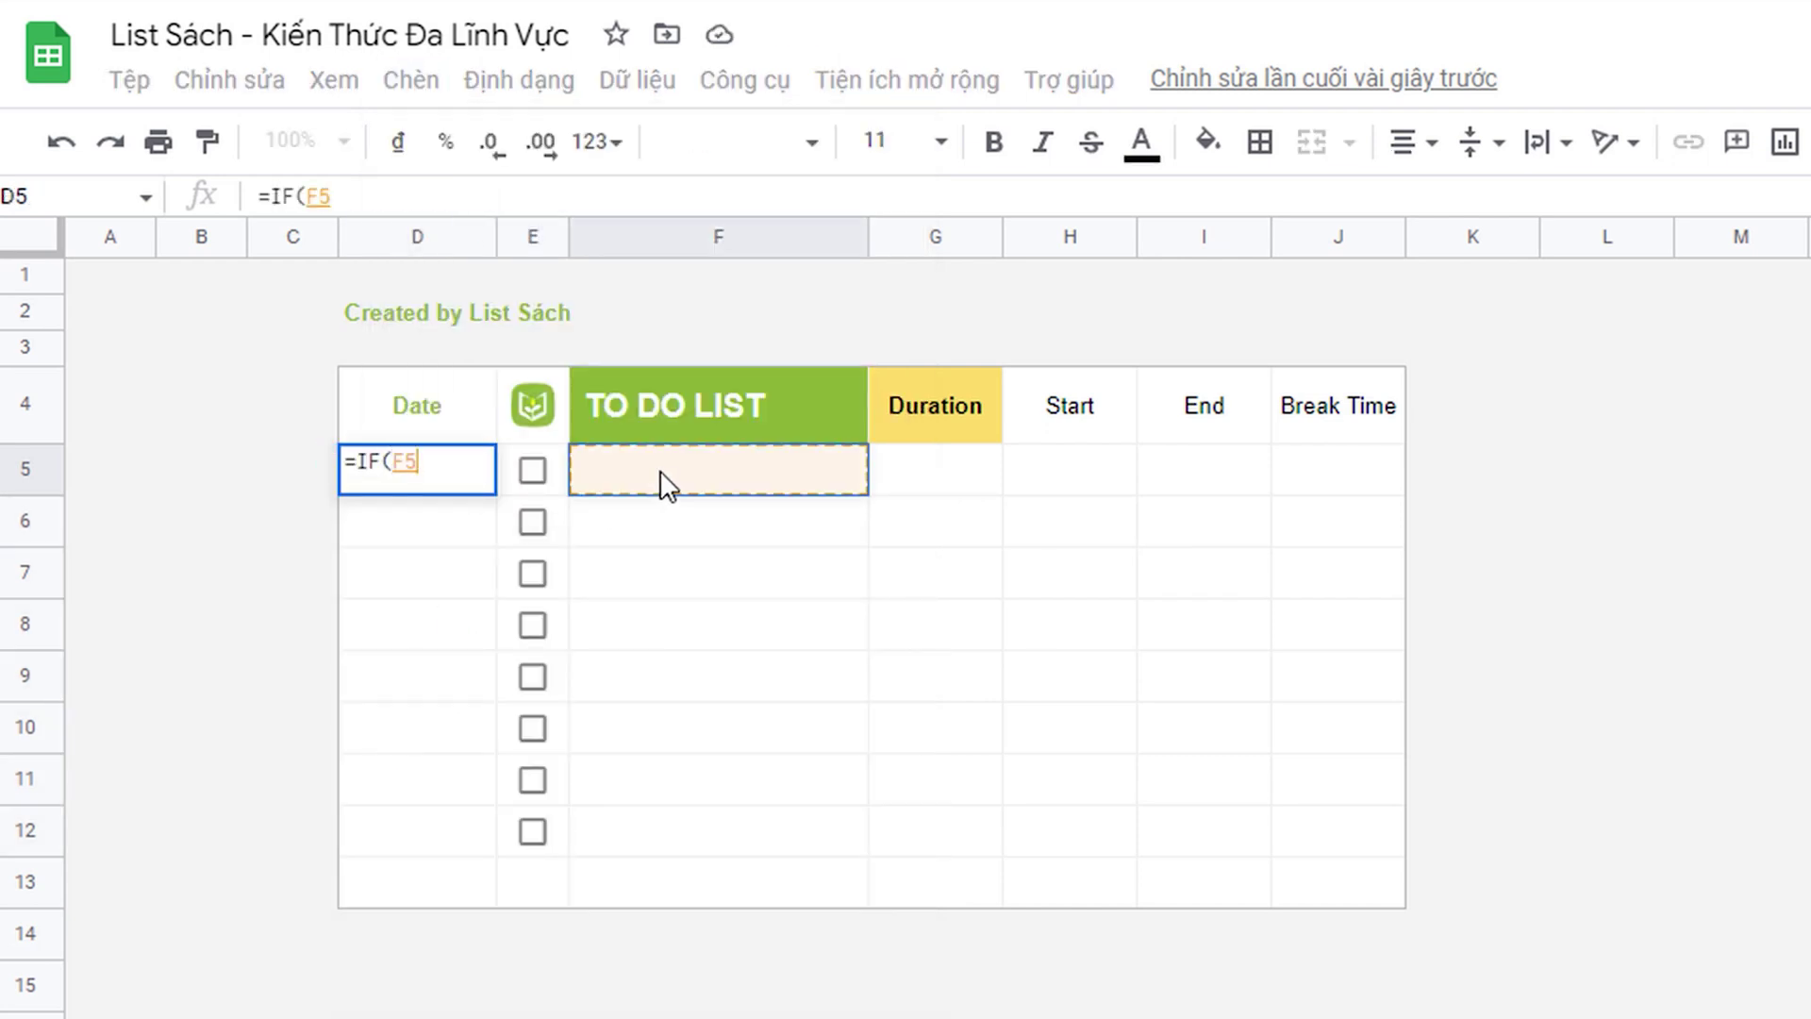
{"action": "type", "text": "=\"\";\"\";IF("}
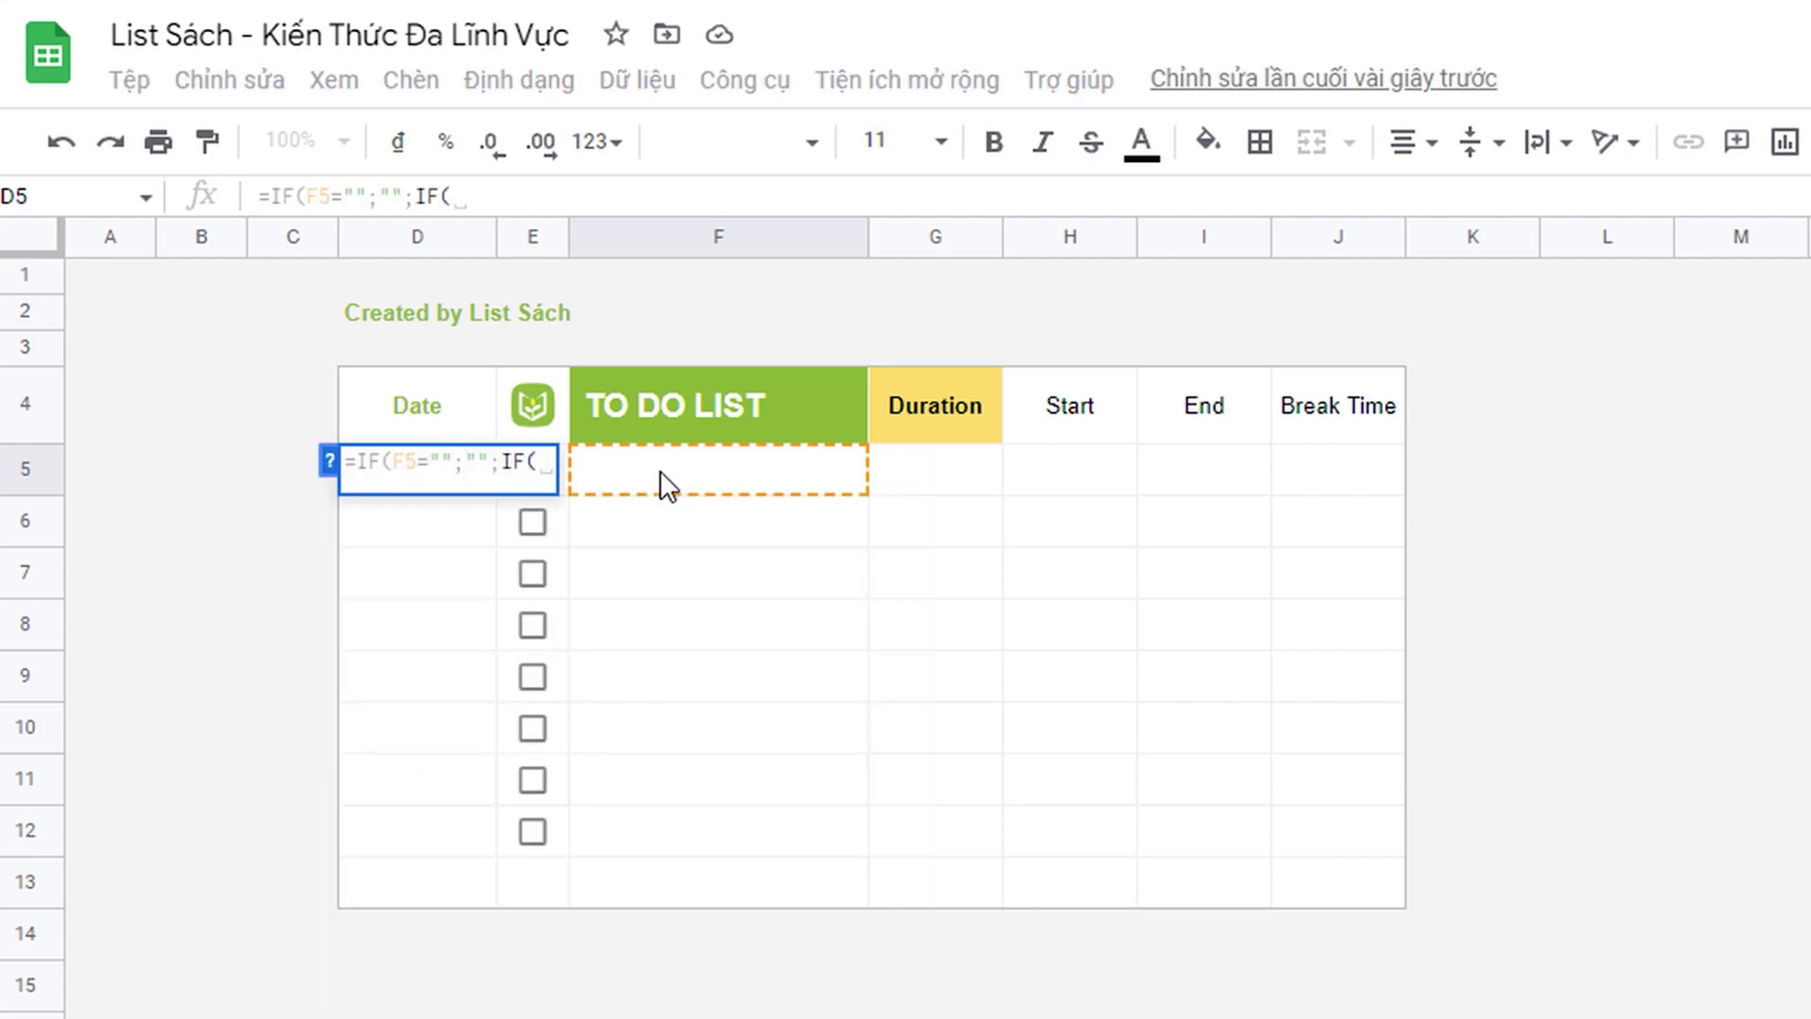
{"action": "type", "text": "D5=\"\";"}
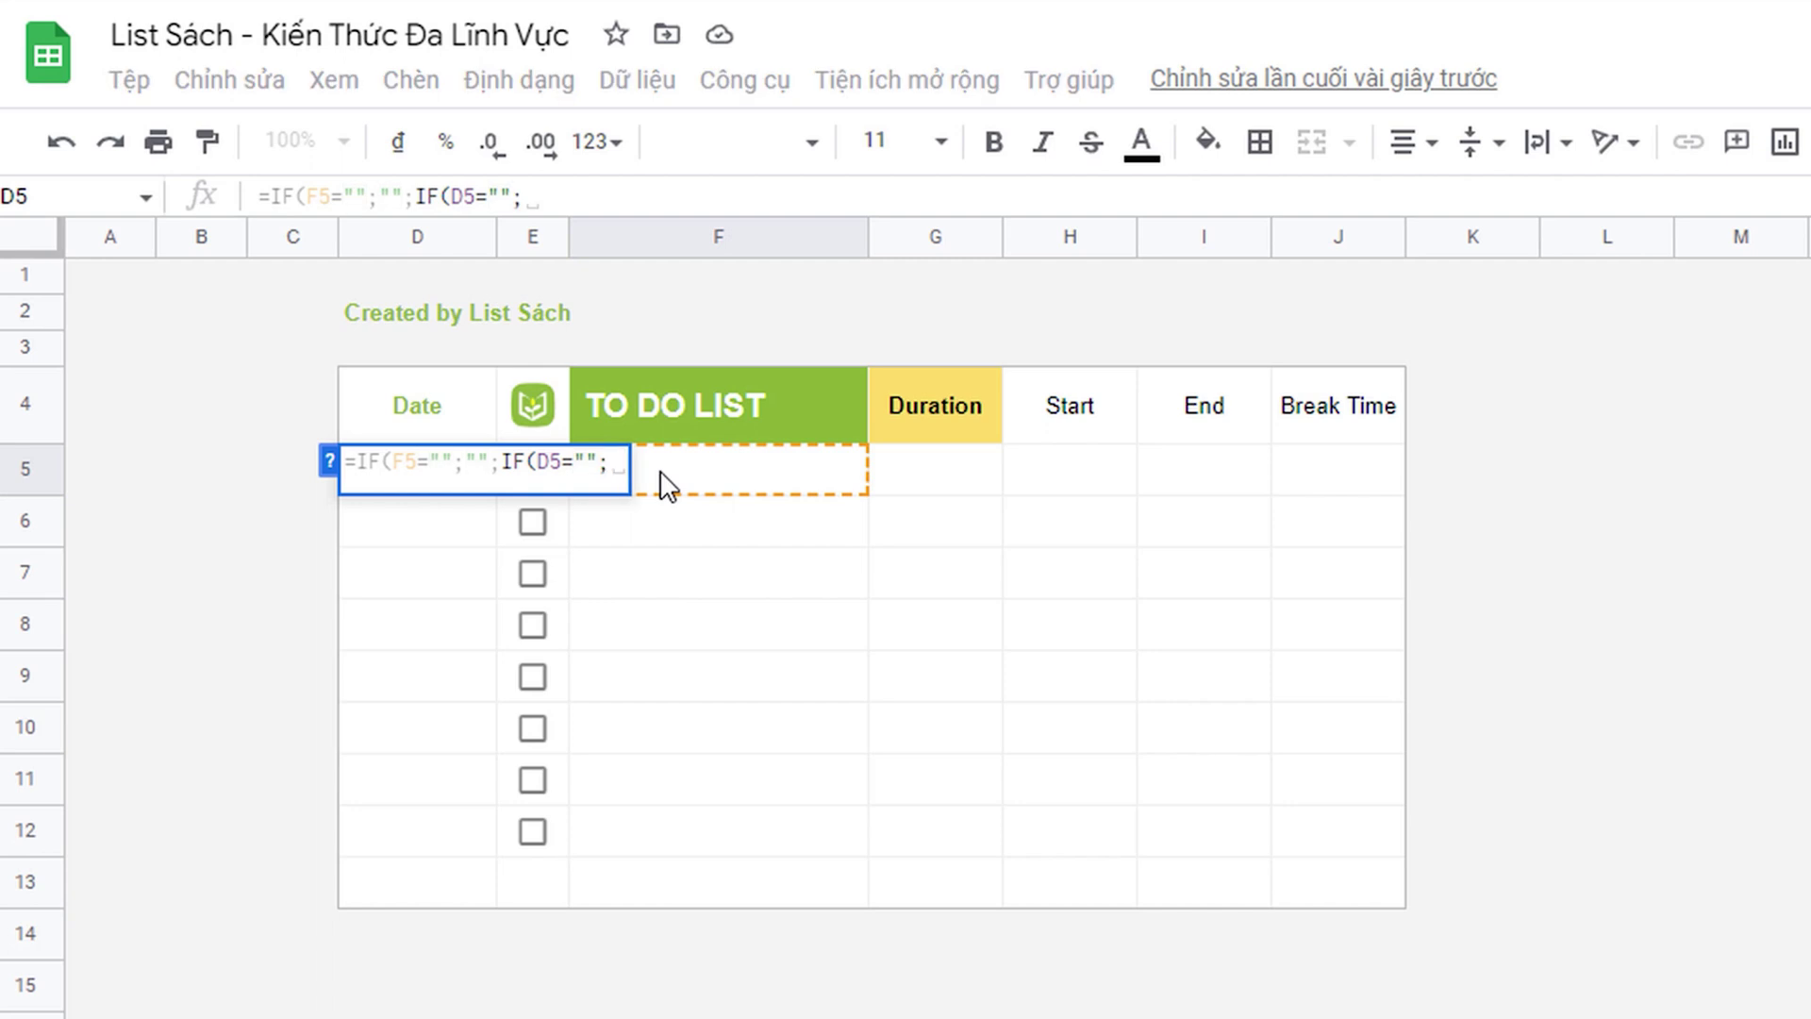
{"action": "type", "text": "NOW()"}
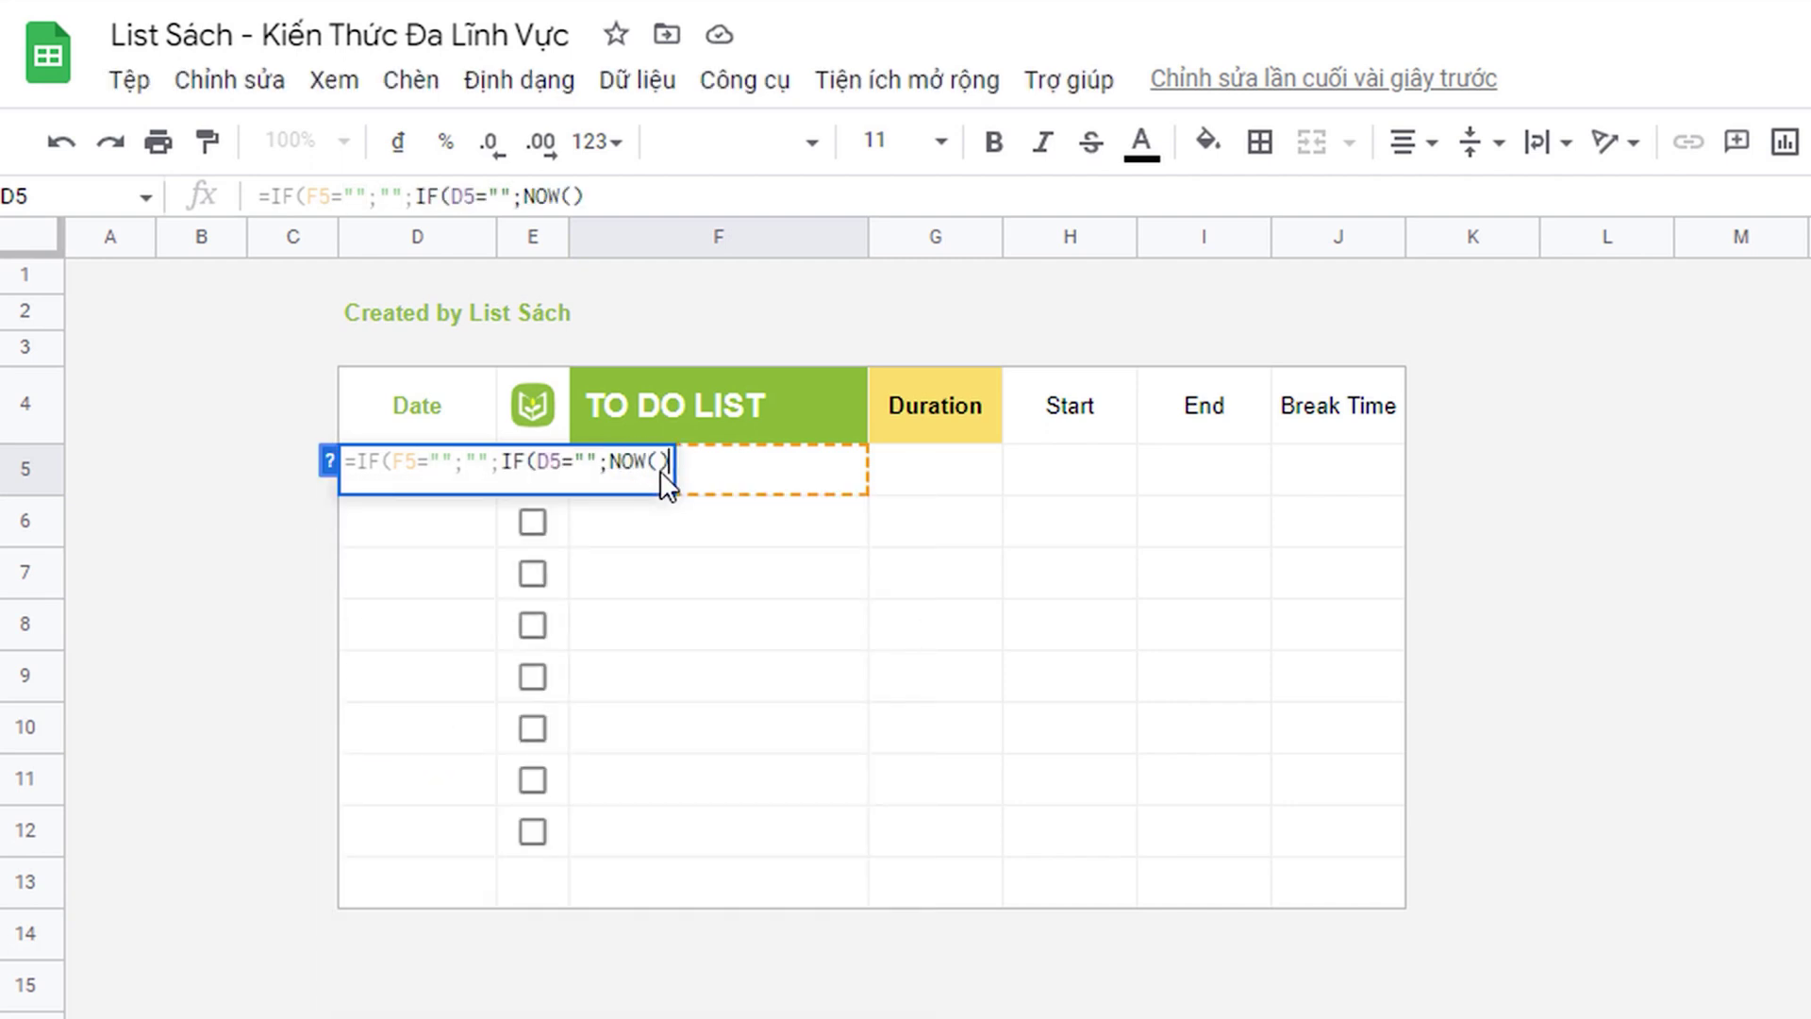
{"action": "type", "text": ";"}
{"action": "type", "text": "D5"}
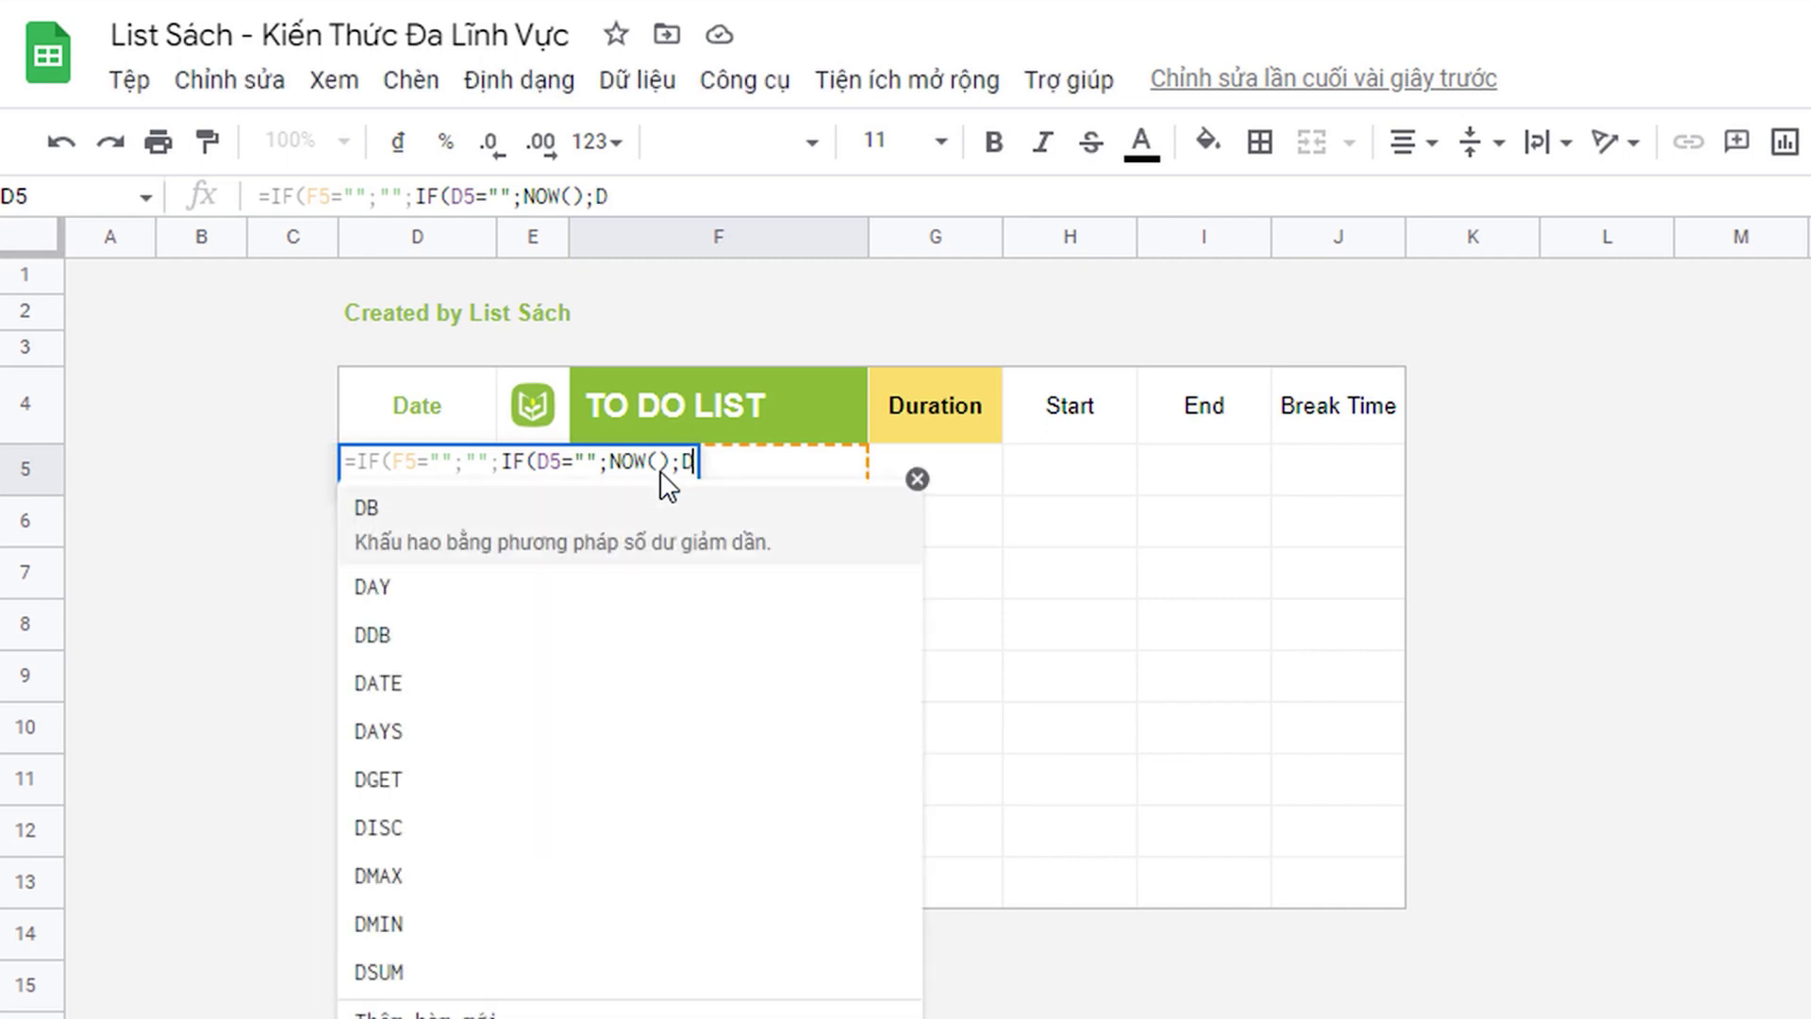
{"action": "type", "text": "))"}
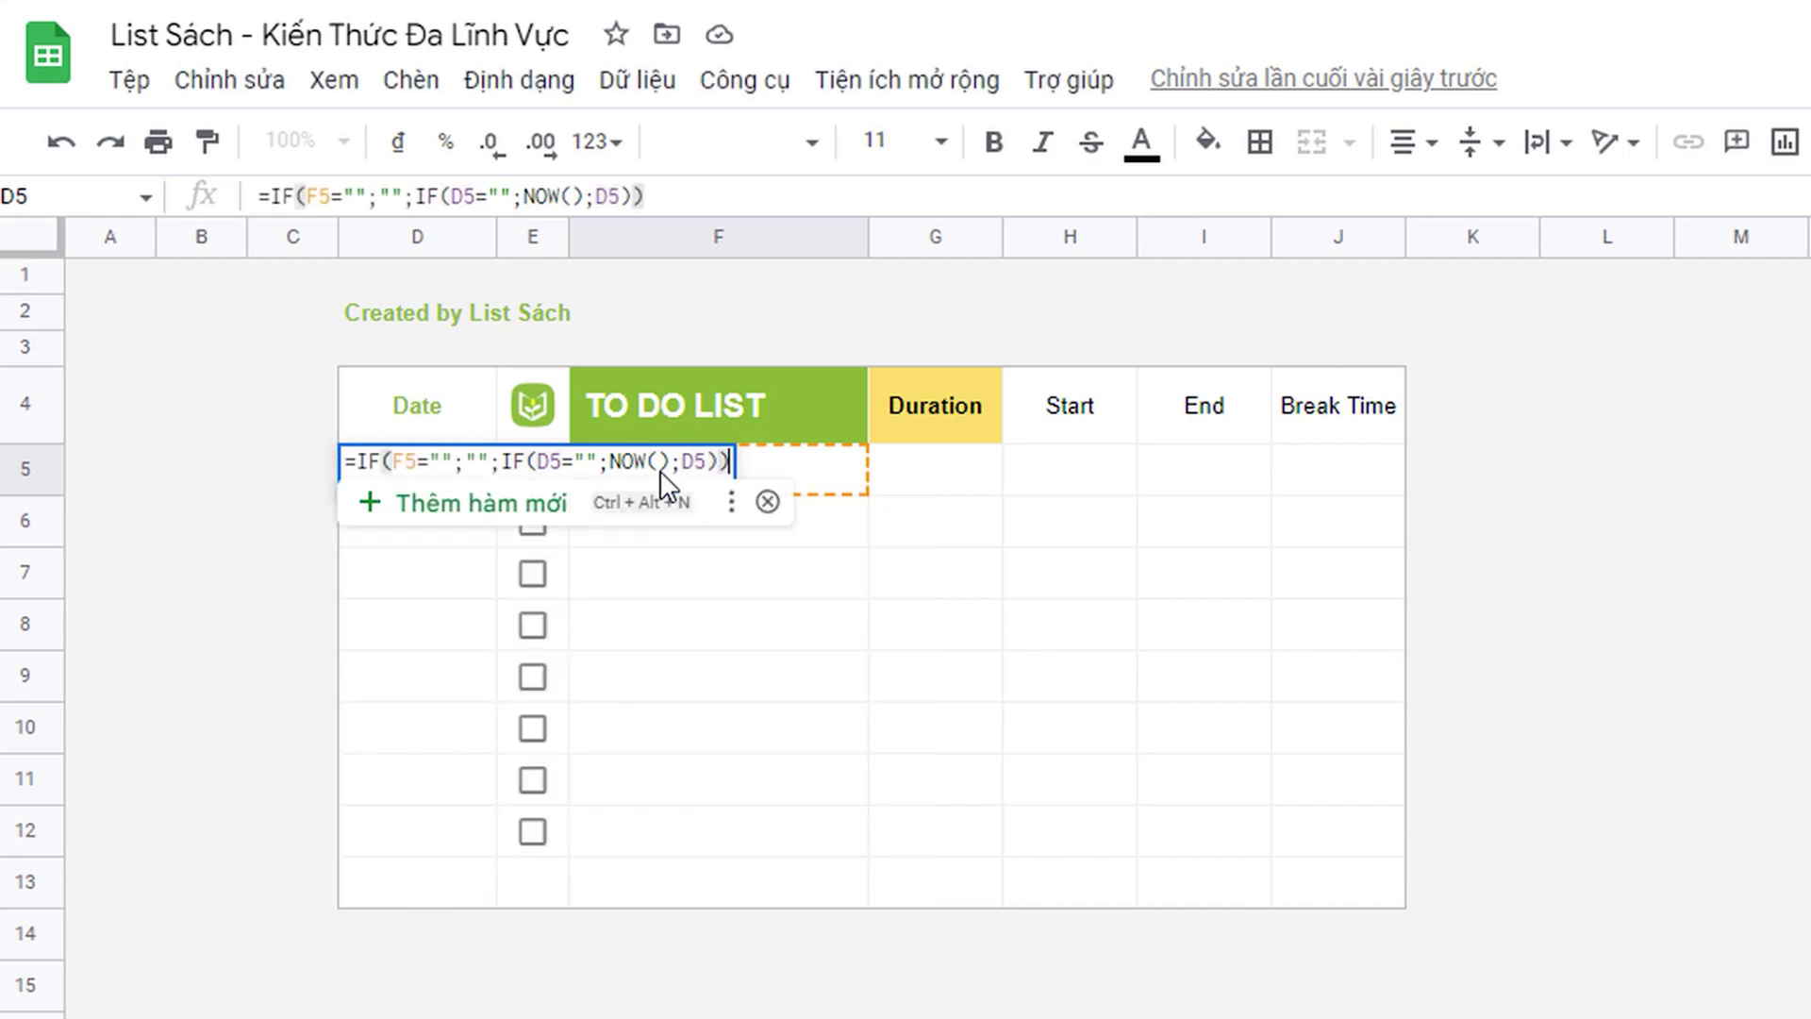
{"action": "key", "text": "Return"}
Step: Enter the test task "ABC" in F5 and check the date formula's result in D5
{"action": "left_click", "coordinate": [427, 483]}
{"action": "left_click", "coordinate": [647, 477]}
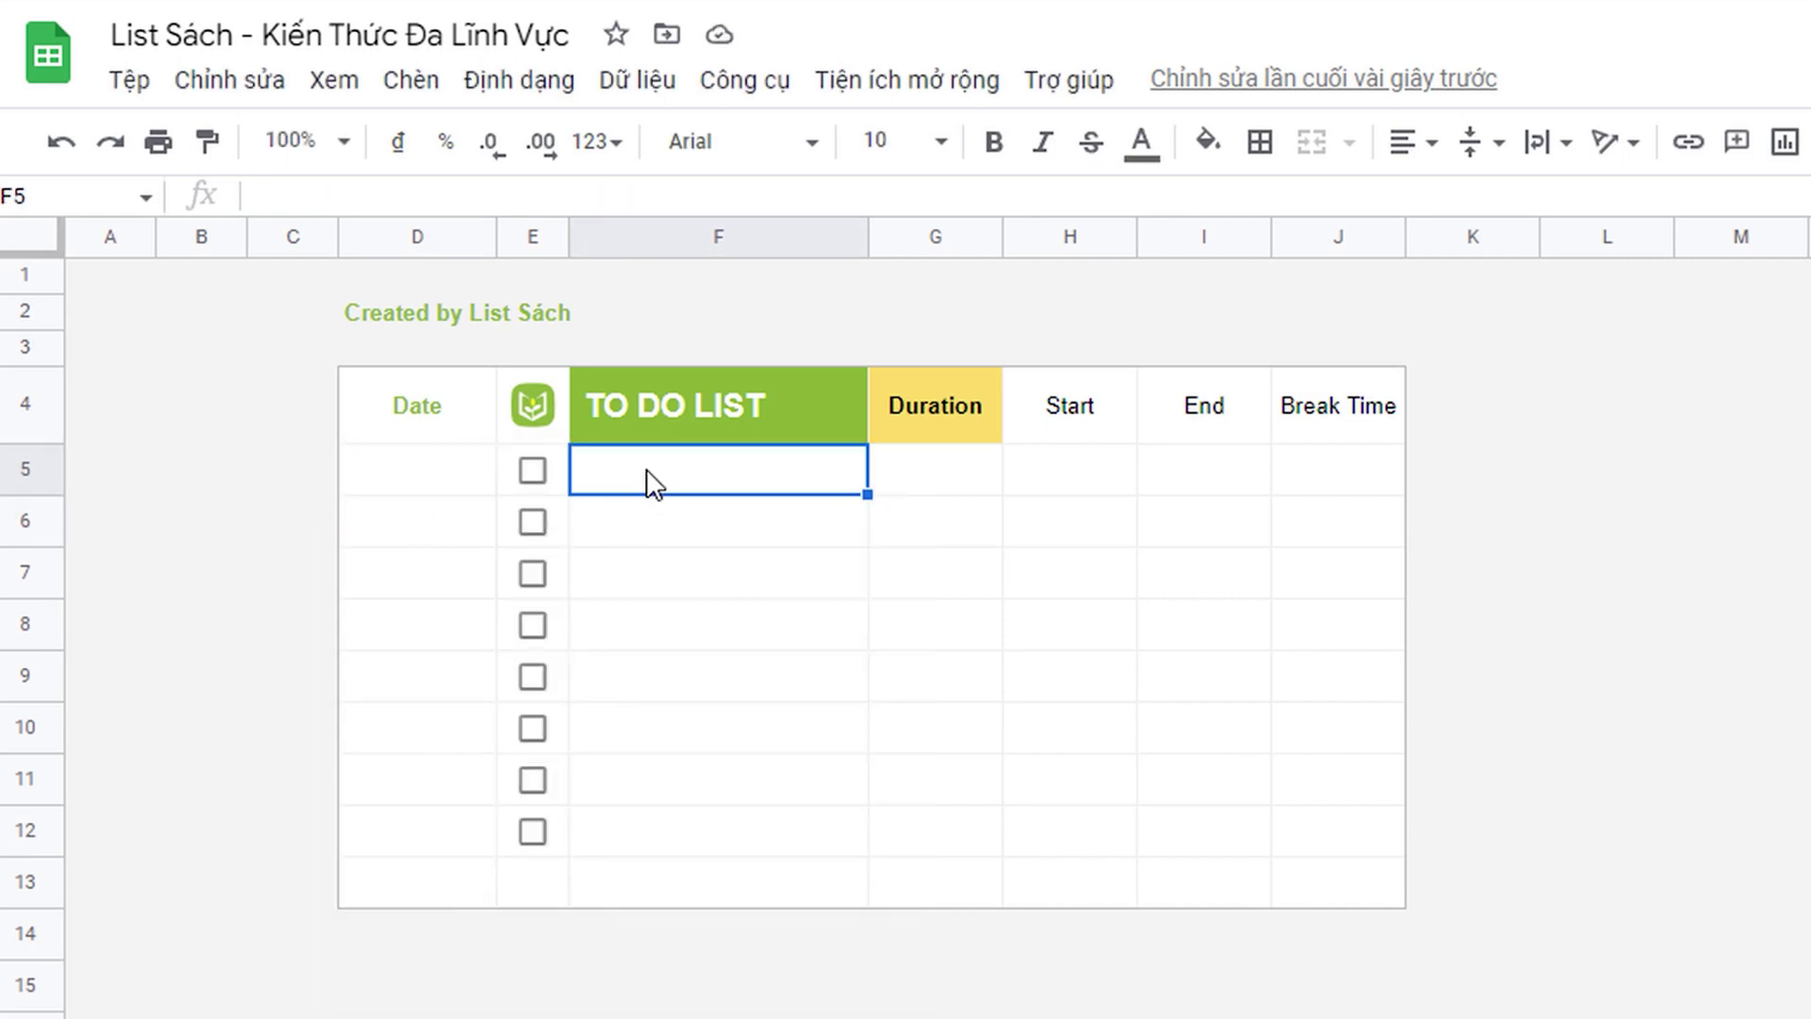
{"action": "type", "text": "ABC"}
{"action": "key", "text": "Return"}
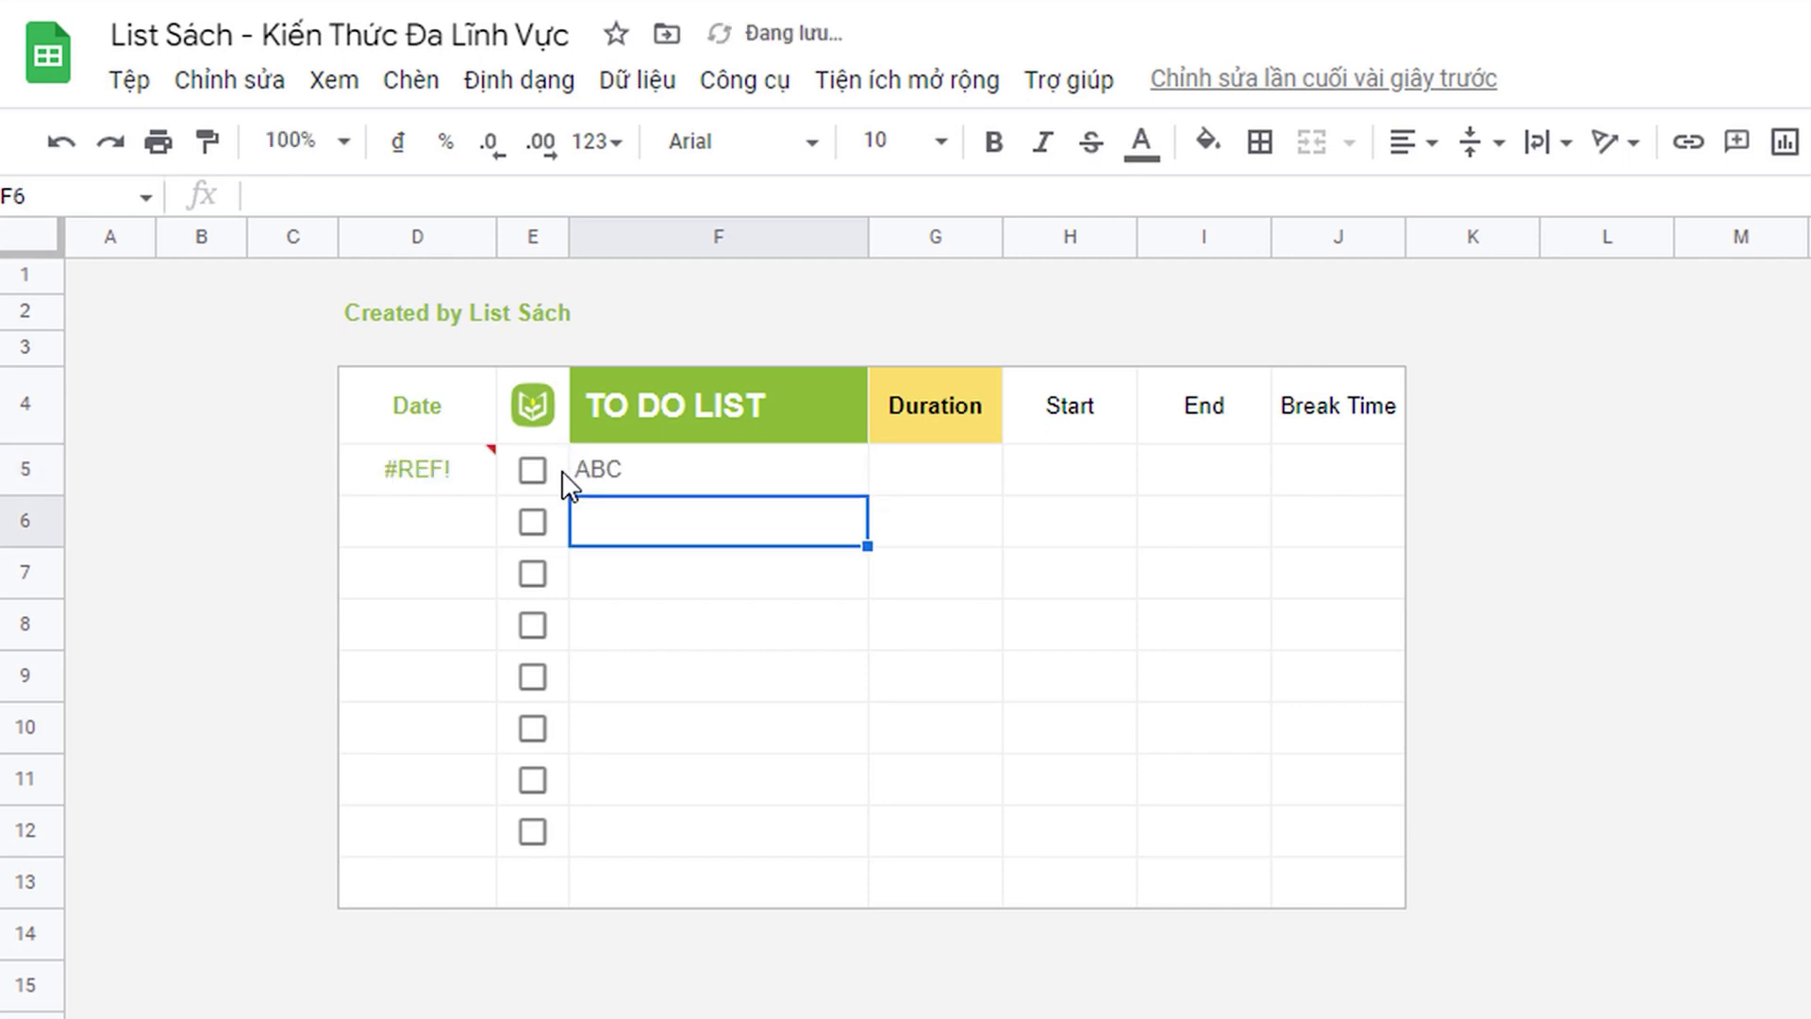
{"action": "left_click", "coordinate": [449, 490]}
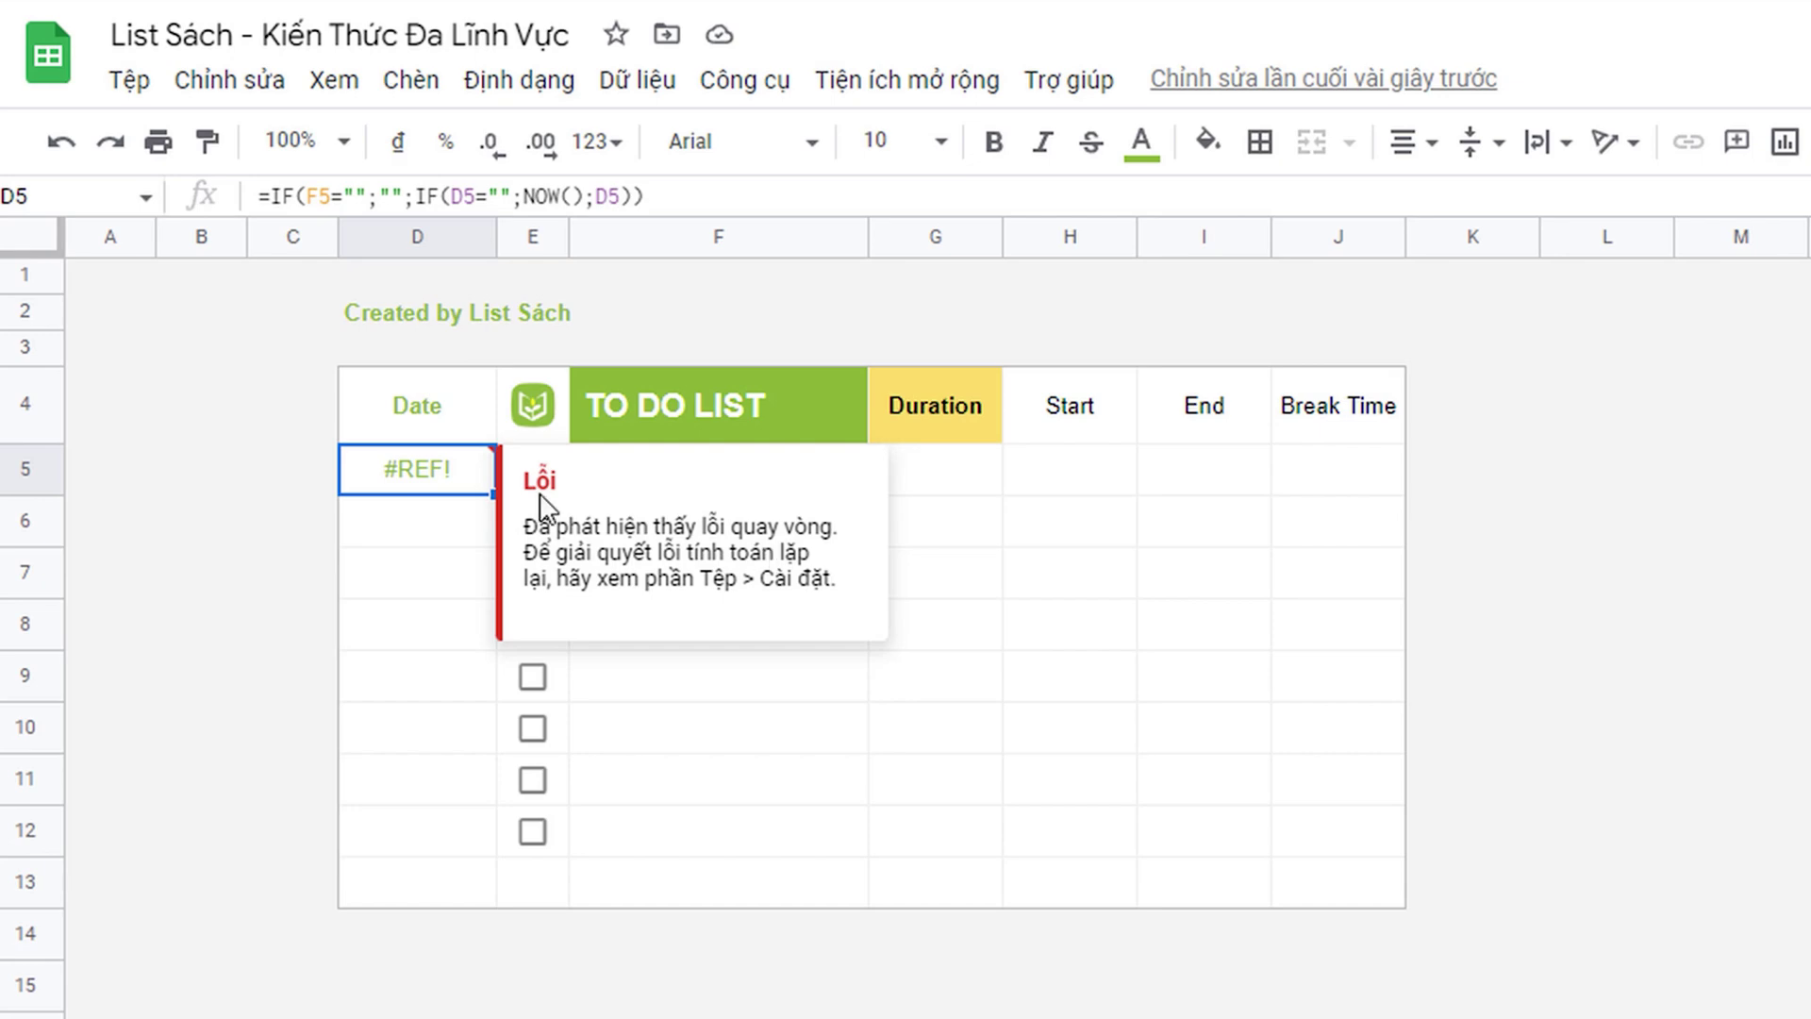
Step: In the spreadsheet's calculation settings, keep recalculation on change and every minute, turn iterative calculation on, and save
{"action": "left_click", "coordinate": [113, 79]}
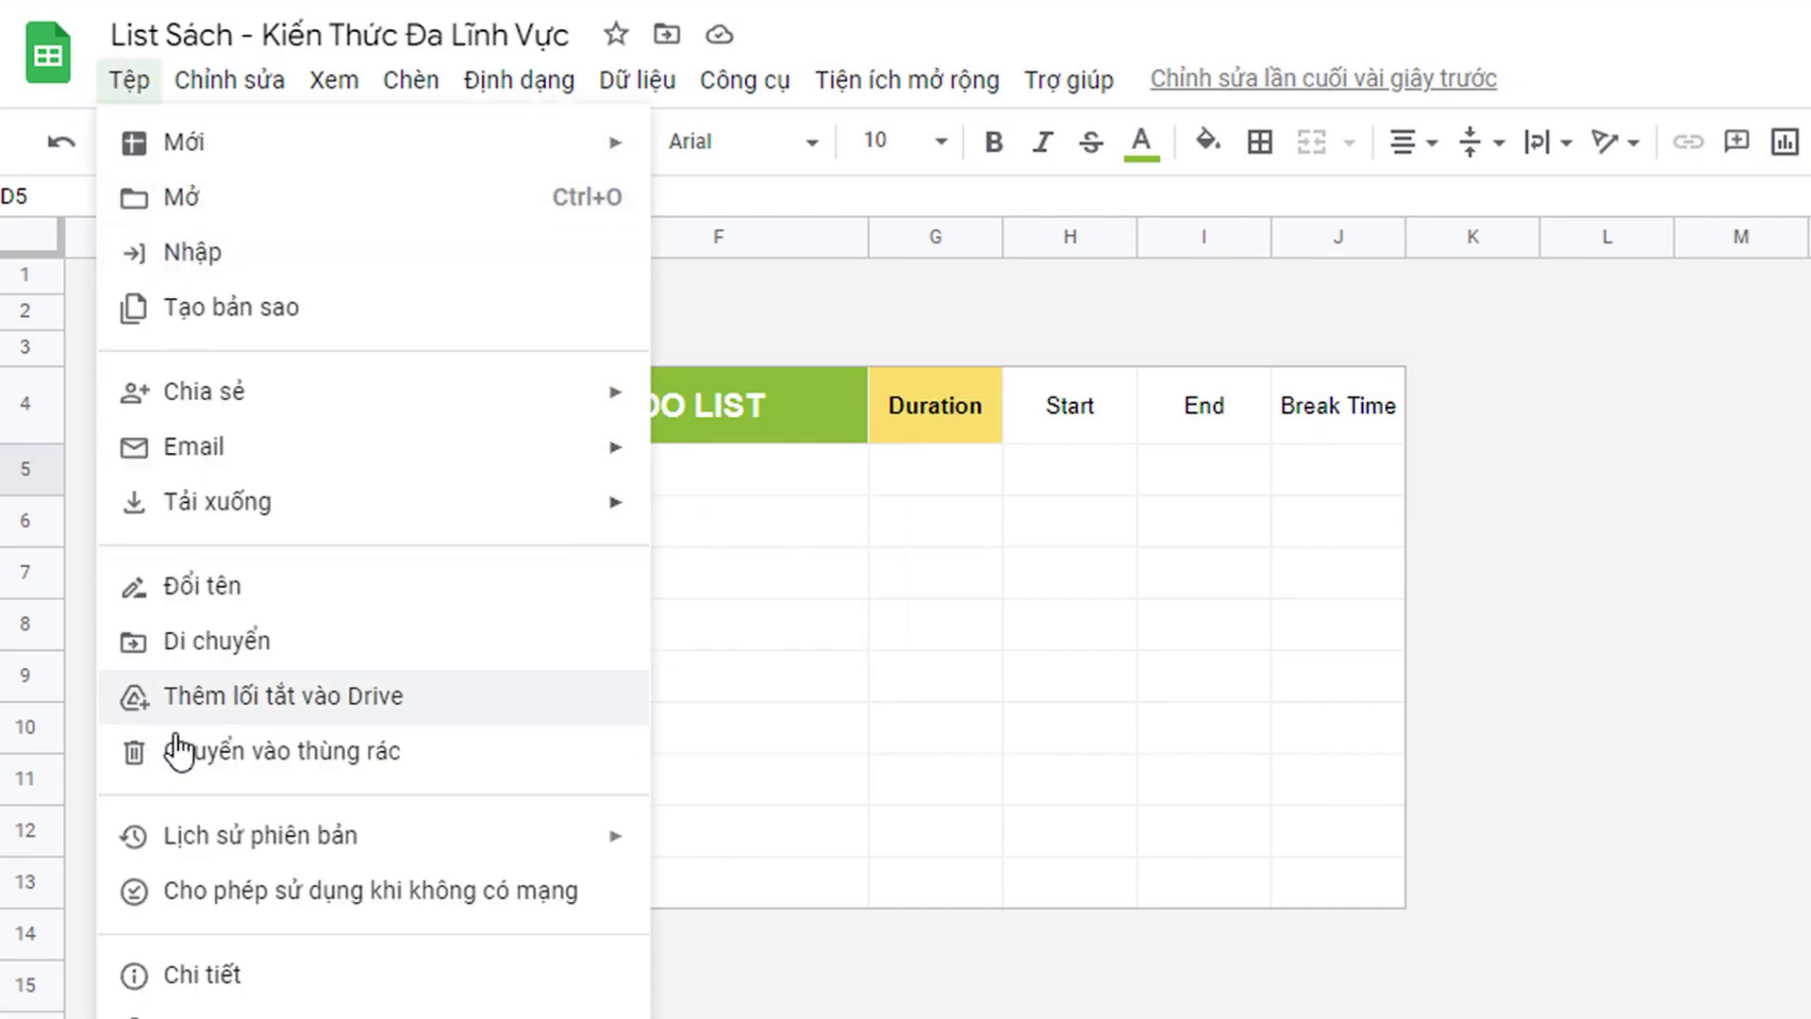
{"action": "left_click", "coordinate": [189, 1009]}
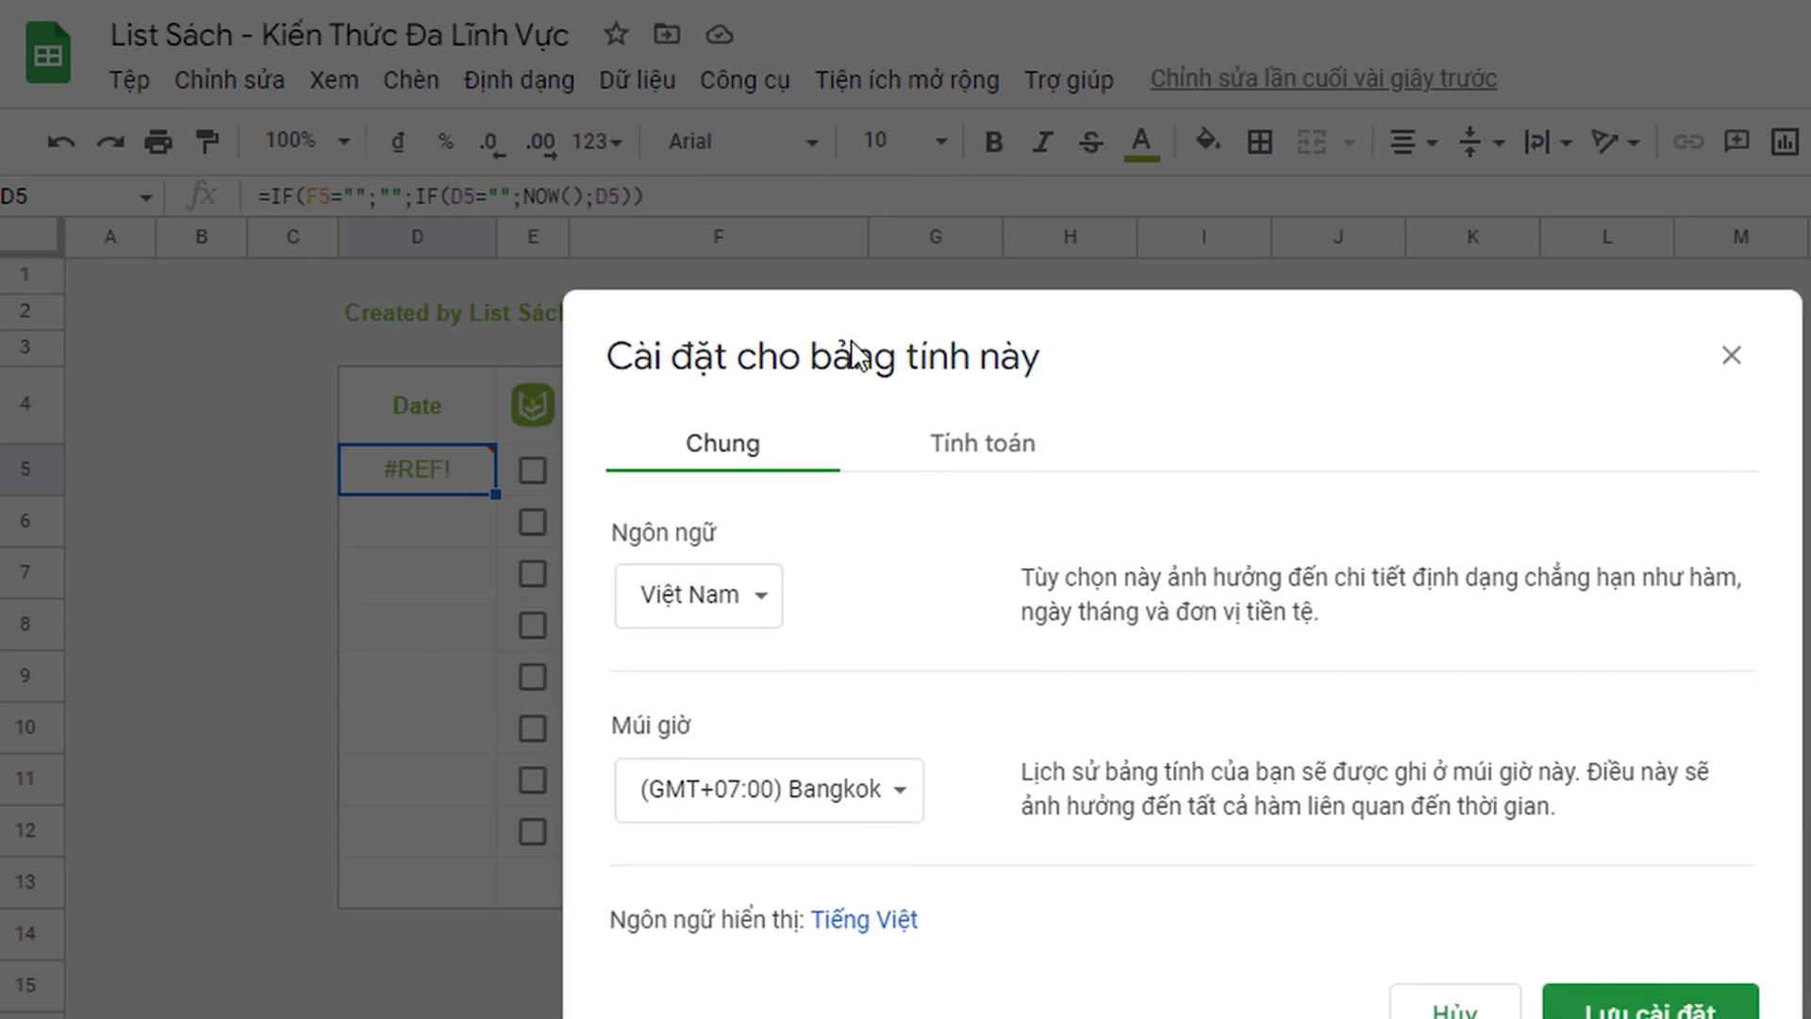
{"action": "left_click", "coordinate": [988, 462]}
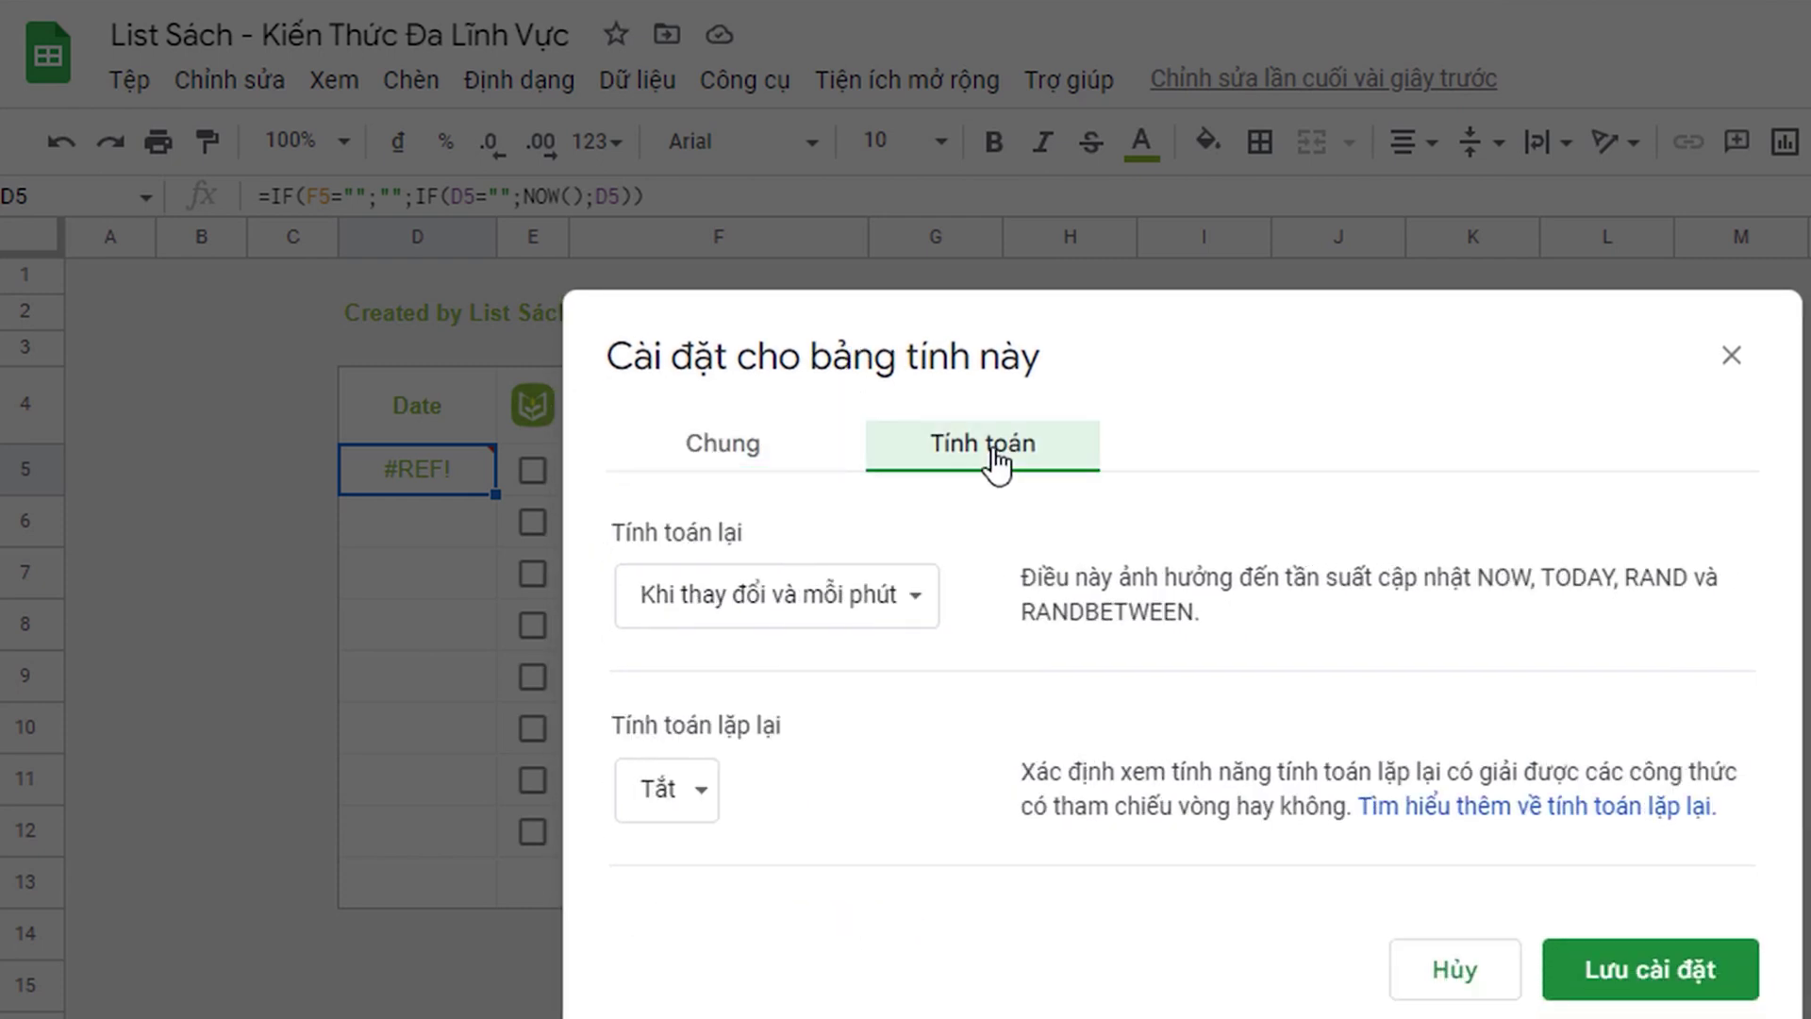
{"action": "left_click", "coordinate": [846, 618]}
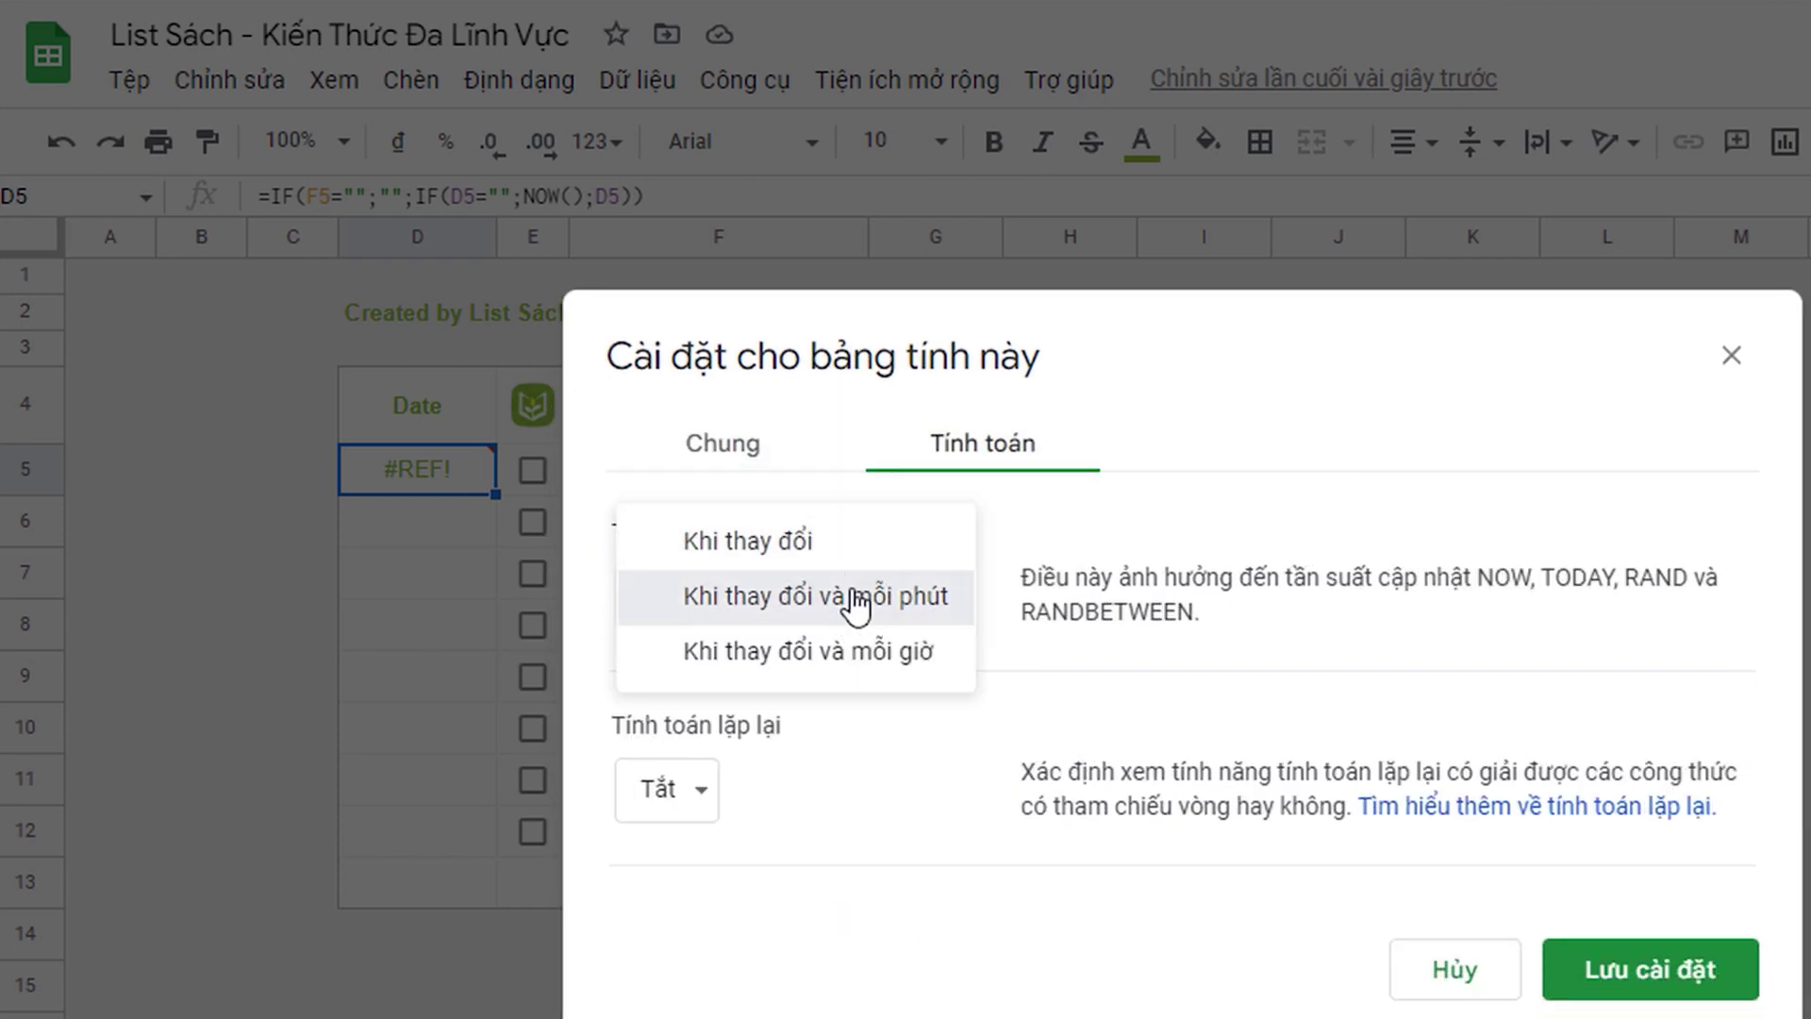
{"action": "left_click", "coordinate": [849, 598]}
{"action": "left_click", "coordinate": [707, 788]}
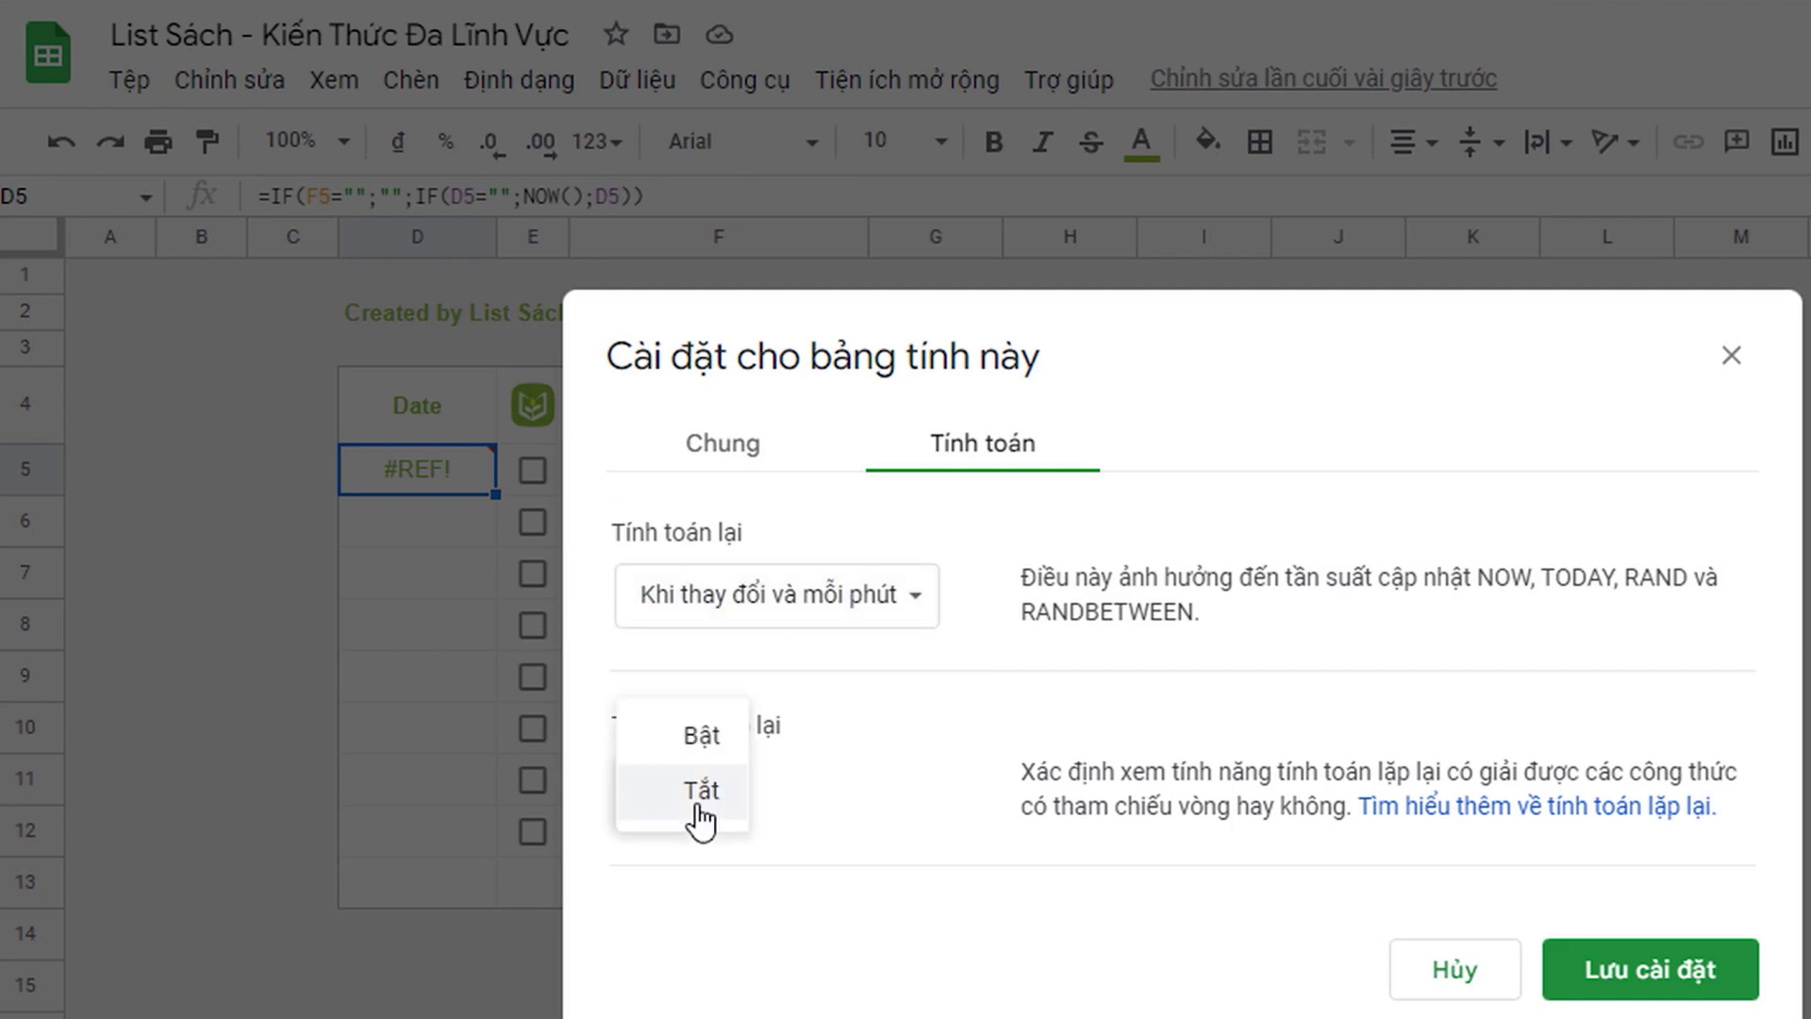
{"action": "left_click", "coordinate": [714, 747]}
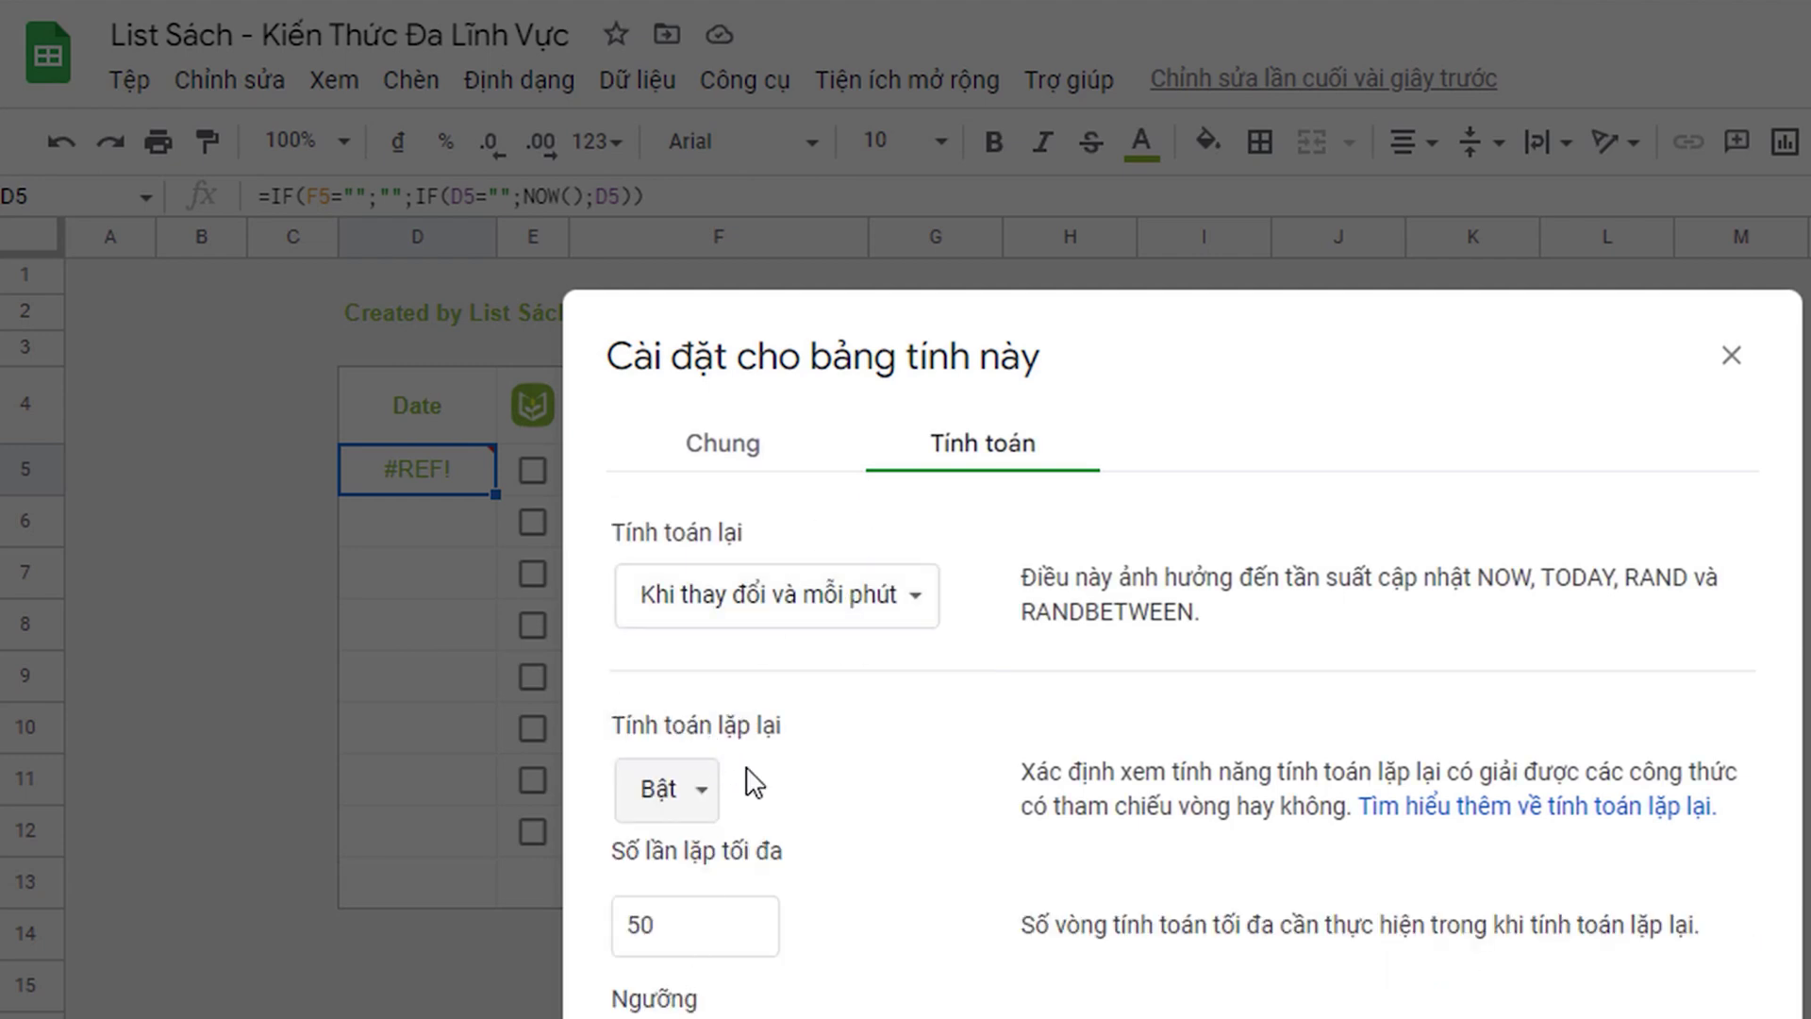
{"action": "left_click_drag", "start_coordinate": [918, 344], "coordinate": [874, 76]}
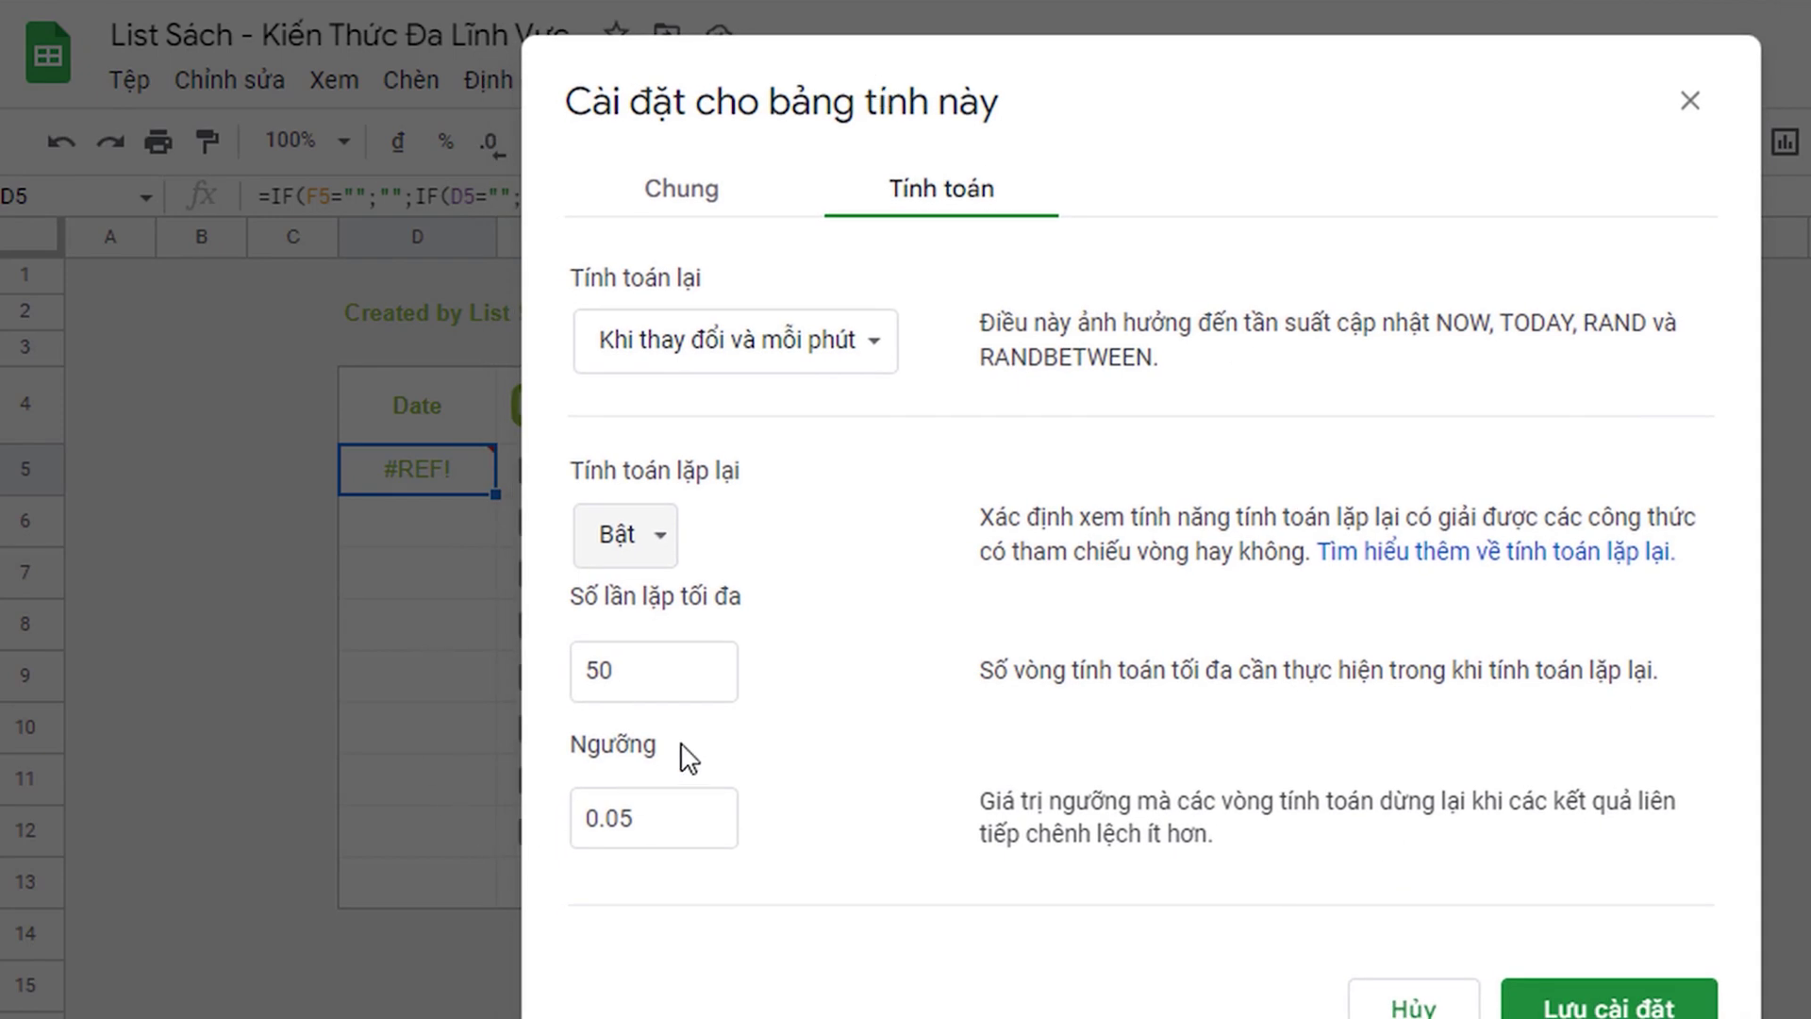
{"action": "left_click", "coordinate": [1632, 1008]}
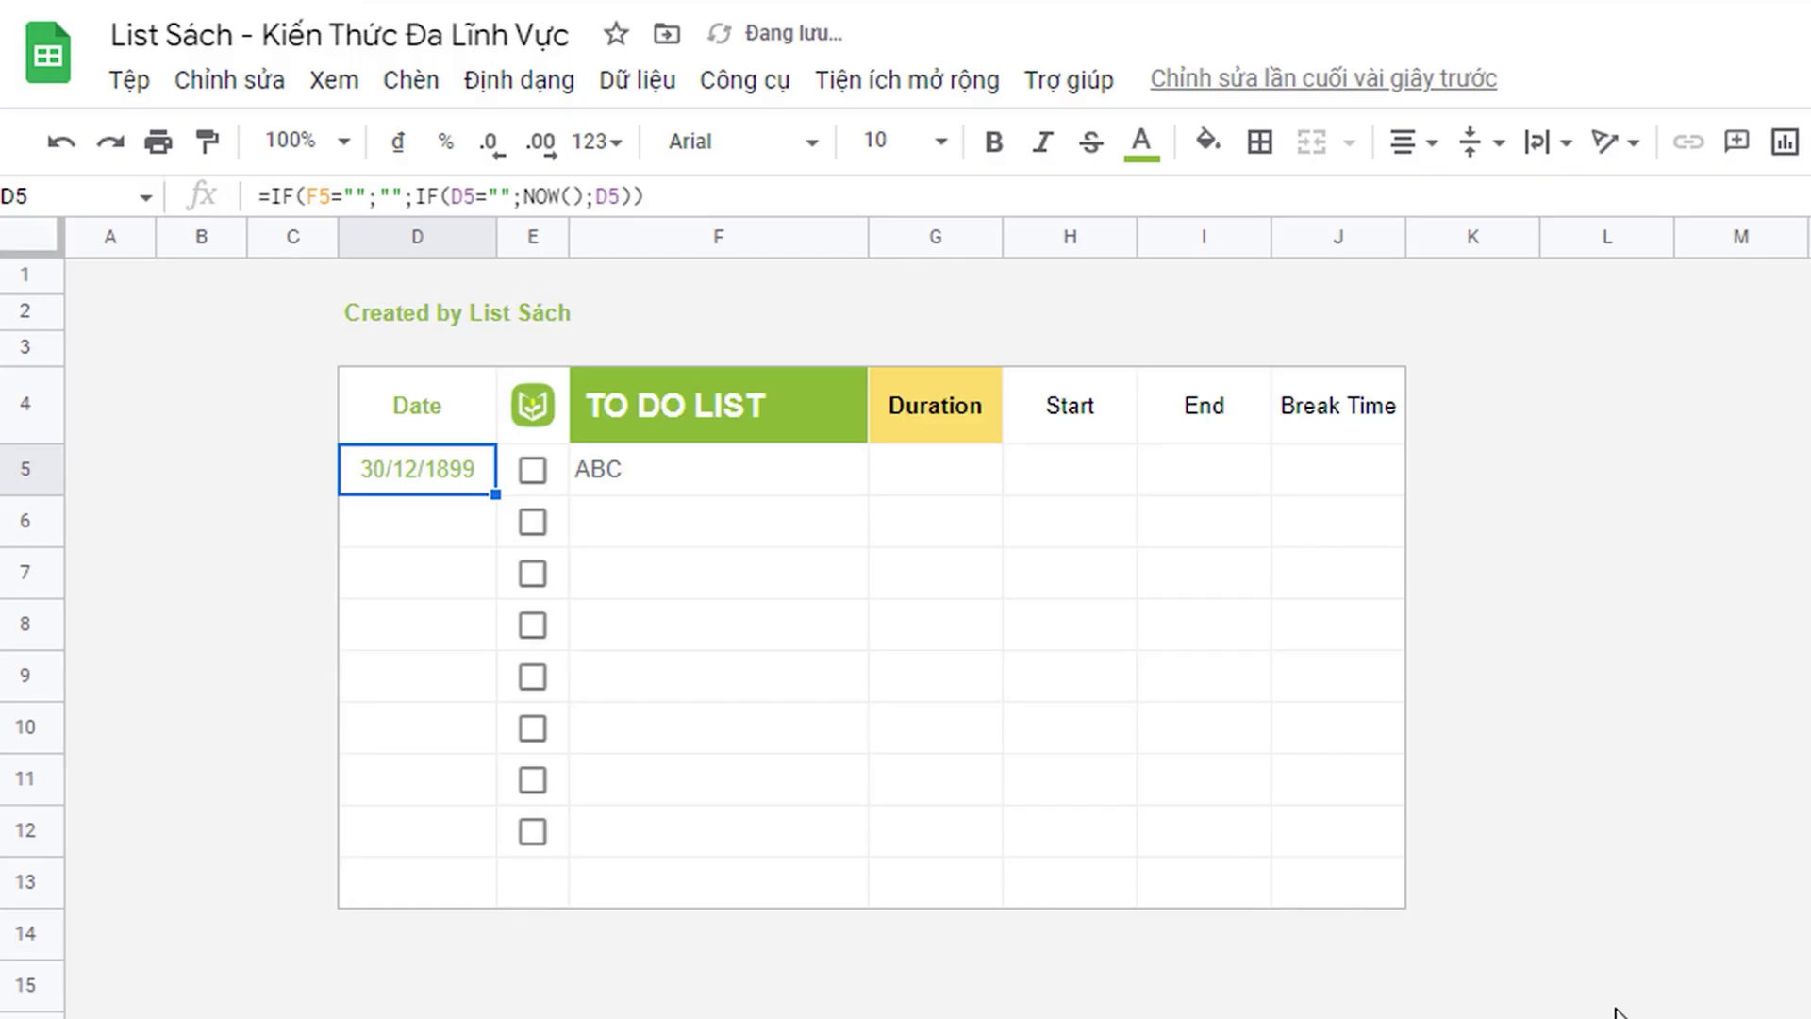
Step: Clear the test task in F5 and enter "ABC" again to refresh the date
{"action": "left_click", "coordinate": [667, 477]}
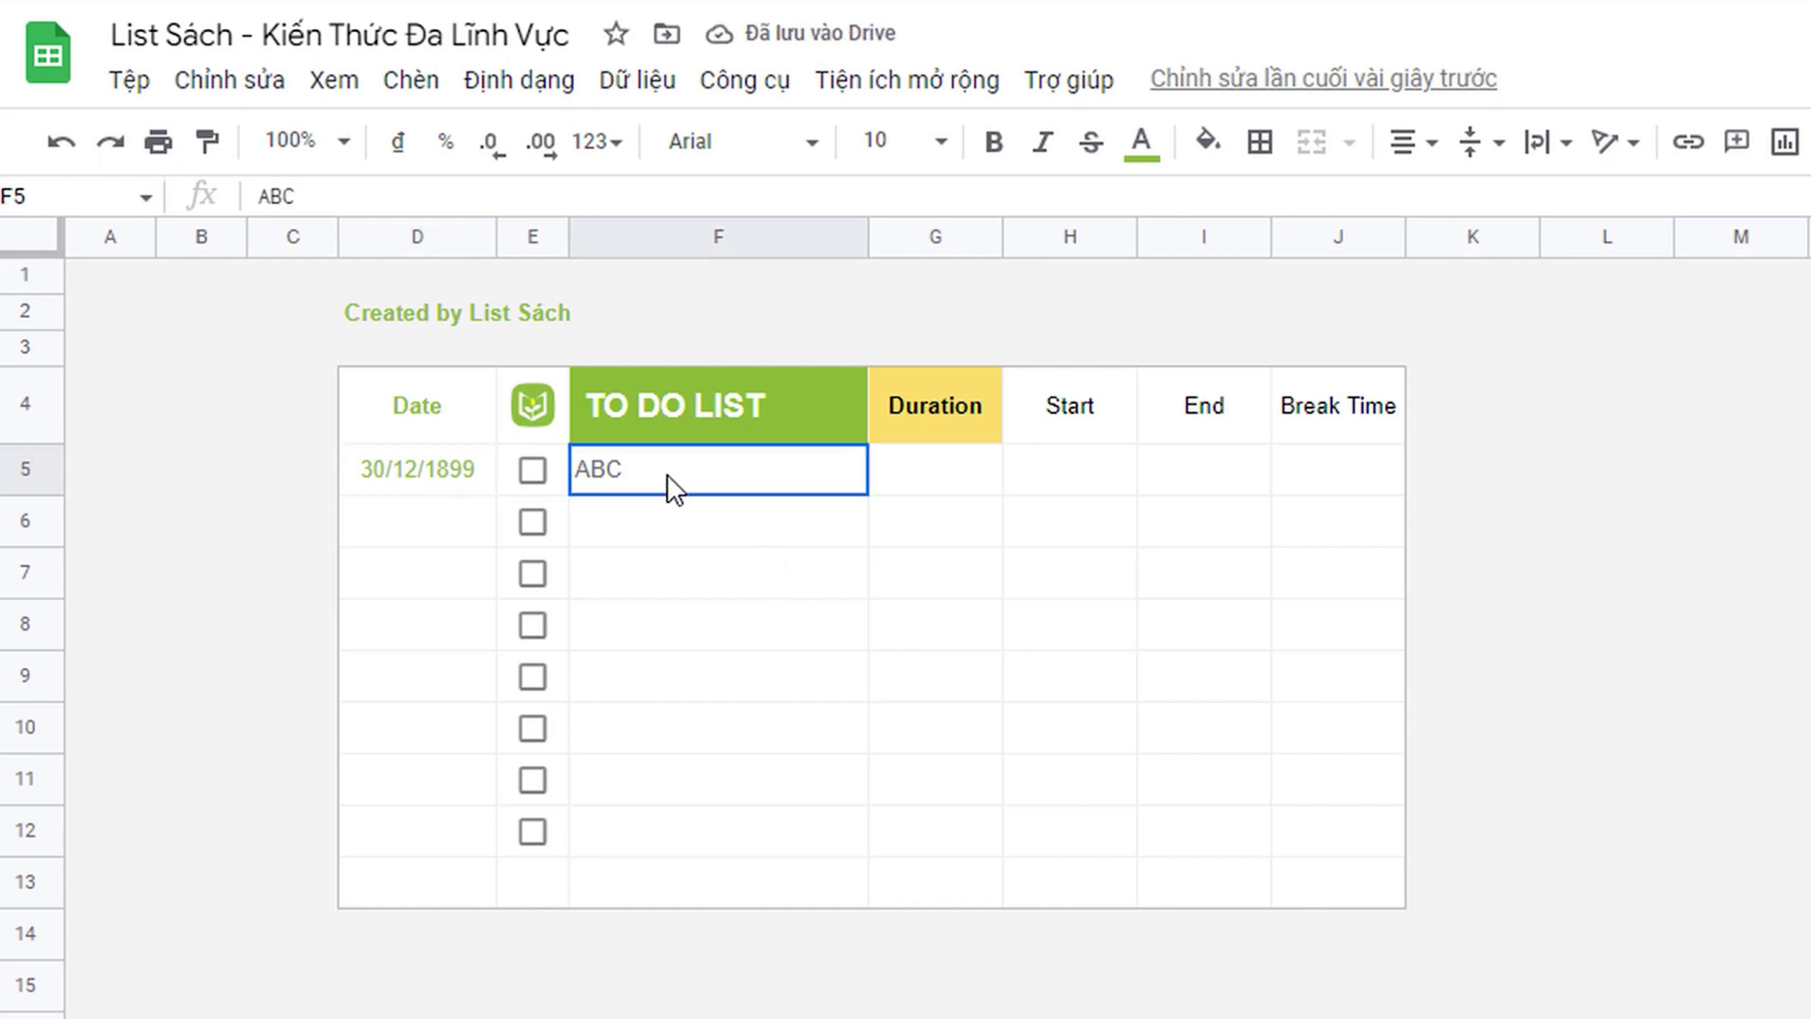
{"action": "type", "text": "ABC"}
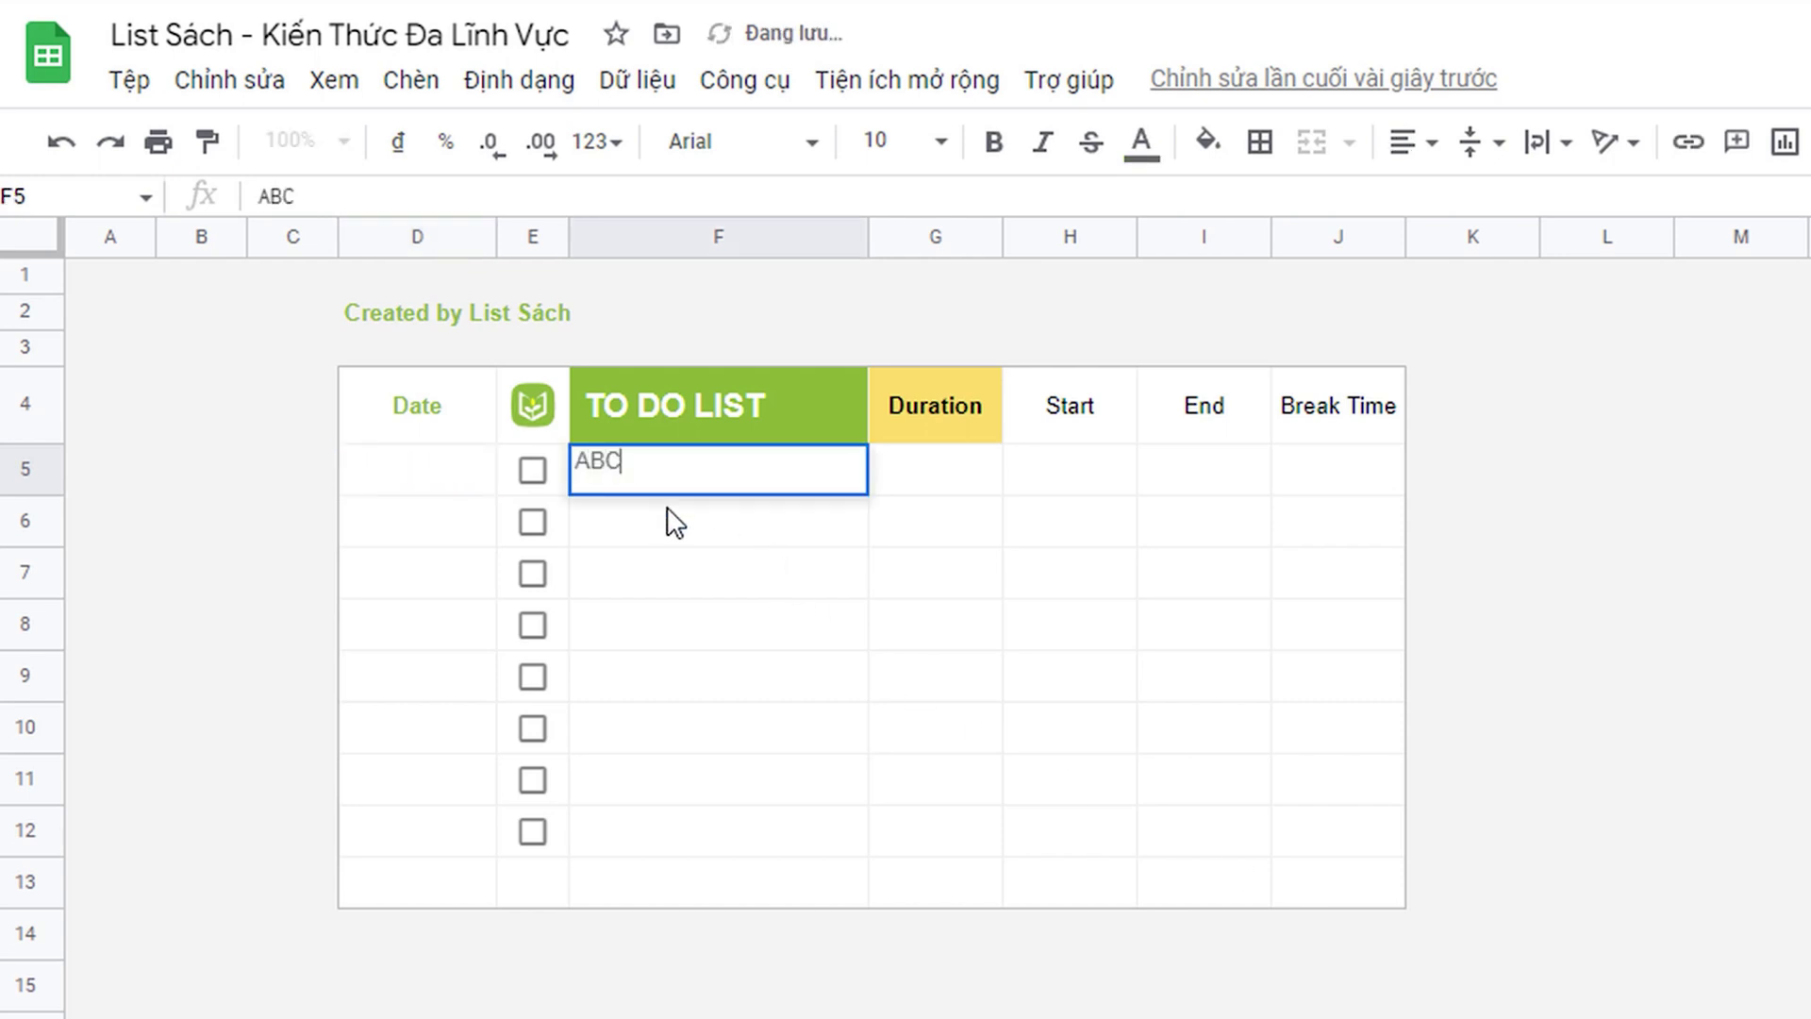
{"action": "key", "text": "Return"}
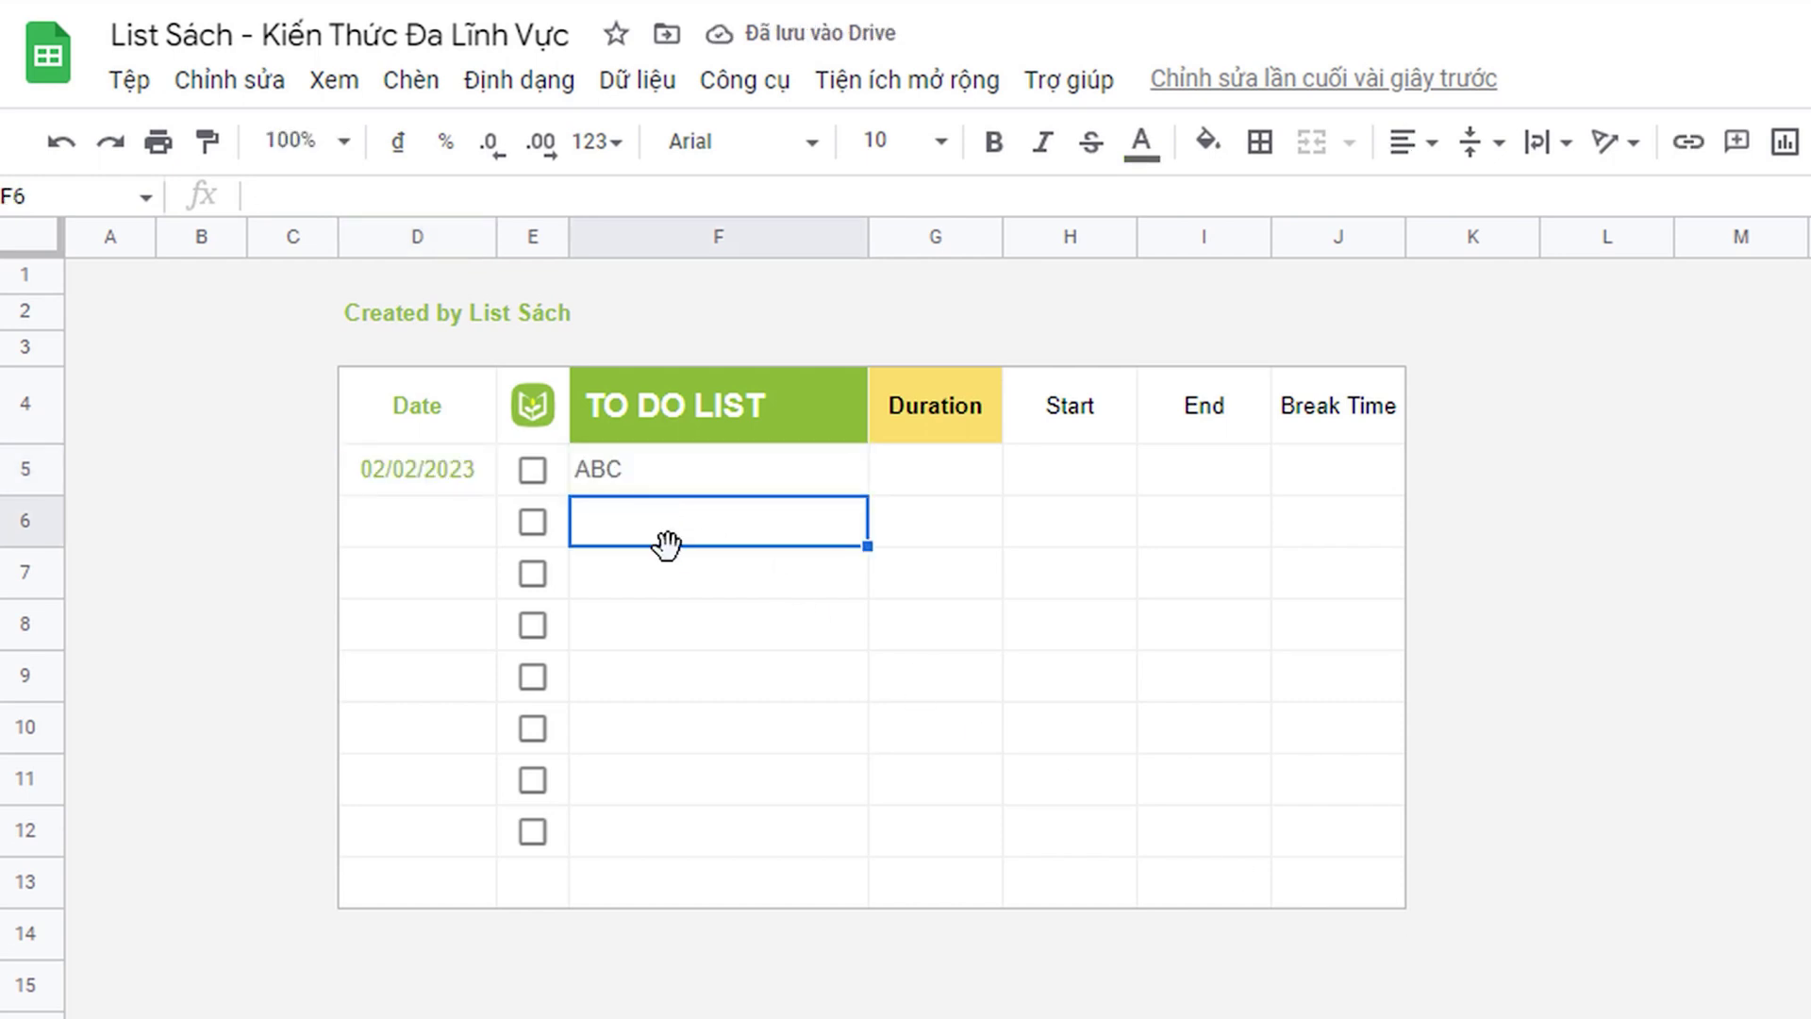
Step: Copy the formula text from D5 and paste it into the Start cell H5
{"action": "left_click", "coordinate": [387, 479]}
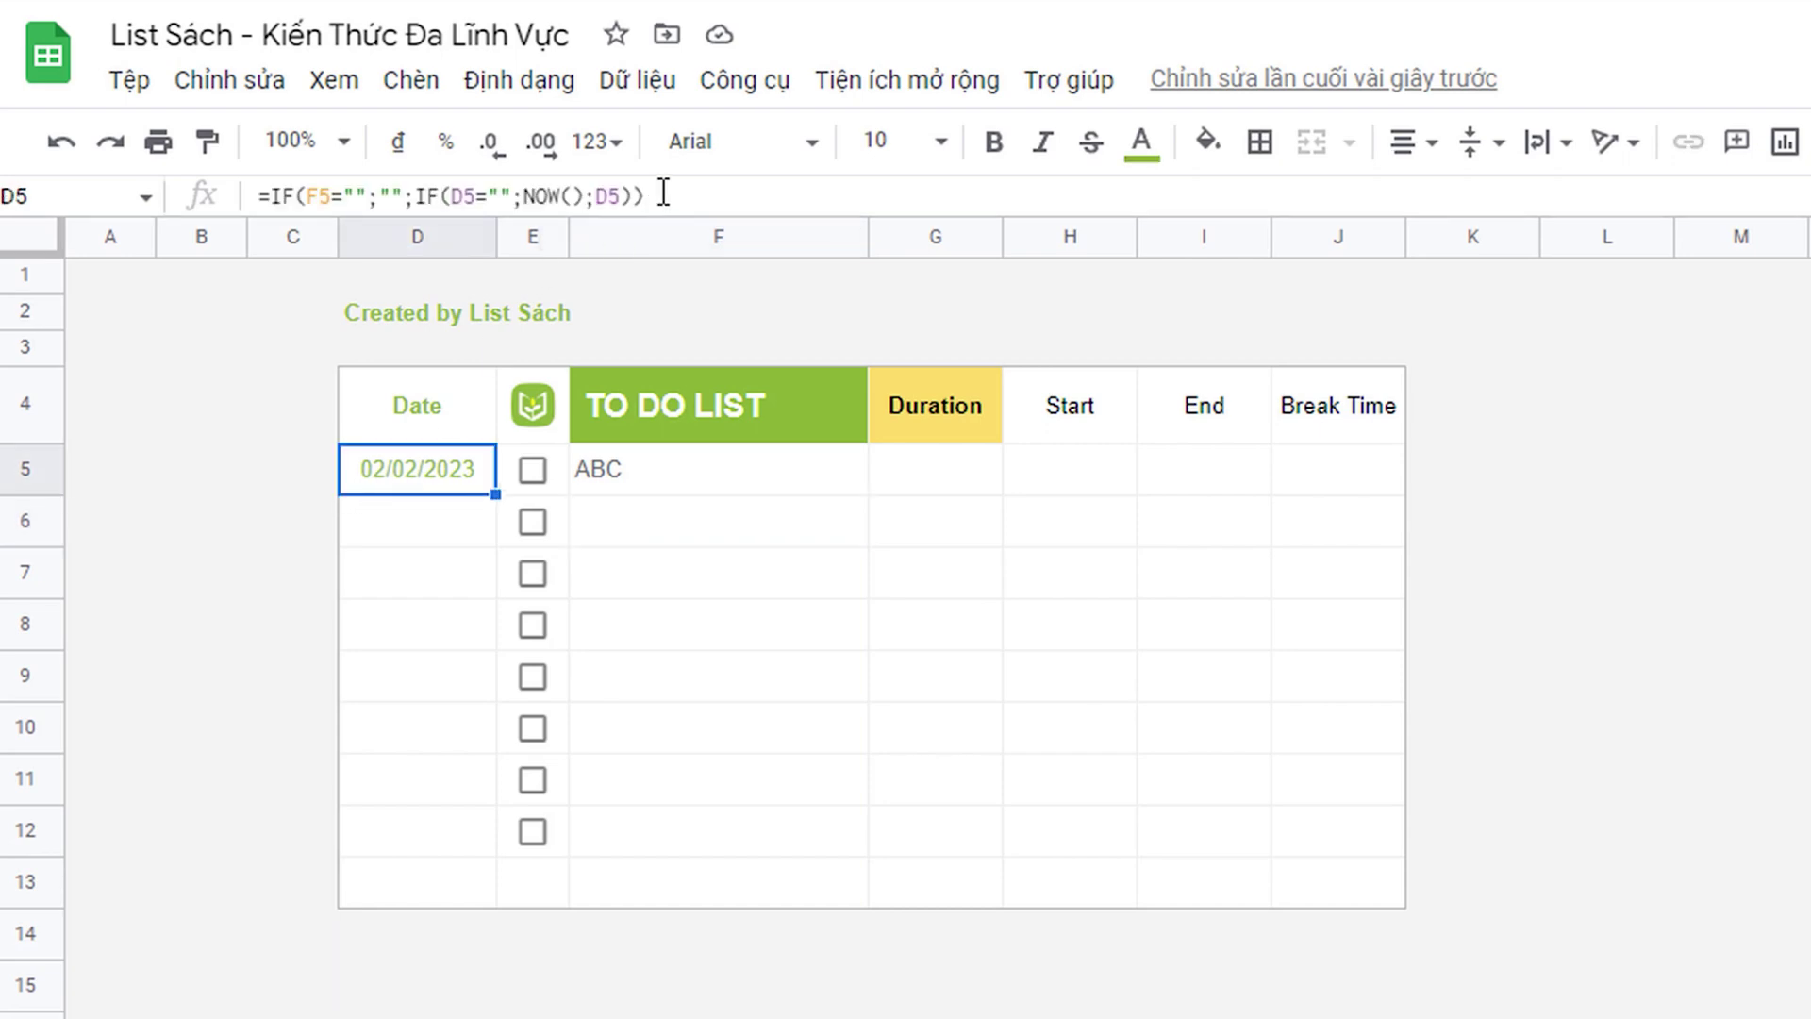
{"action": "left_click_drag", "start_coordinate": [659, 195], "coordinate": [260, 195]}
{"action": "key", "text": "ctrl+c"}
{"action": "left_click", "coordinate": [1033, 479]}
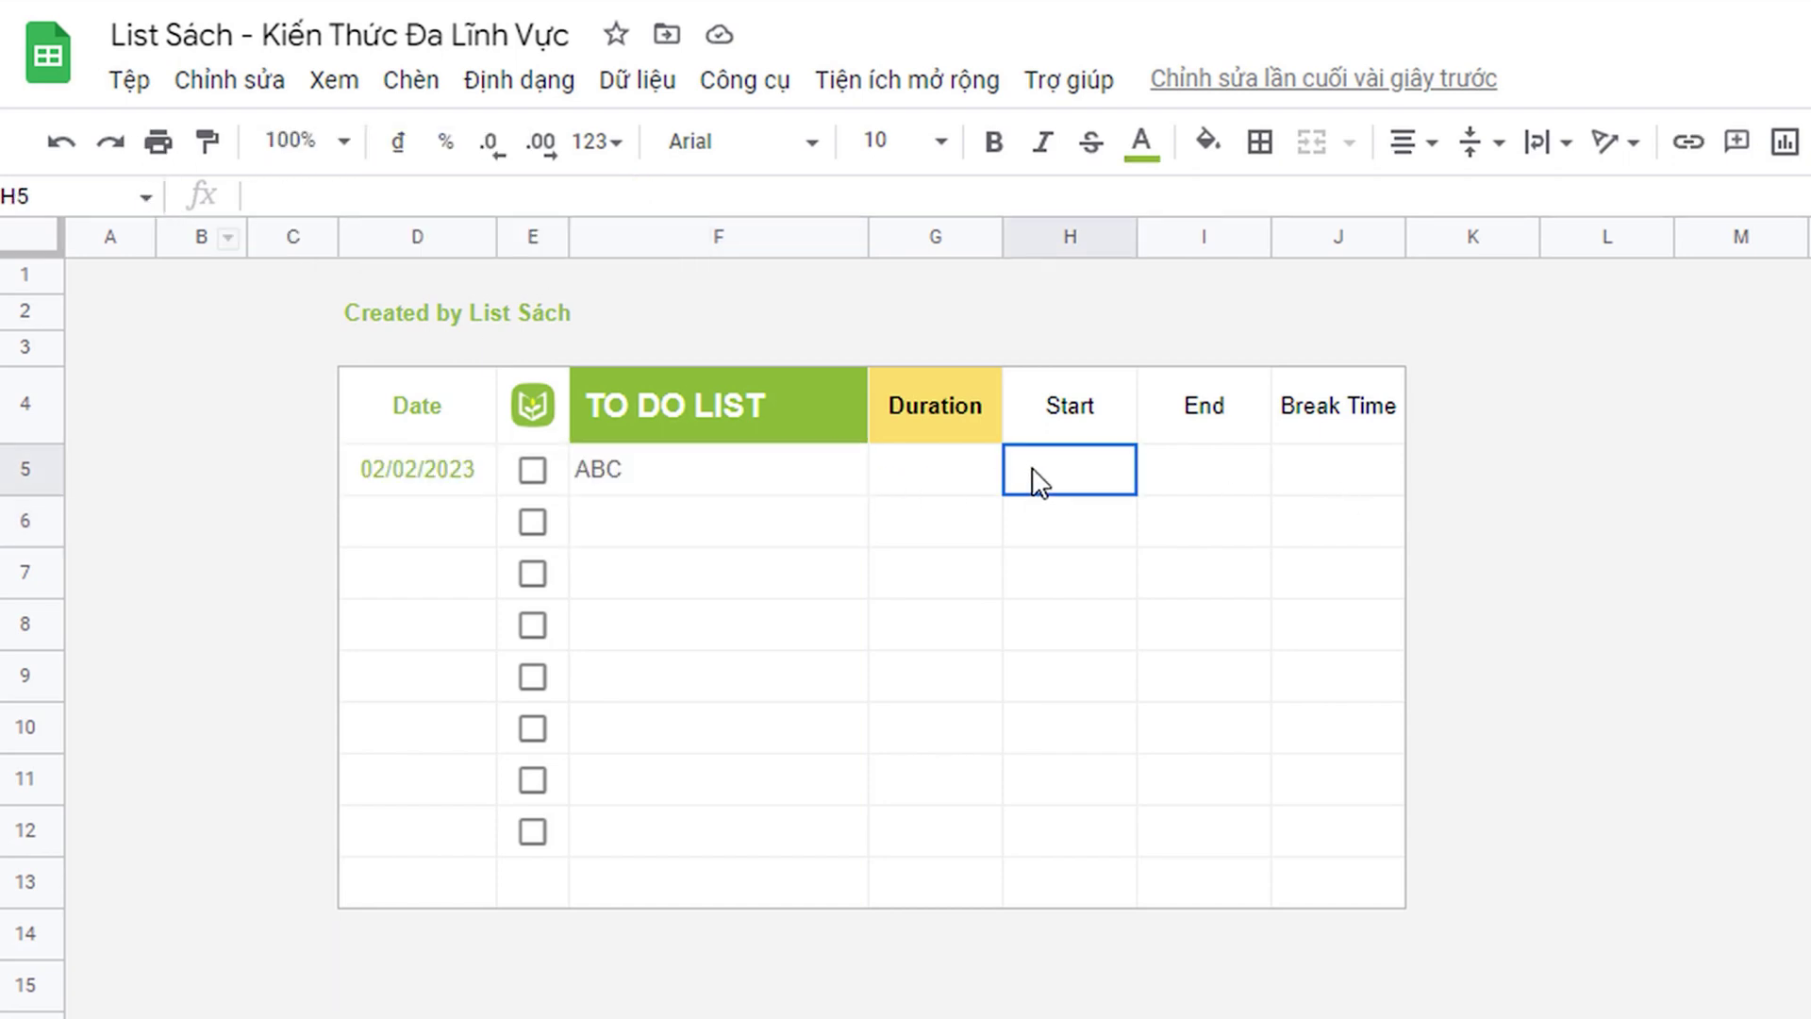
{"action": "double_click", "coordinate": [1031, 477]}
{"action": "key", "text": "ctrl+v"}
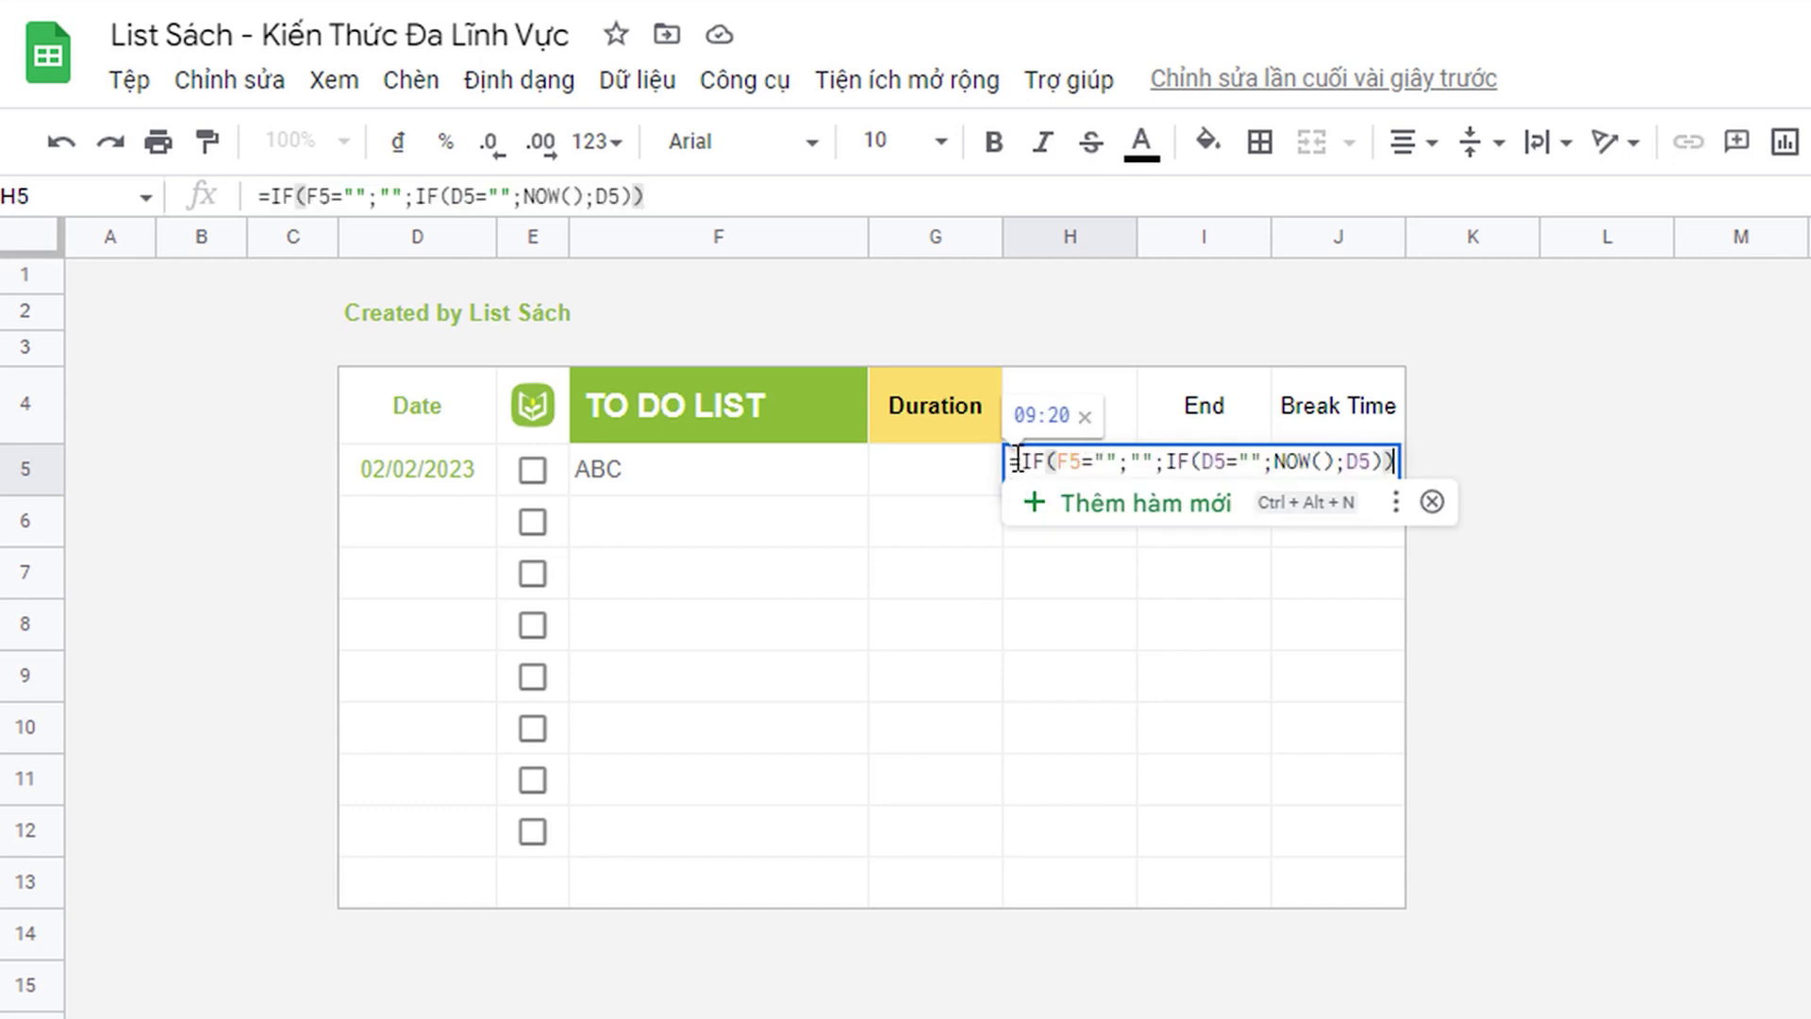
Step: In the Start formula in H5, replace both D5 references with H5 and enter the formula
{"action": "left_click", "coordinate": [1073, 461]}
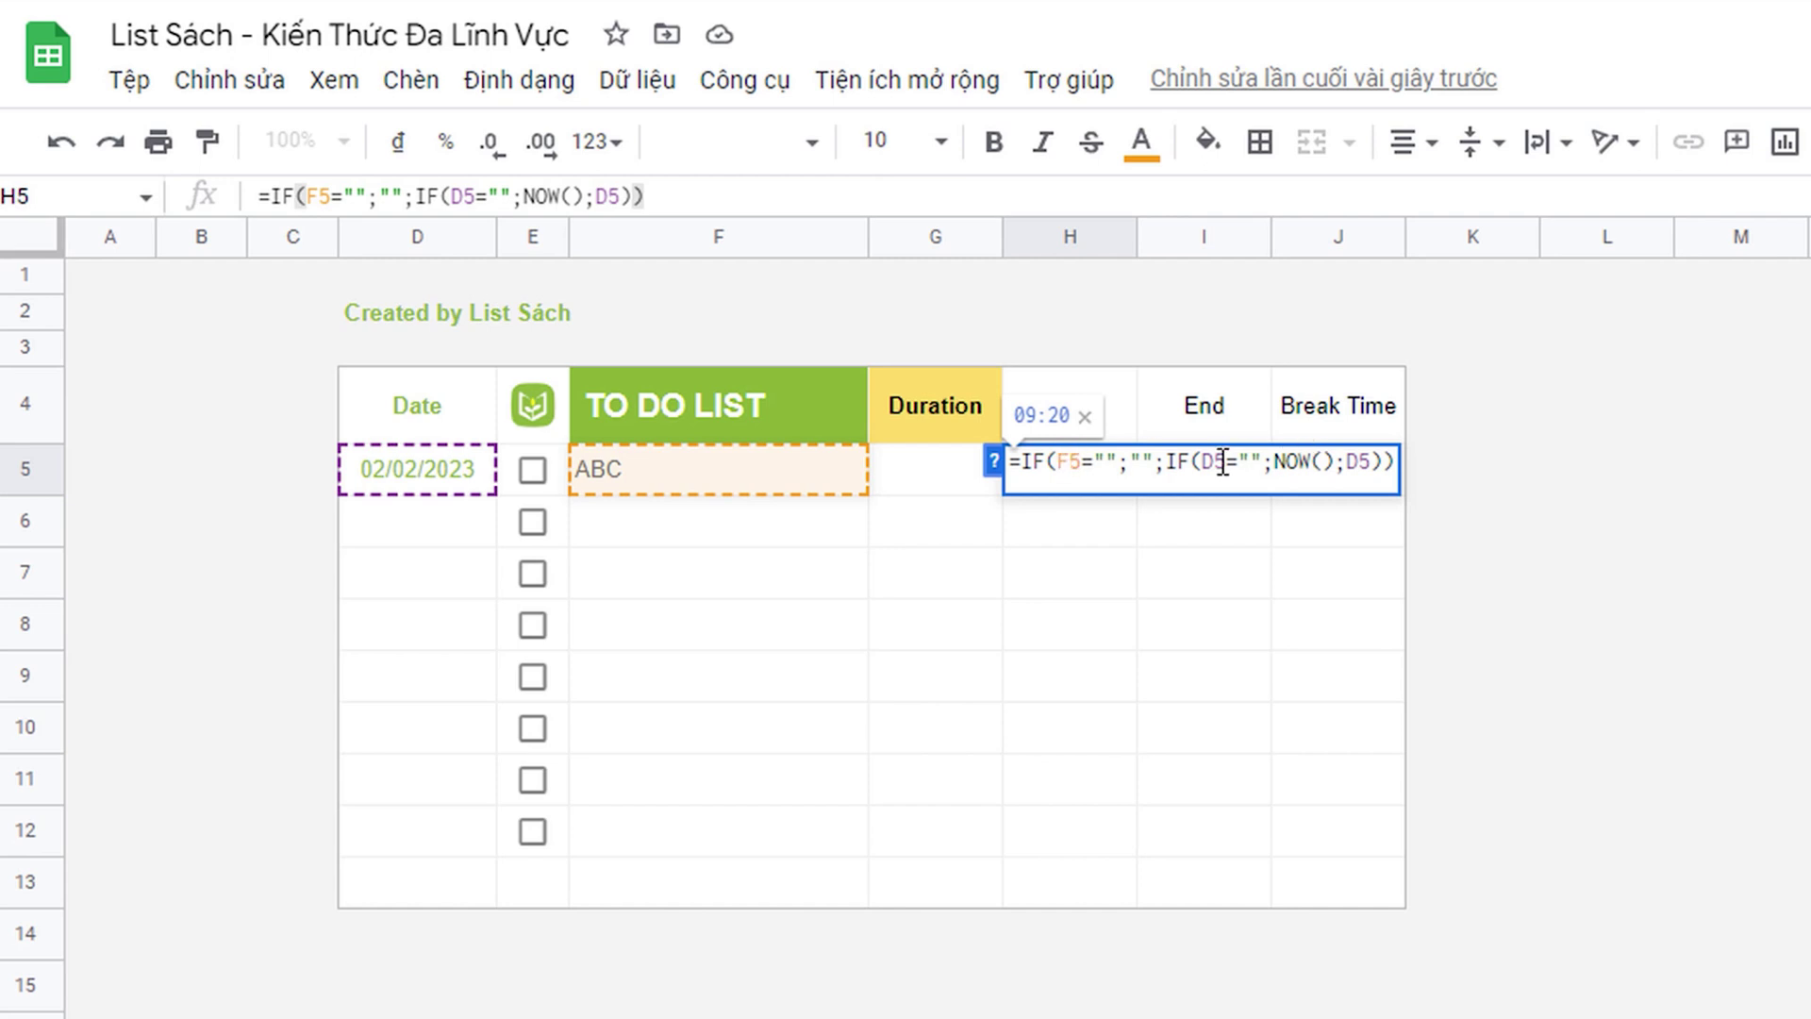
{"action": "left_click_drag", "start_coordinate": [1205, 461], "coordinate": [1217, 461]}
{"action": "type", "text": "H"}
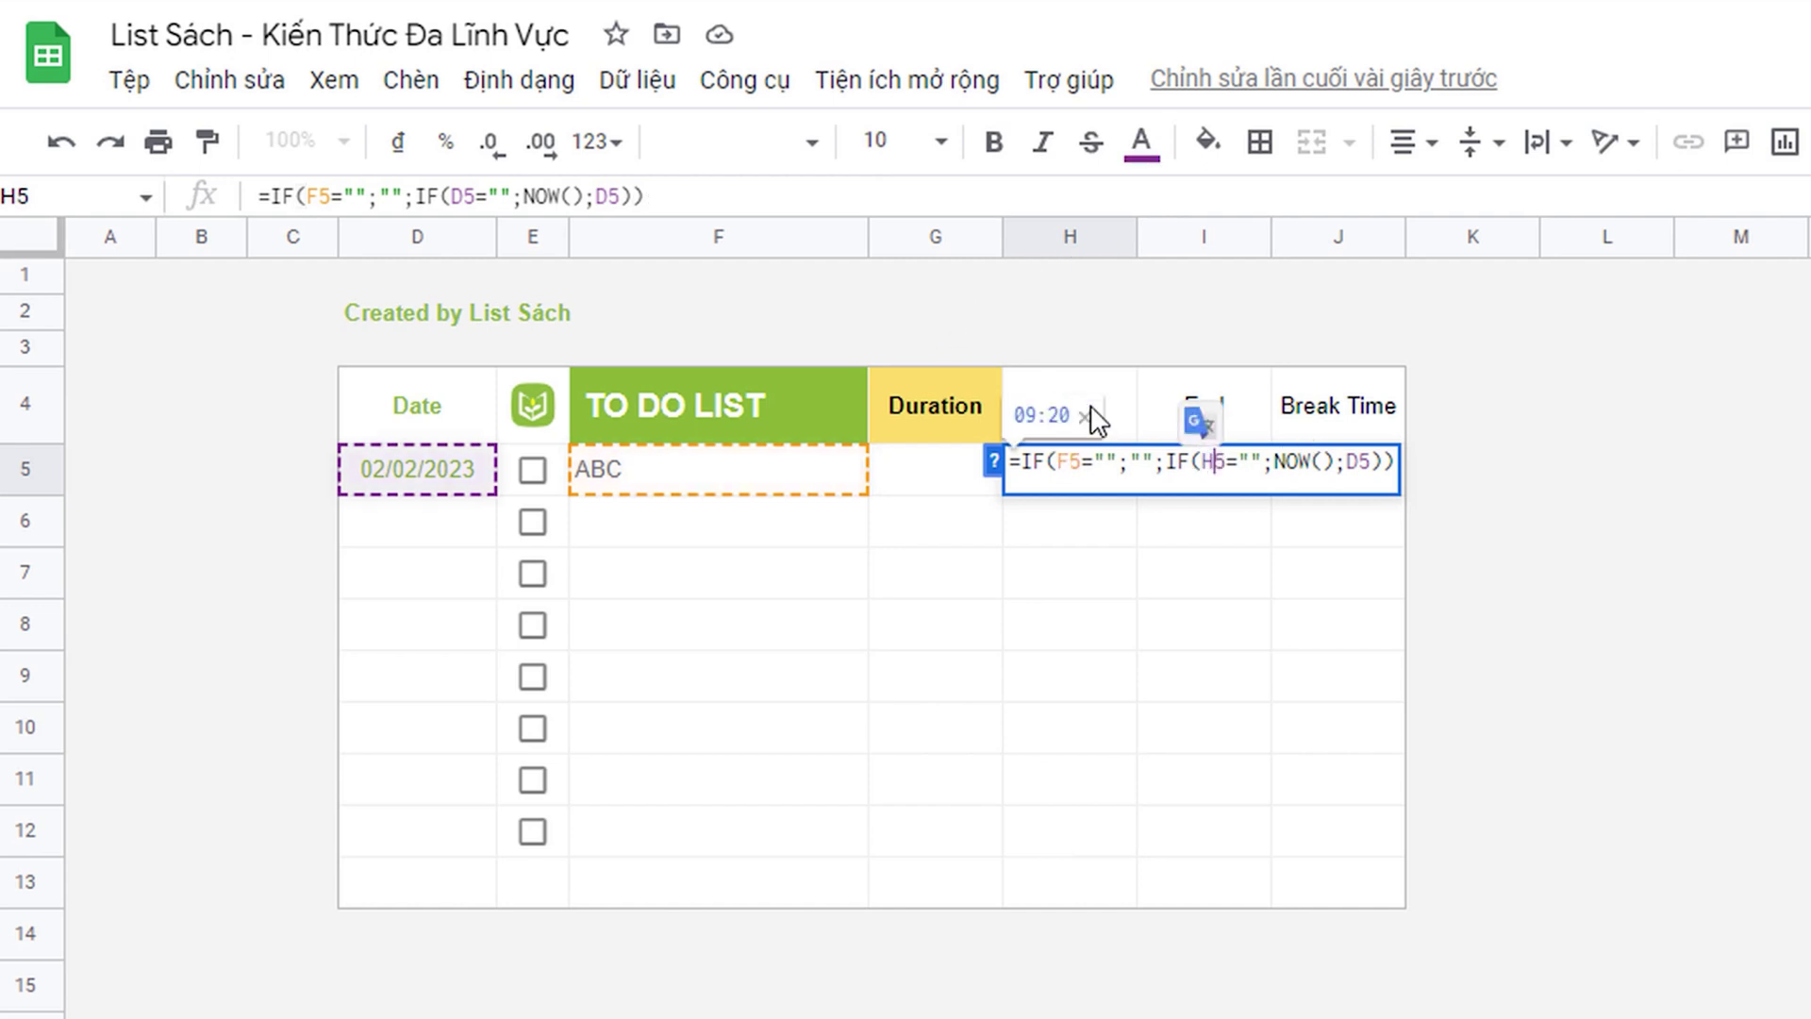
{"action": "left_click_drag", "start_coordinate": [1360, 462], "coordinate": [1347, 462]}
{"action": "type", "text": "H"}
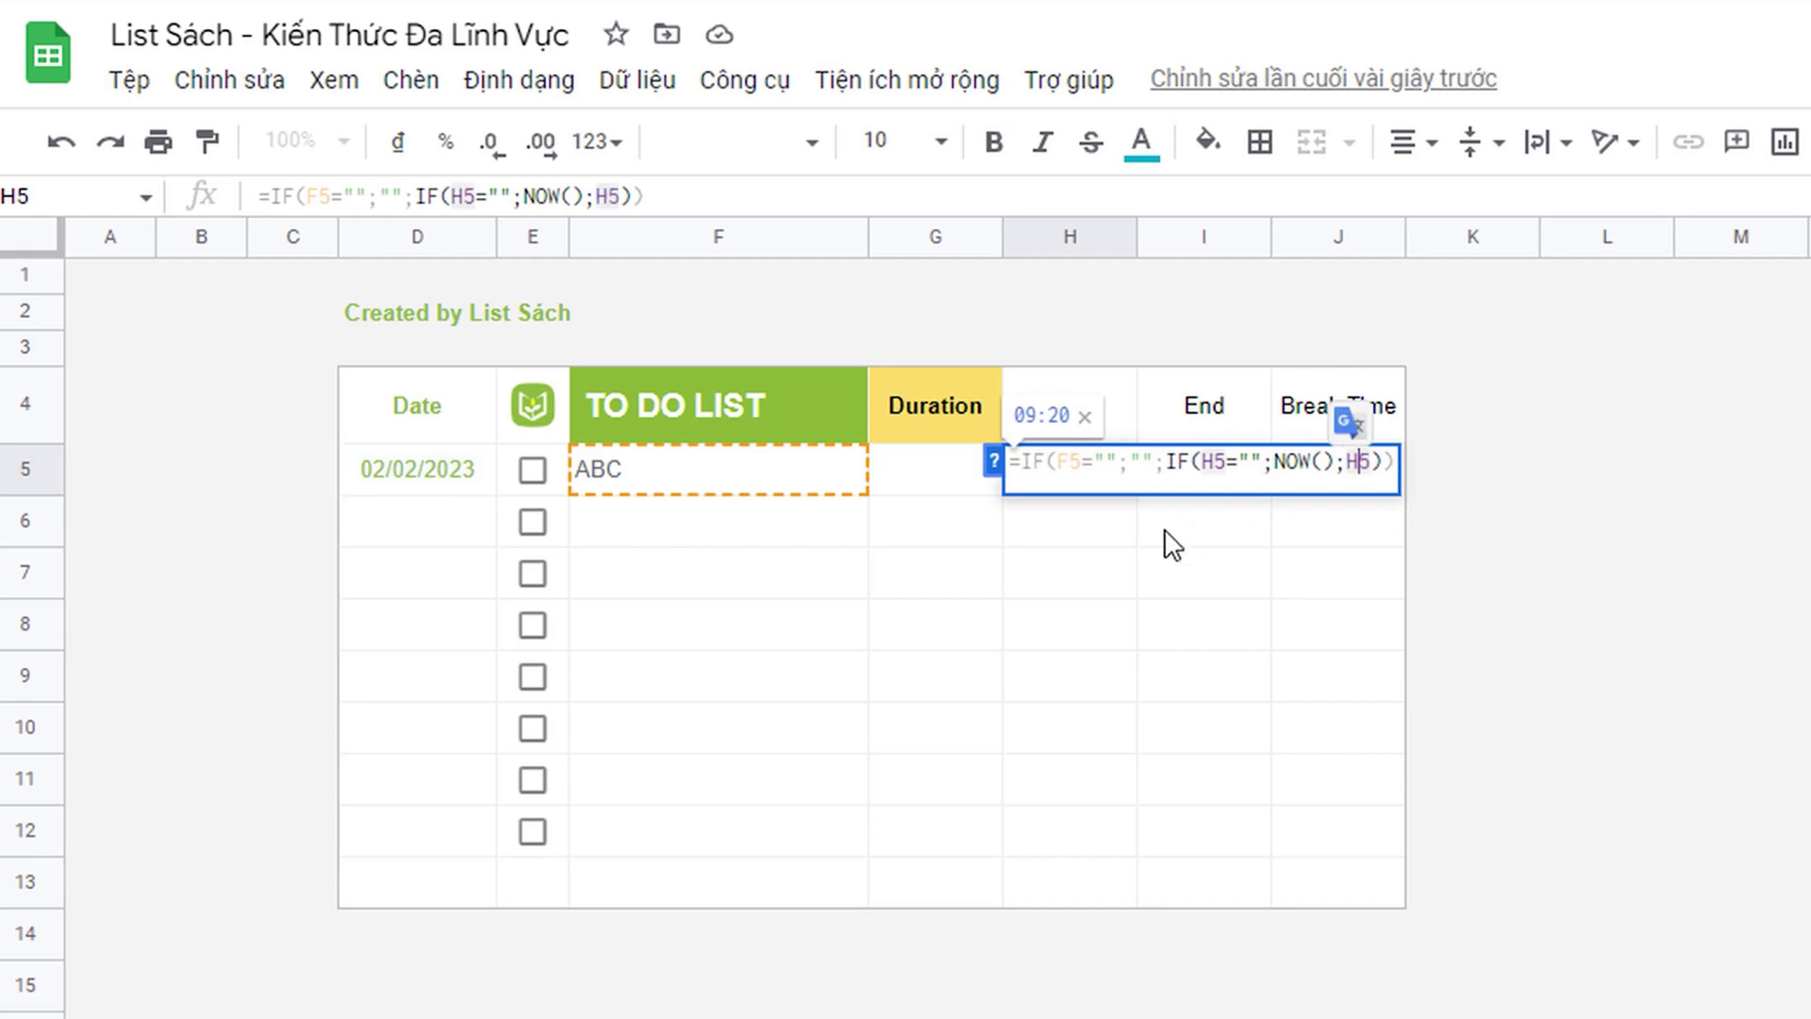
{"action": "key", "text": "Return"}
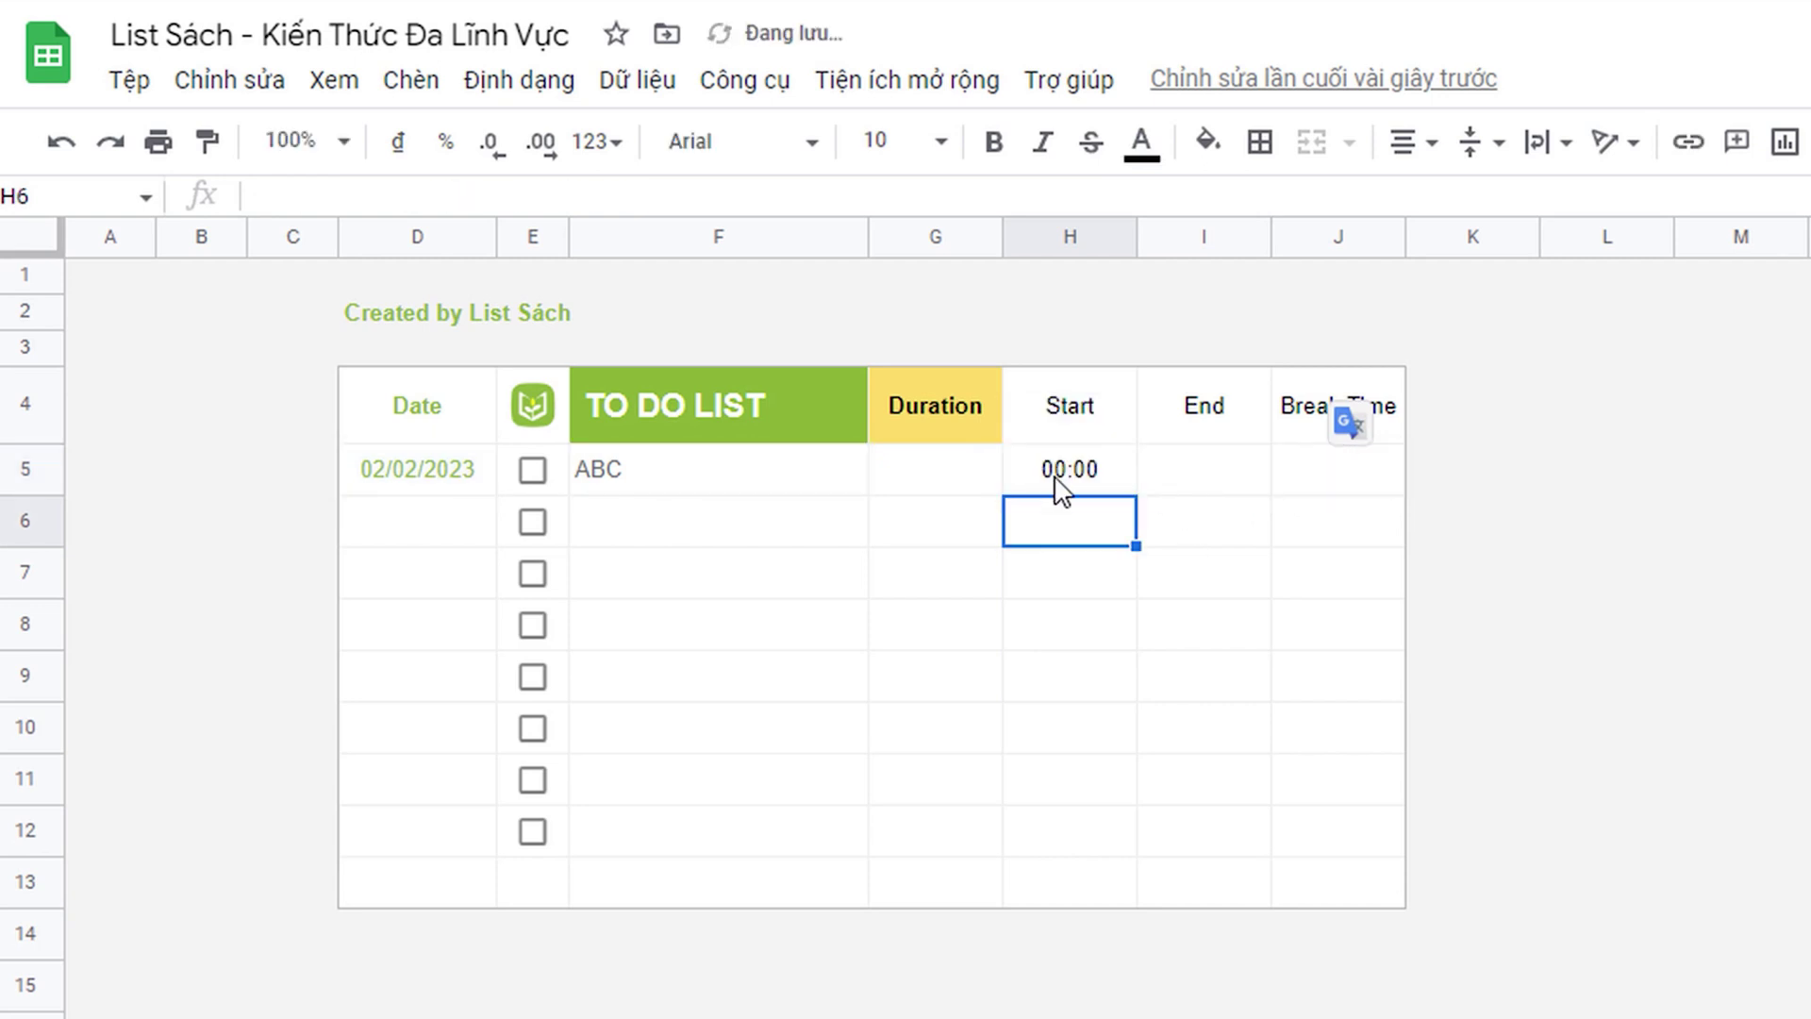
Step: Clear the test task in F5 and enter "ABC" again to refresh the start time
{"action": "left_click", "coordinate": [1056, 481]}
{"action": "left_click", "coordinate": [600, 481]}
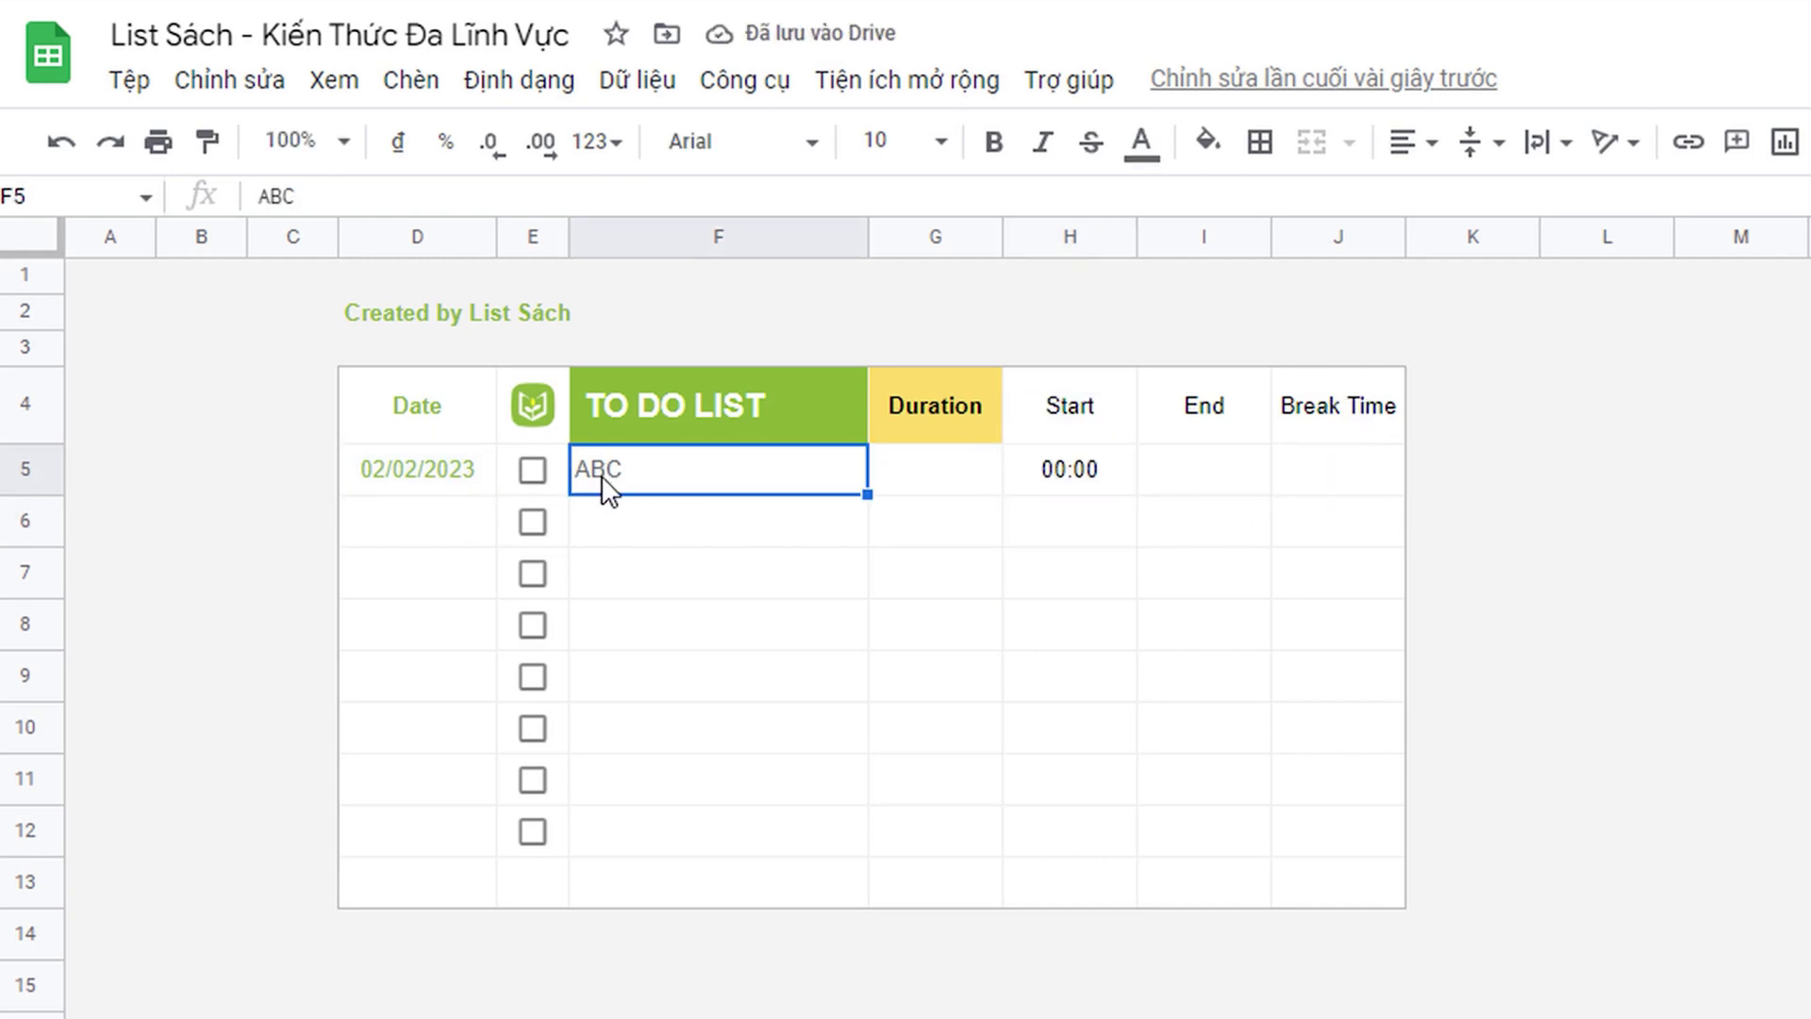
{"action": "key", "text": "Delete"}
{"action": "type", "text": "ABC"}
{"action": "key", "text": "Return"}
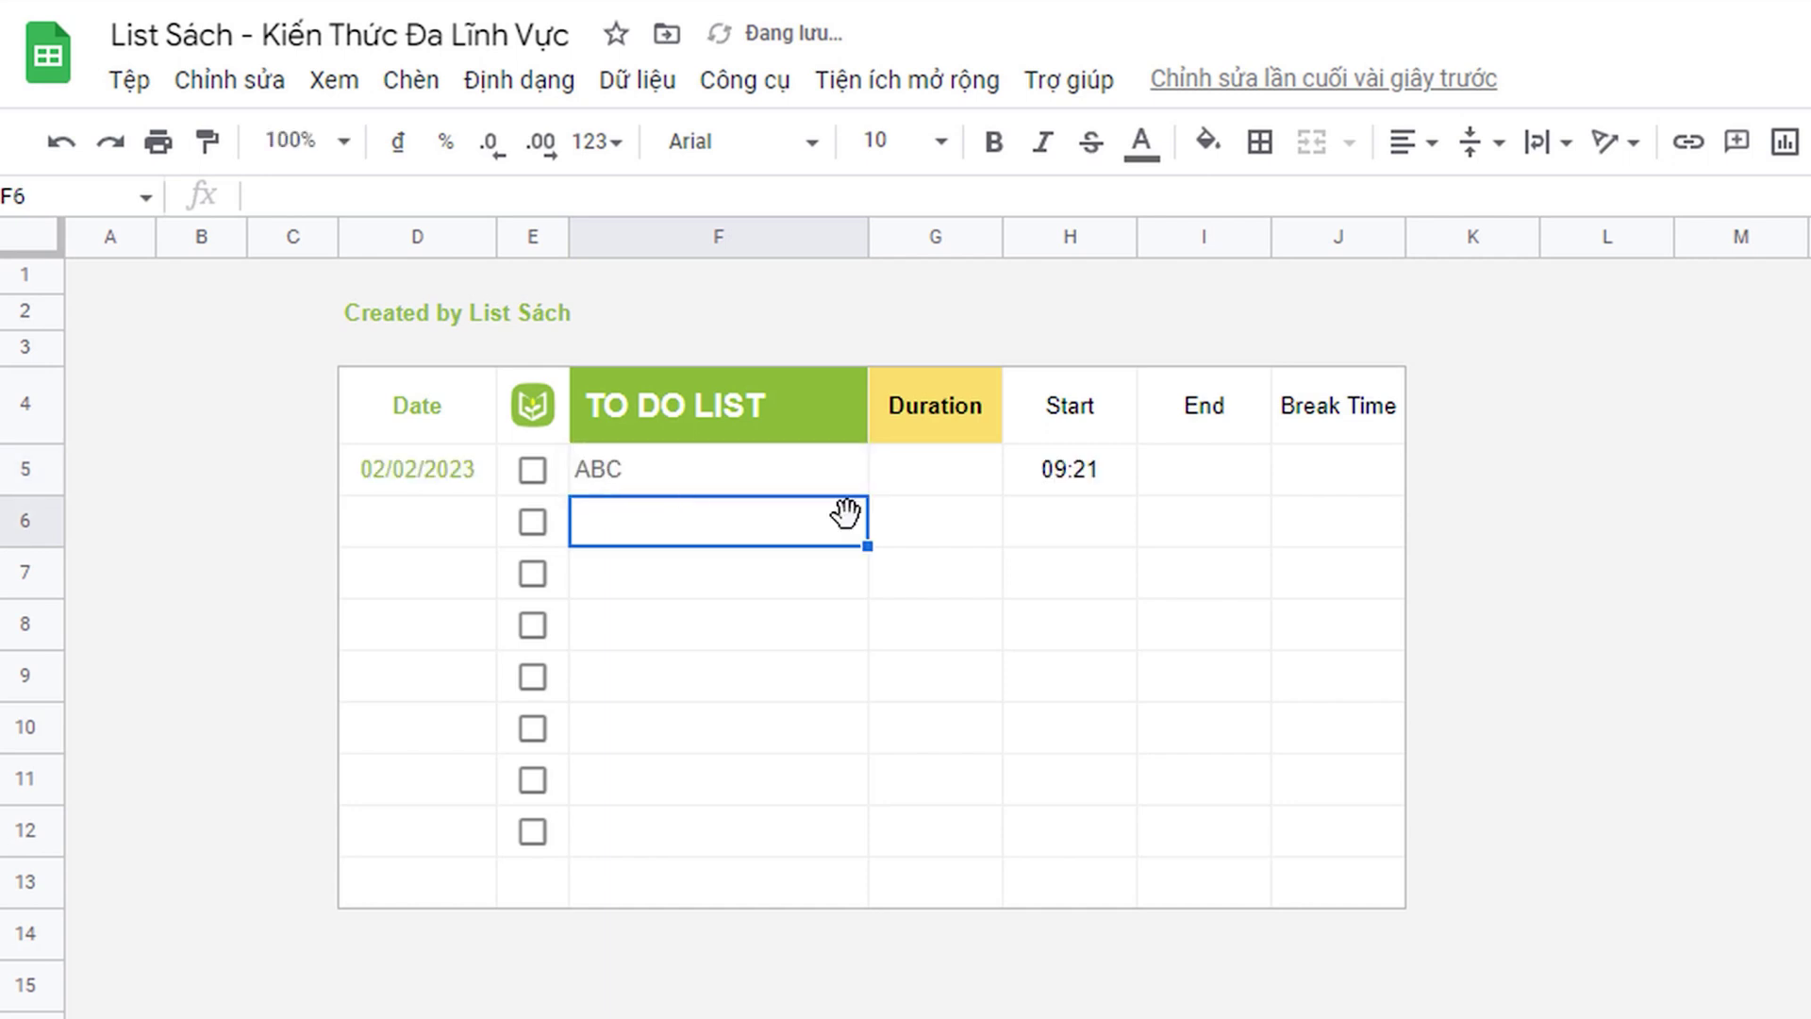
Step: Apply the Time number format with hours, minutes and seconds to the Start cell H5
{"action": "left_click", "coordinate": [1091, 471]}
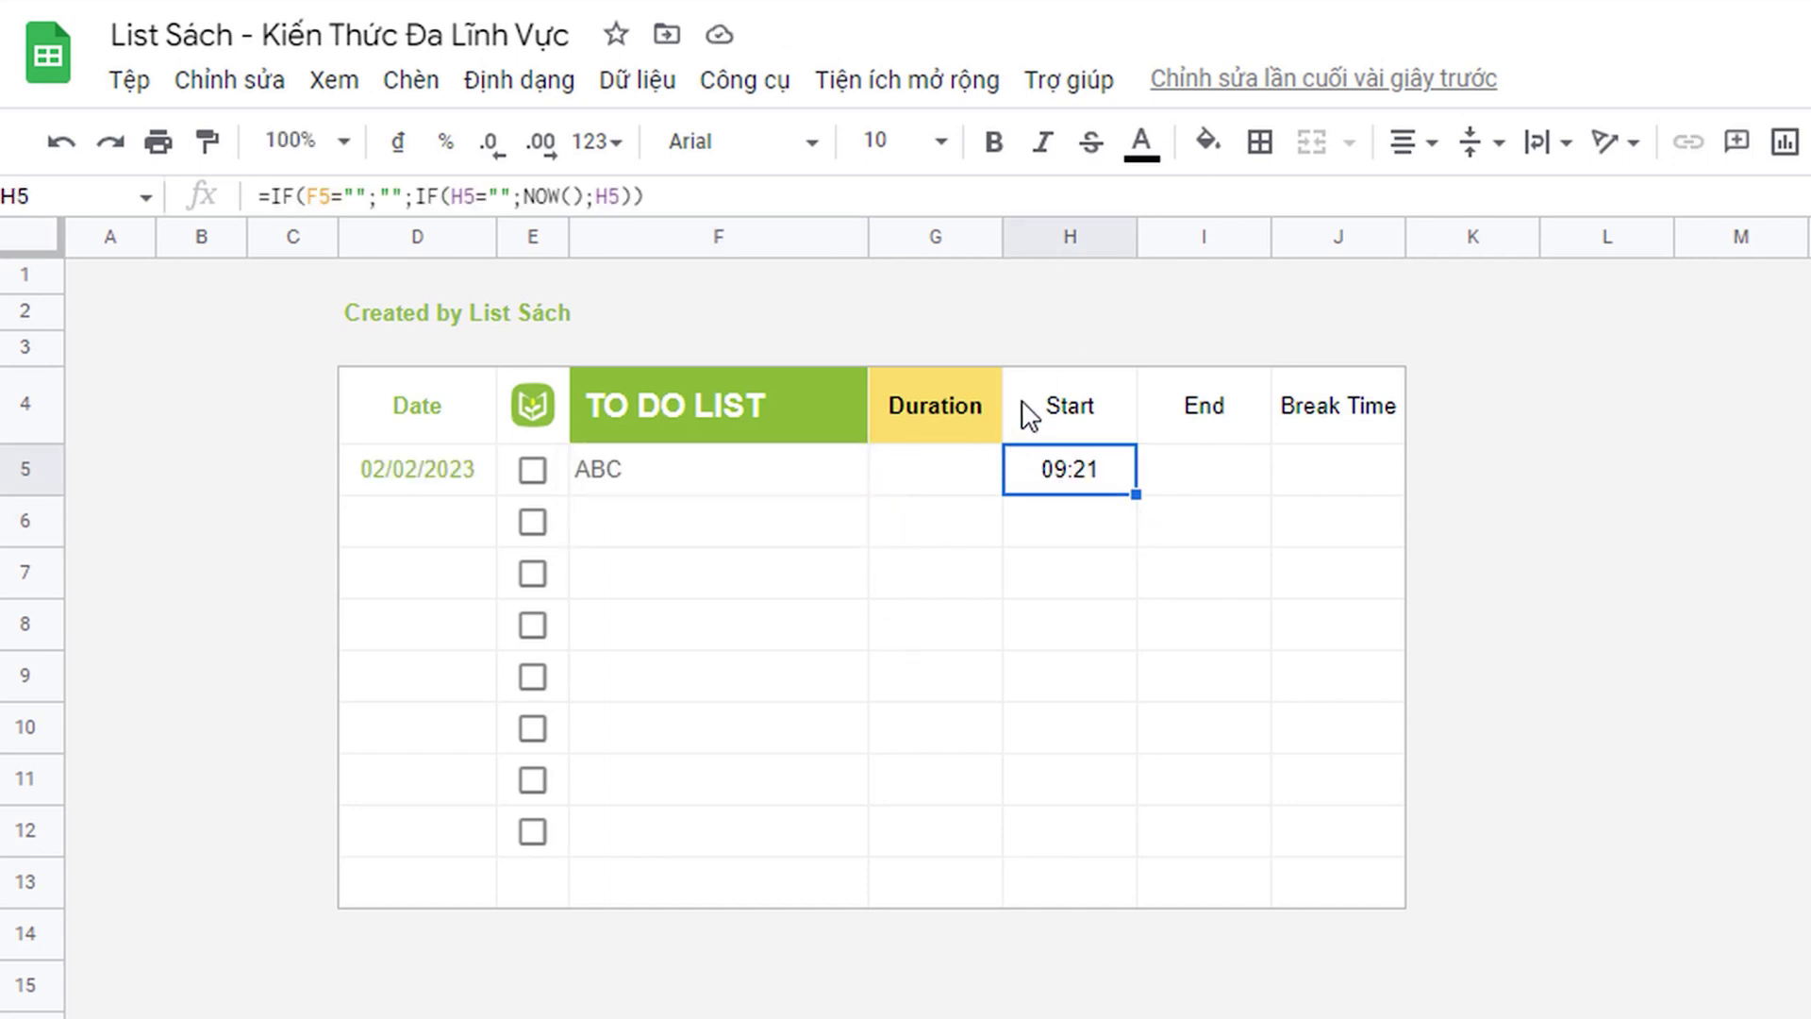
{"action": "left_click", "coordinate": [542, 108]}
{"action": "mouse_move", "coordinate": [571, 238]}
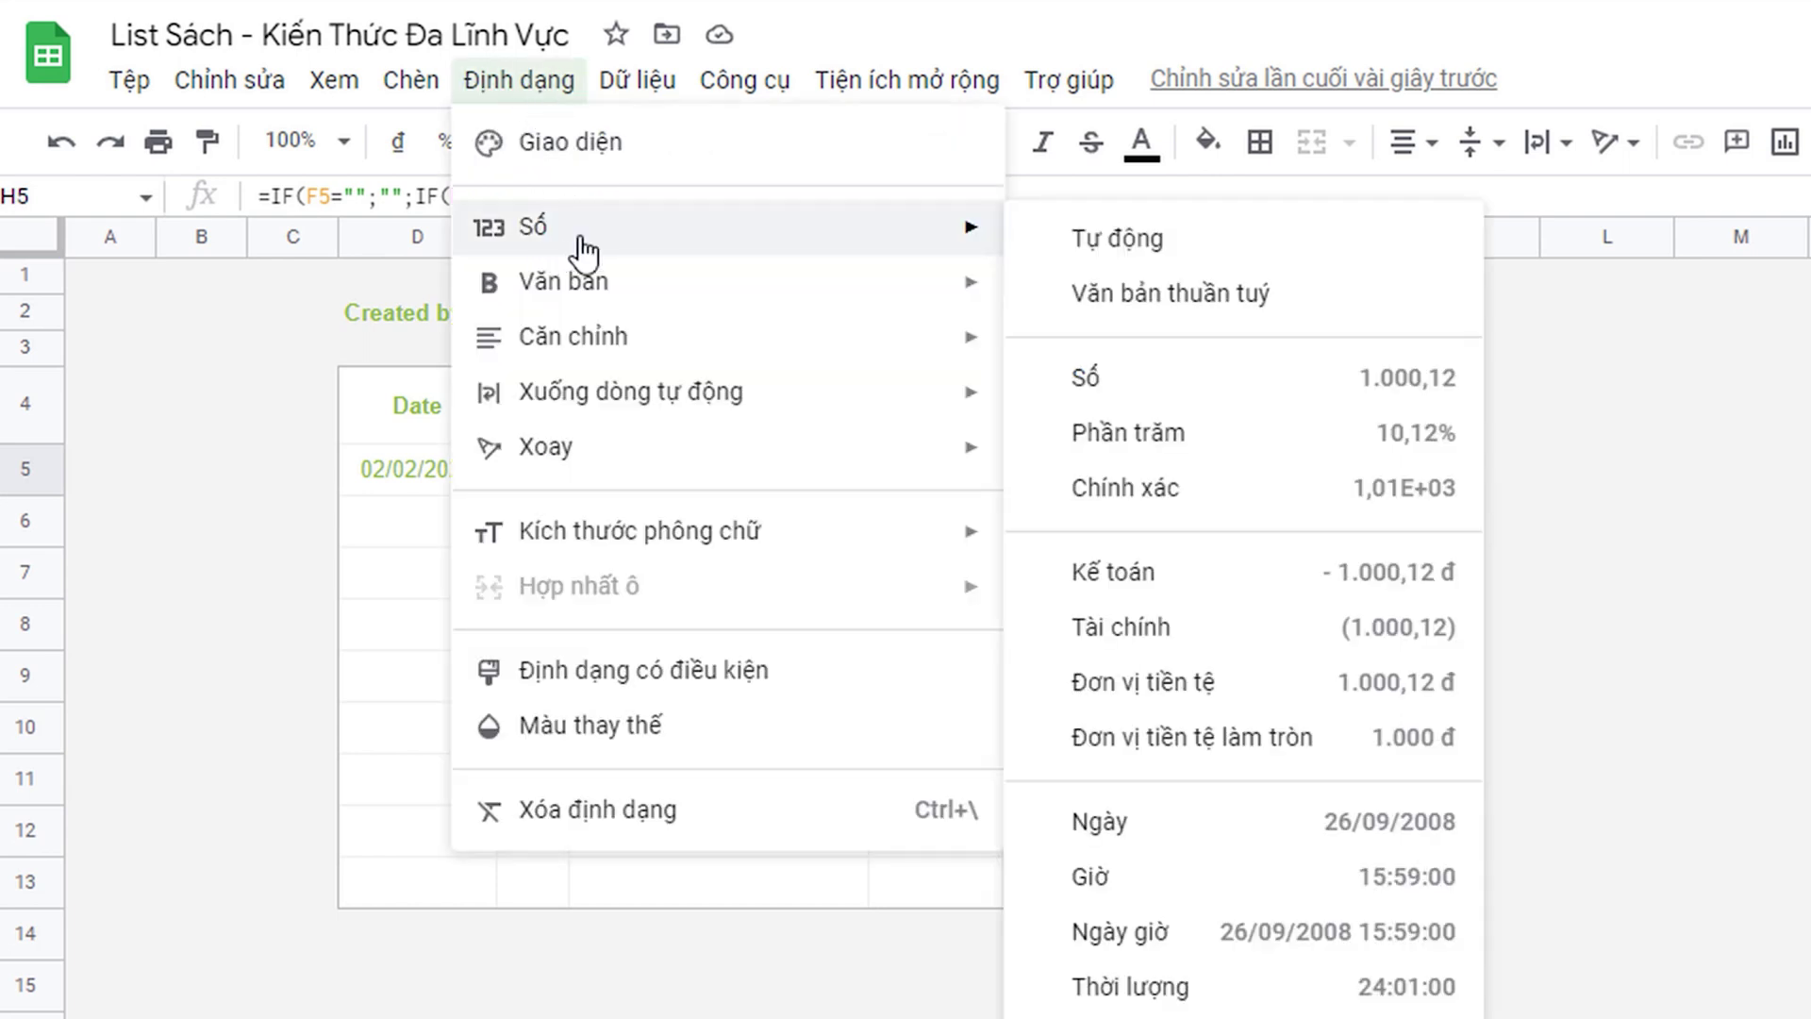
{"action": "left_click", "coordinate": [1146, 880]}
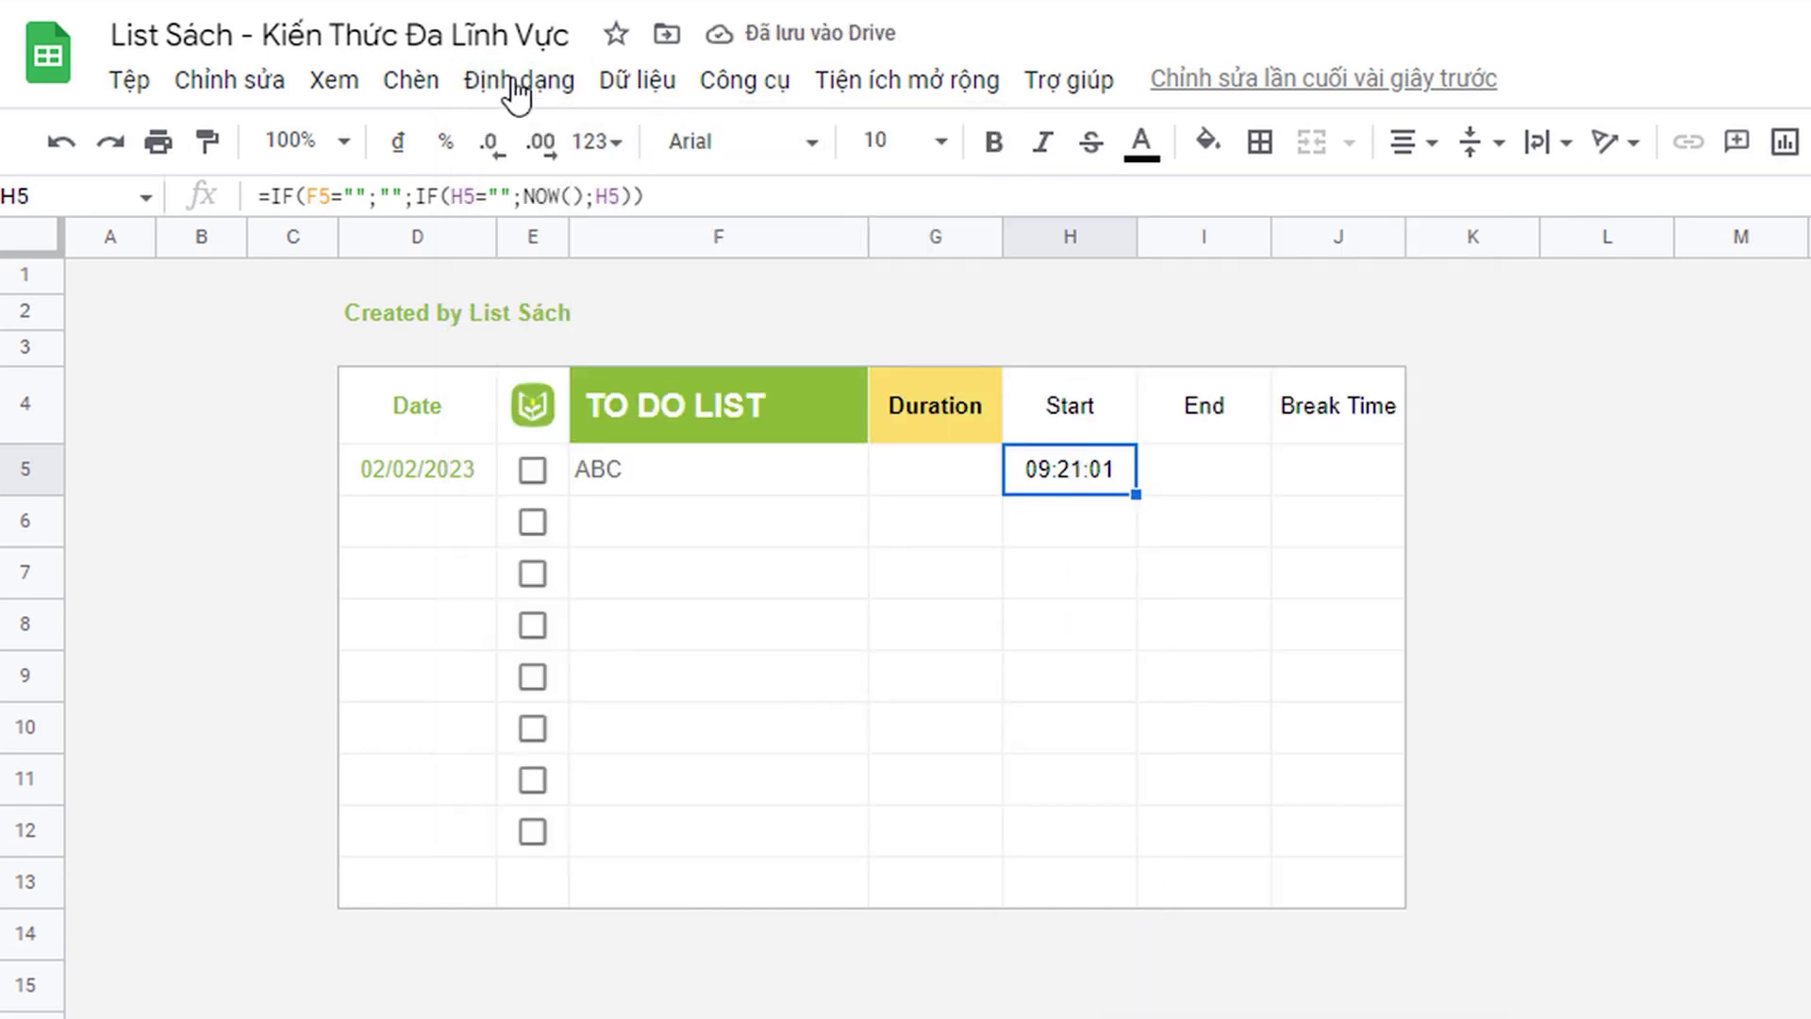
Step: Try the date-and-time number format on H5 with a wider column H, and undo the widening
{"action": "left_click", "coordinate": [497, 79]}
{"action": "mouse_move", "coordinate": [543, 245]}
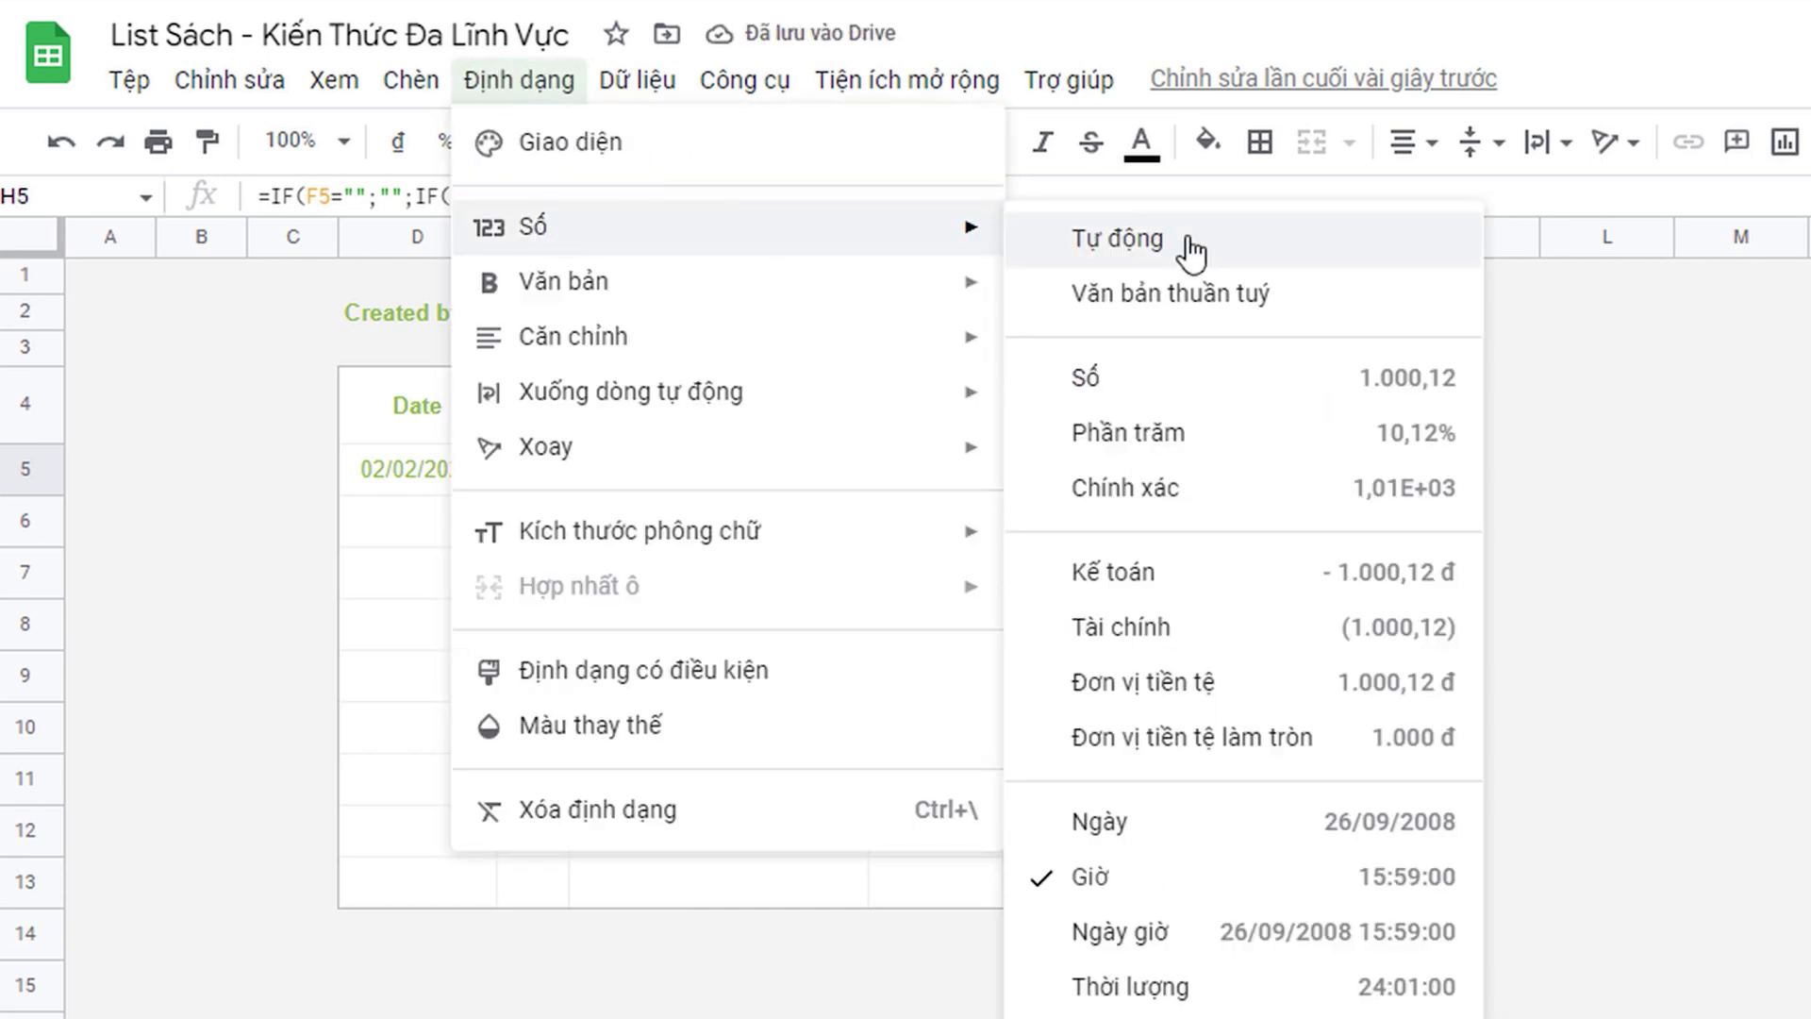
{"action": "left_click", "coordinate": [1158, 960]}
{"action": "left_click_drag", "start_coordinate": [1137, 236], "coordinate": [1251, 234]}
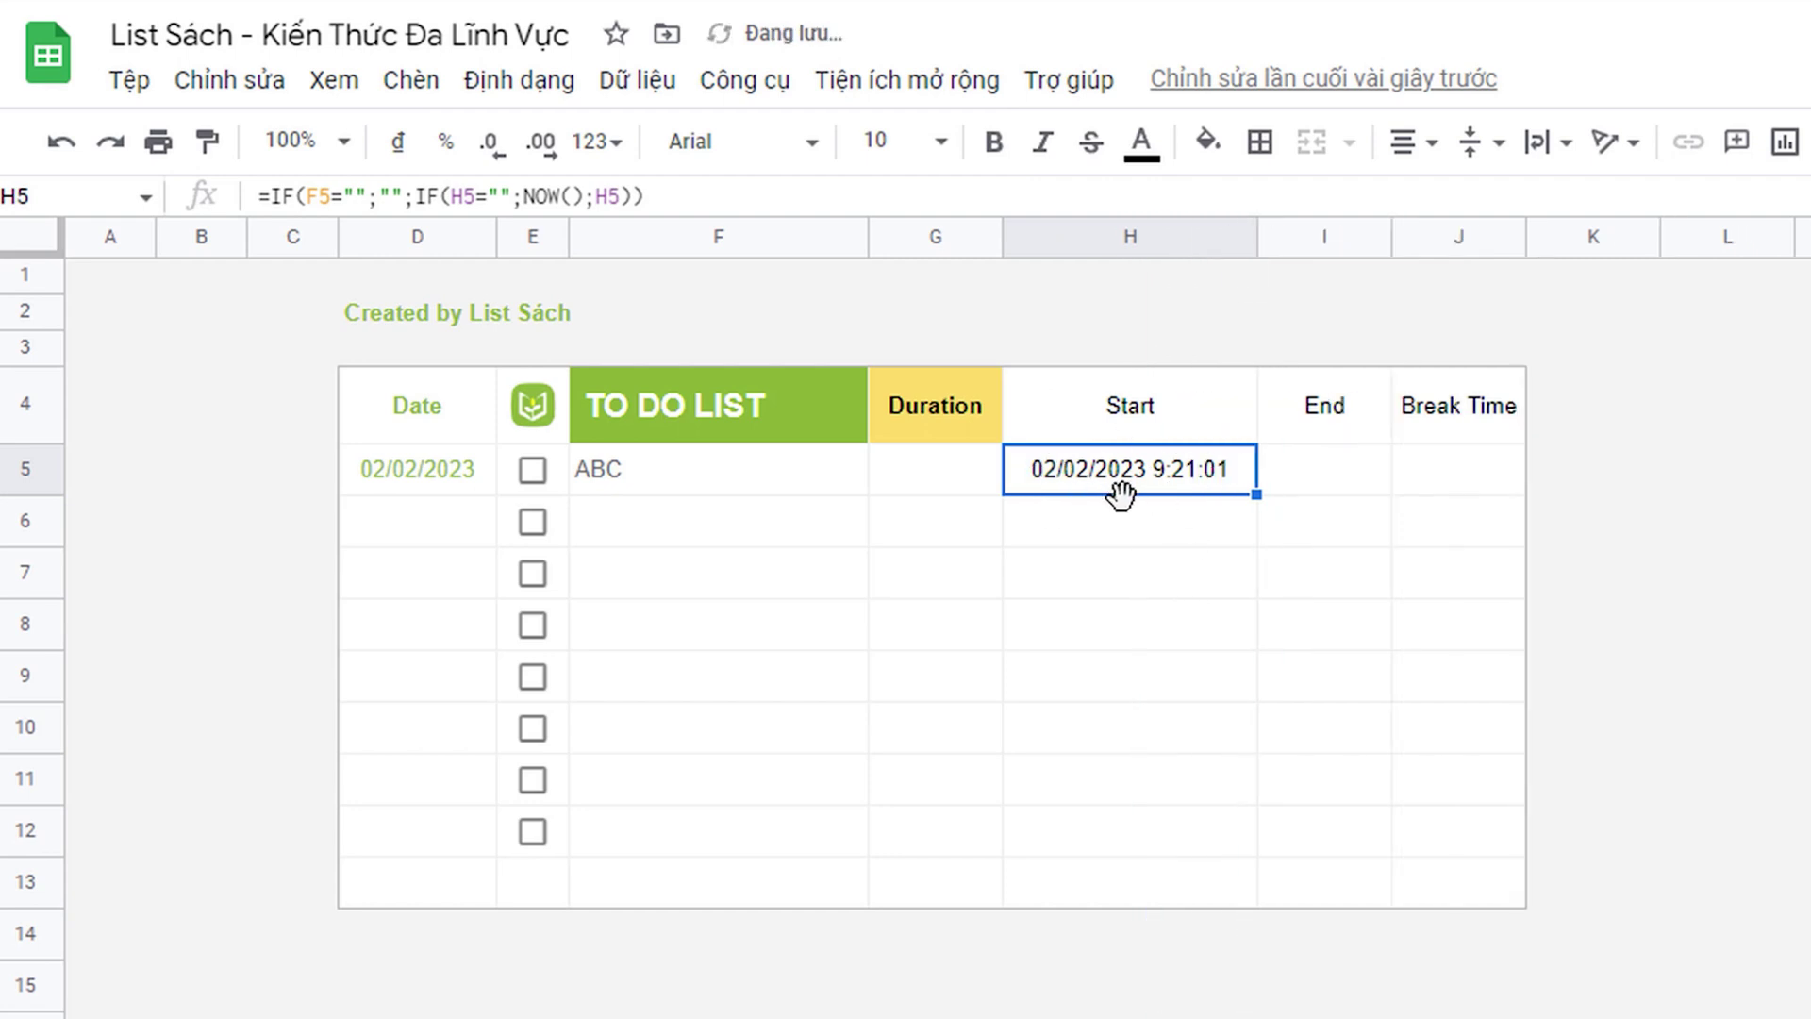
{"action": "key", "text": "ctrl+z"}
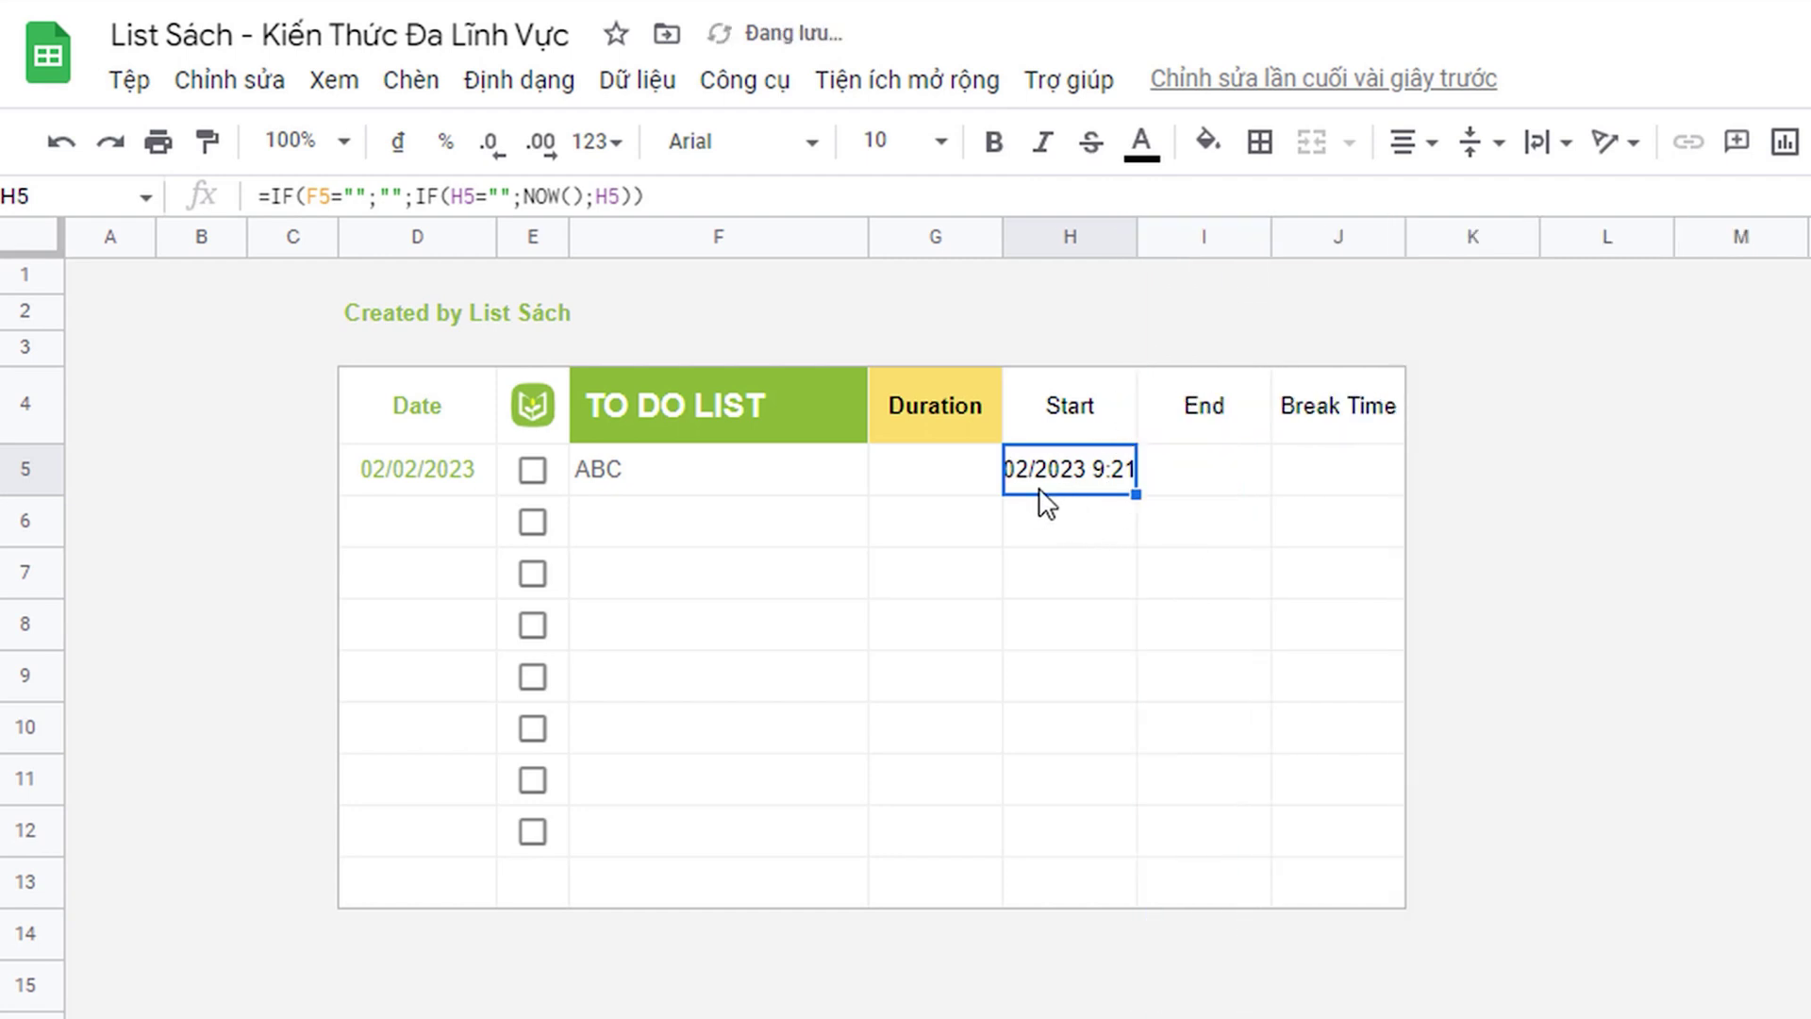
Step: Apply the custom date and time format 13:25, showing only hours and minutes, to the Start cell H5
{"action": "left_click", "coordinate": [534, 83]}
{"action": "mouse_move", "coordinate": [564, 236]}
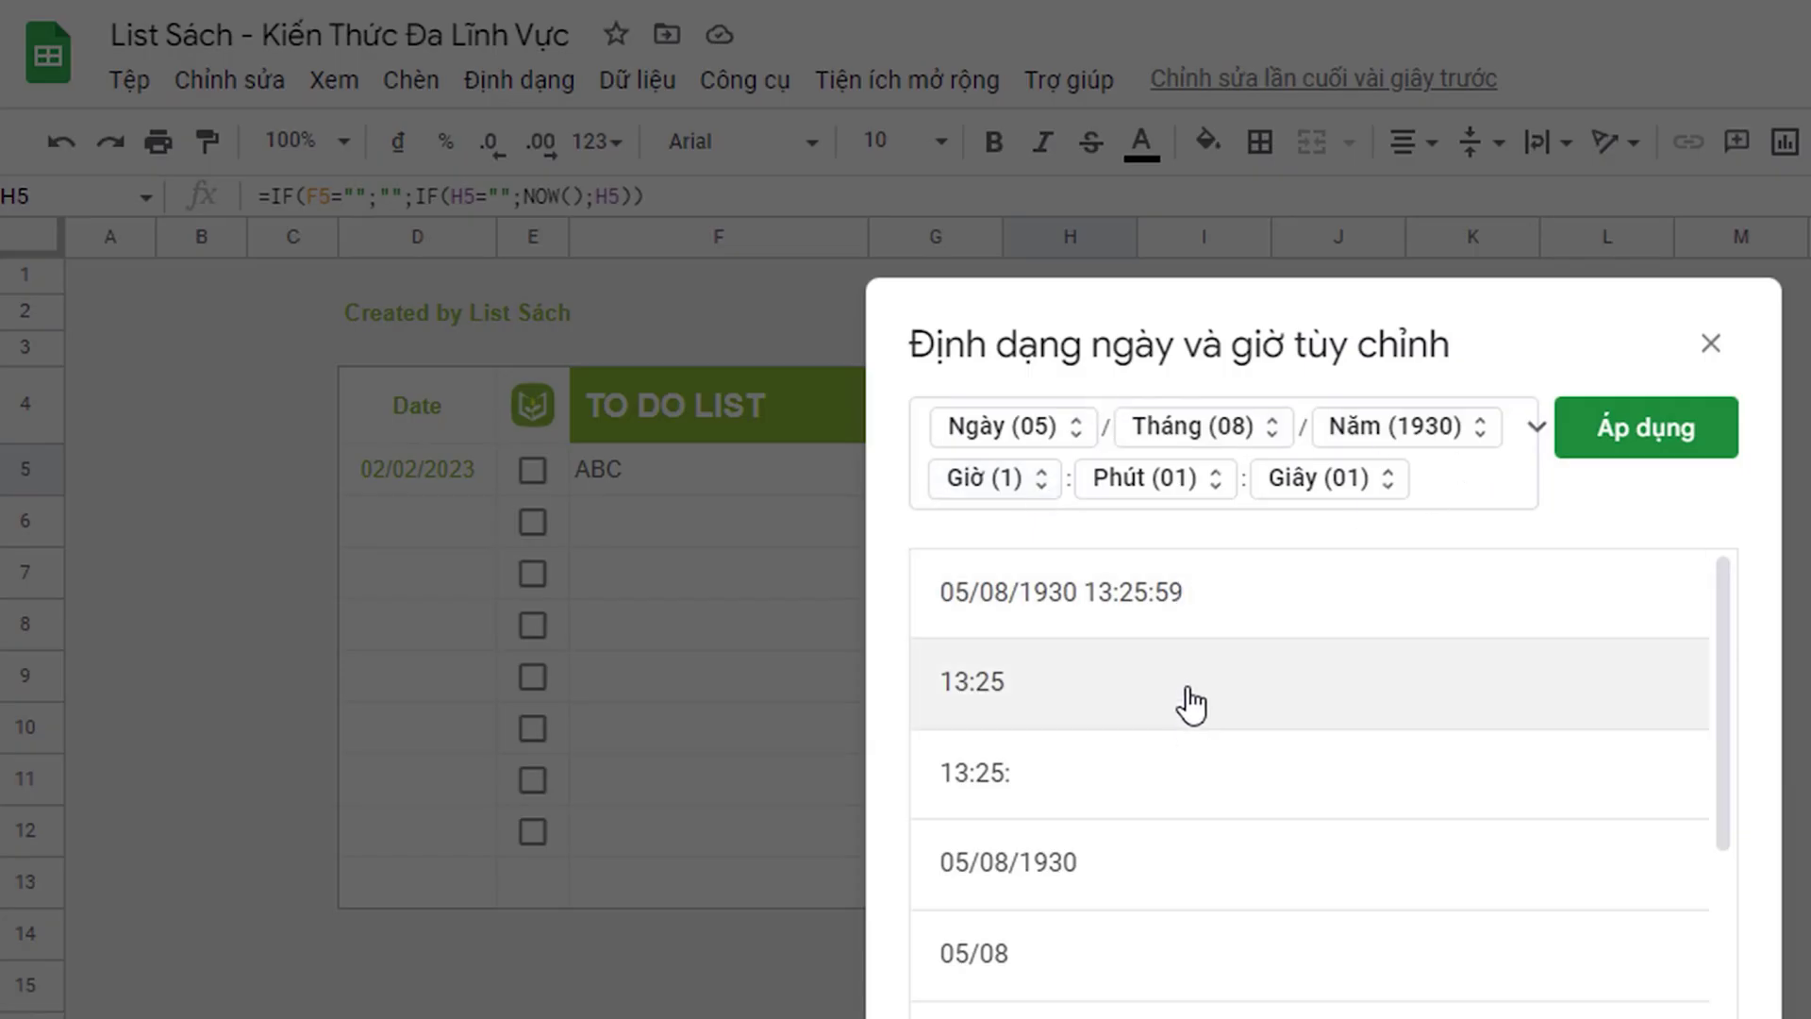
{"action": "left_click", "coordinate": [1191, 706]}
{"action": "left_click", "coordinate": [1678, 436]}
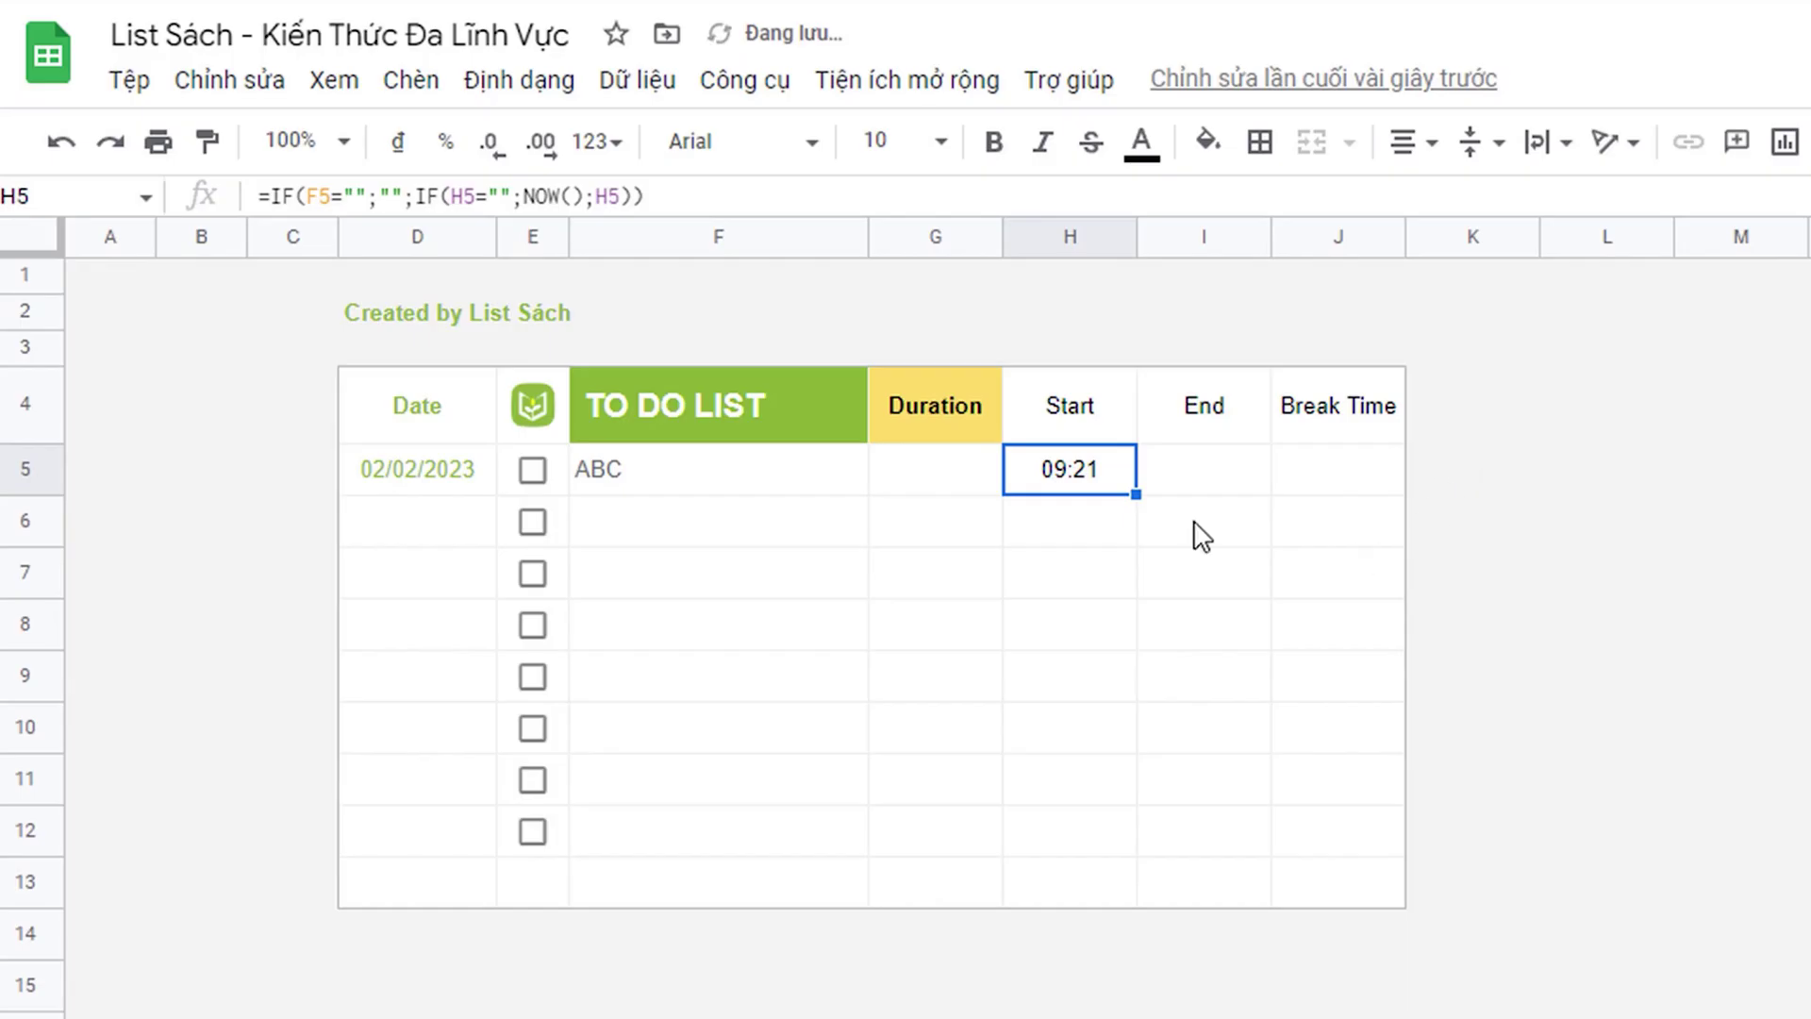
Step: Copy the formula text from the Start cell H5 and paste it into the End cell I5
{"action": "key", "text": "Left"}
{"action": "left_click", "coordinate": [1224, 493]}
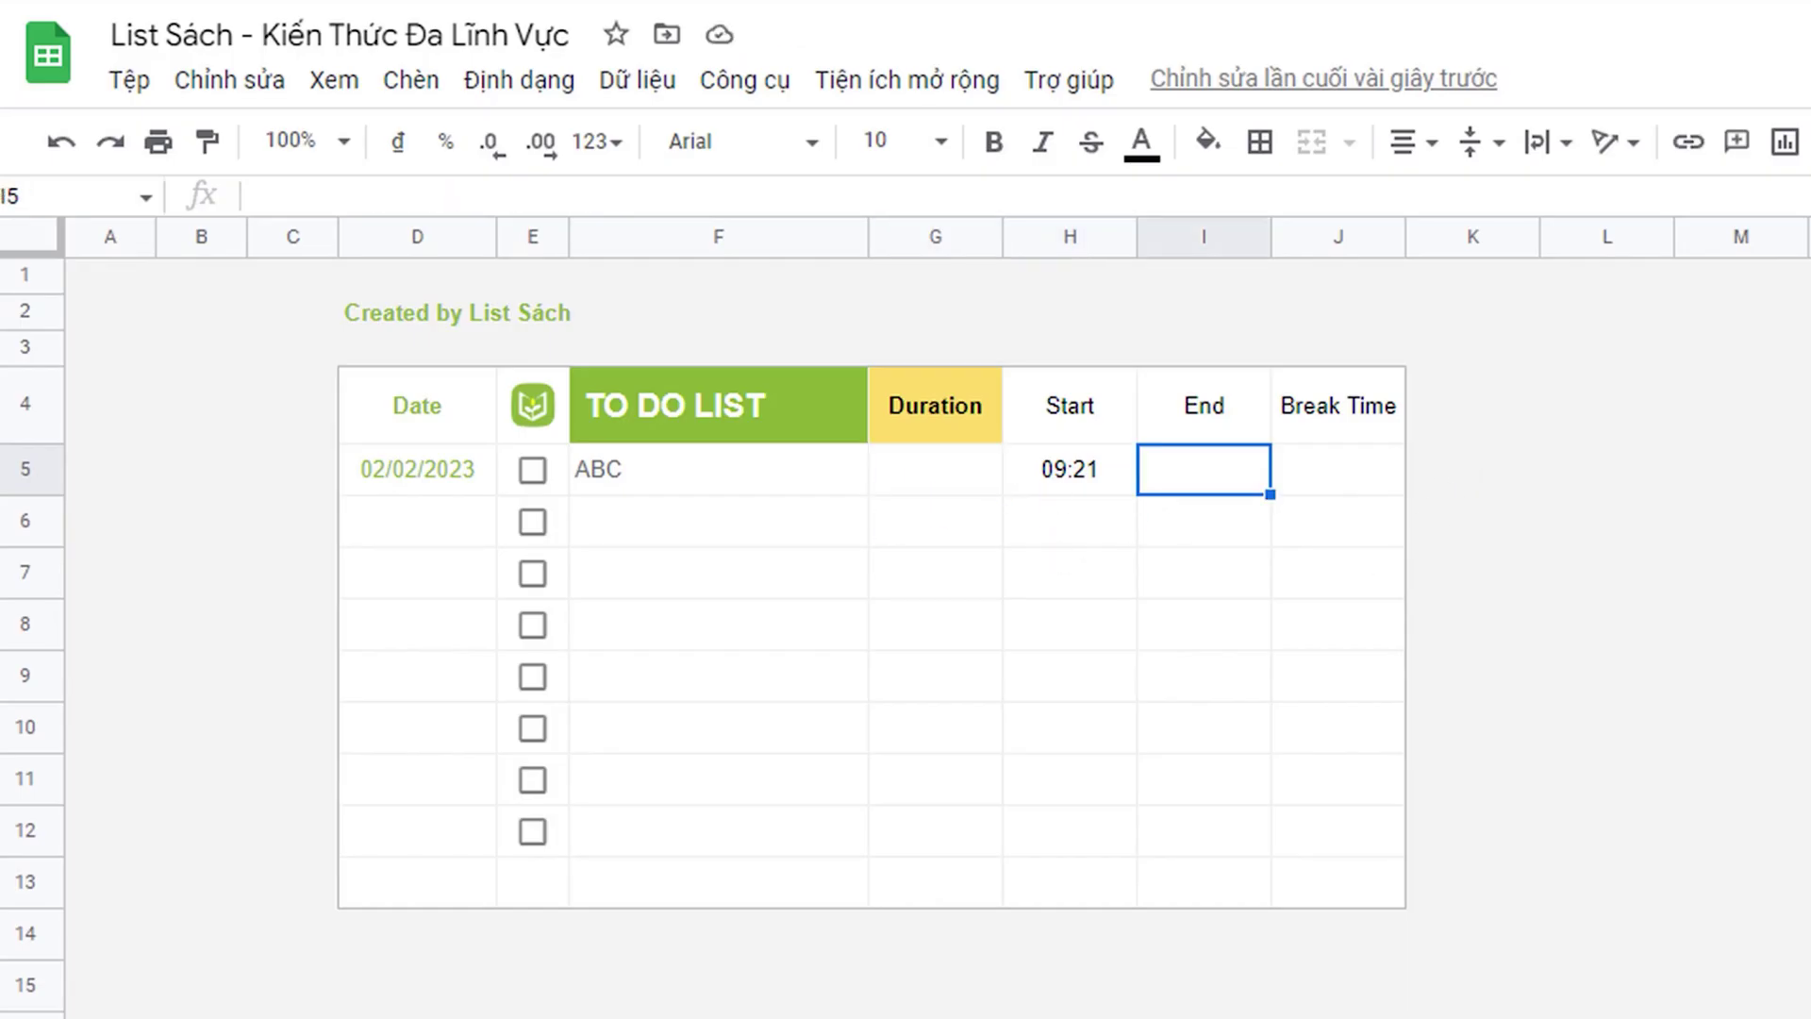
{"action": "left_click", "coordinate": [1079, 471]}
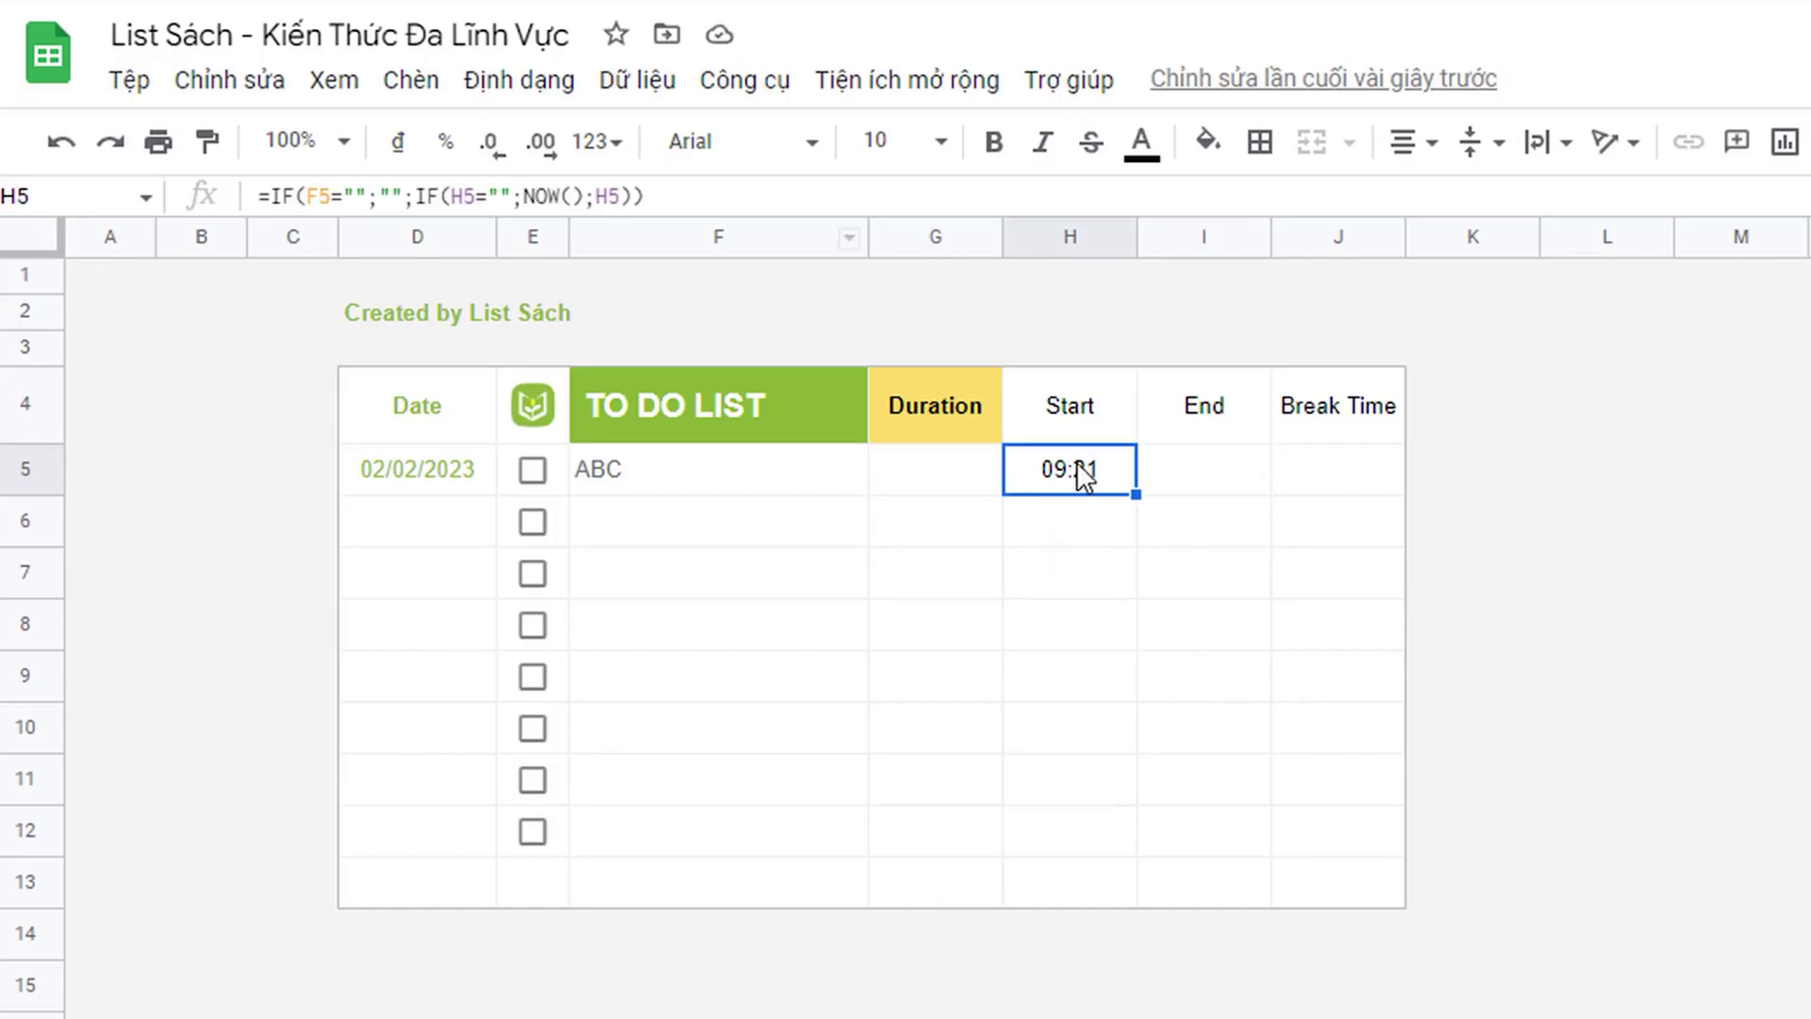
{"action": "left_click_drag", "start_coordinate": [703, 194], "coordinate": [260, 196]}
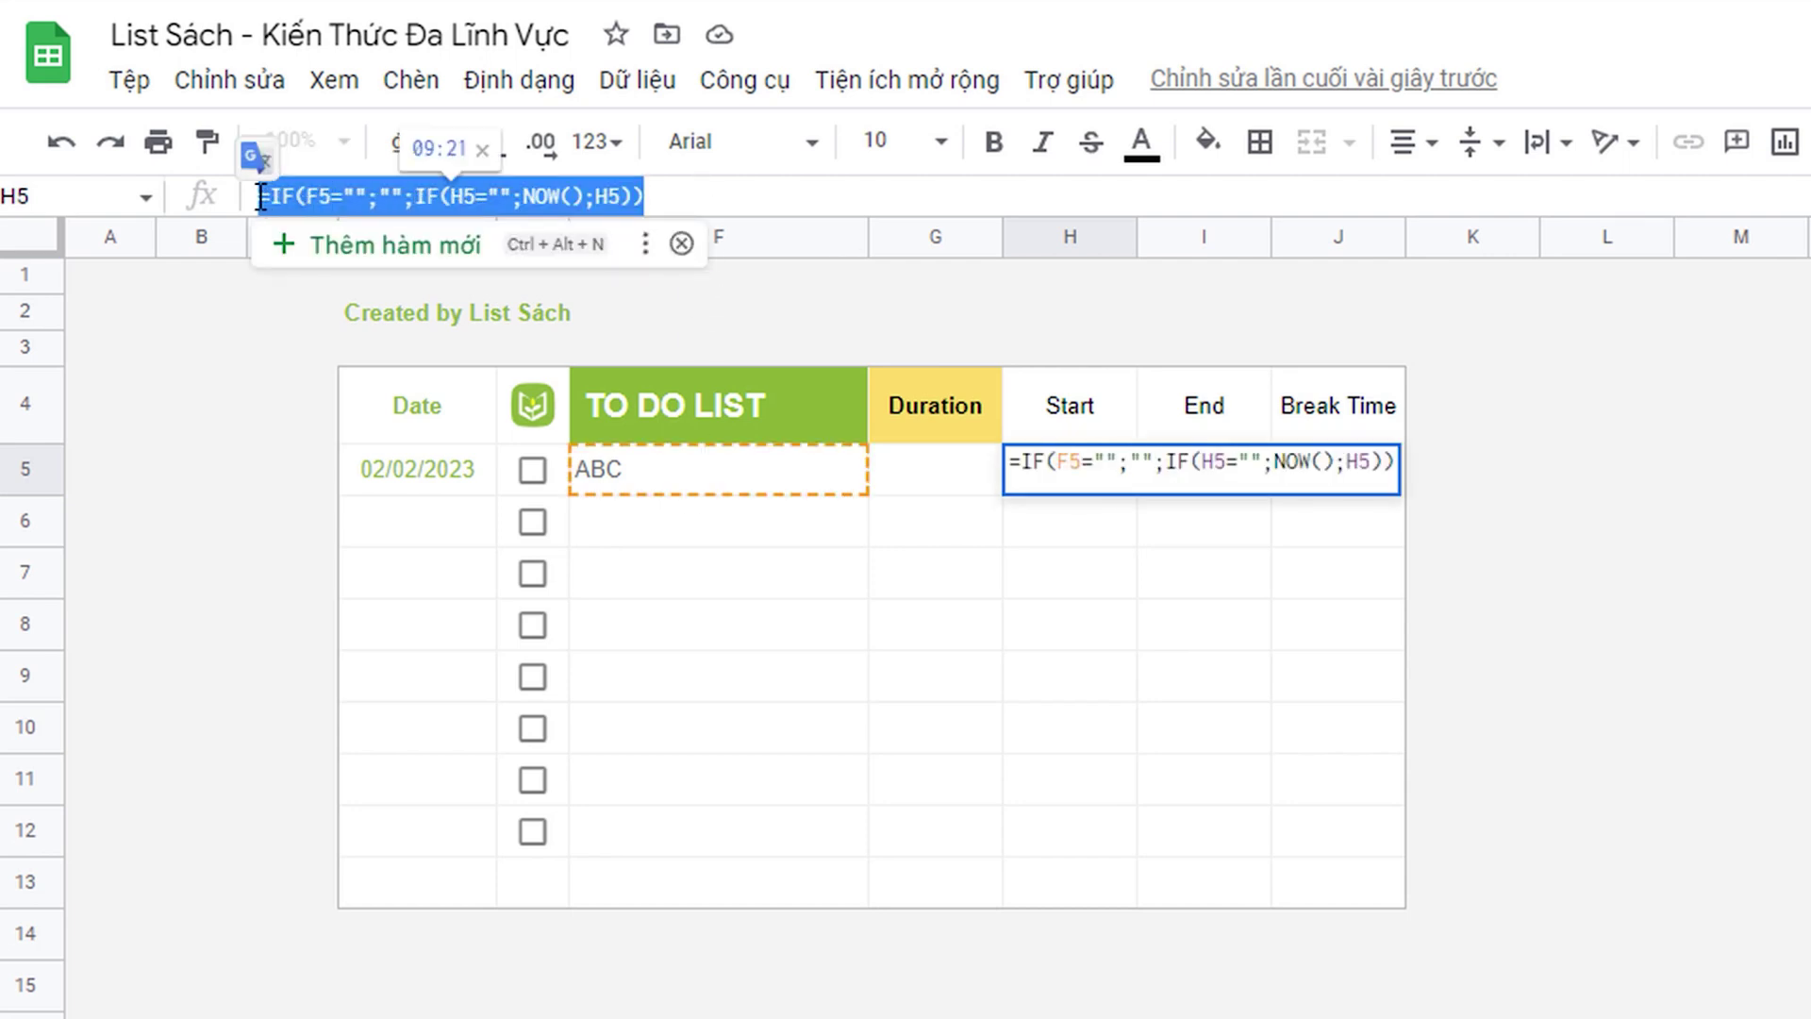
{"action": "key", "text": "ctrl+c"}
{"action": "left_click", "coordinate": [1207, 478]}
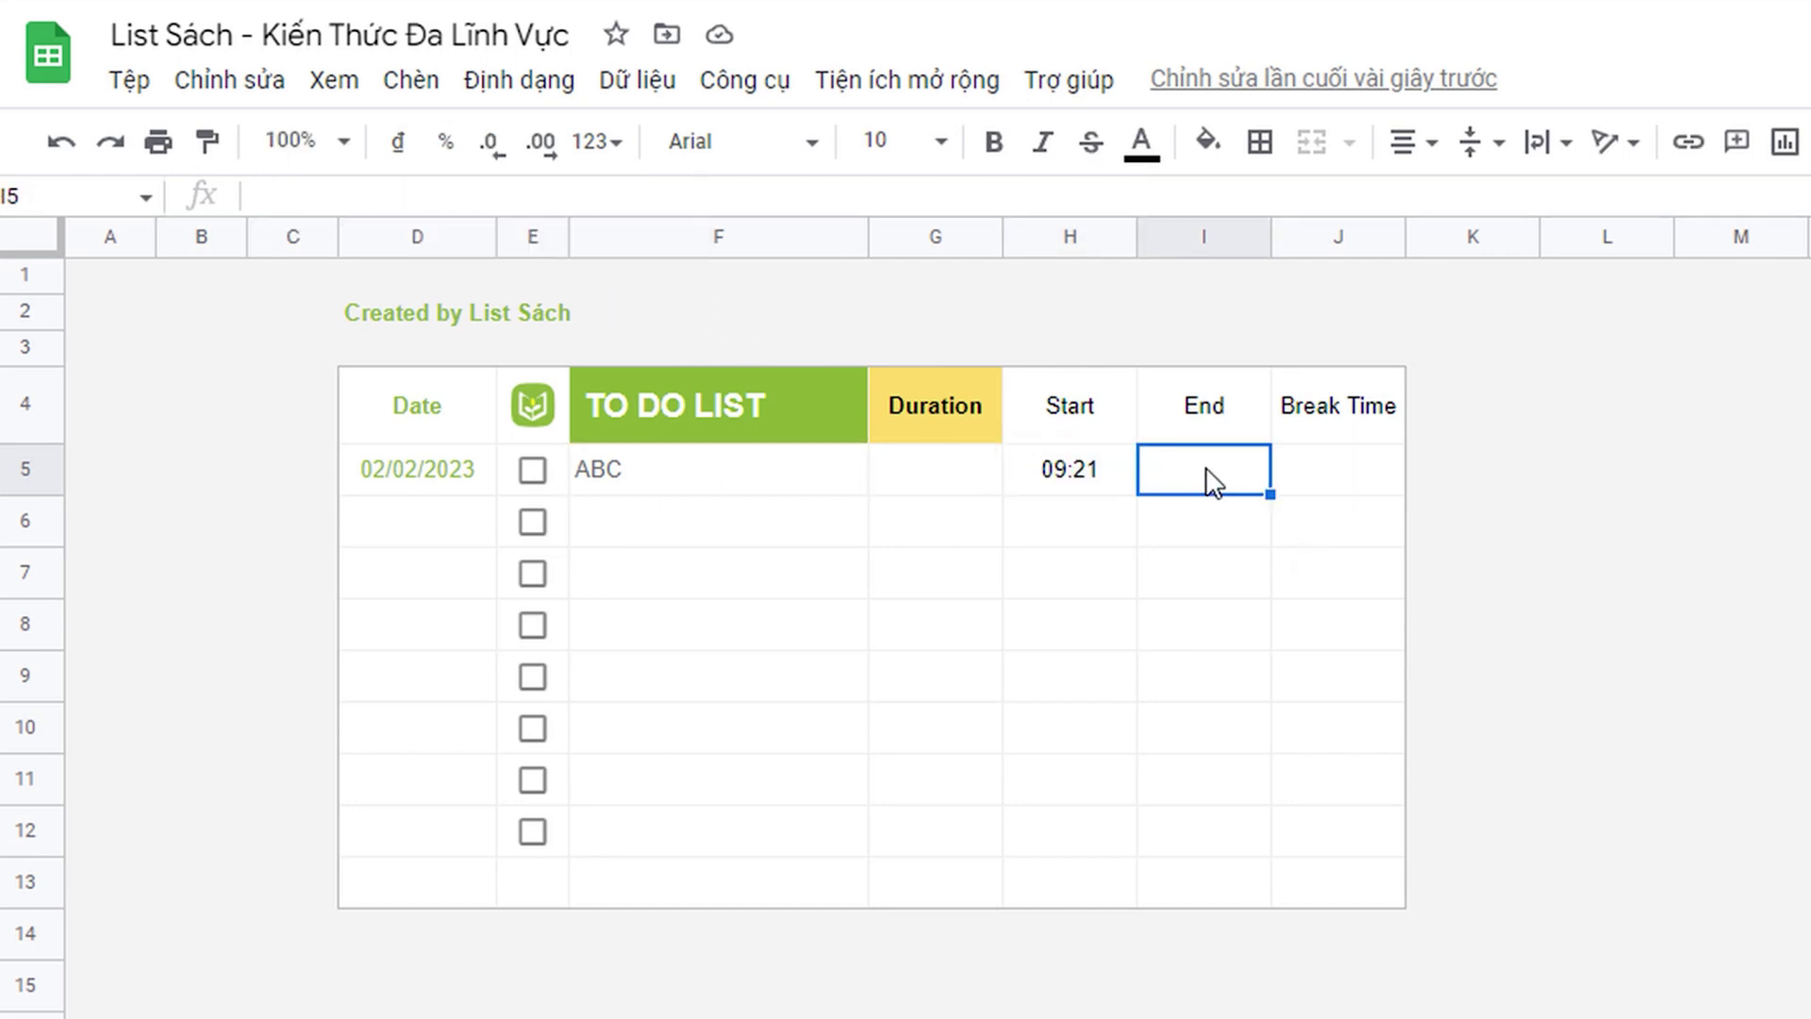
{"action": "double_click", "coordinate": [1222, 476]}
{"action": "key", "text": "ctrl+v"}
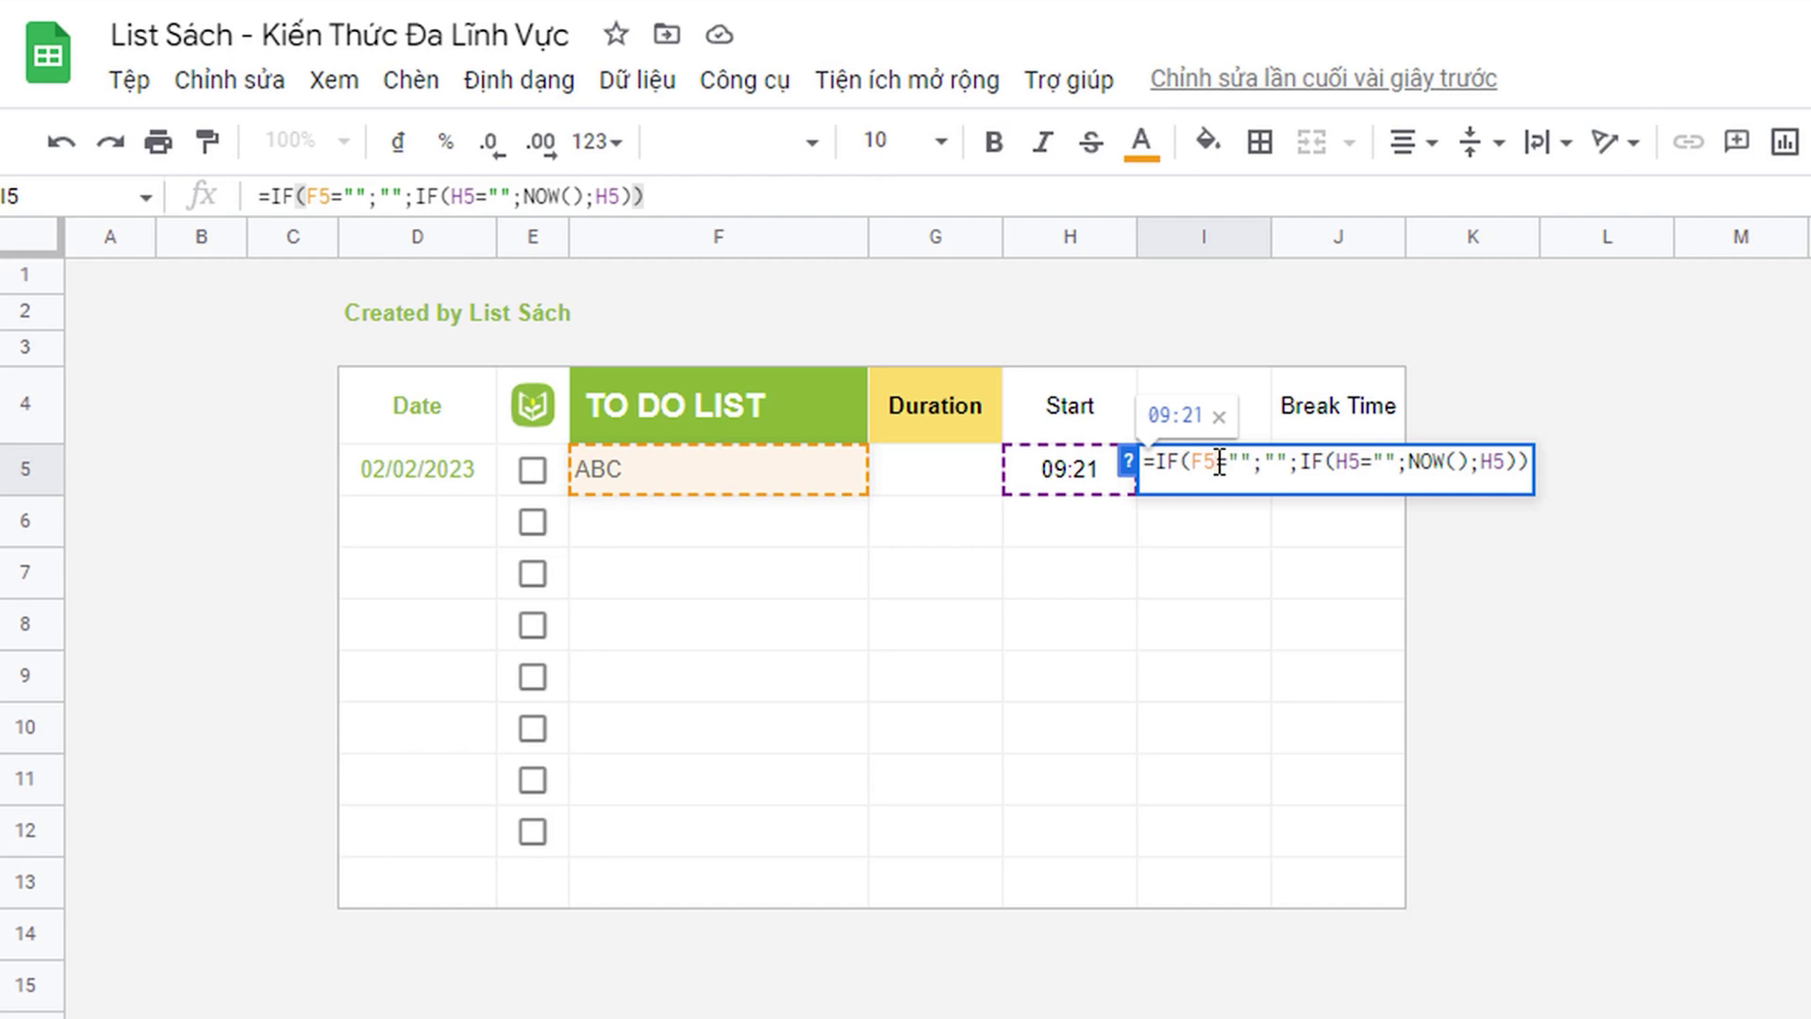
Step: Try using the checkbox cell E5 directly as the condition of the End formula in I5
{"action": "double_click", "coordinate": [1204, 462]}
{"action": "type", "text": "E5"}
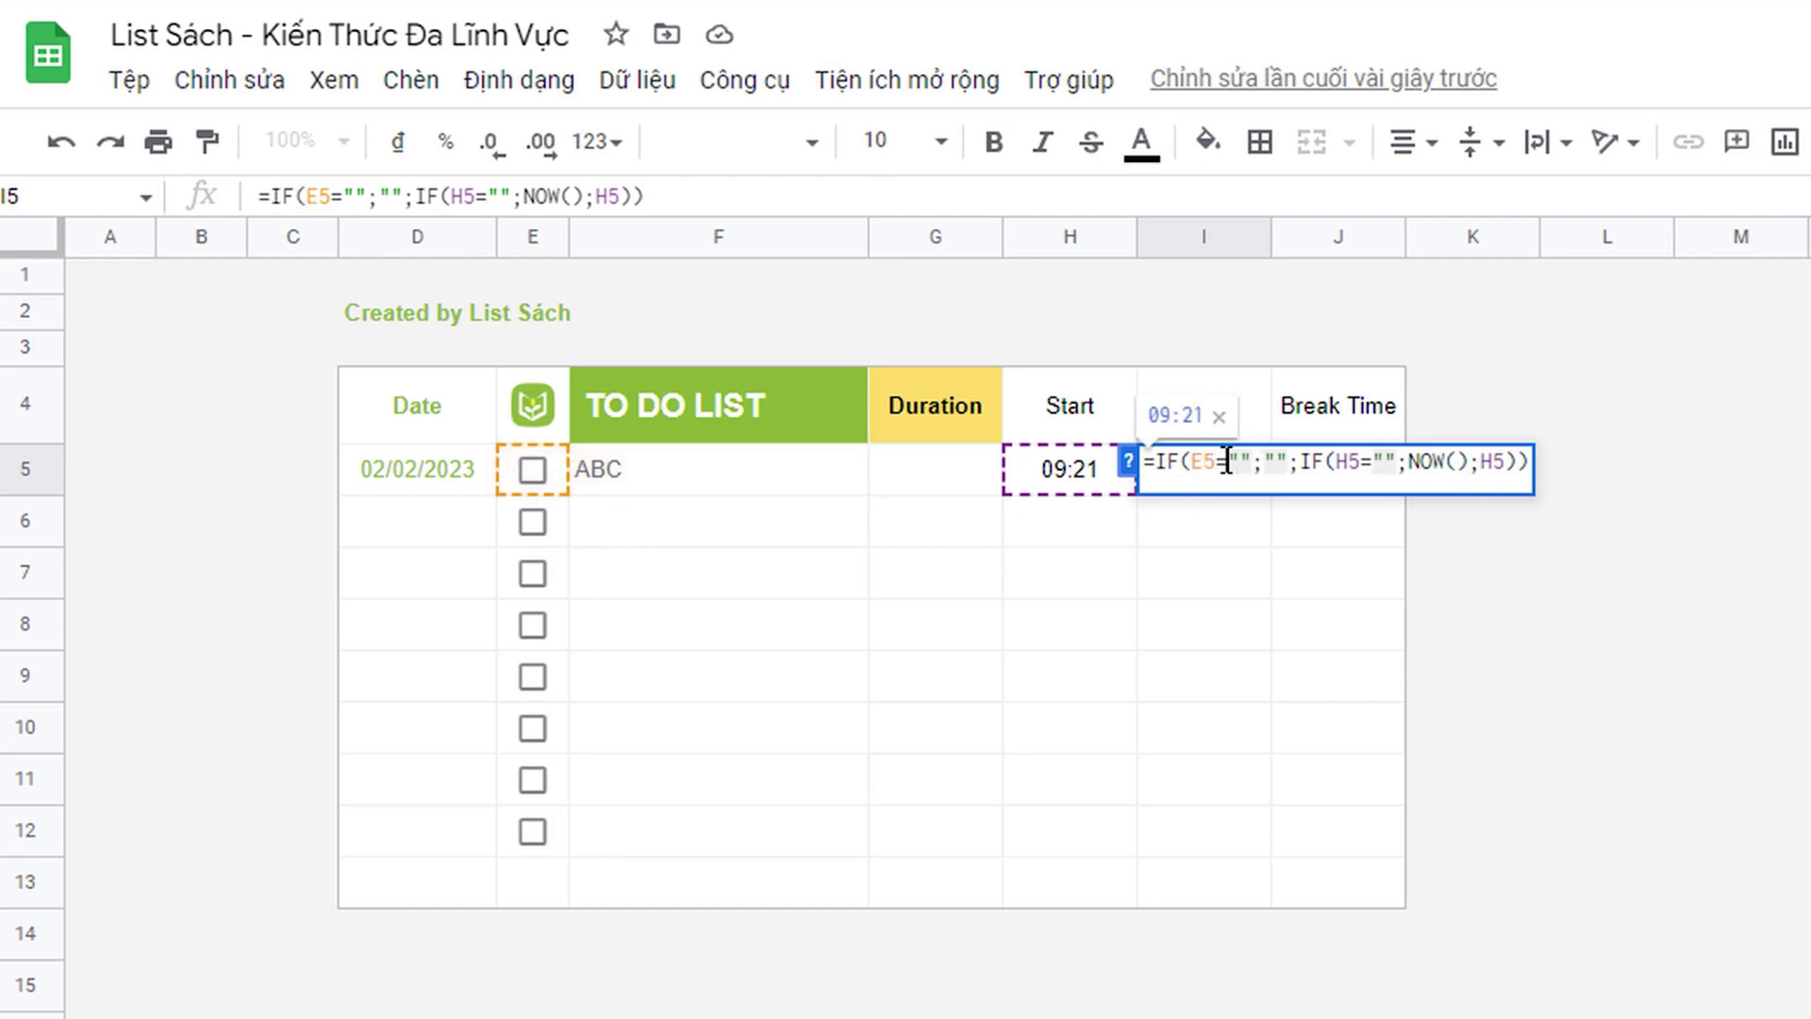
{"action": "left_click_drag", "start_coordinate": [1214, 460], "coordinate": [1255, 461]}
{"action": "type", "text": ";"}
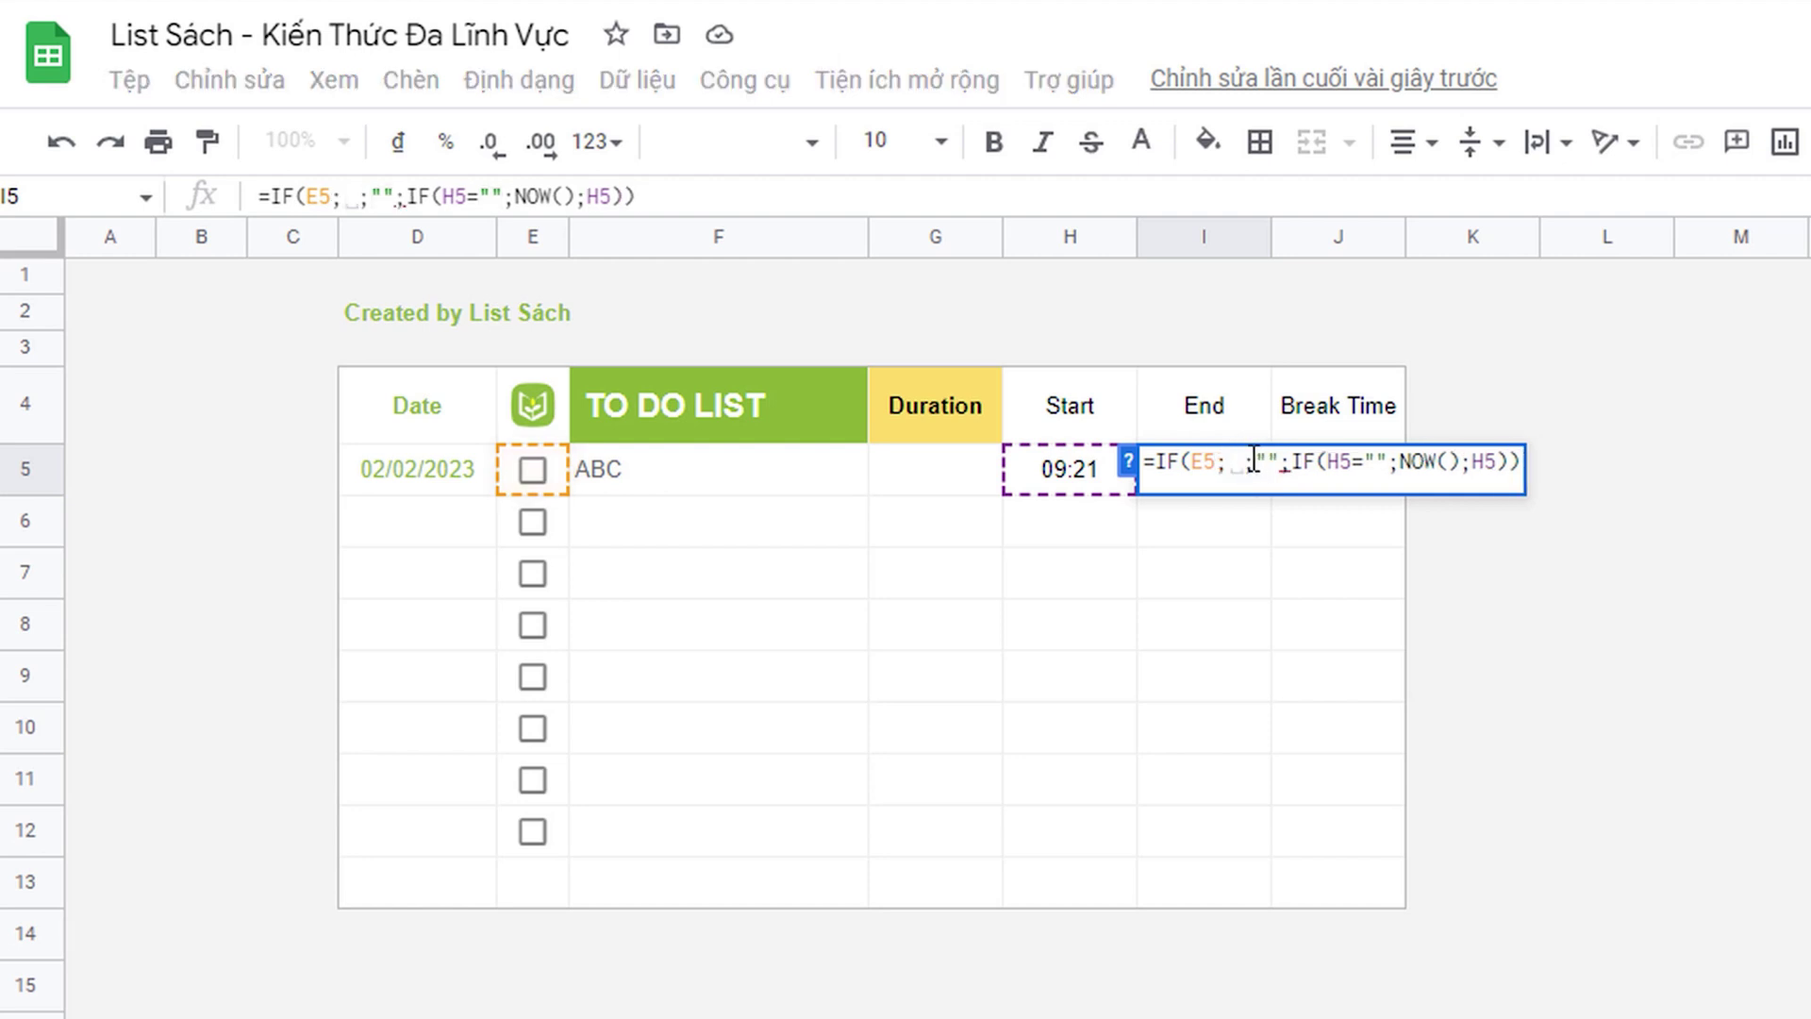
{"action": "key", "text": "Delete"}
Step: Set the I5 formula's condition to IF(E5;"TRUE";"FALSE")="FALSE", returning an empty text "" when it is met
{"action": "left_click_drag", "start_coordinate": [1191, 462], "coordinate": [1264, 468]}
{"action": "type", "text": "IF("}
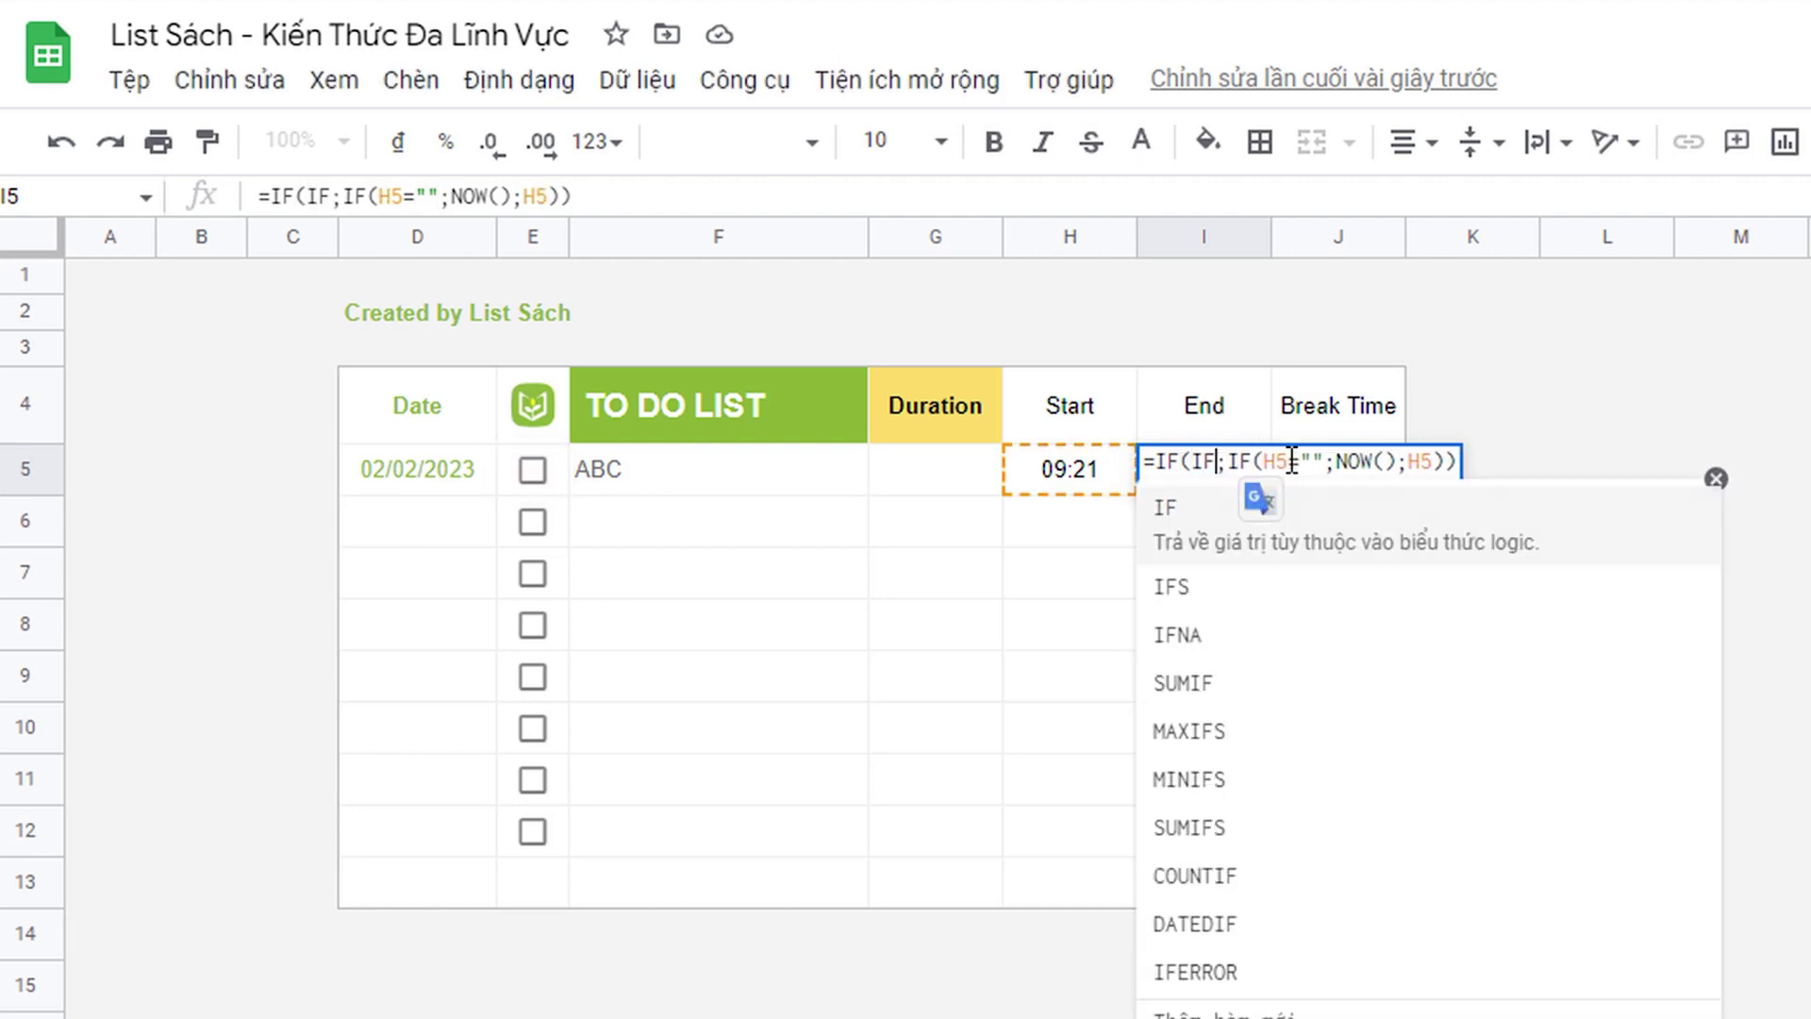
{"action": "type", "text": "E5; "}
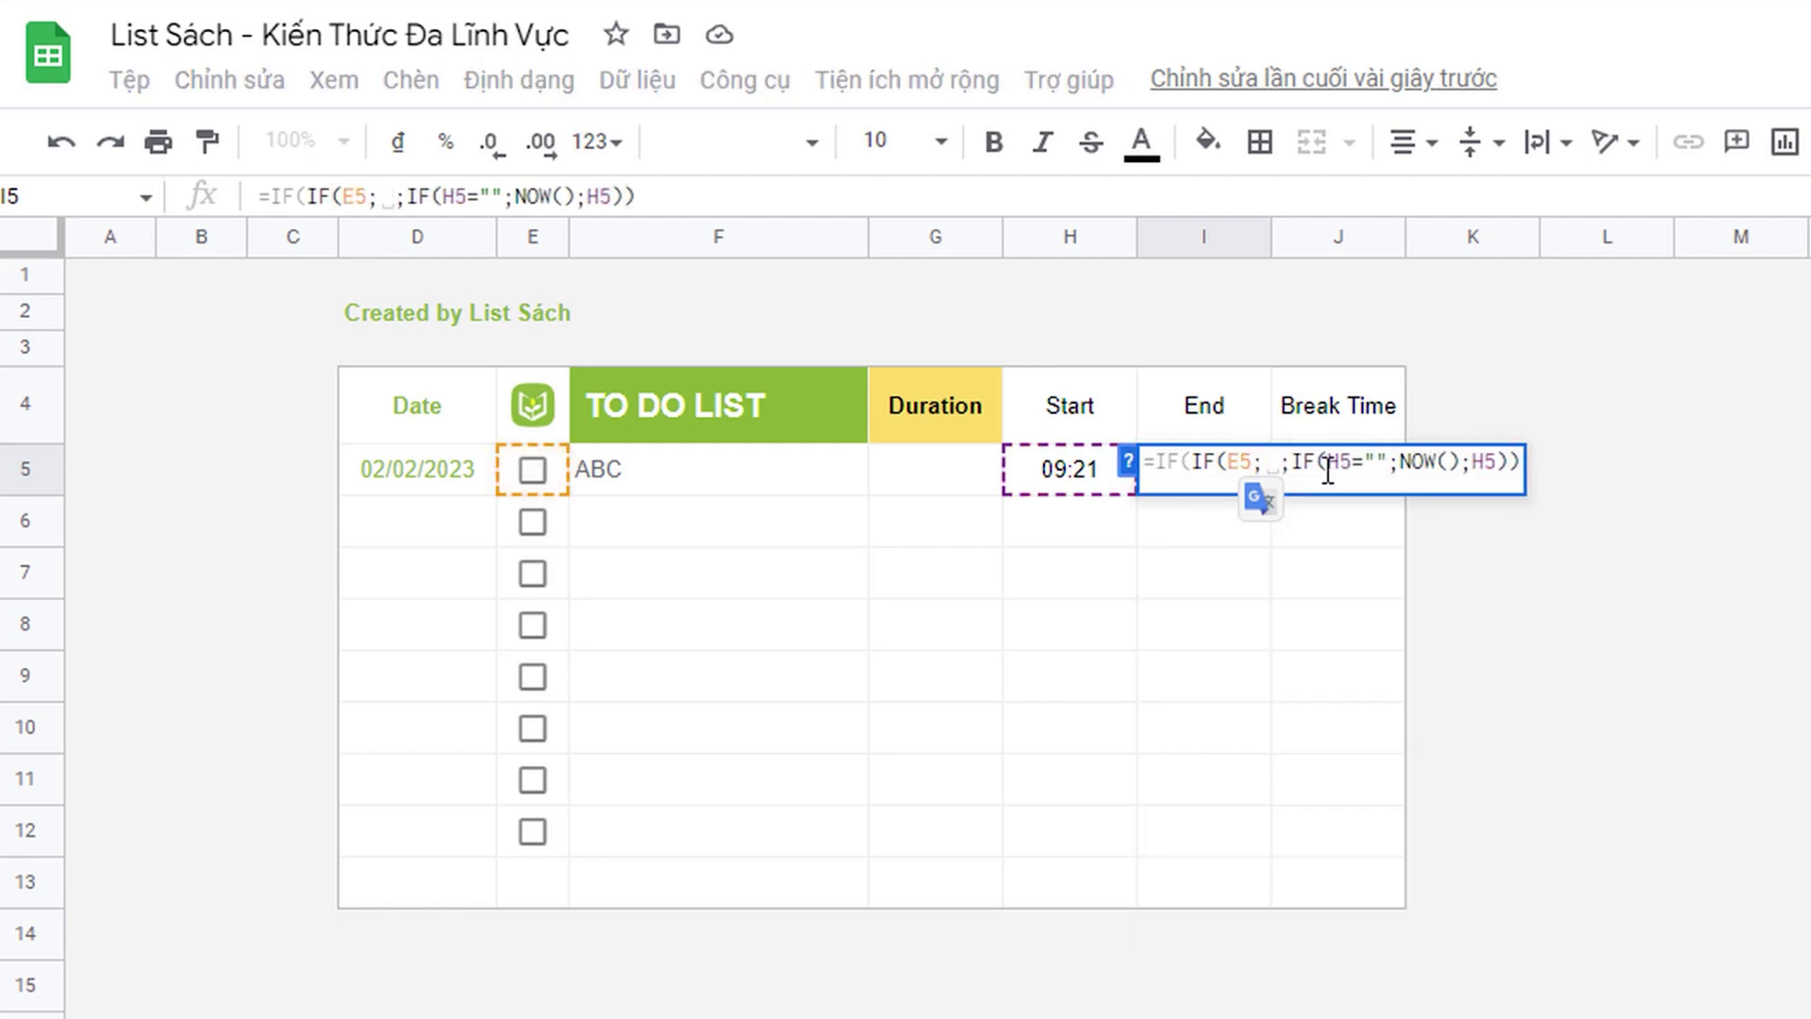
{"action": "type", "text": "\"TRUE\";\"FALSE\")=\""}
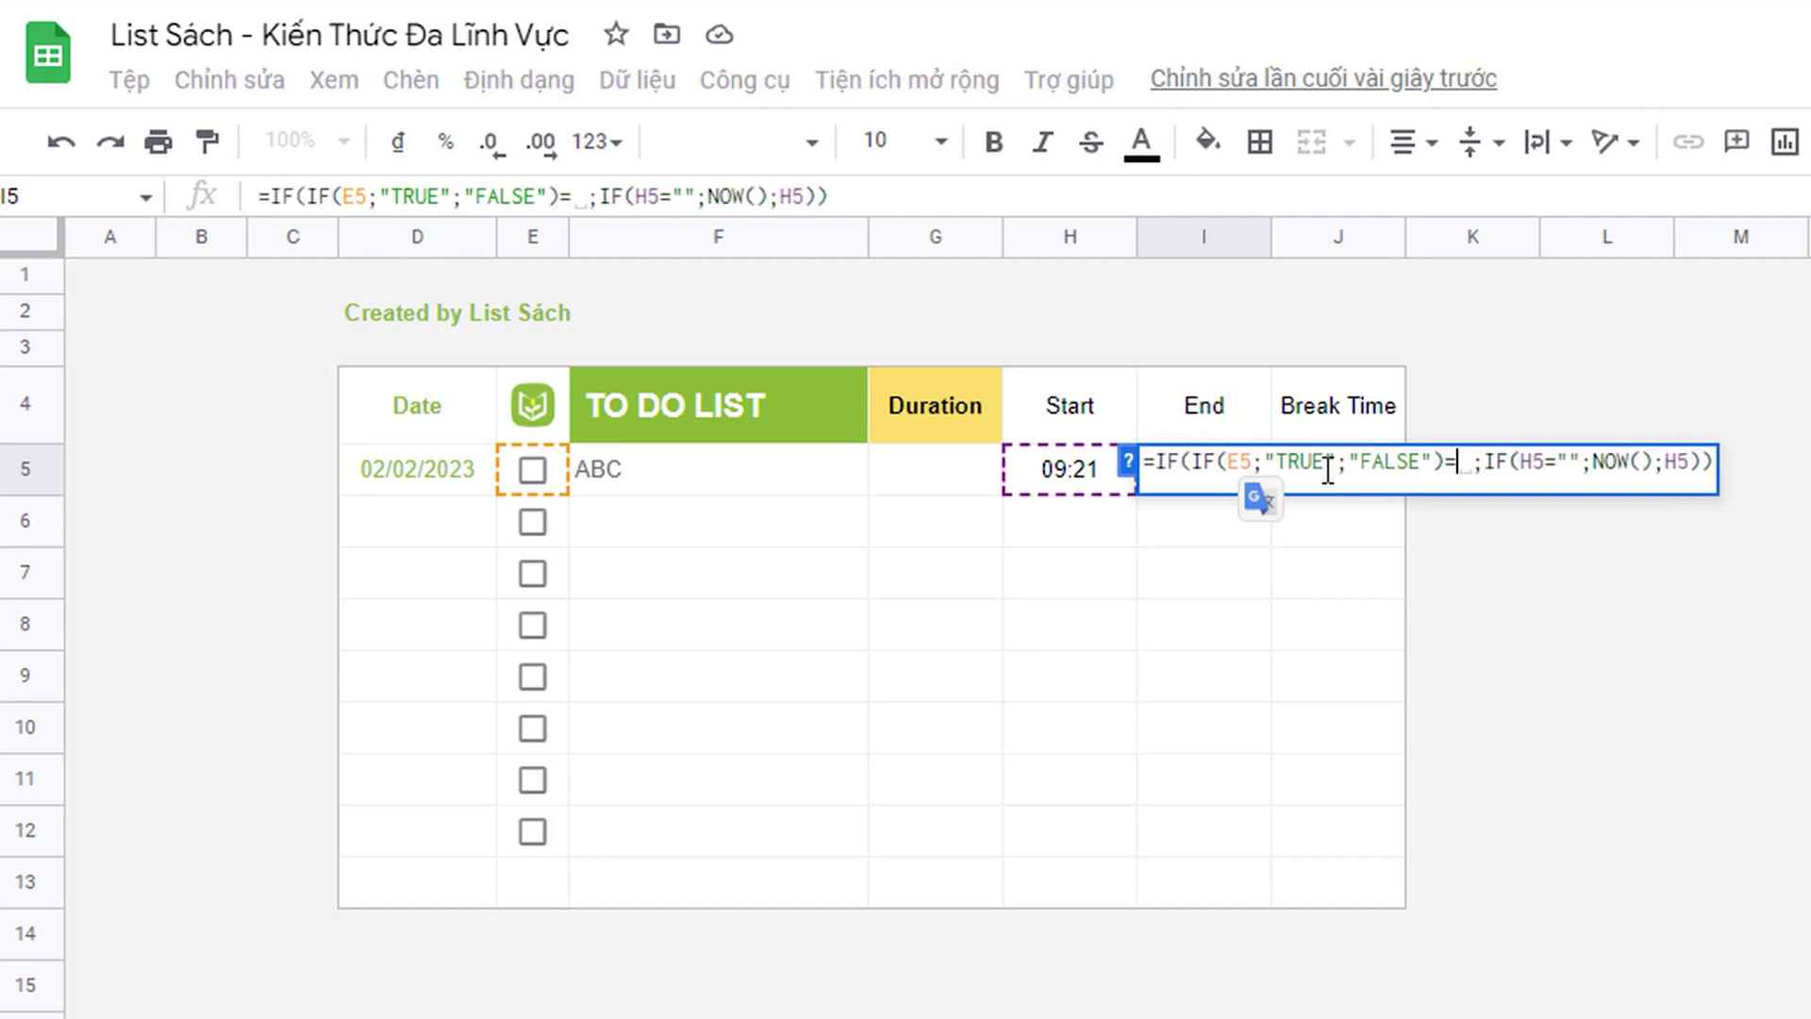
{"action": "type", "text": "\""}
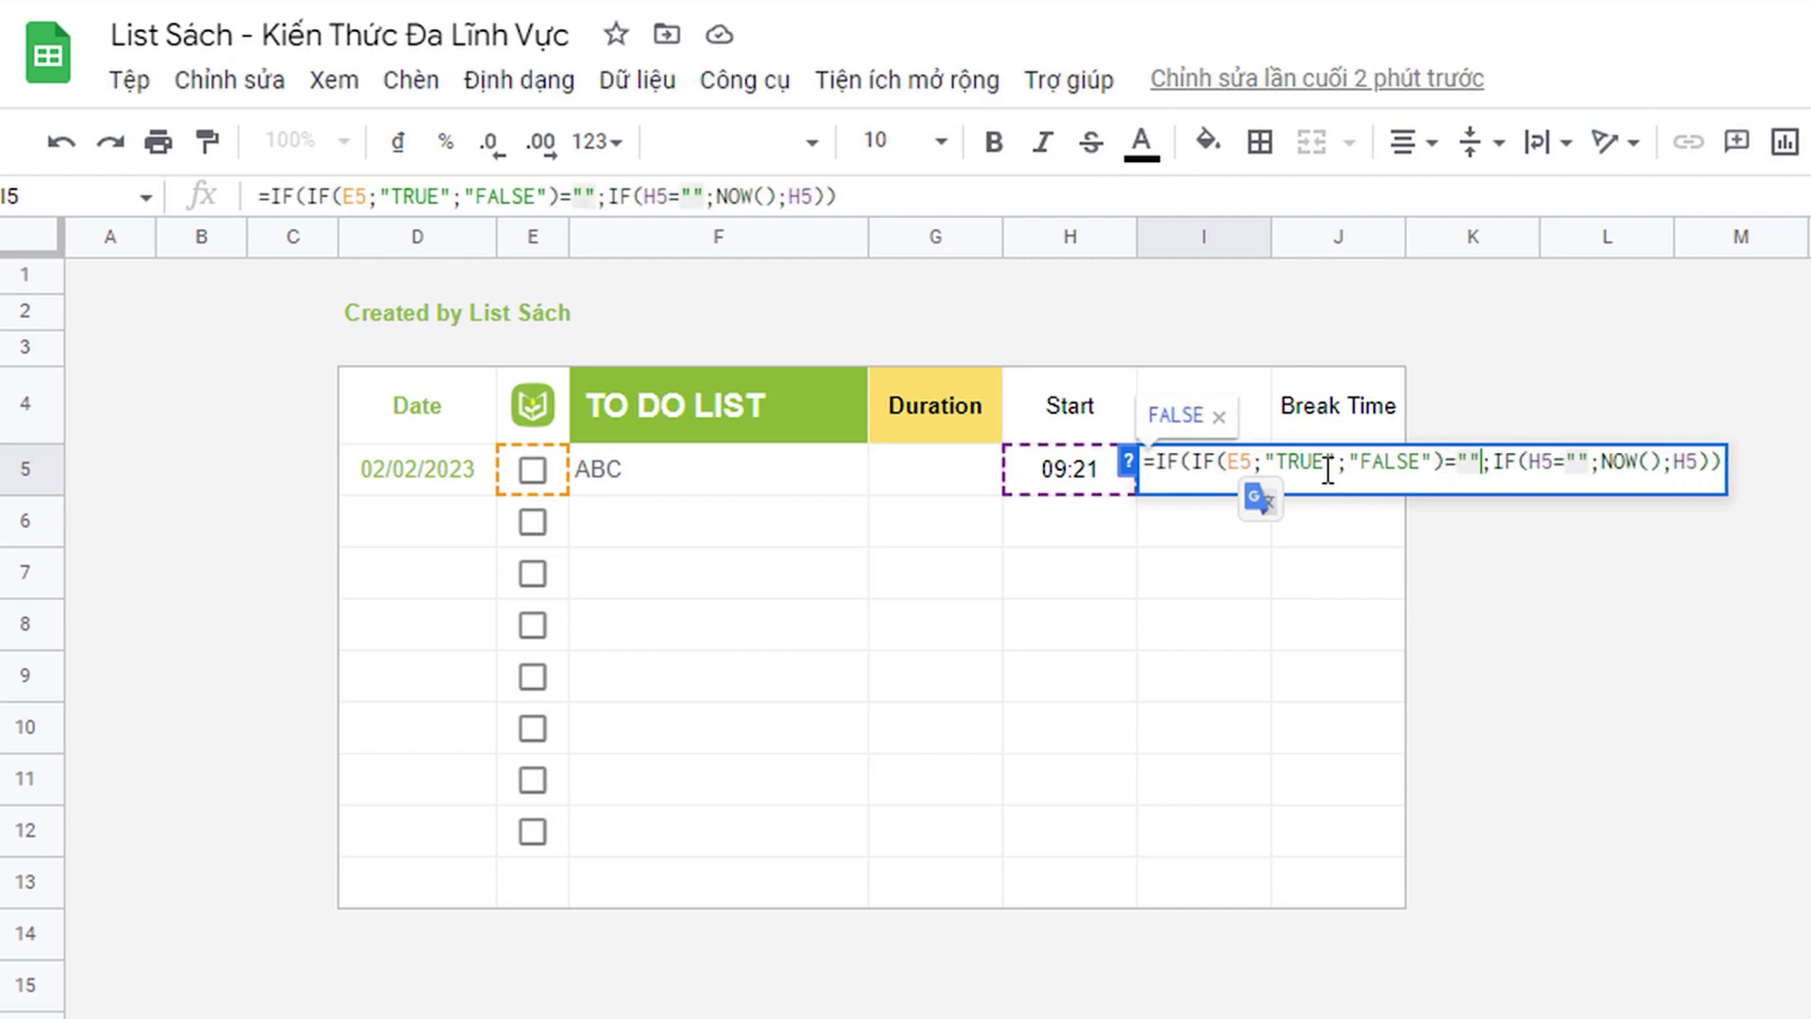
{"action": "type", "text": "FALSE"}
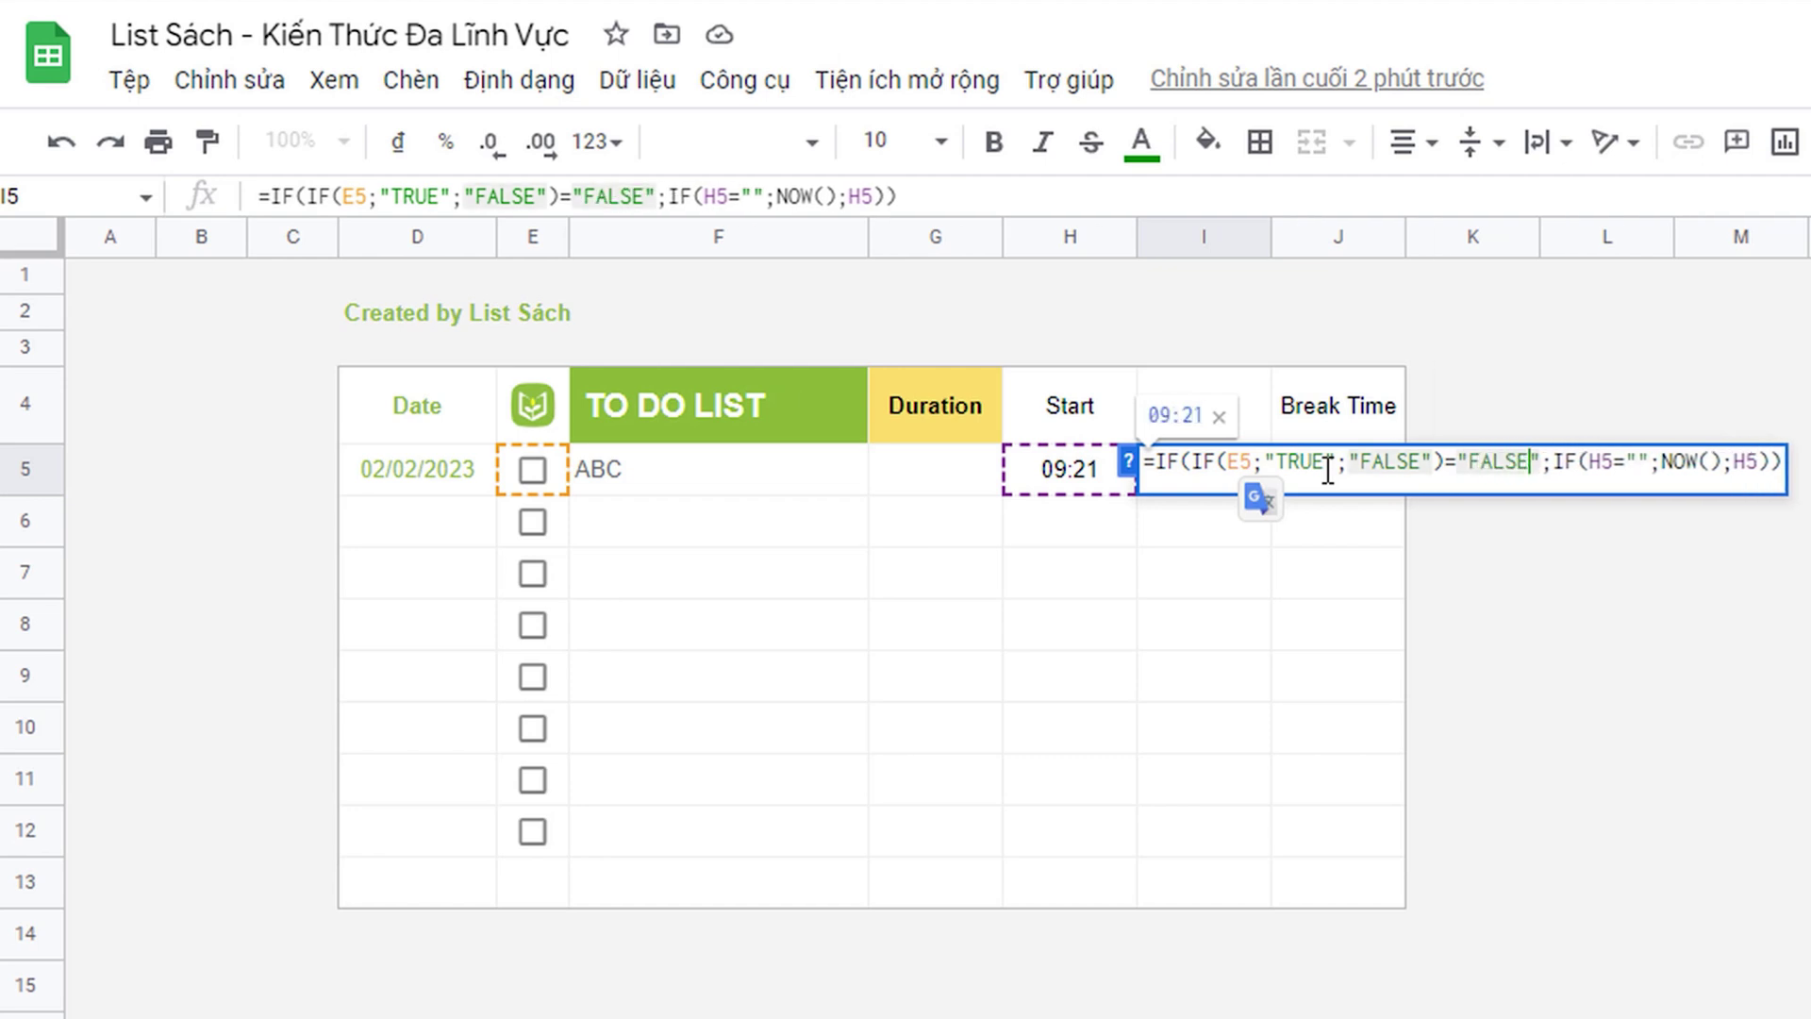
{"action": "type", "text": ";"}
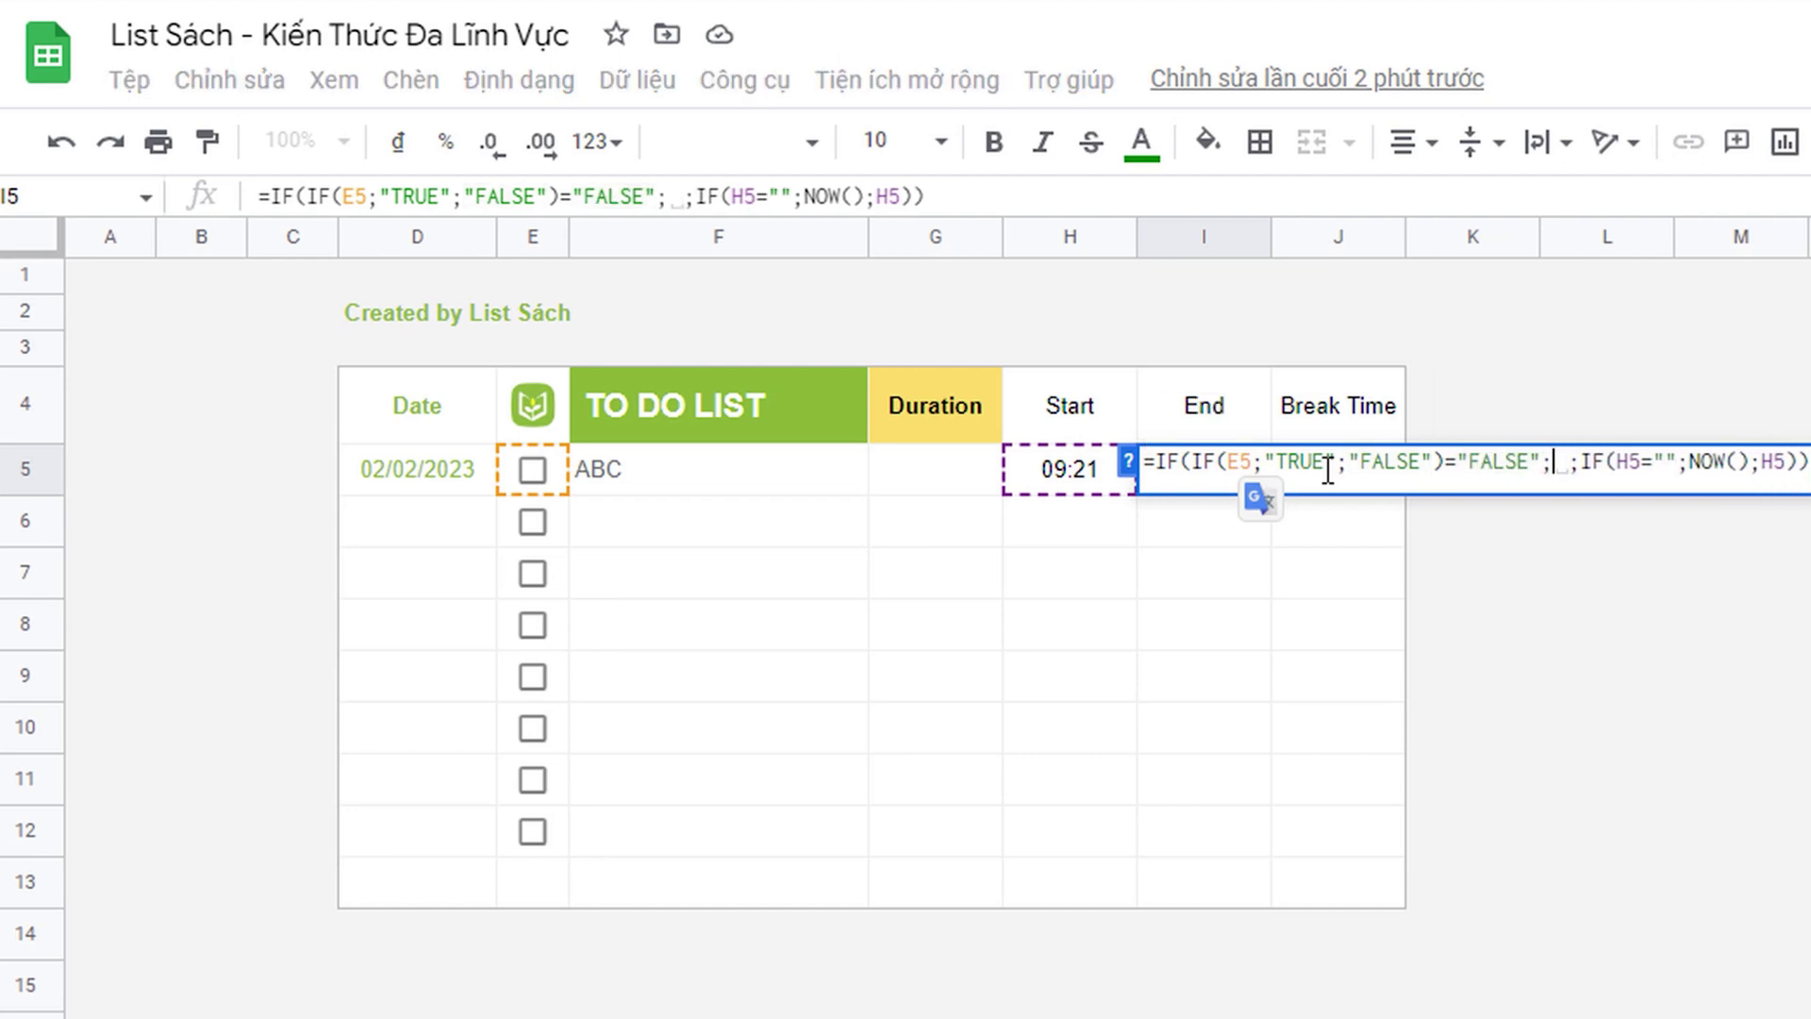
{"action": "type", "text": "\"\""}
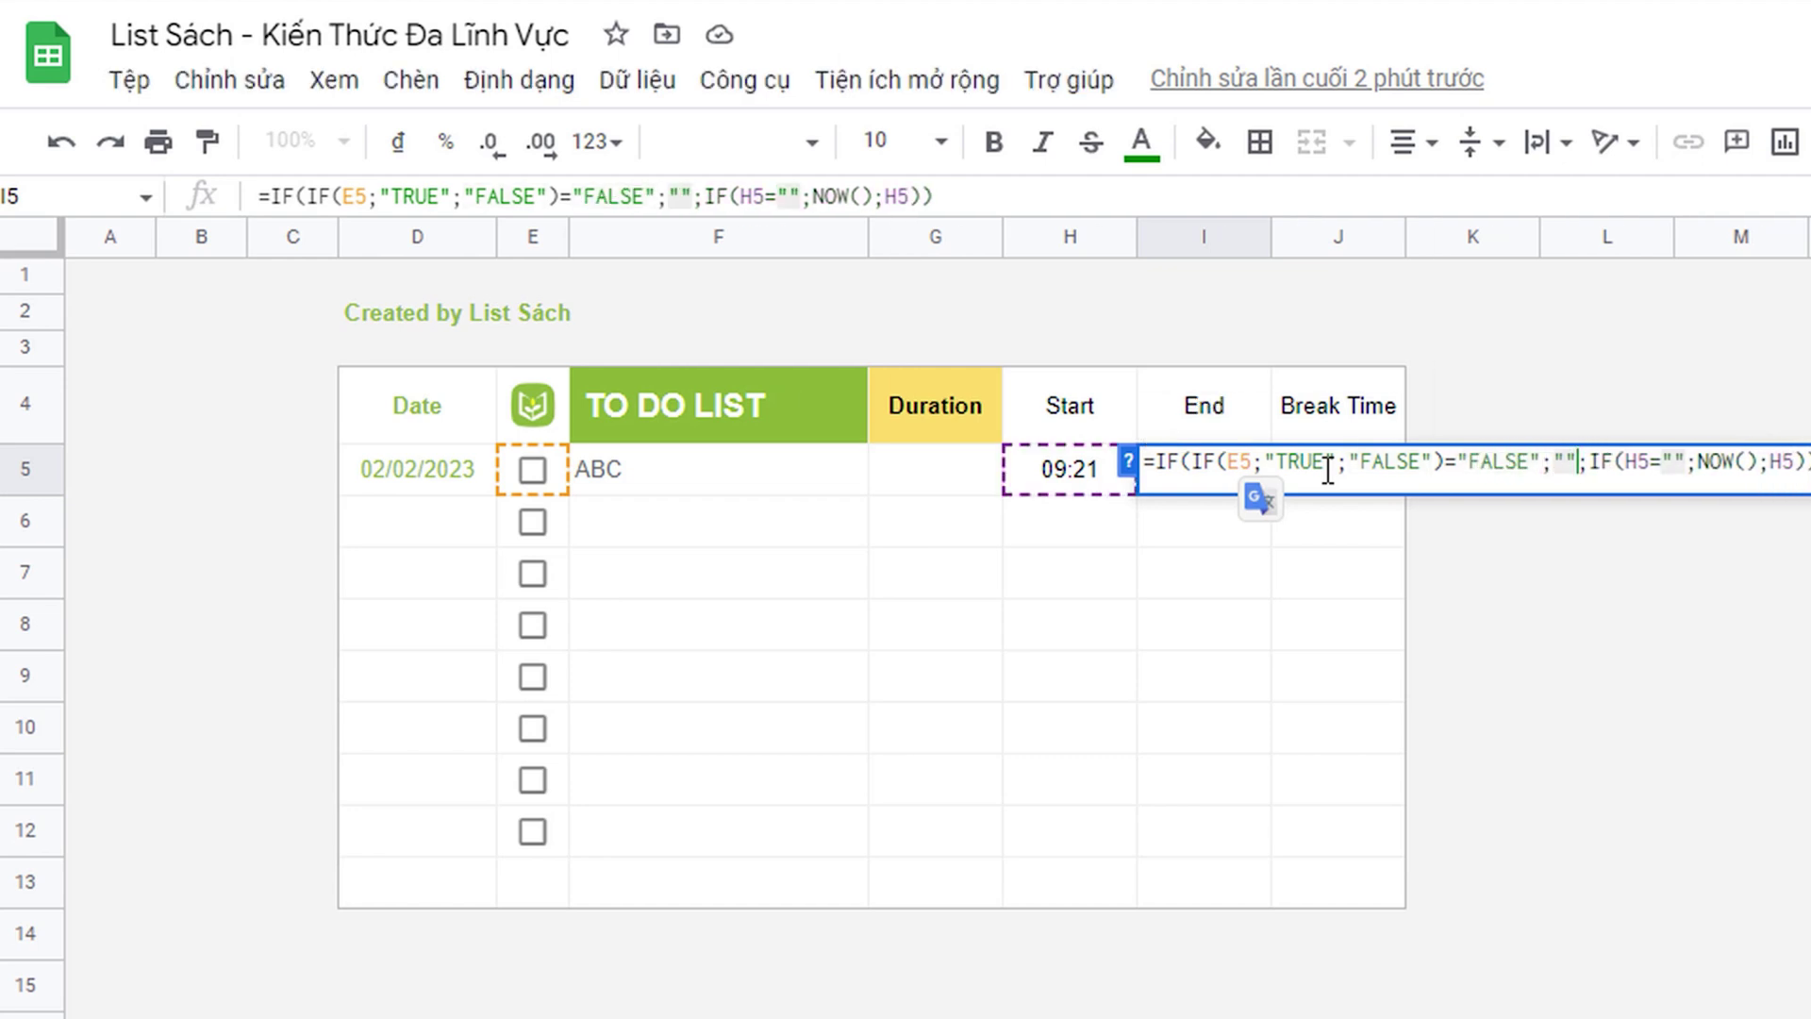
Step: In the End formula in I5, replace both H5 references with I5 and enter the formula
{"action": "left_click", "coordinate": [1631, 462]}
{"action": "key", "text": "BackSpace"}
{"action": "type", "text": "I"}
{"action": "left_click", "coordinate": [1767, 460]}
{"action": "key", "text": "BackSpace"}
{"action": "type", "text": "I"}
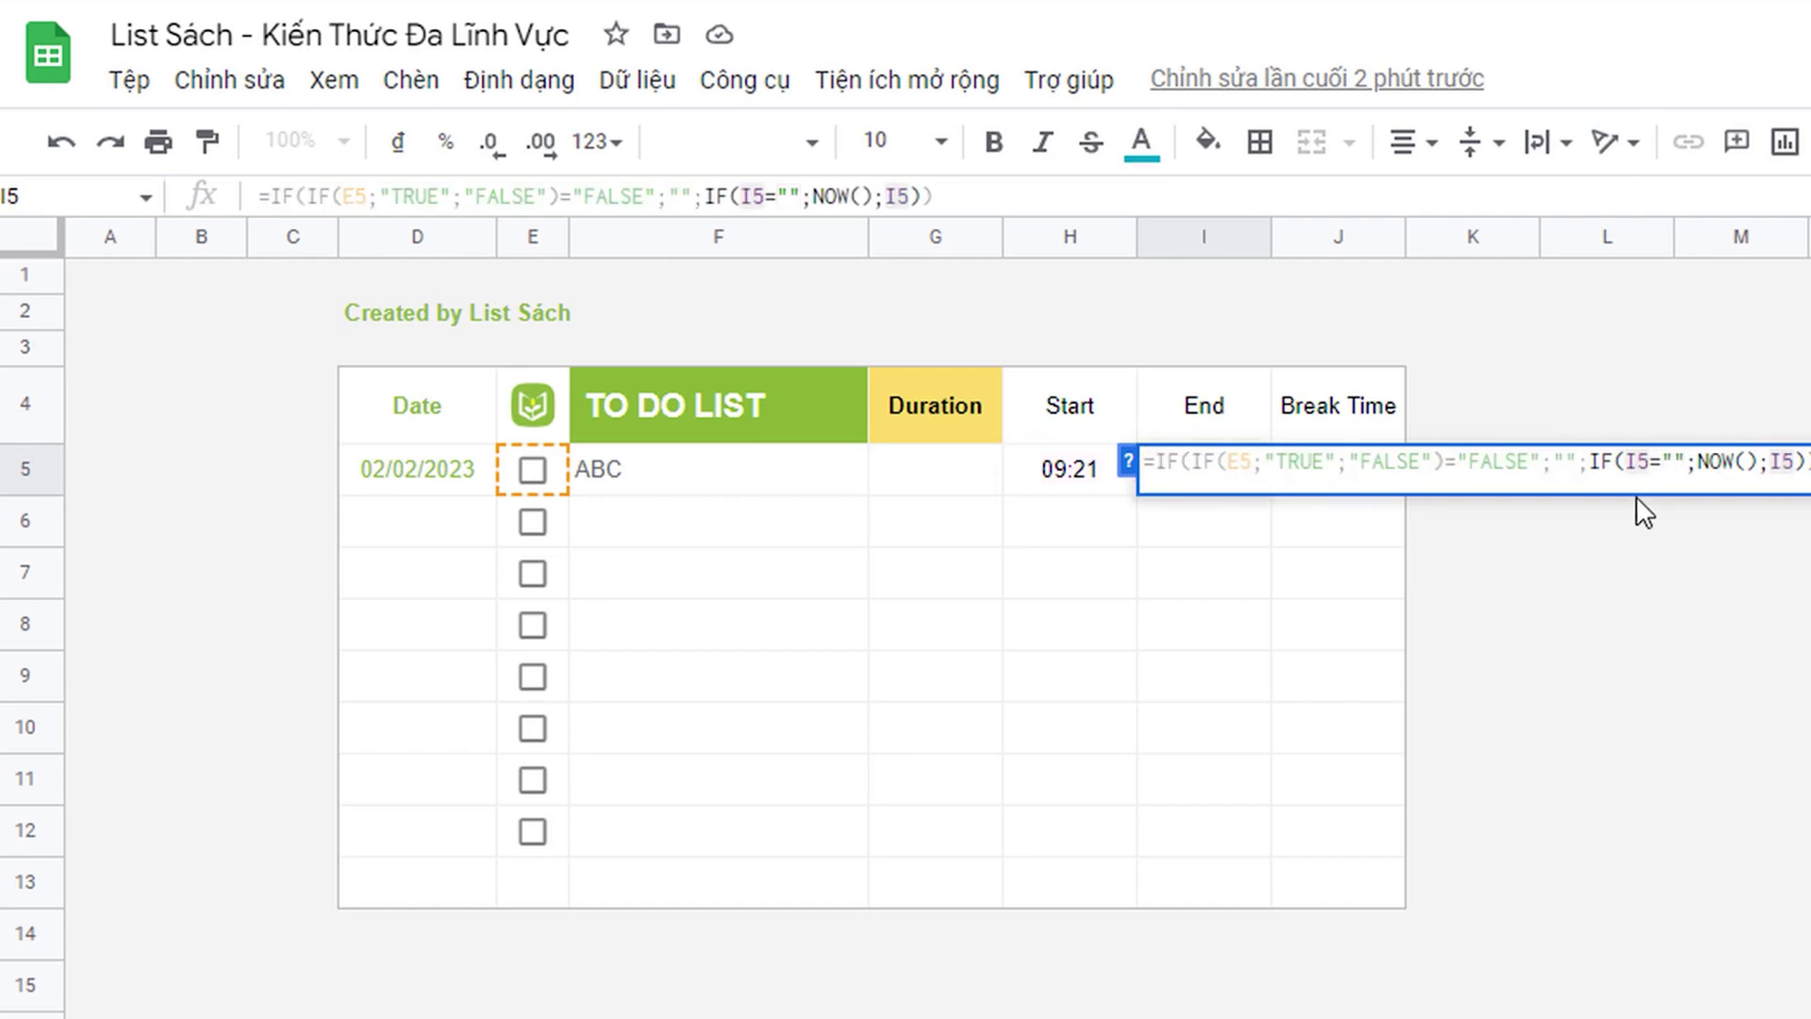
{"action": "key", "text": "Return"}
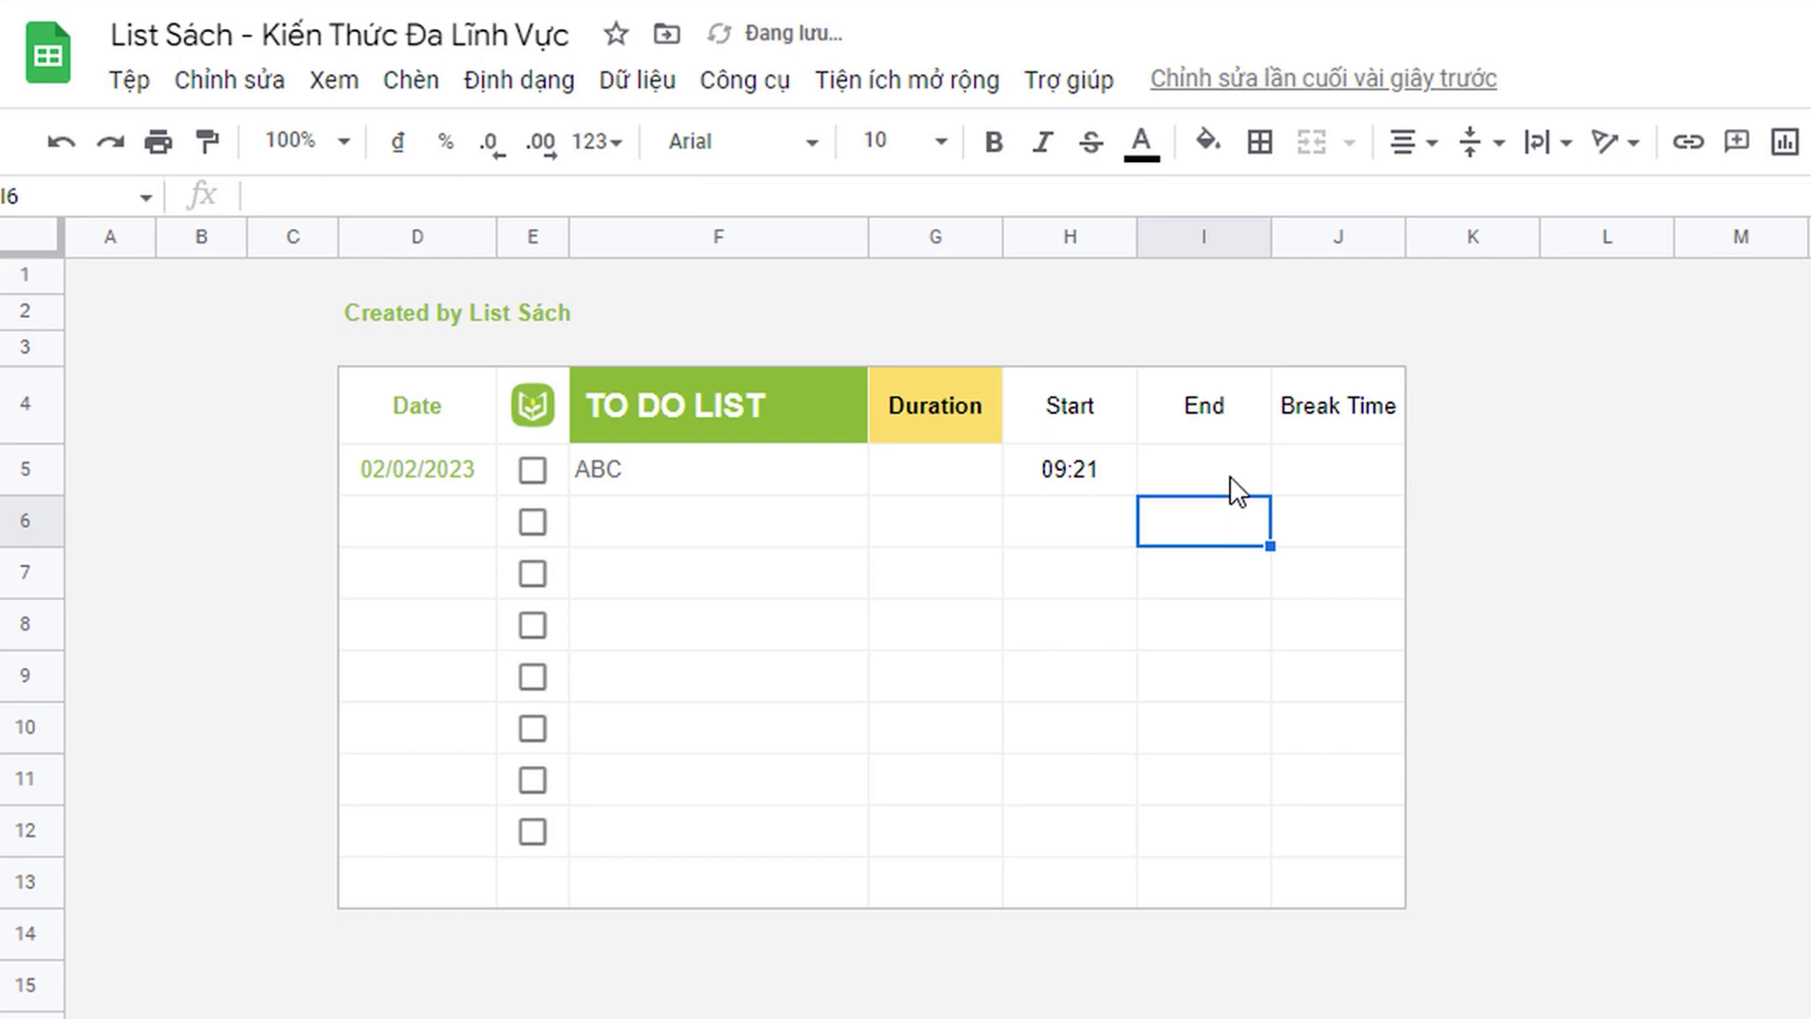
Step: Tick the ABC task's checkbox in E5 to test the End formula
{"action": "left_click", "coordinate": [532, 469]}
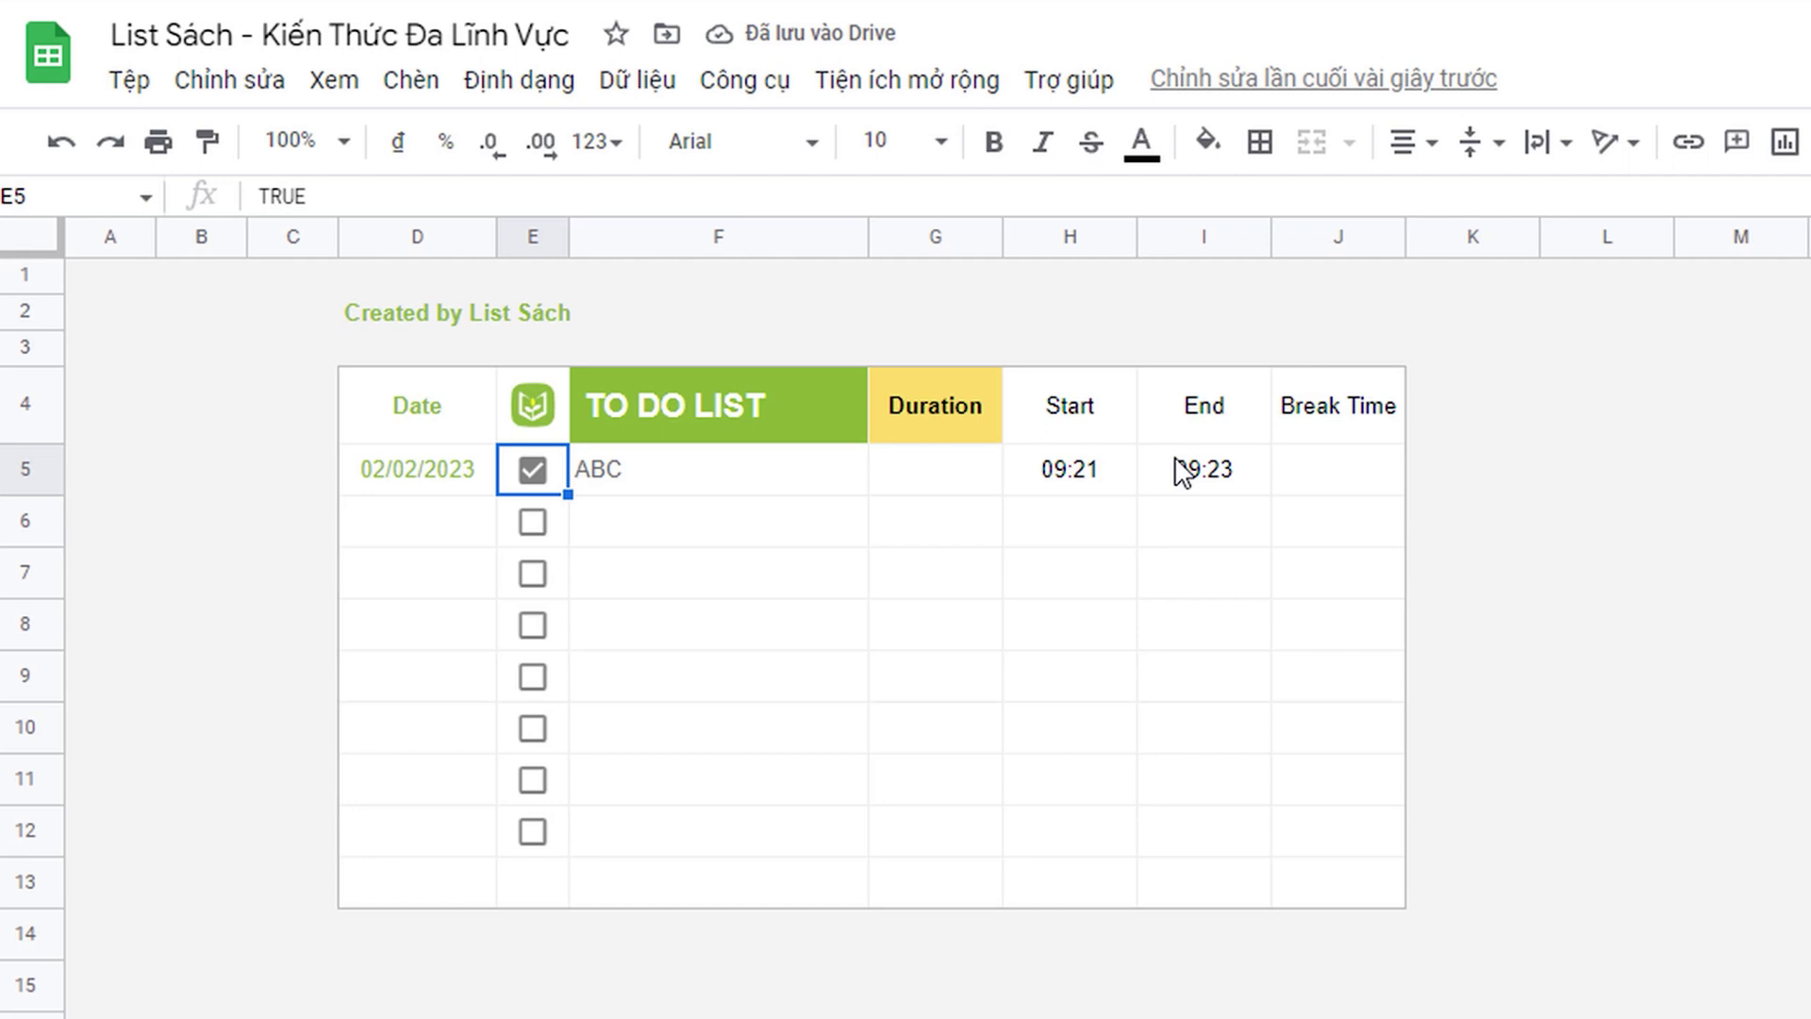
{"action": "left_click", "coordinate": [946, 479]}
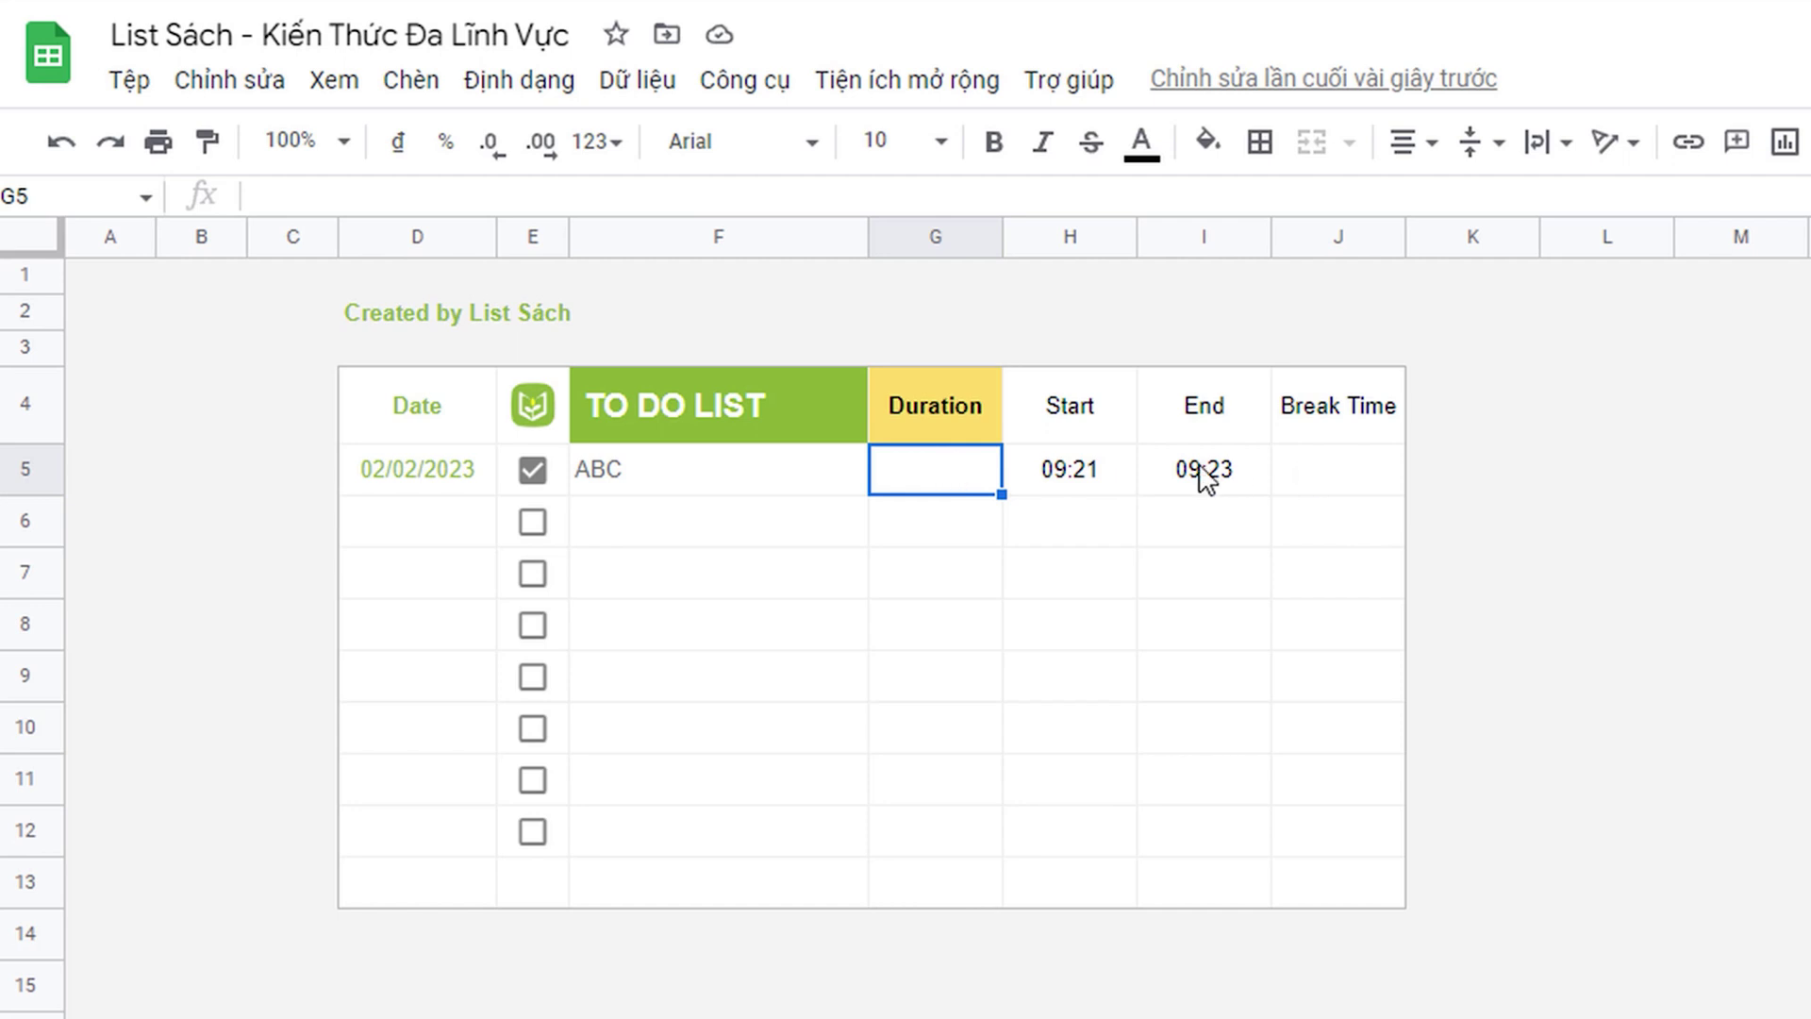
Step: Calculate the task's elapsed time in K5 with the formula =I5-H5 and check the result
{"action": "left_click", "coordinate": [1491, 471]}
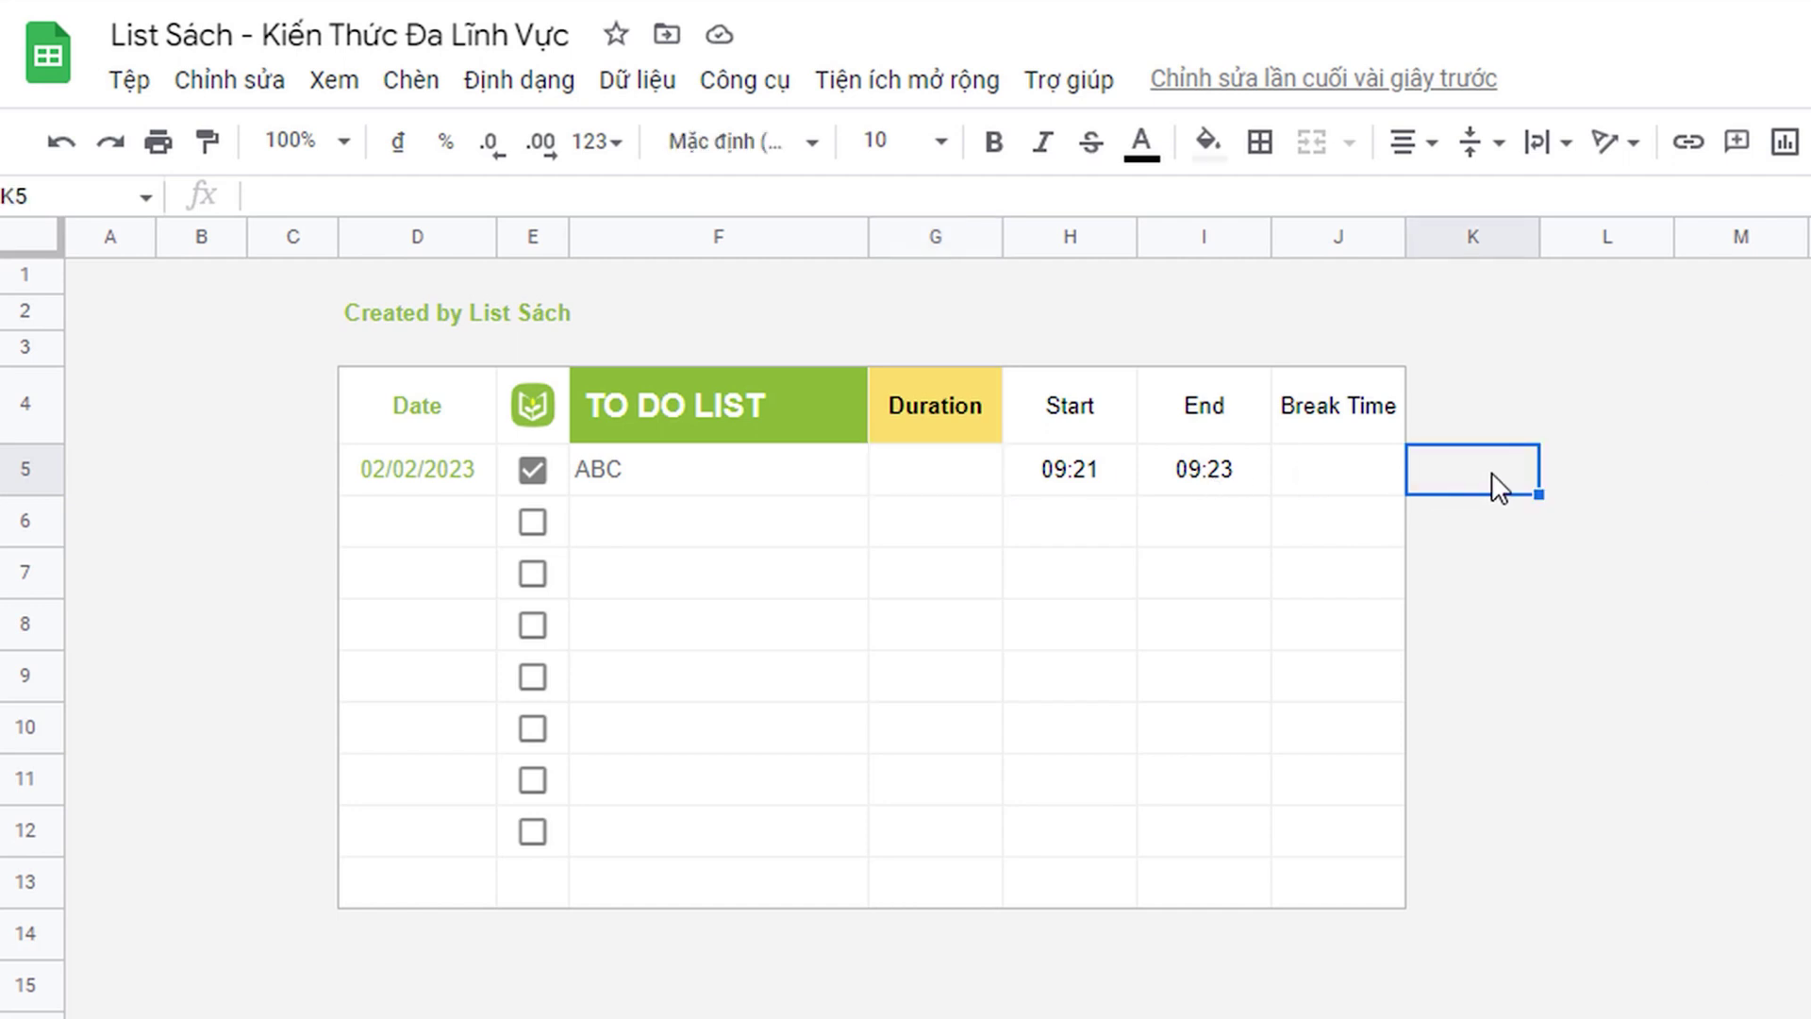
{"action": "type", "text": "="}
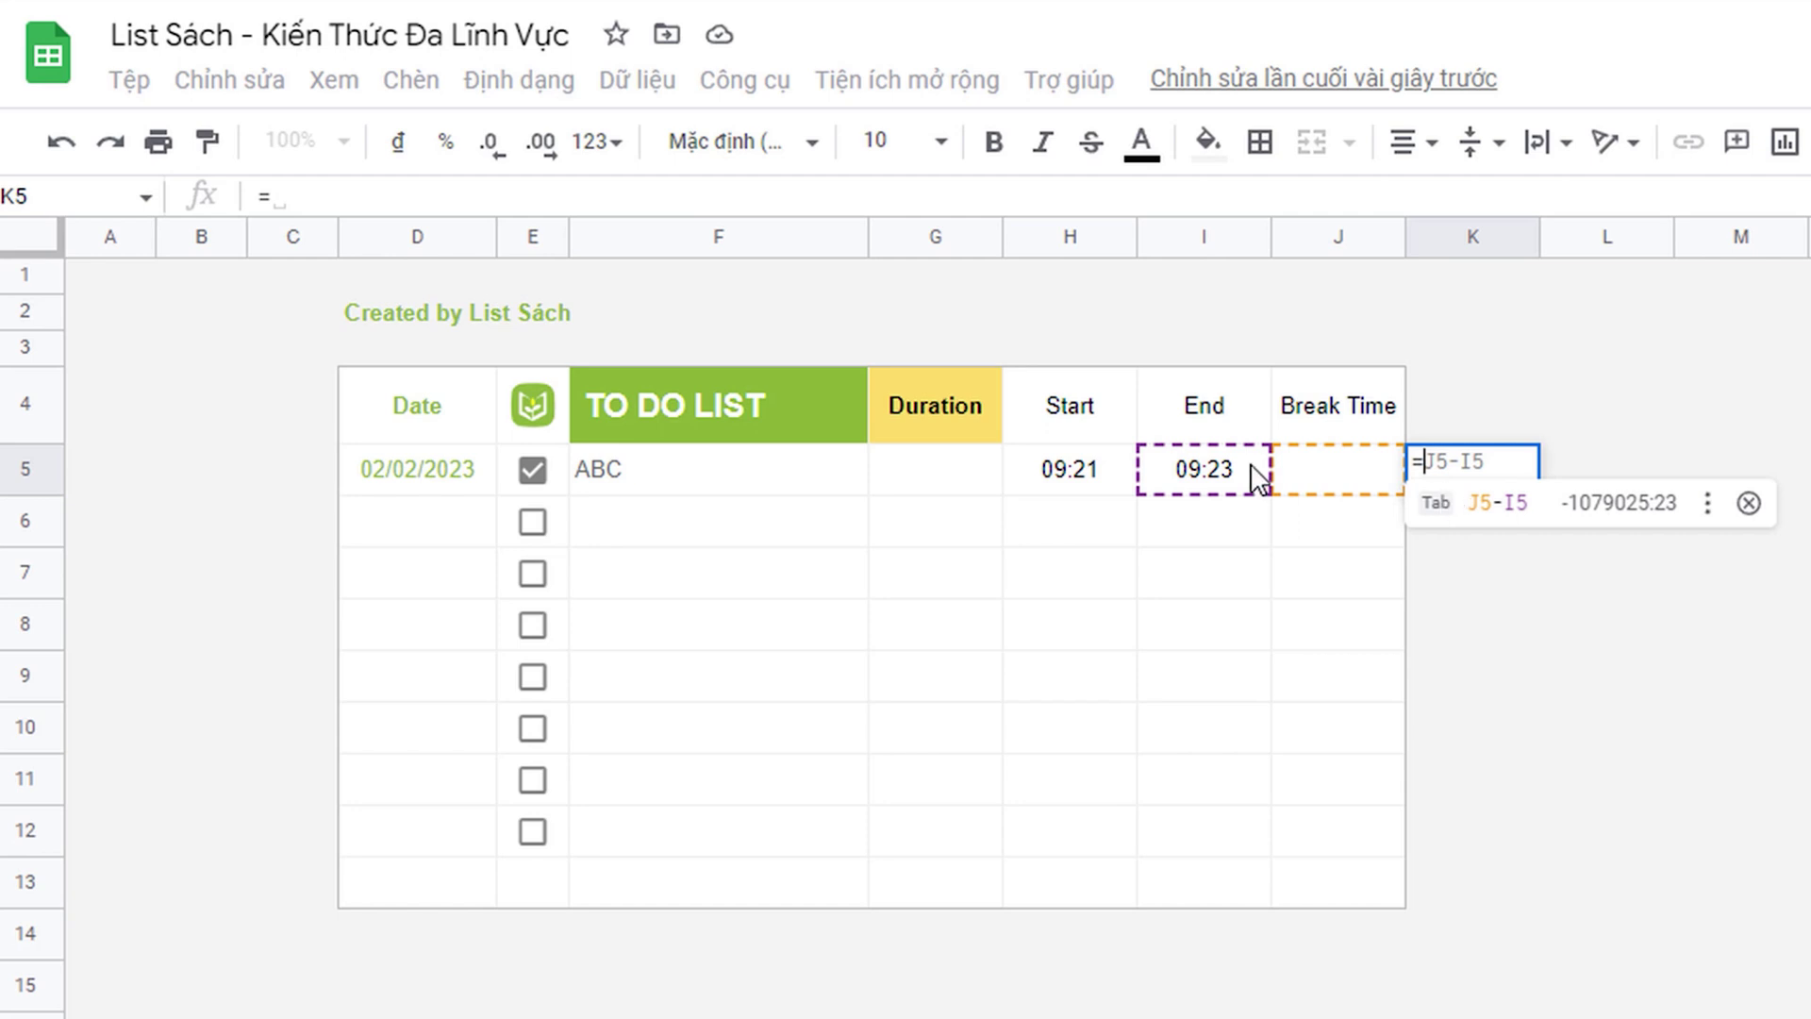
{"action": "left_click", "coordinate": [1220, 485]}
{"action": "type", "text": "-"}
{"action": "left_click", "coordinate": [1069, 486]}
{"action": "key", "text": "Return"}
{"action": "left_click", "coordinate": [1470, 476]}
Step: Copy the End formula from I5 and paste it into the Duration cell G5
{"action": "left_click", "coordinate": [967, 467]}
{"action": "left_click", "coordinate": [1224, 477]}
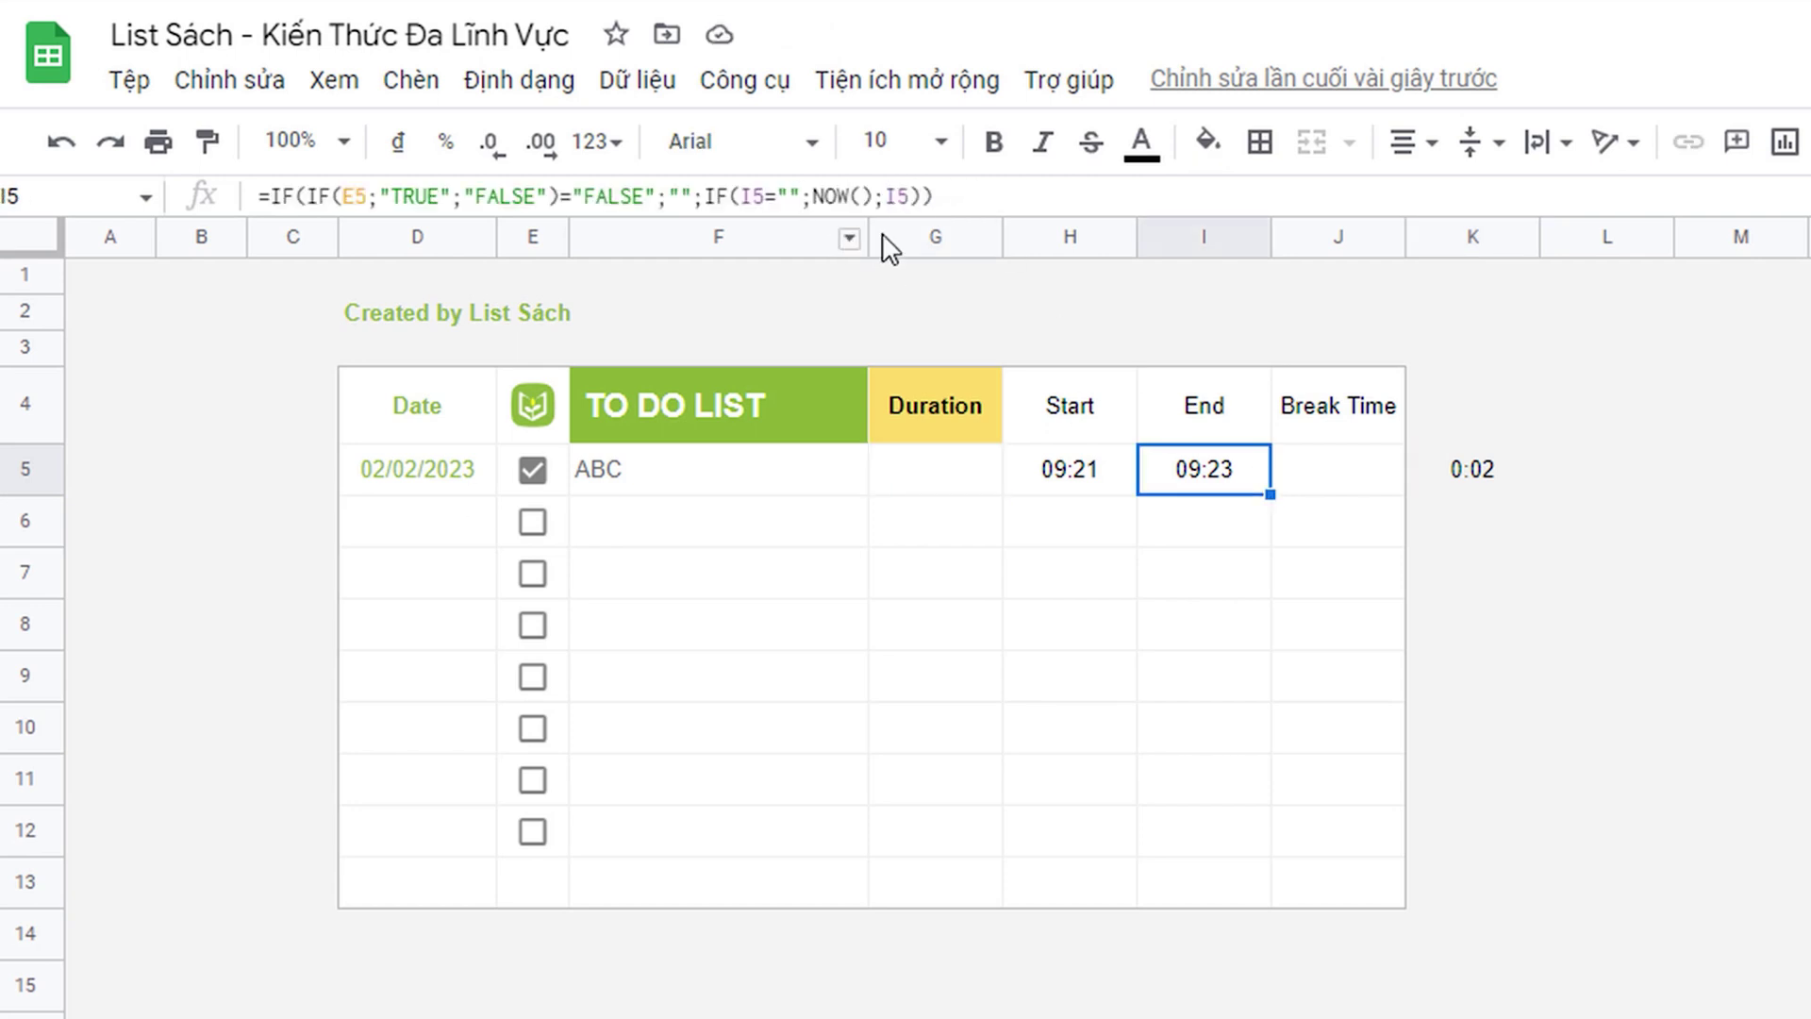
{"action": "left_click_drag", "start_coordinate": [939, 196], "coordinate": [243, 200]}
{"action": "key", "text": "ctrl+c"}
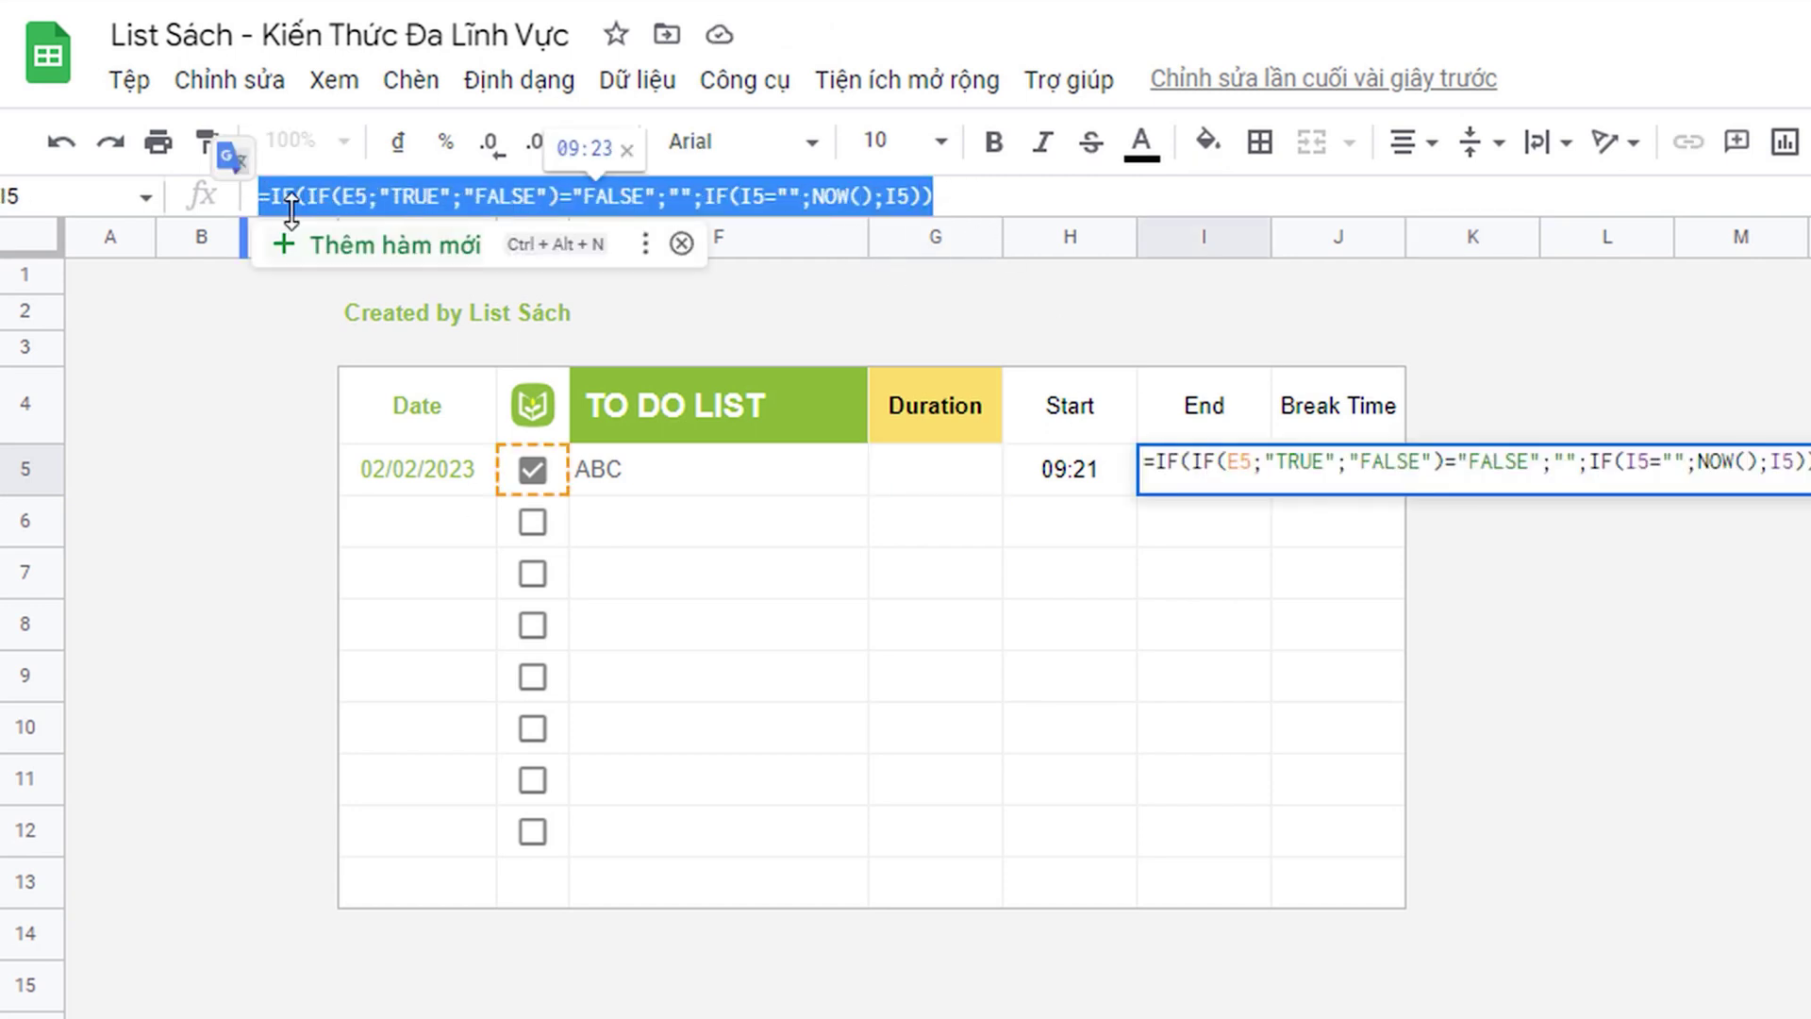
{"action": "left_click", "coordinate": [930, 485]}
{"action": "double_click", "coordinate": [929, 481]}
{"action": "key", "text": "ctrl+v"}
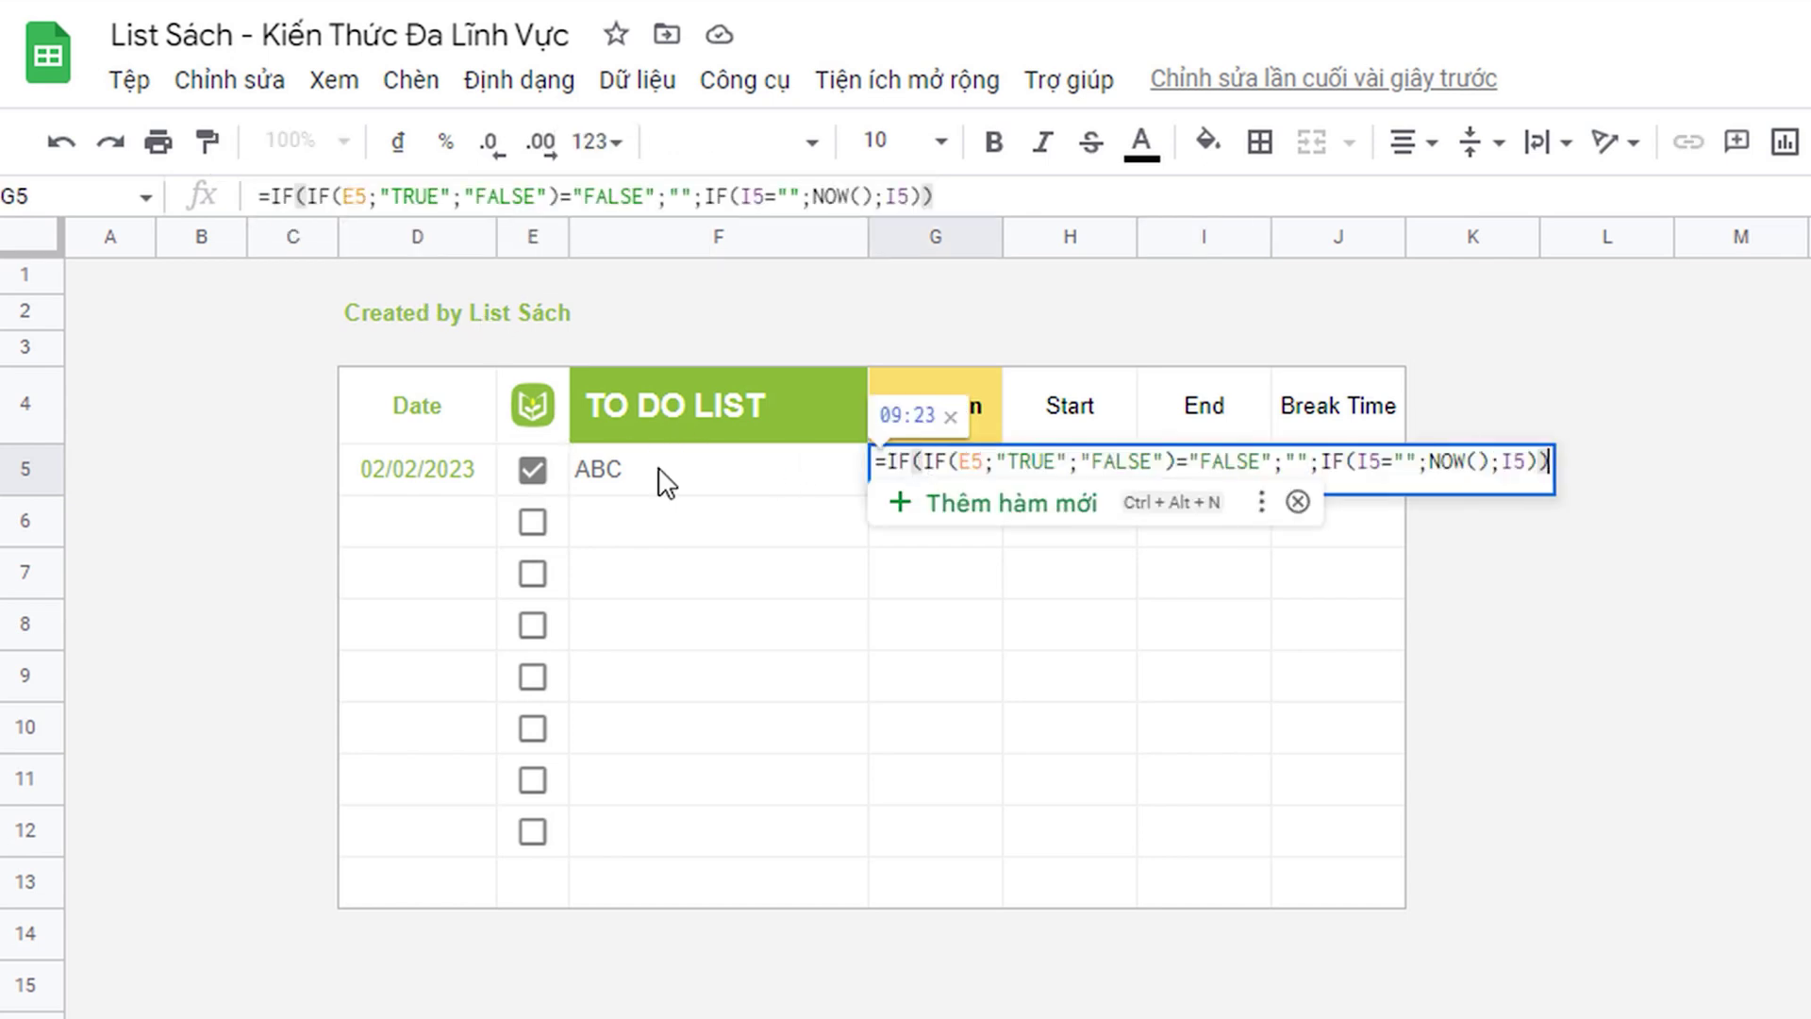
Step: Replace IF(I5="";NOW();I5) in G5 with K5, remove the extra closing parenthesis, and enter the Duration formula
{"action": "left_click_drag", "start_coordinate": [1321, 461], "coordinate": [1528, 464]}
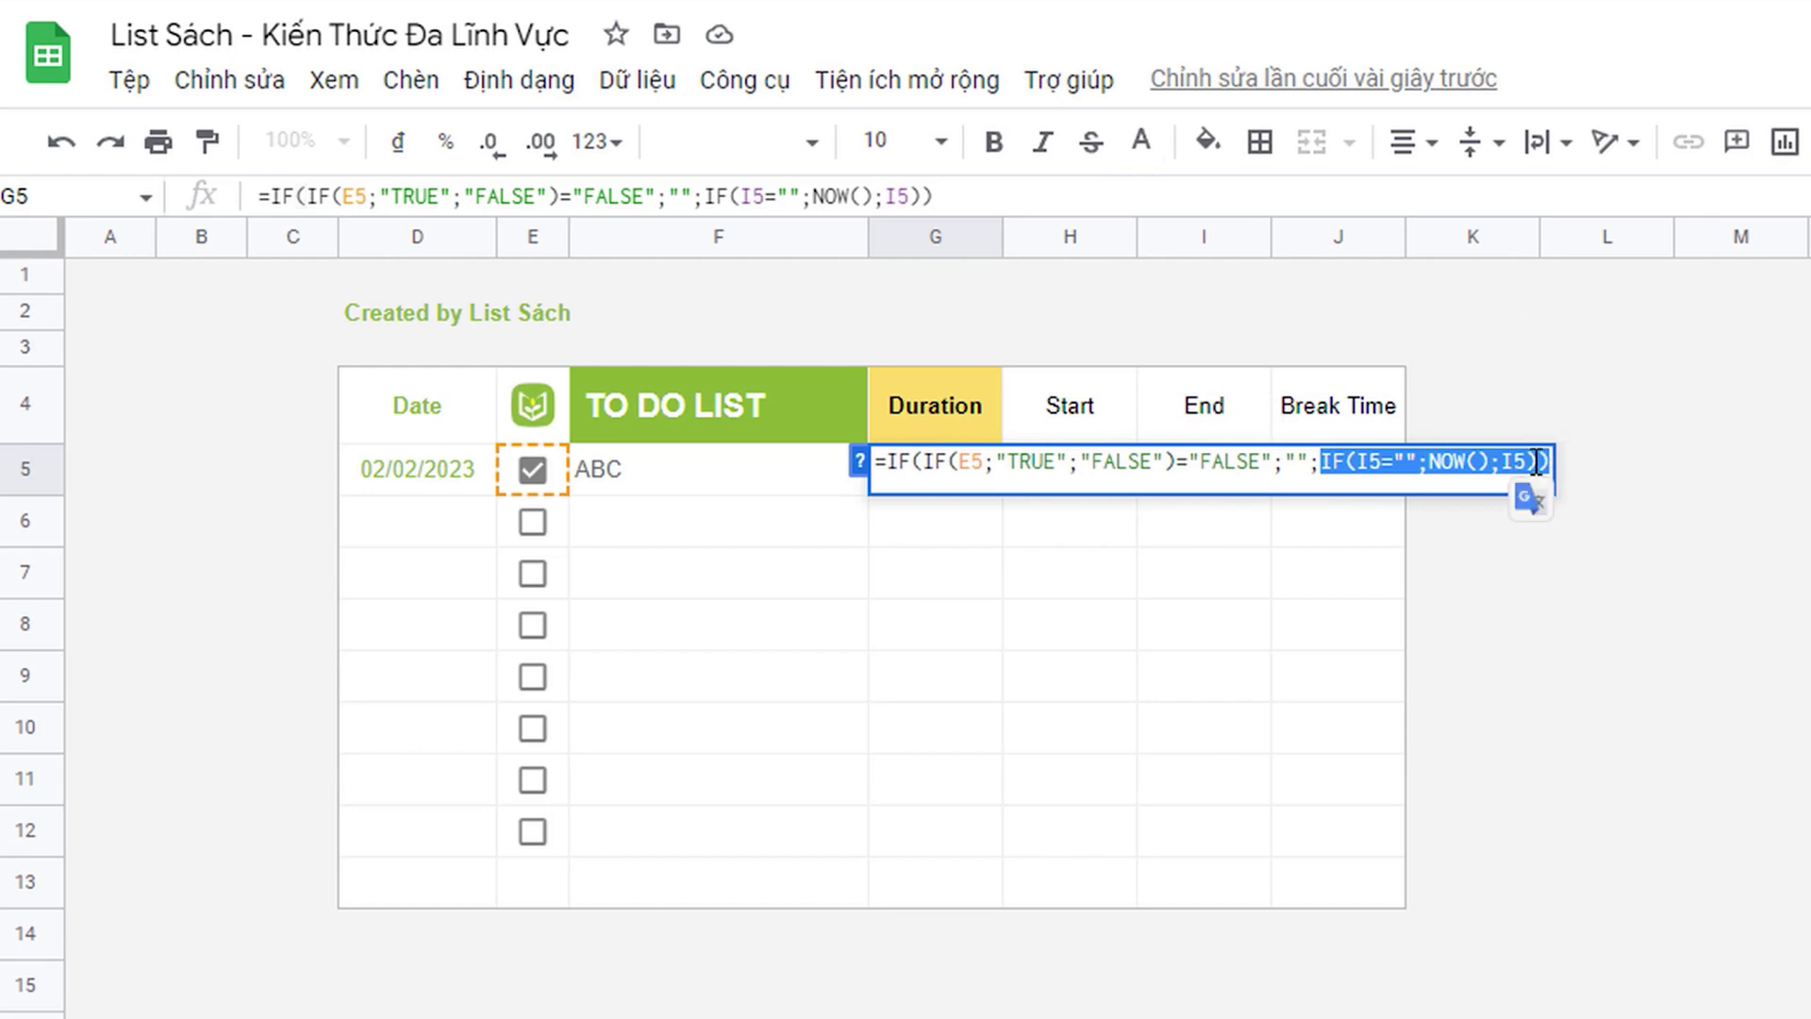
{"action": "type", "text": "K5"}
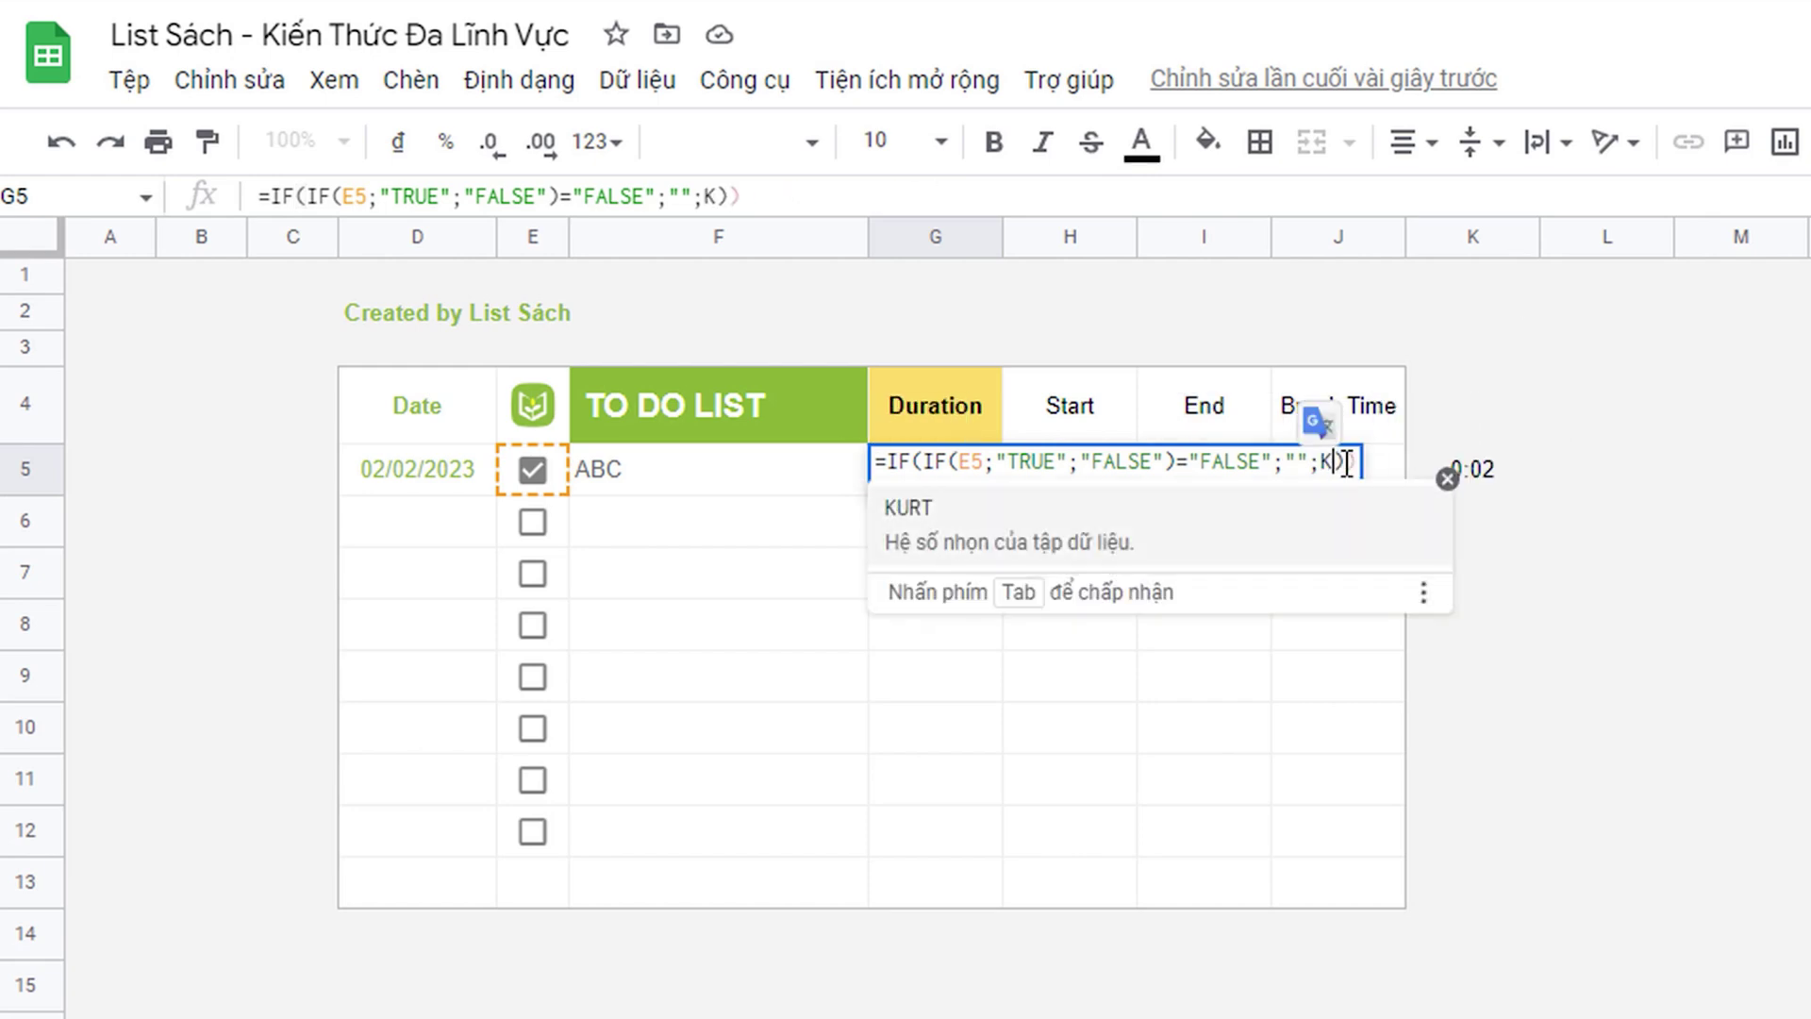
{"action": "key", "text": "Return"}
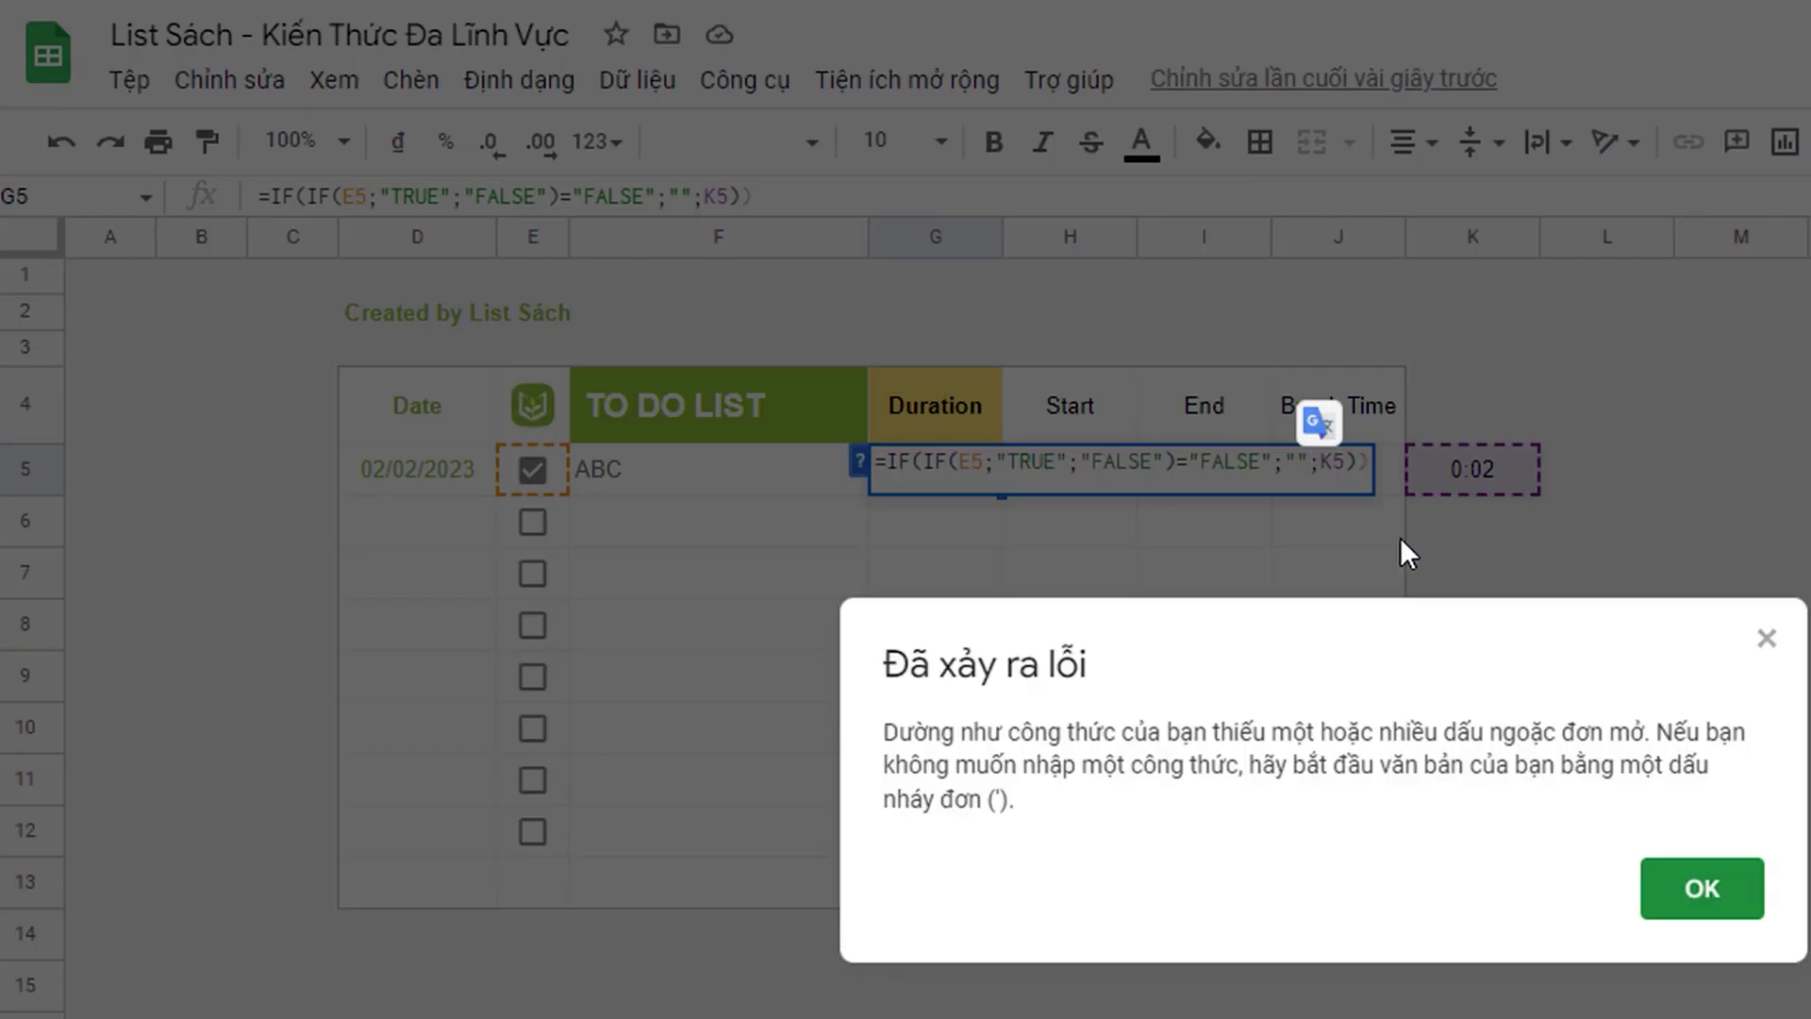
{"action": "left_click", "coordinate": [1724, 896]}
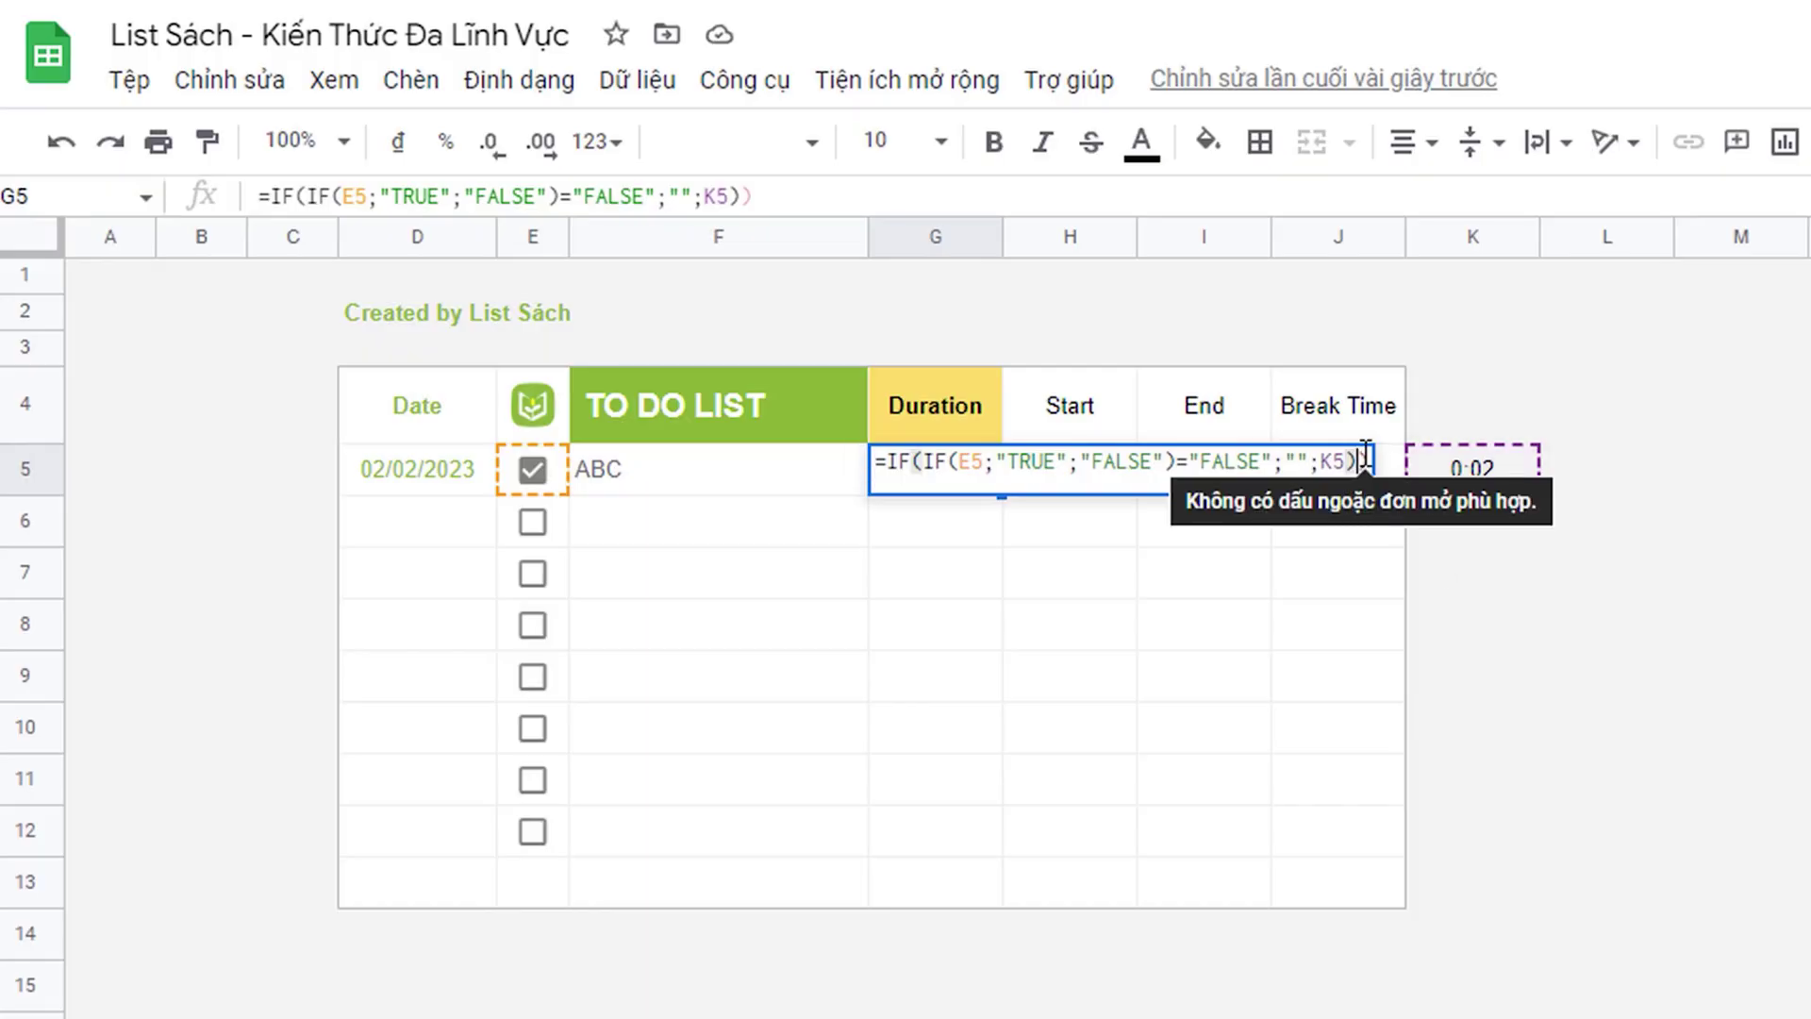
{"action": "key", "text": "BackSpace"}
{"action": "key", "text": "Return"}
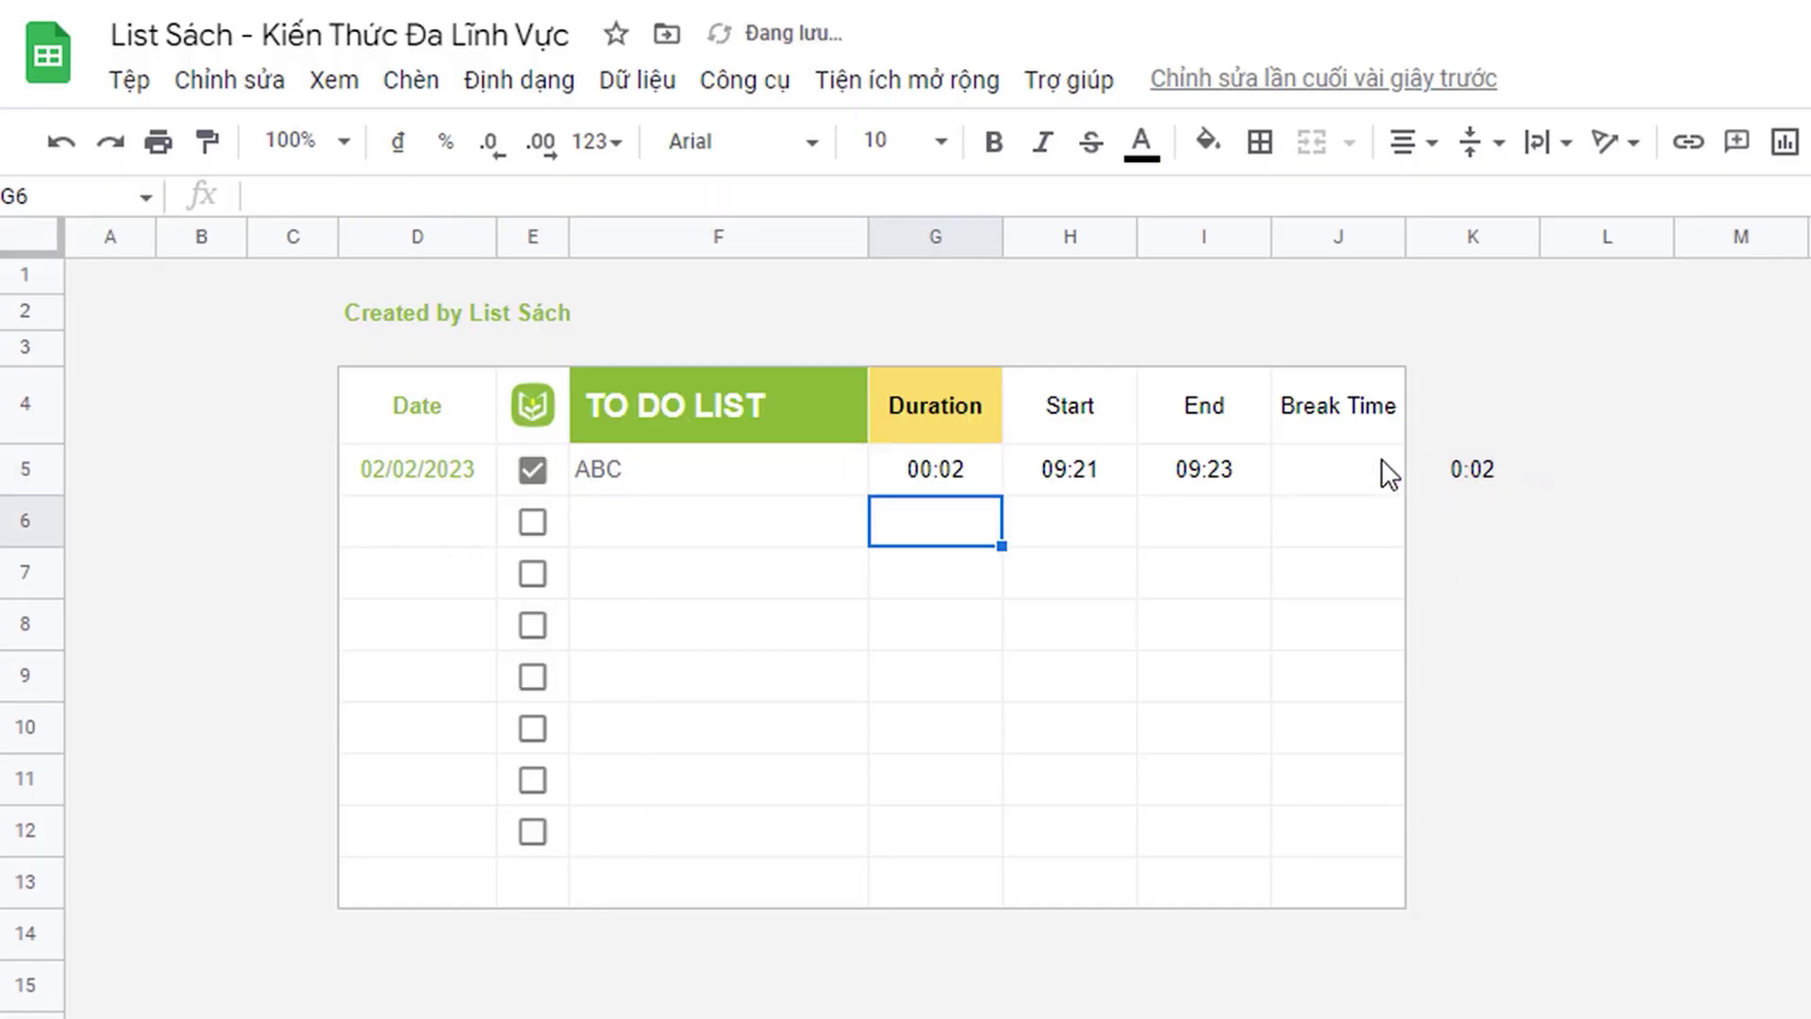
{"action": "left_click", "coordinate": [971, 486]}
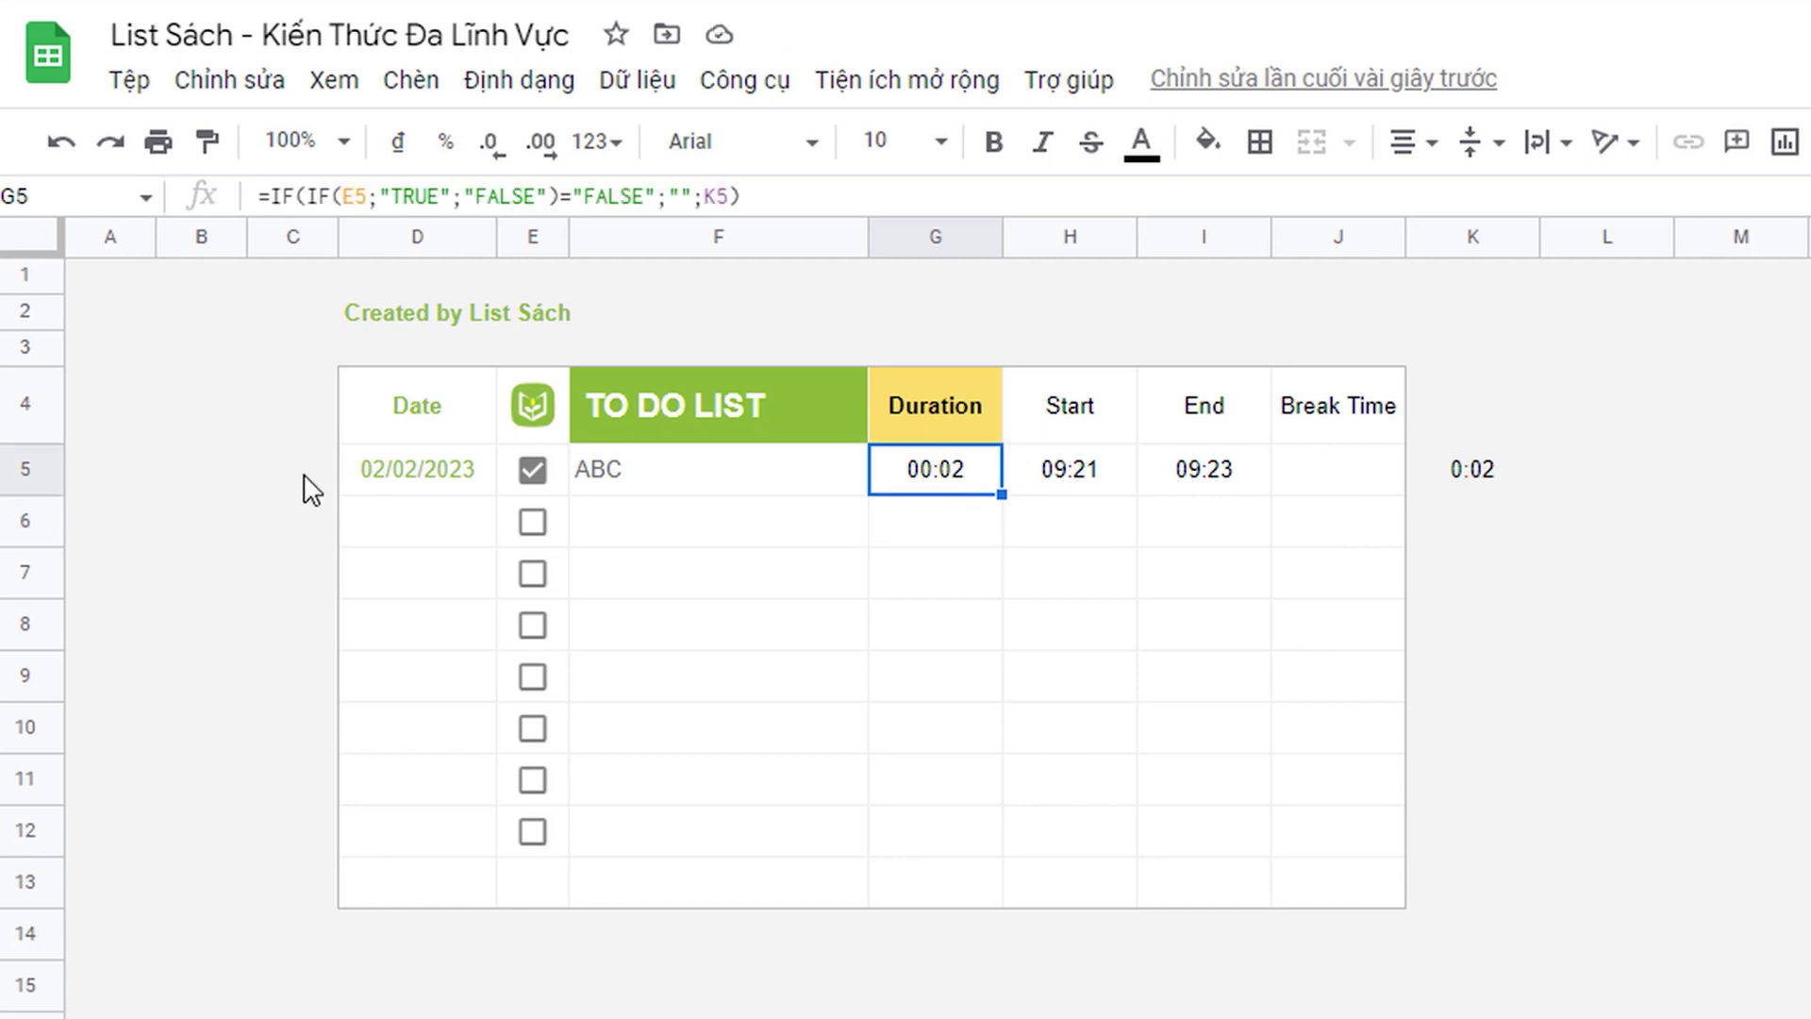
Step: Calculate the break time in J5 with the formula =H6-I5 and check the result
{"action": "left_click", "coordinate": [1311, 504]}
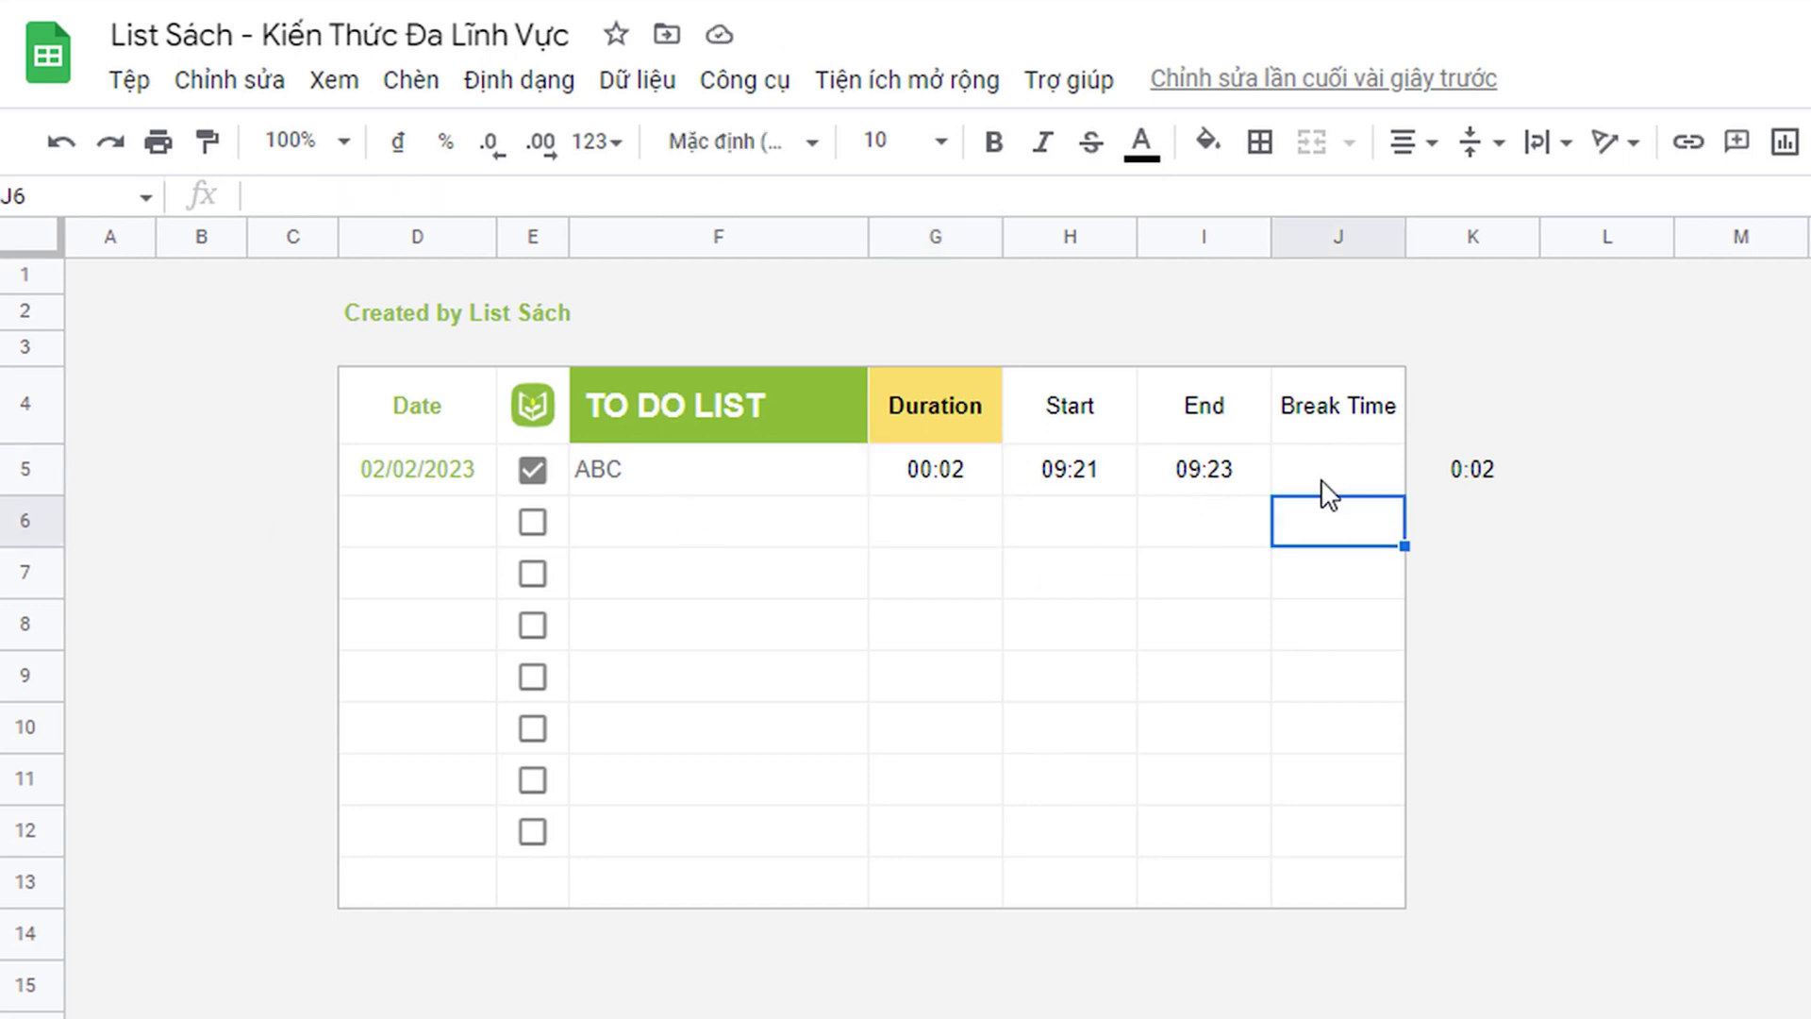
{"action": "left_click", "coordinate": [1319, 483]}
{"action": "type", "text": "="}
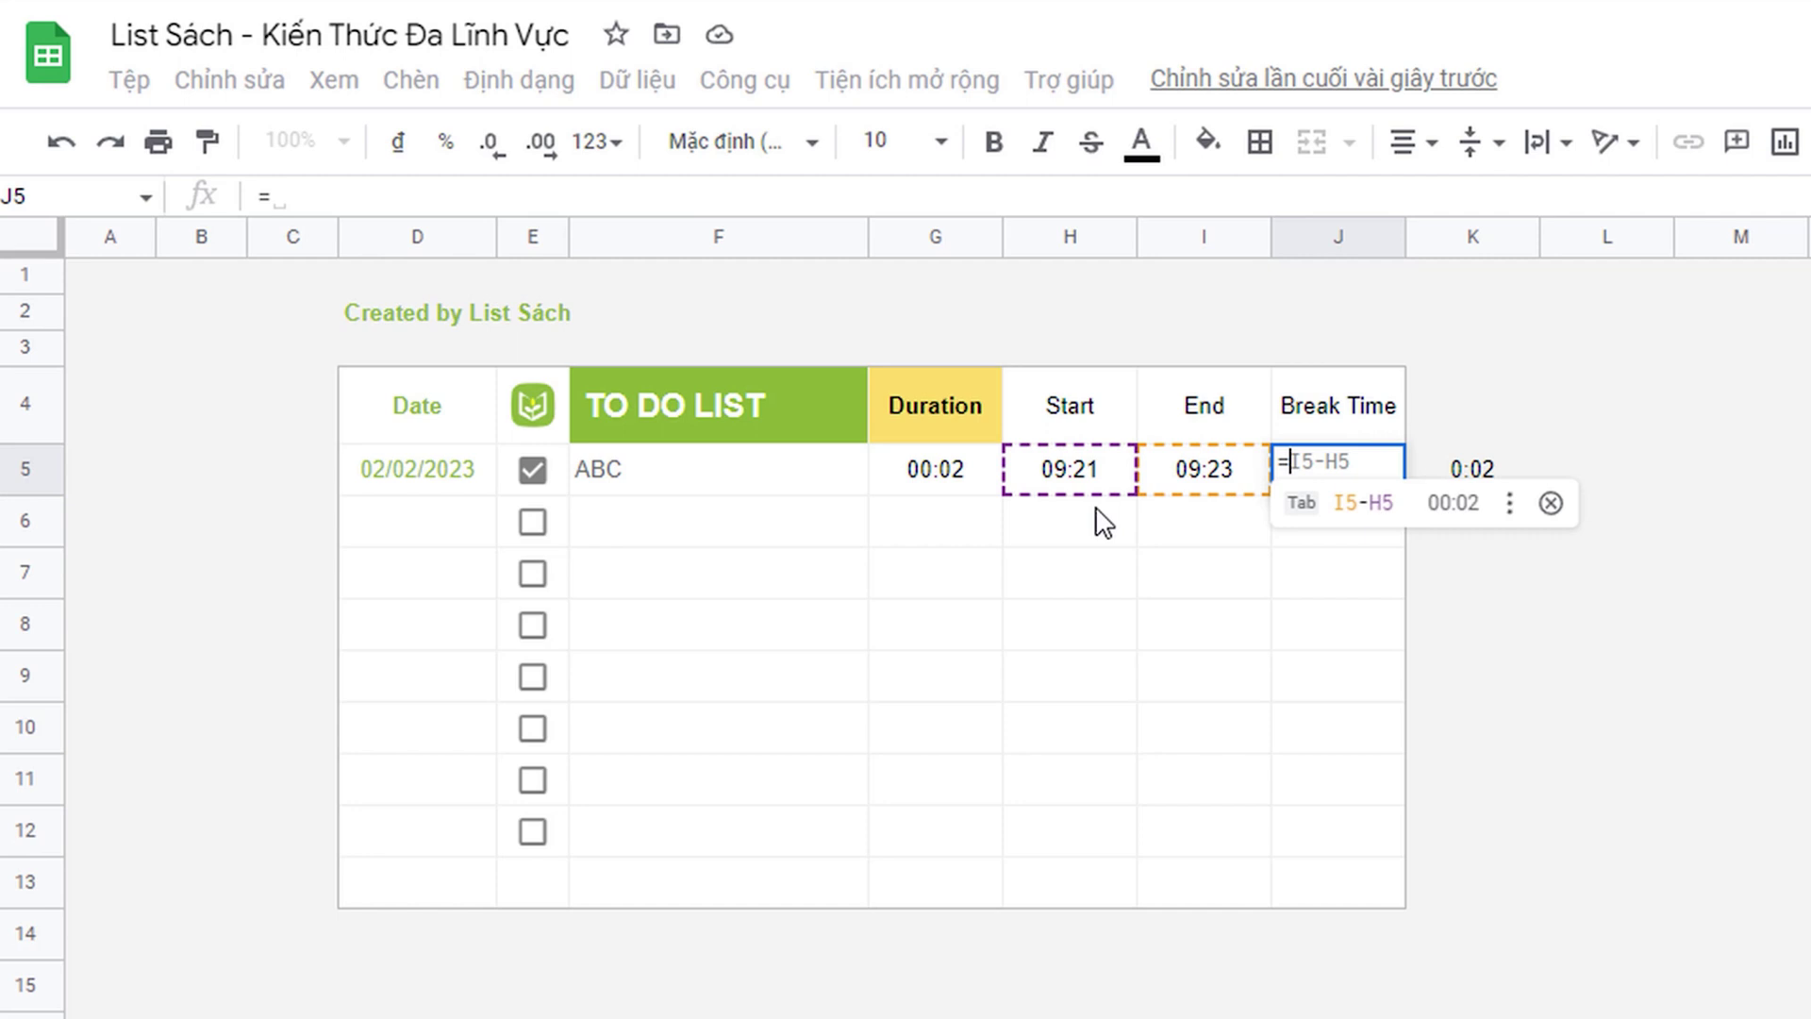
{"action": "left_click", "coordinate": [1080, 536]}
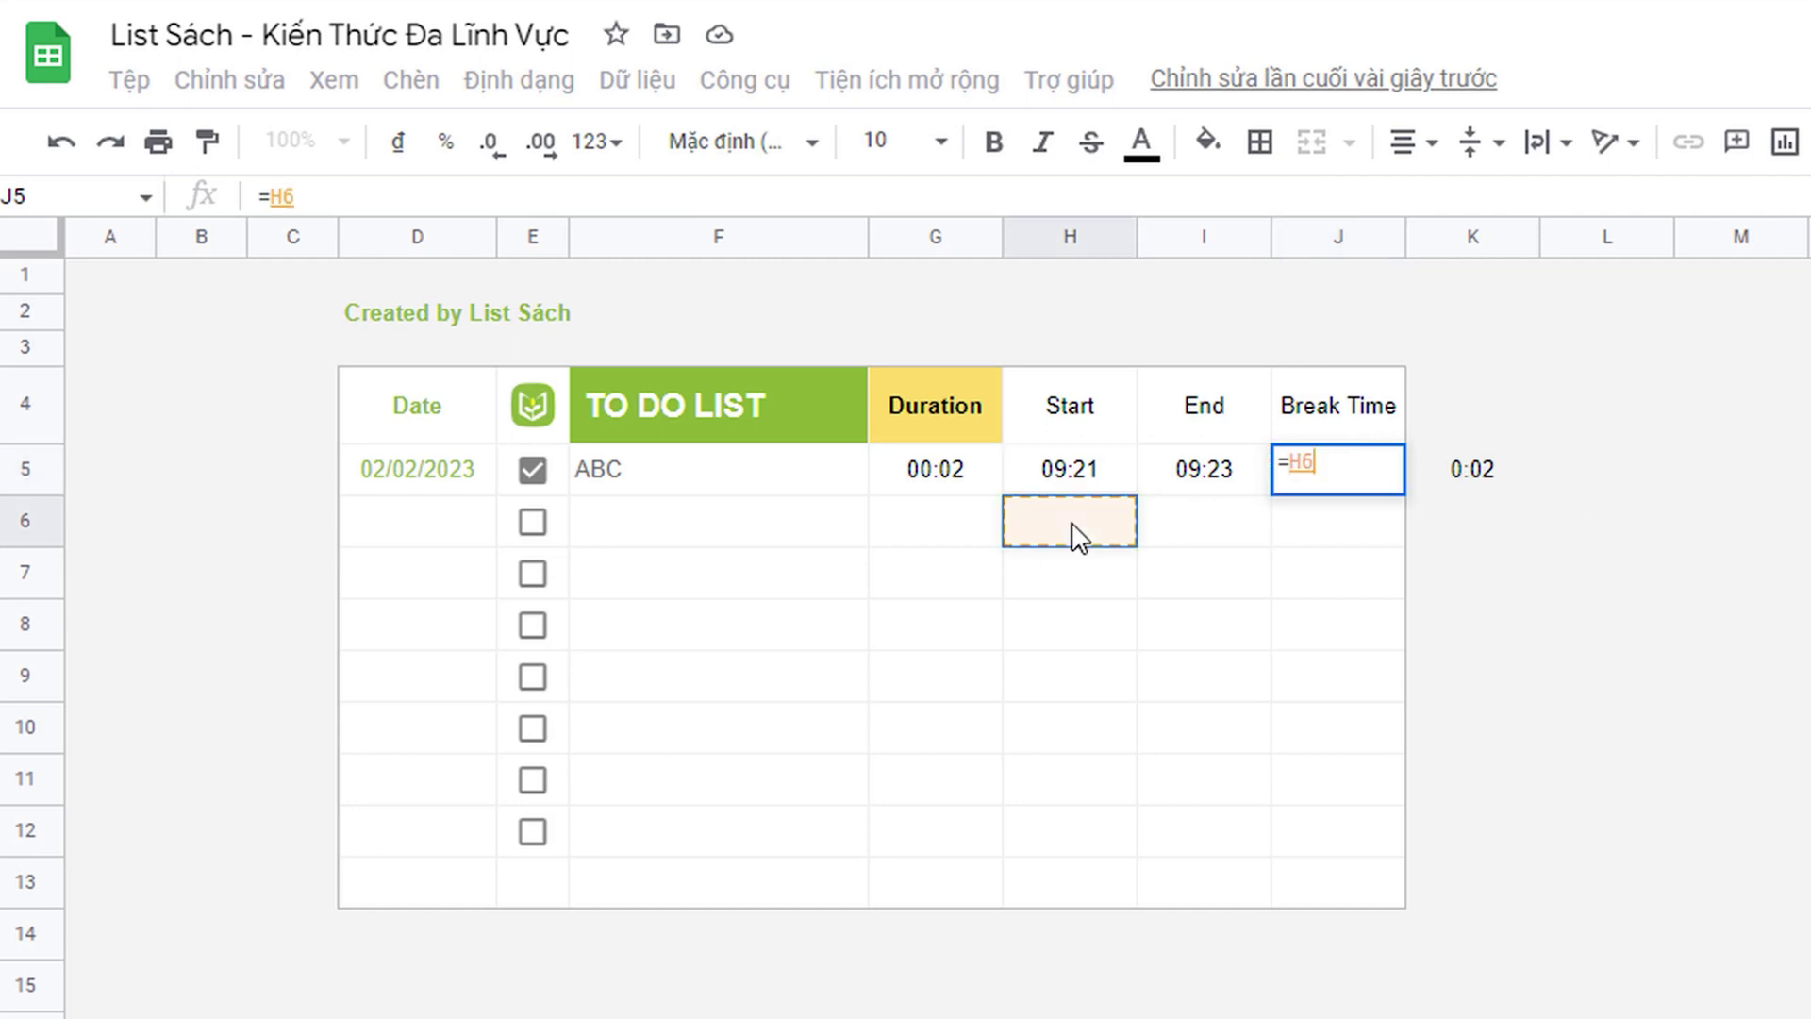
{"action": "type", "text": "-"}
{"action": "left_click", "coordinate": [1200, 486]}
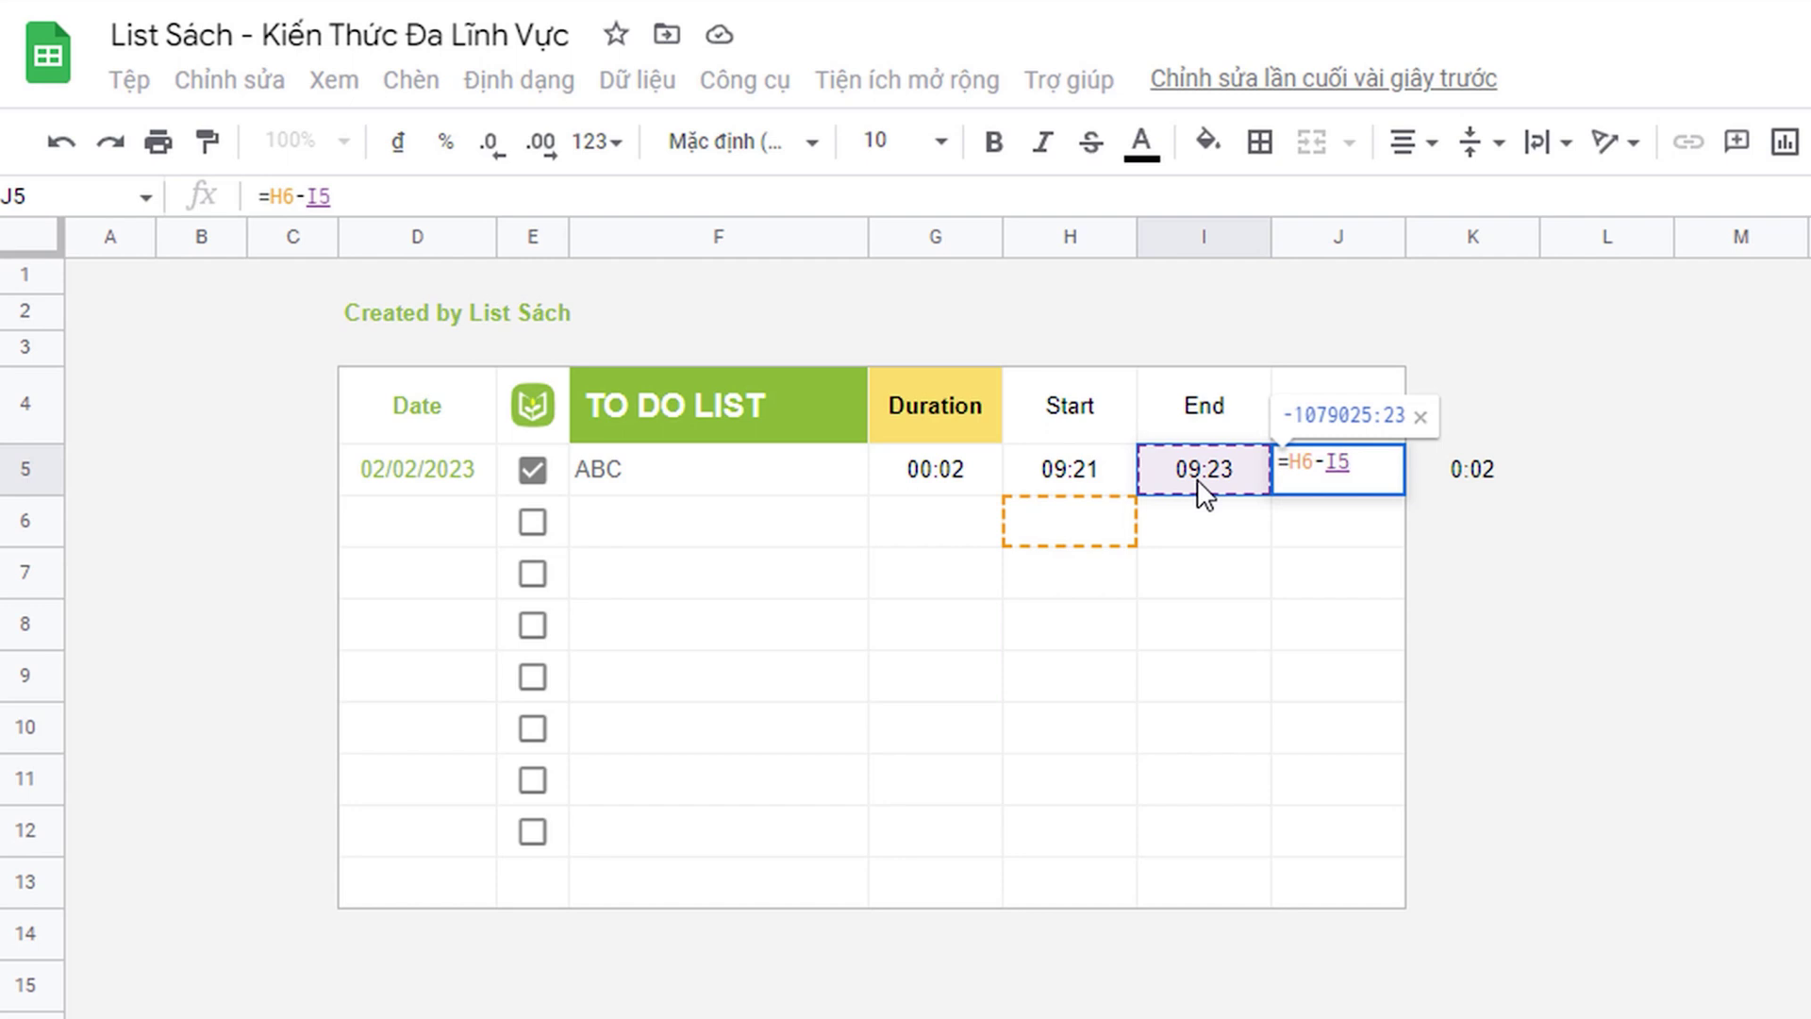
{"action": "key", "text": "Return"}
{"action": "left_click", "coordinate": [1311, 490]}
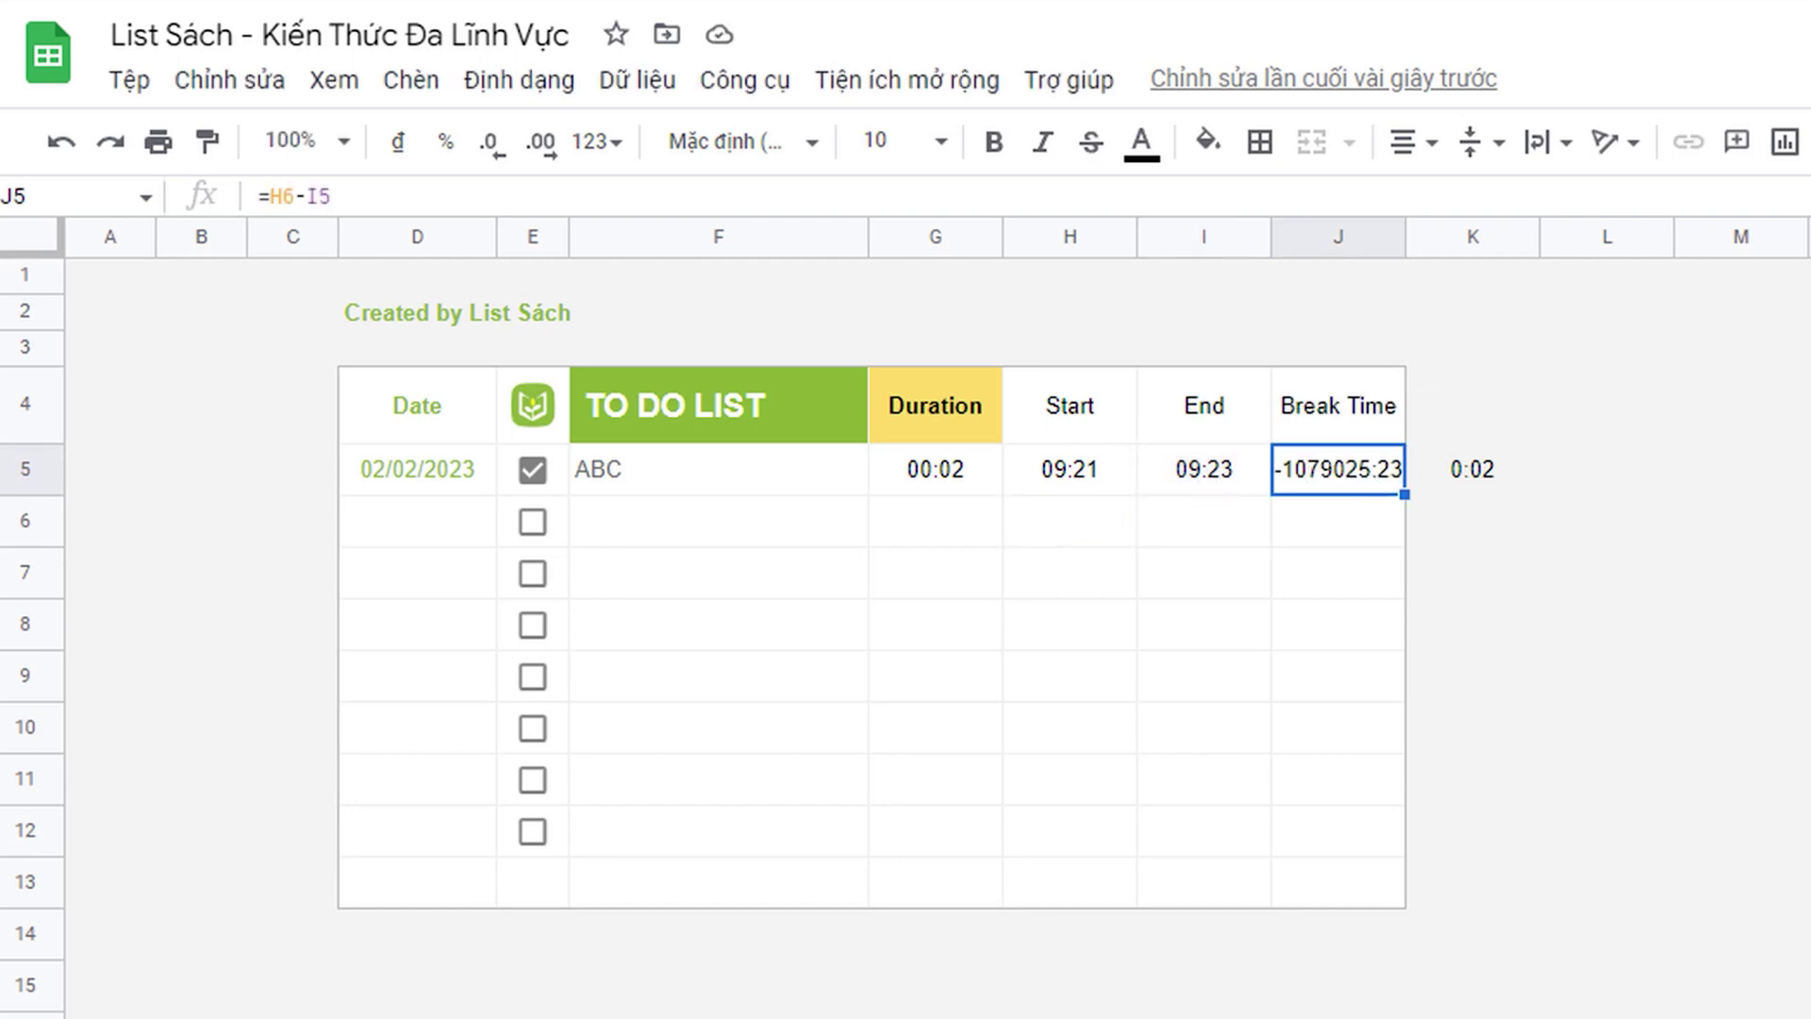
Step: Rewrite the Break Time formula in J5 with IF so it returns H6-I5 only when H6-I5>0
{"action": "double_click", "coordinate": [1341, 469]}
{"action": "left_click_drag", "start_coordinate": [1362, 465], "coordinate": [1277, 461]}
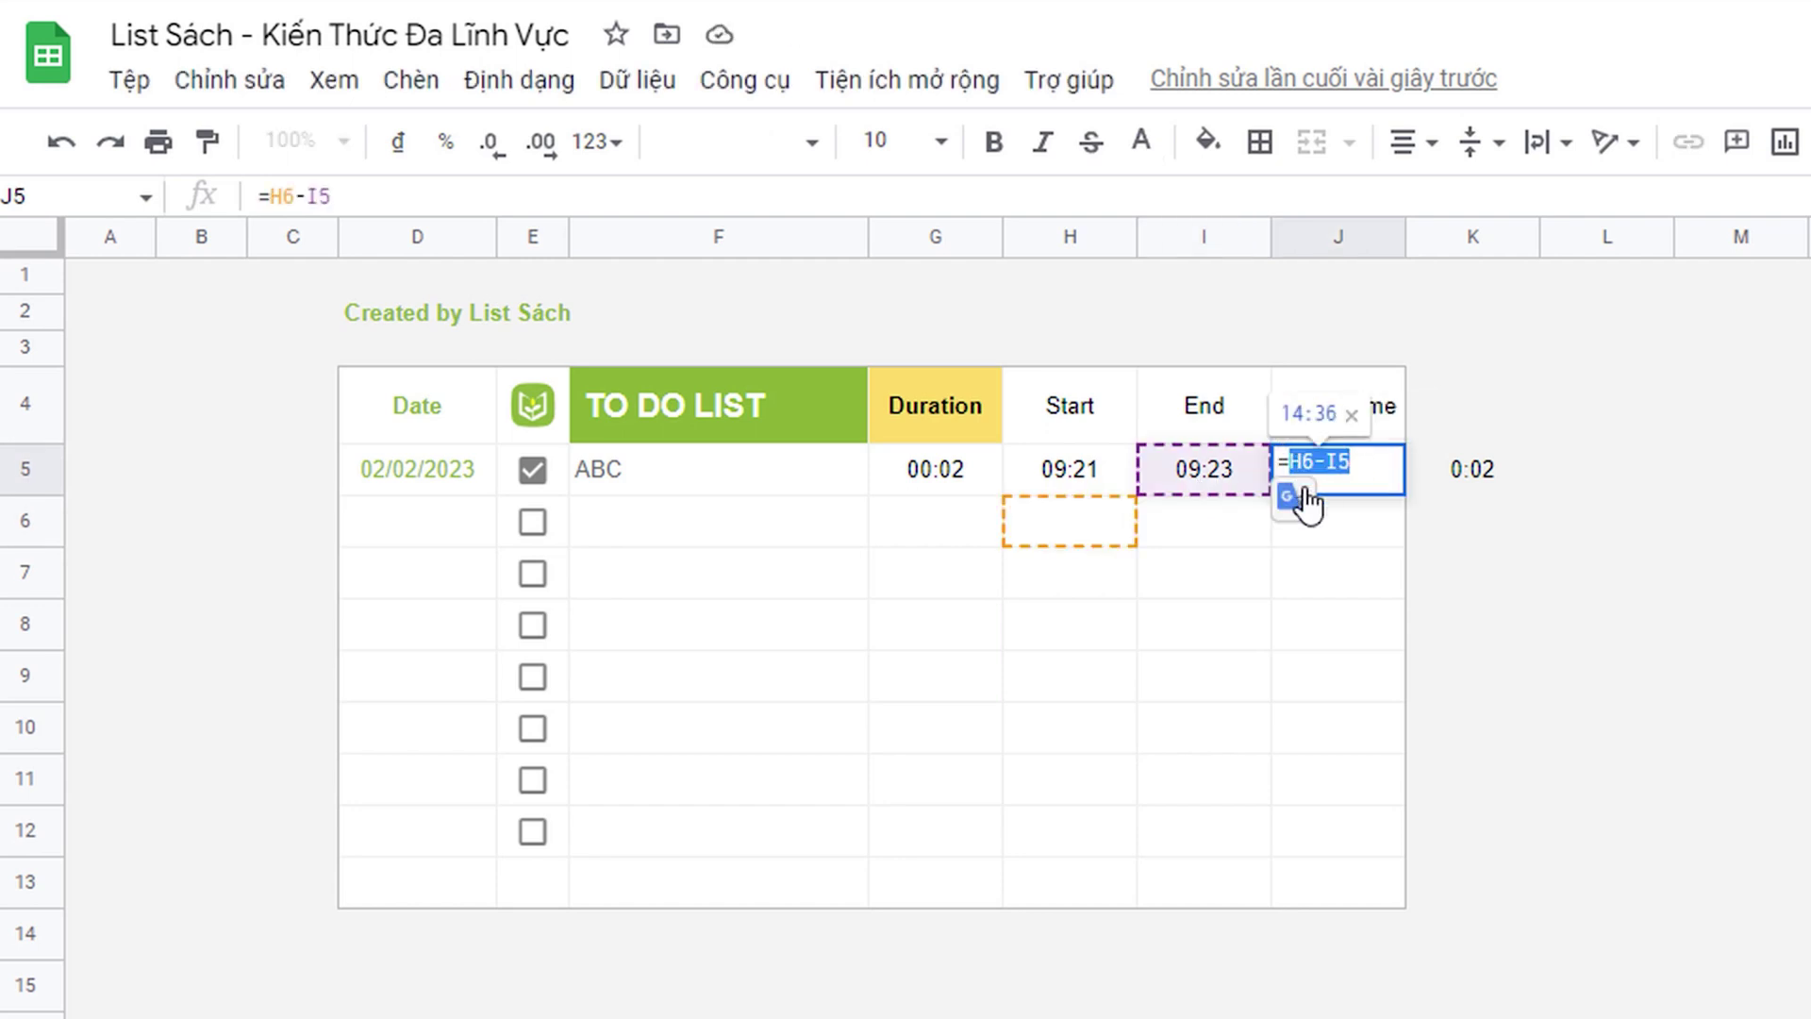
{"action": "type", "text": "=IF(H6-I5>"}
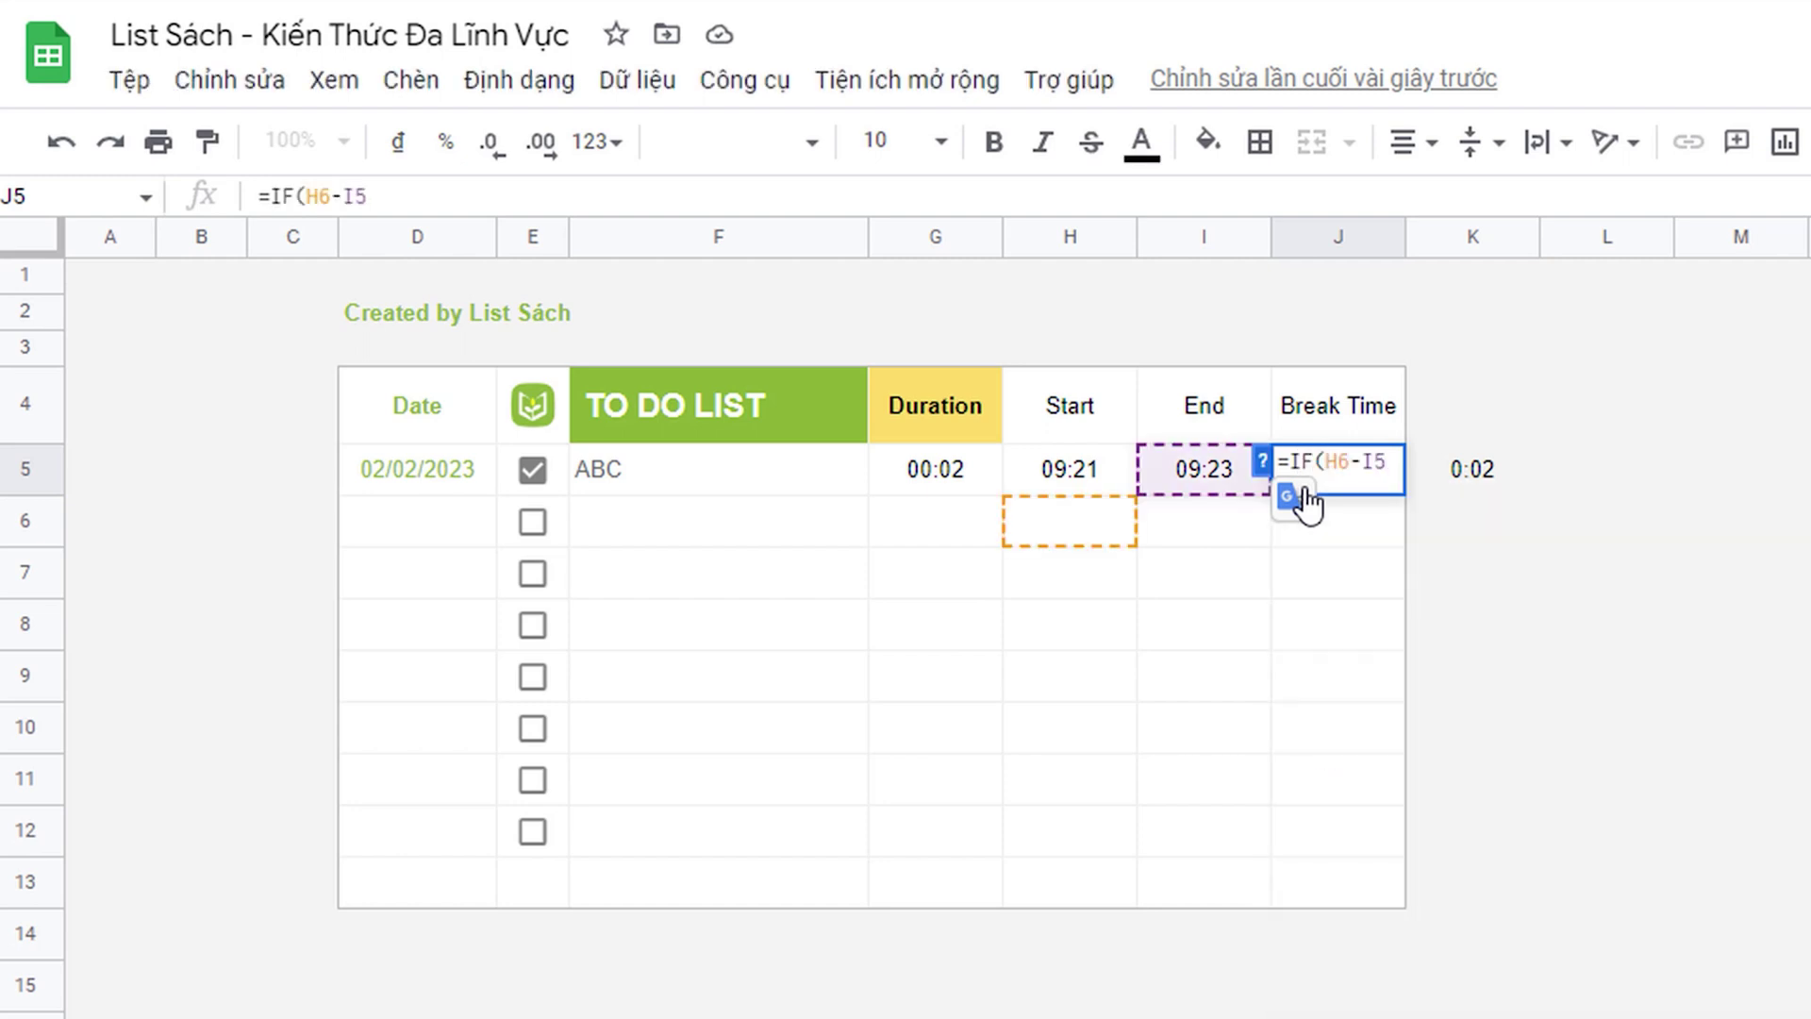
{"action": "type", "text": "0;H6-I5"}
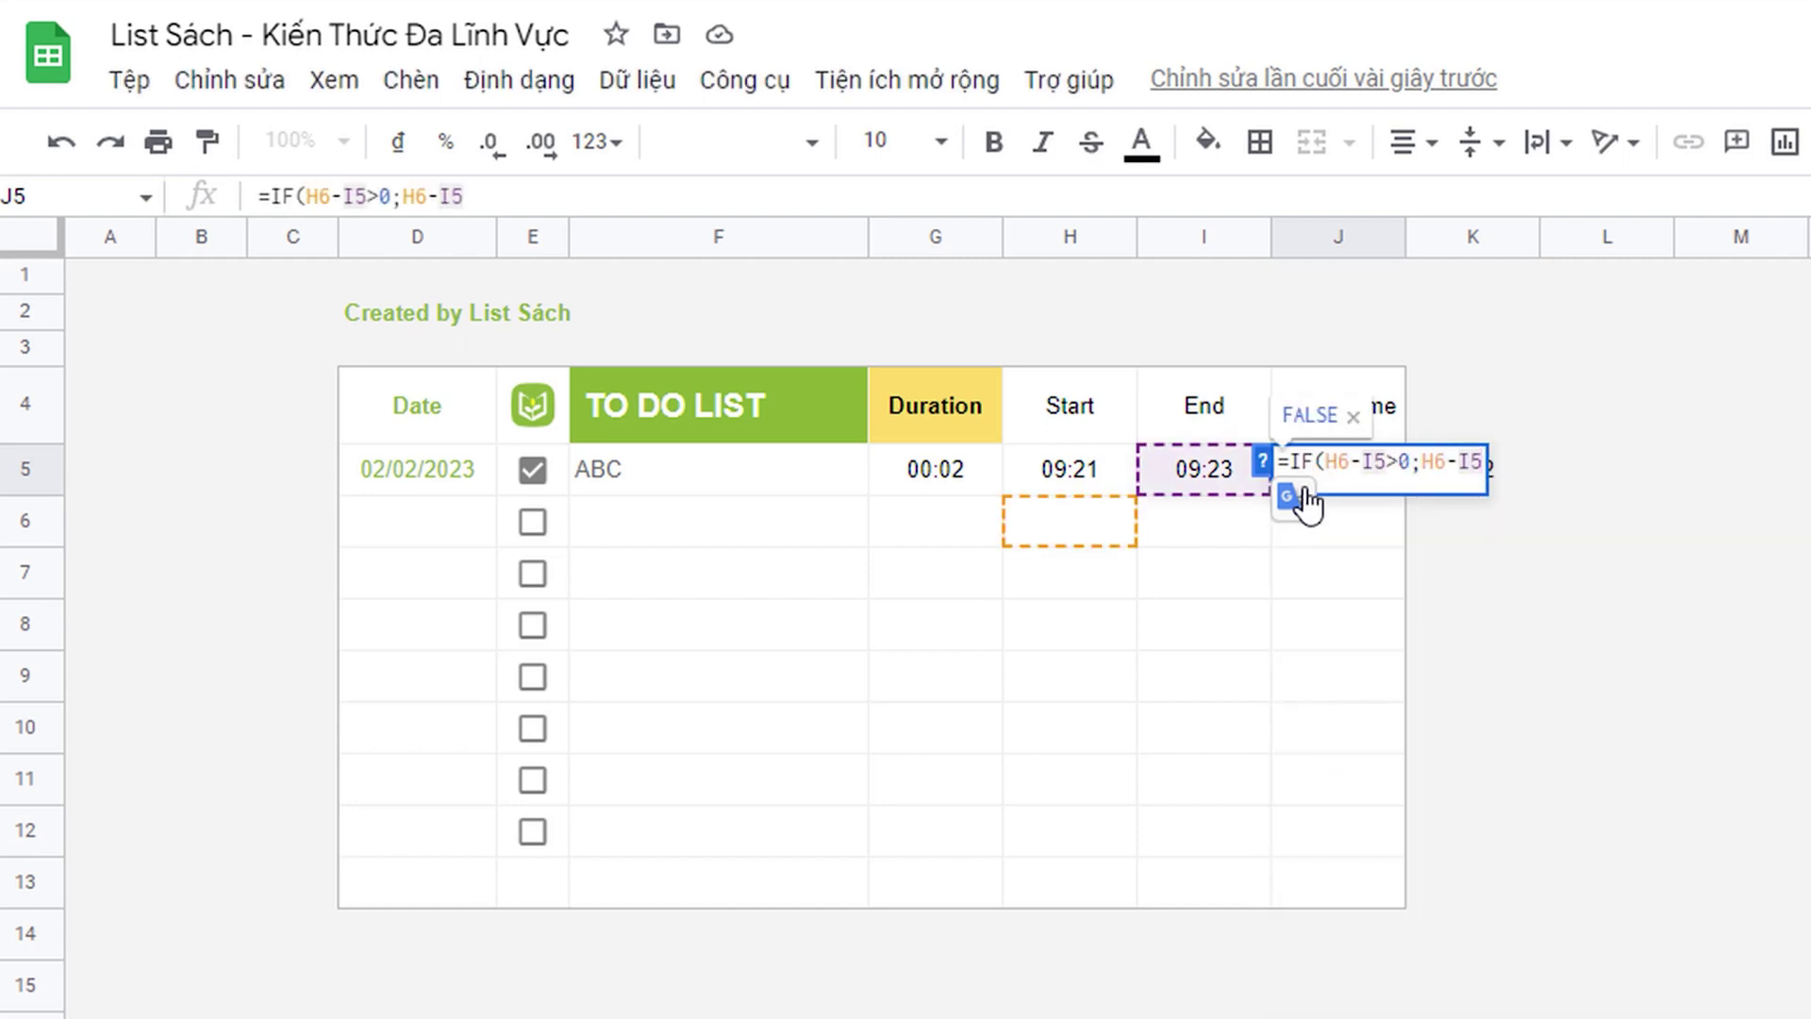
{"action": "type", "text": ";"}
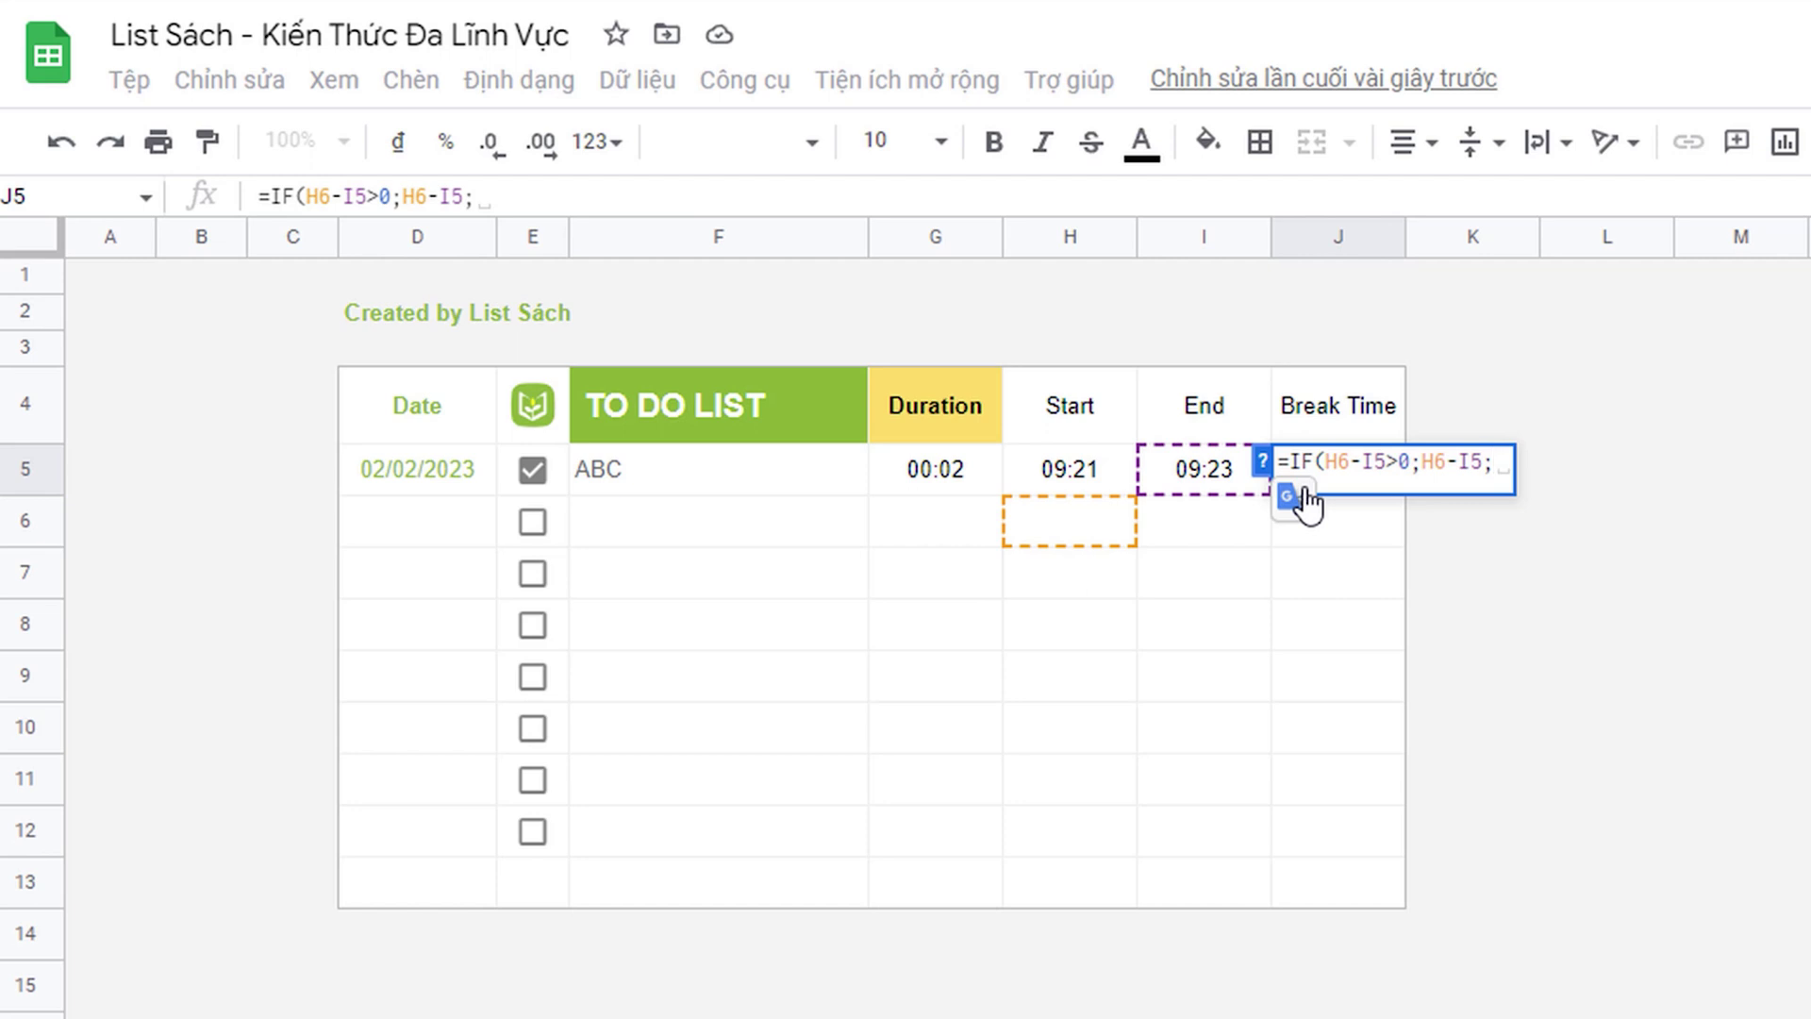
{"action": "key", "text": "Return"}
Step: Fill the Date formula from D5 down to D11 and the G5:J5 formulas down to row 12
{"action": "left_click", "coordinate": [386, 483]}
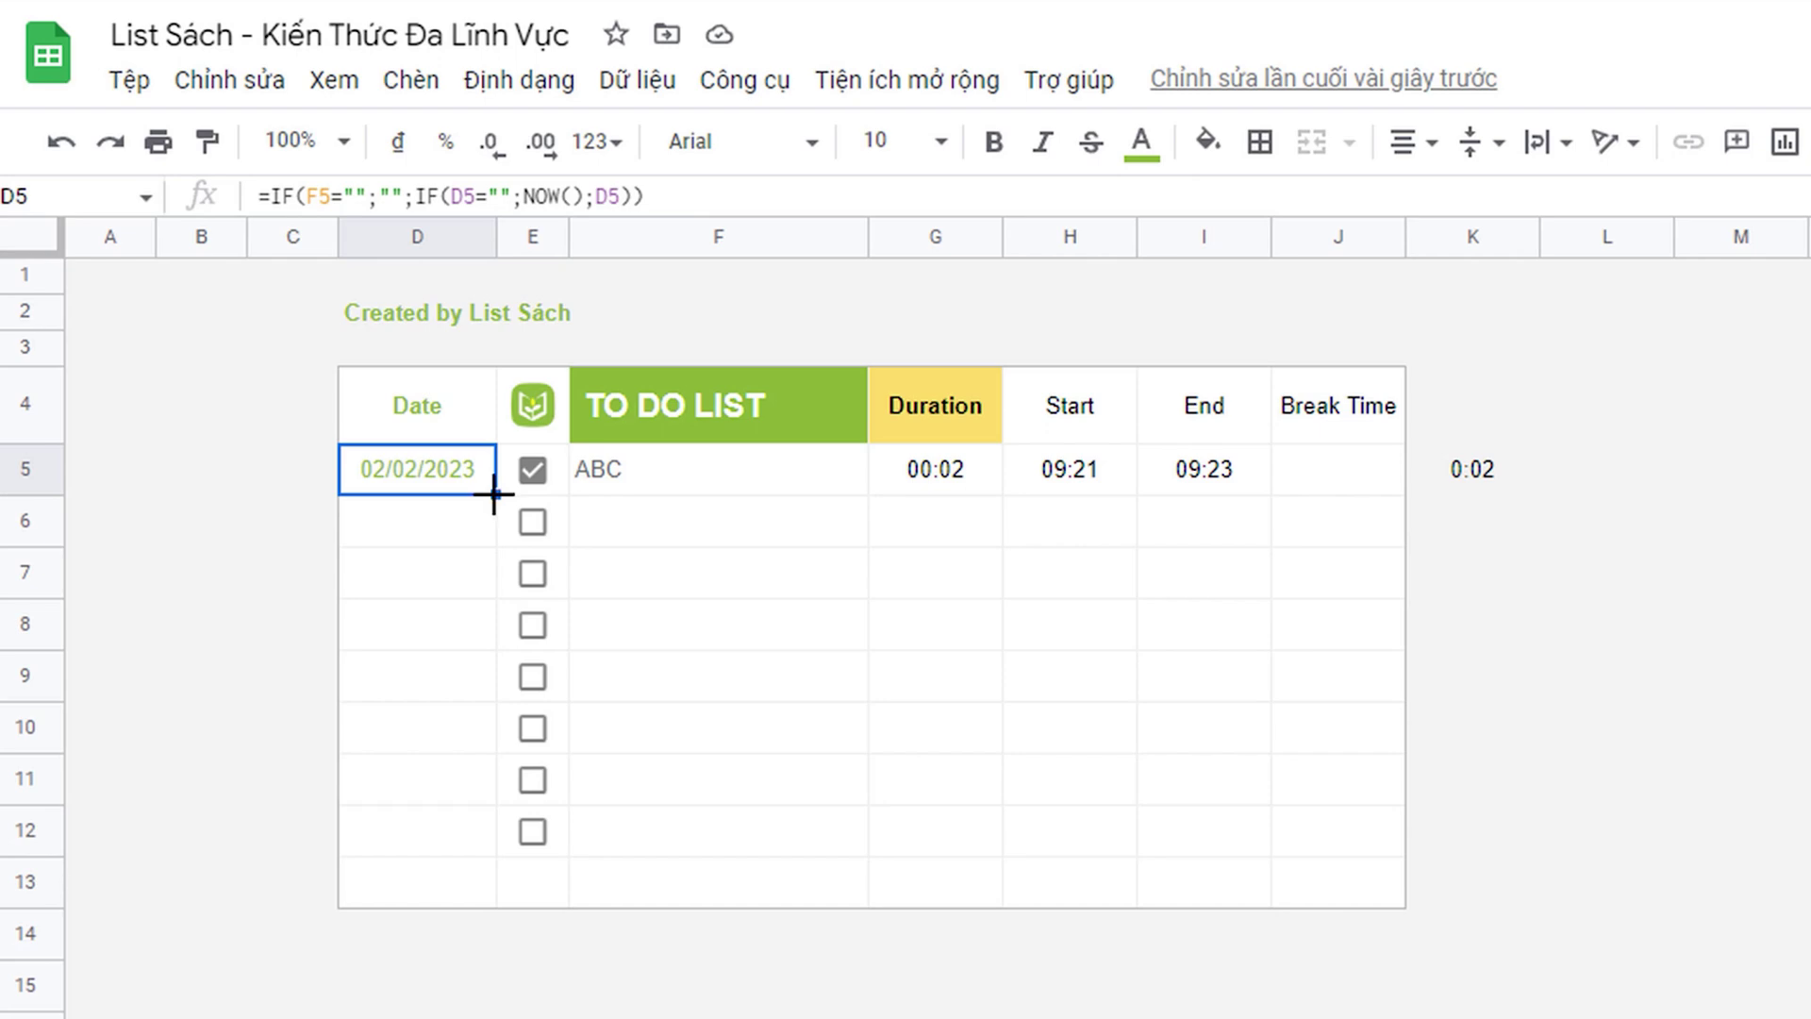
{"action": "left_click_drag", "start_coordinate": [493, 492], "coordinate": [490, 783]}
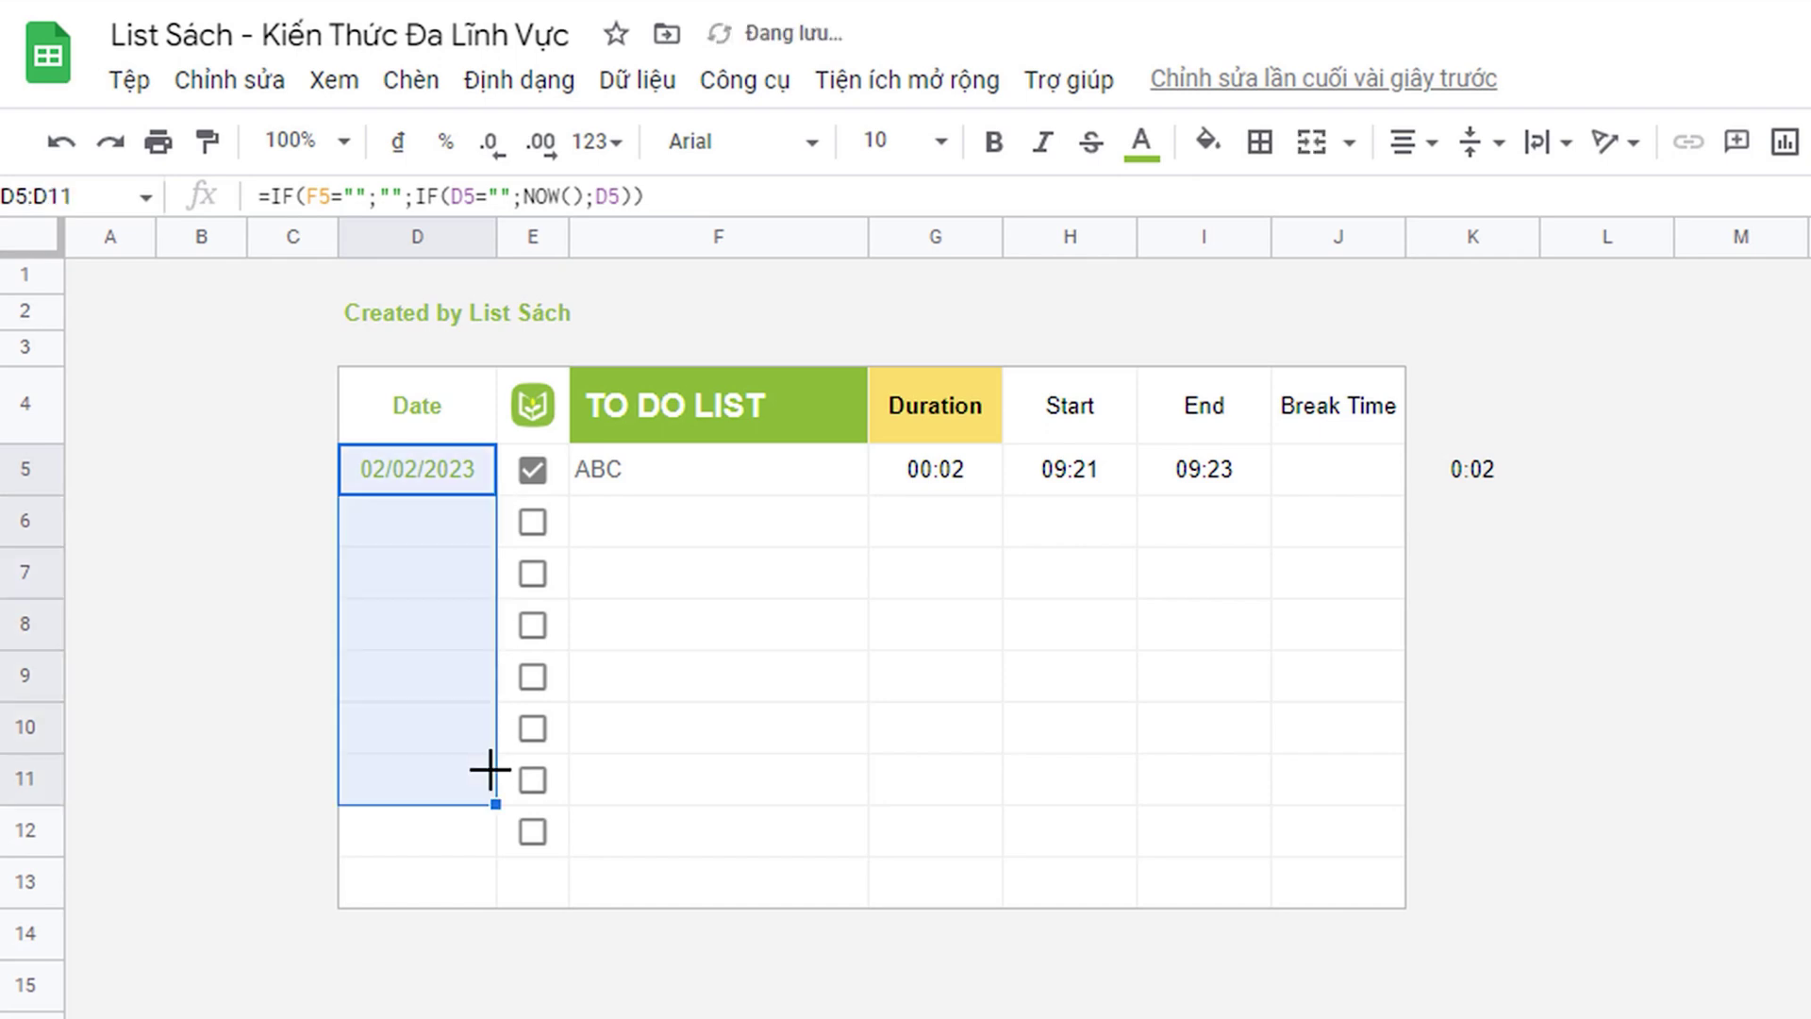
{"action": "left_click", "coordinate": [942, 454]}
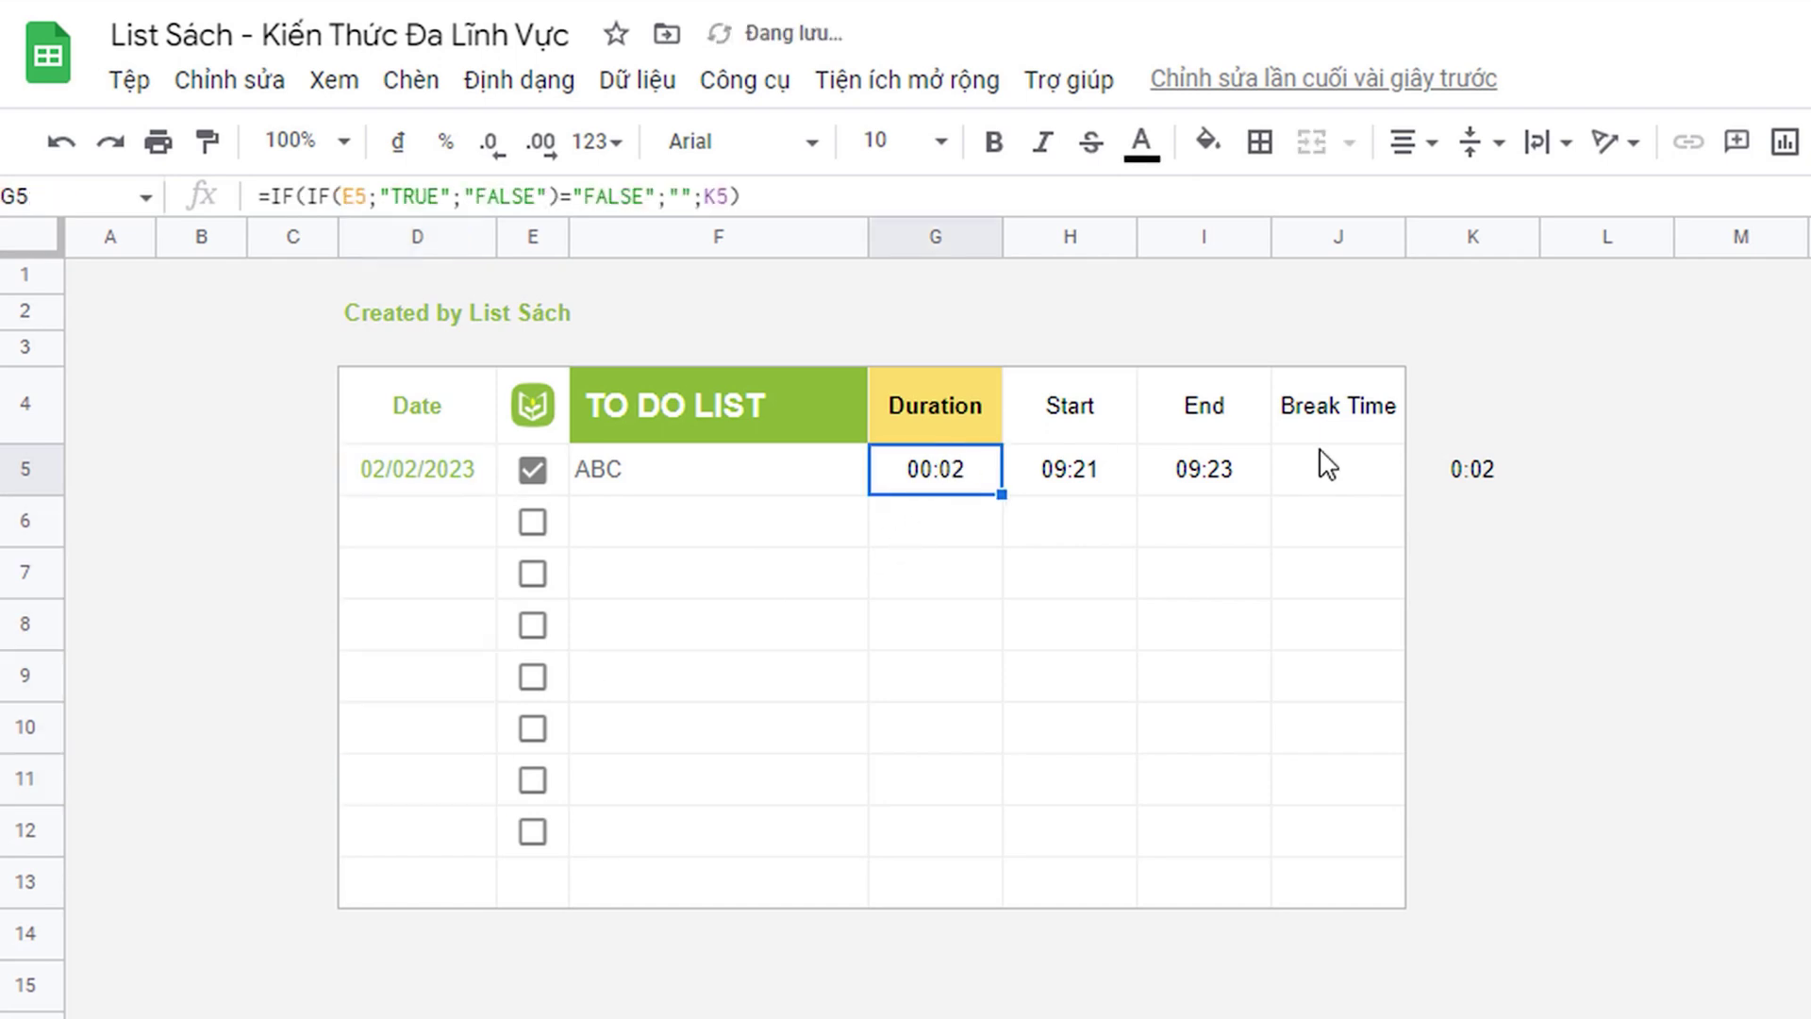
{"action": "left_click", "coordinate": [1307, 483], "text": "shift"}
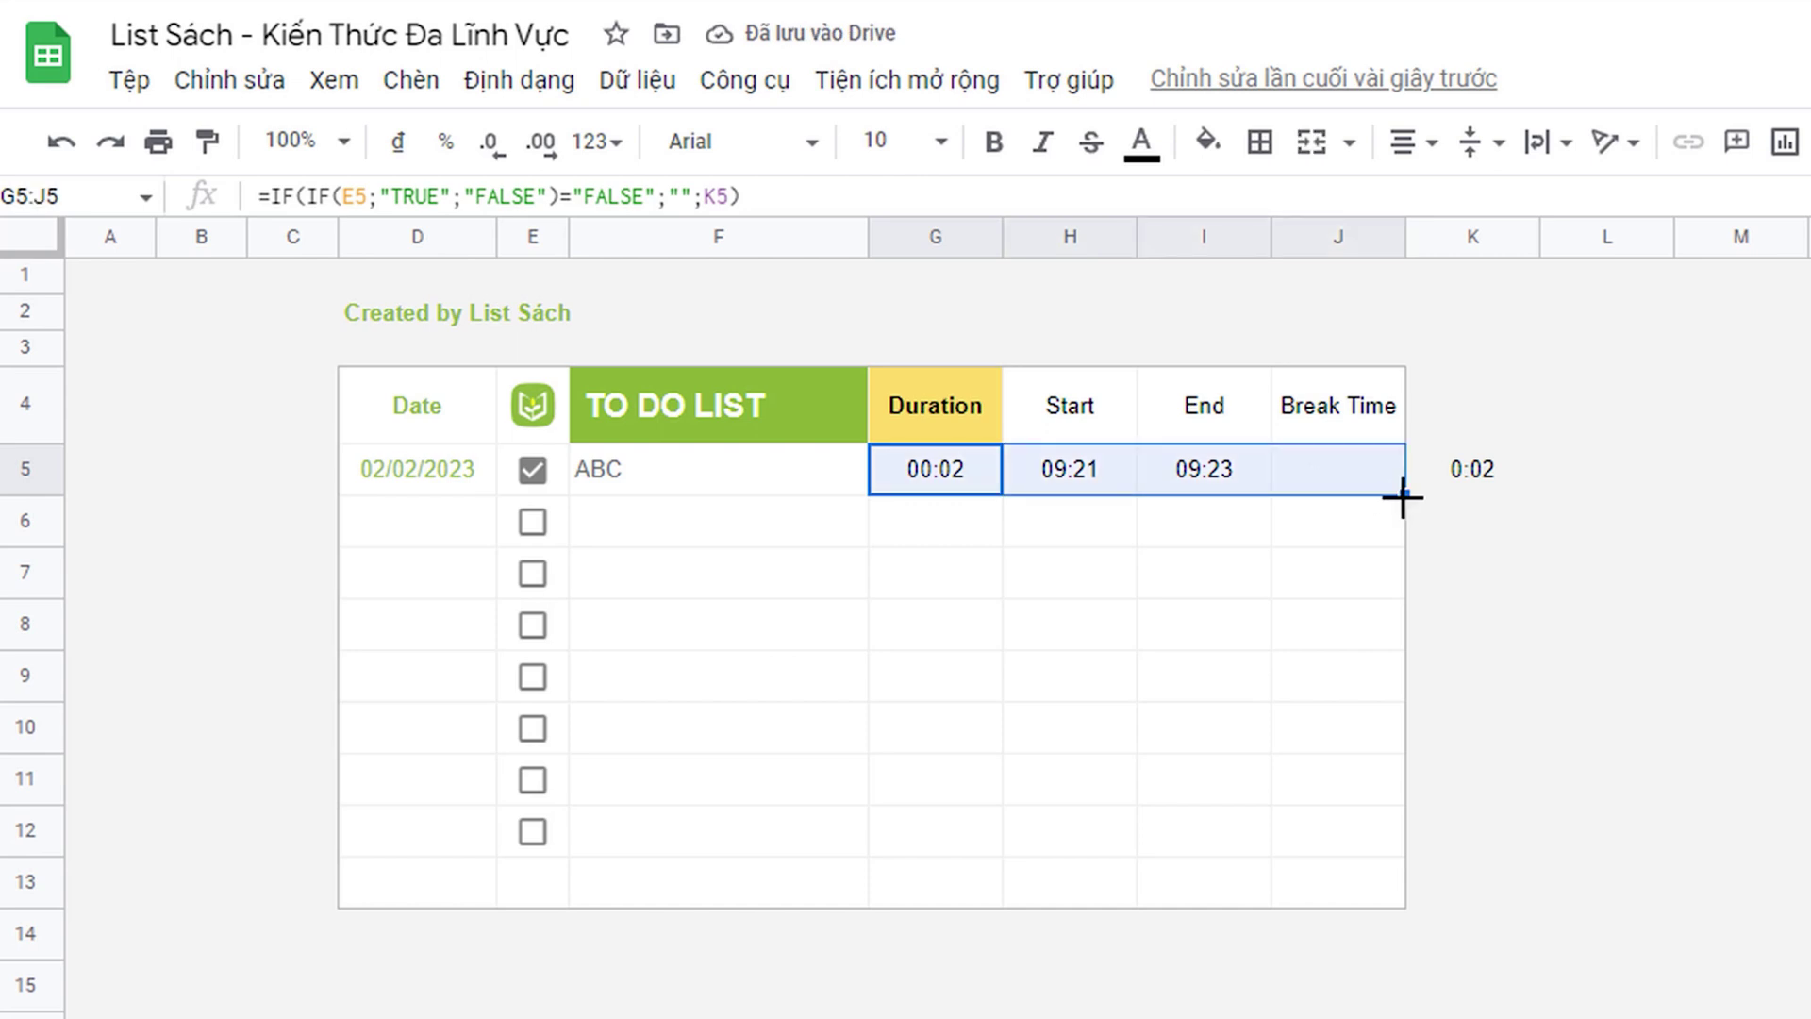
{"action": "left_click_drag", "start_coordinate": [1399, 493], "coordinate": [1388, 828]}
{"action": "left_click", "coordinate": [1265, 532]}
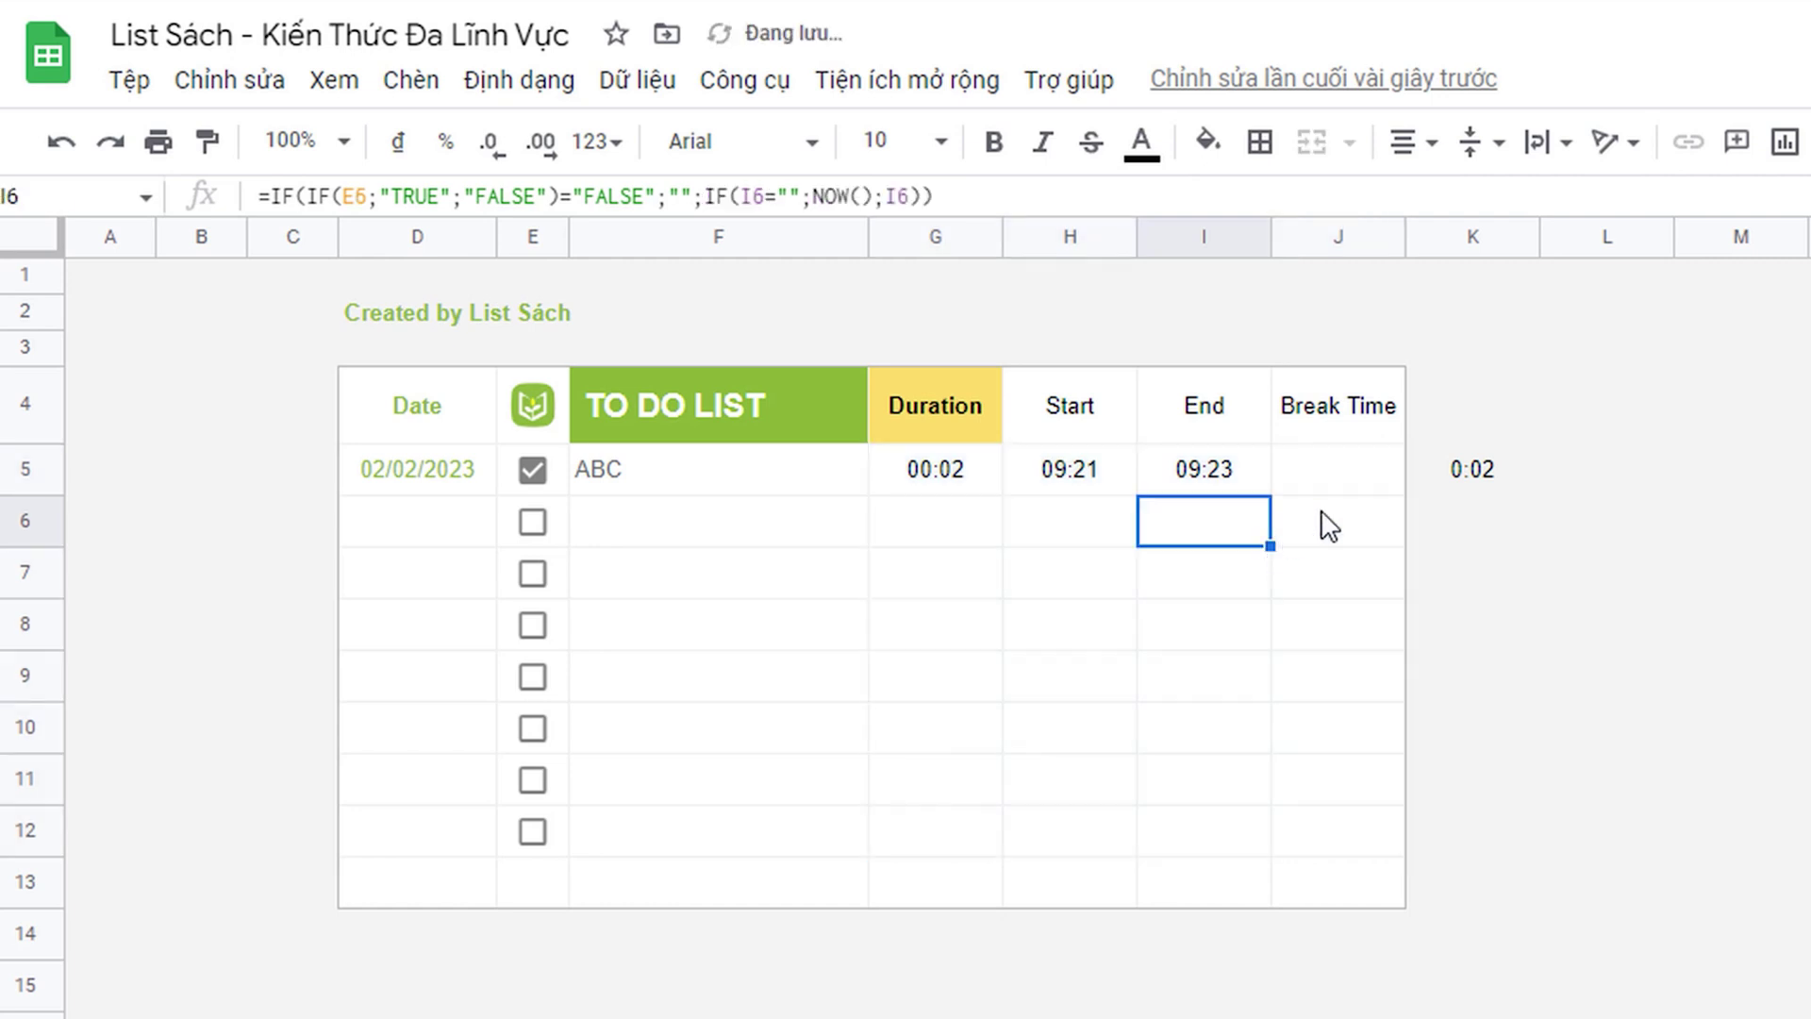
Step: Fill the elapsed-time formula from K5 down to K12
{"action": "left_click", "coordinate": [1478, 479]}
{"action": "left_click_drag", "start_coordinate": [1541, 494], "coordinate": [1537, 835]}
{"action": "left_click", "coordinate": [1159, 544]}
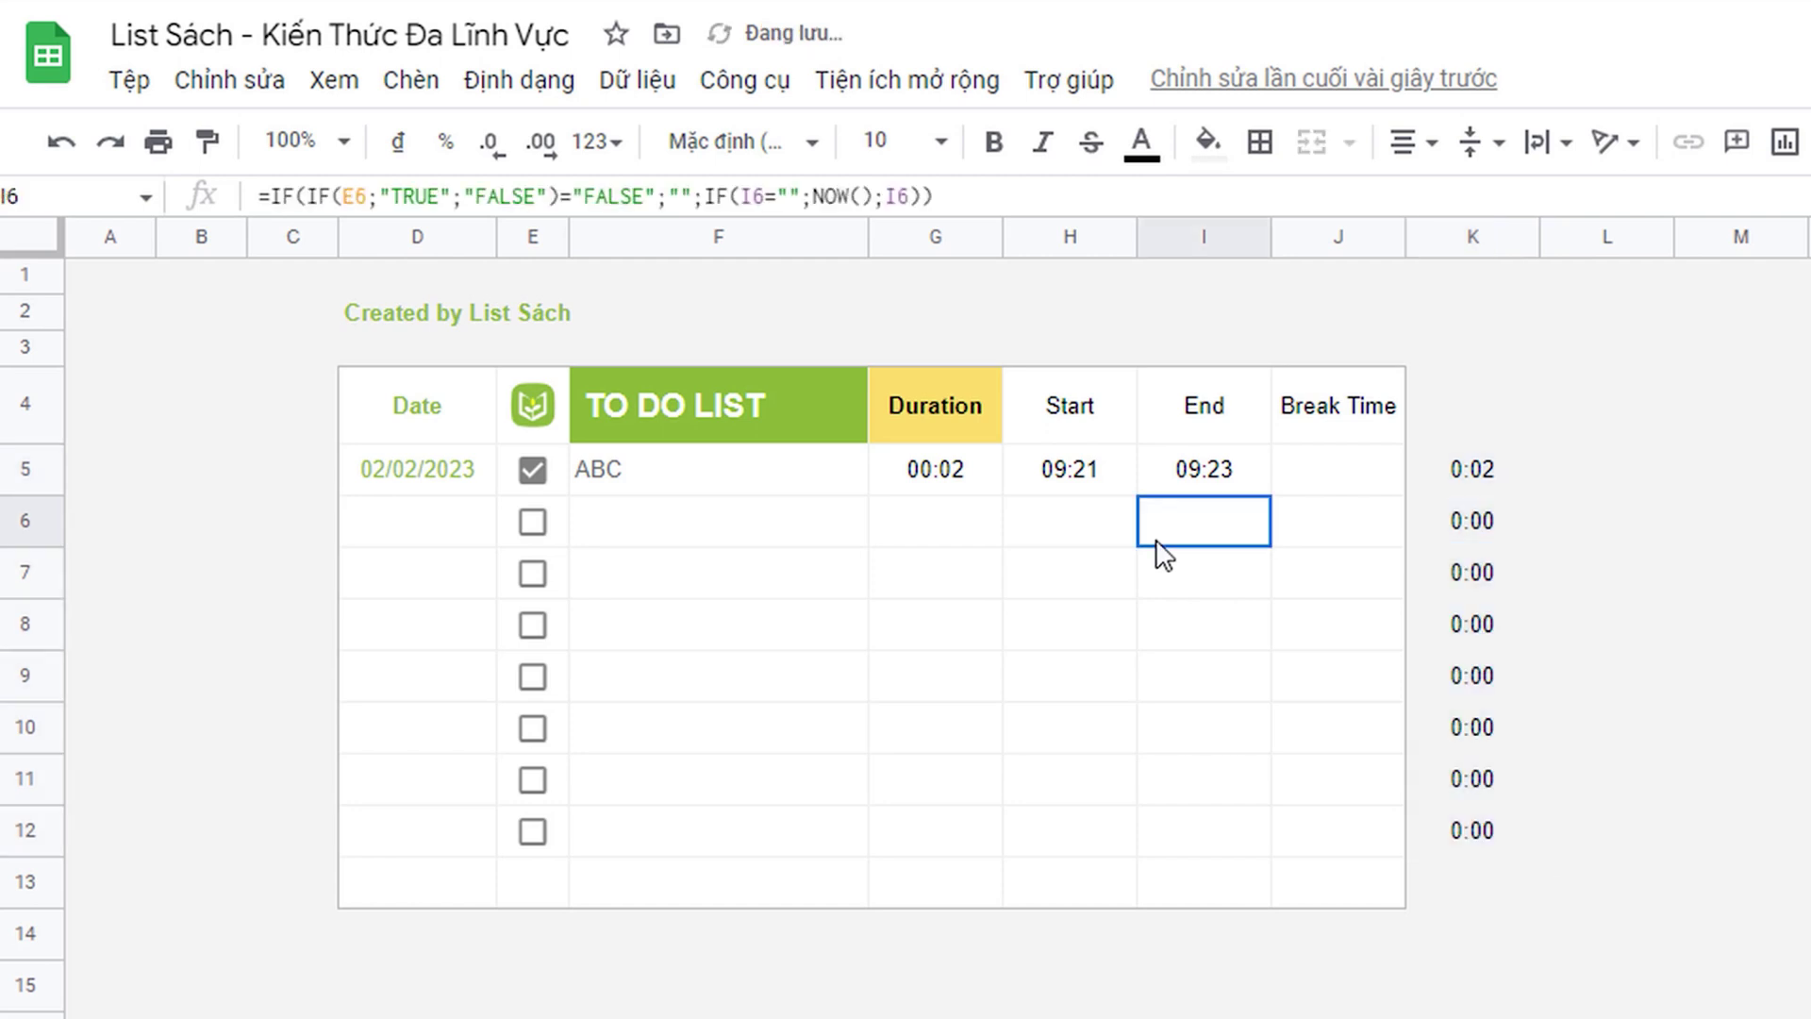
Step: Hide the helper values in column K by setting their text colour to the background's light grey
{"action": "left_click", "coordinate": [1467, 236]}
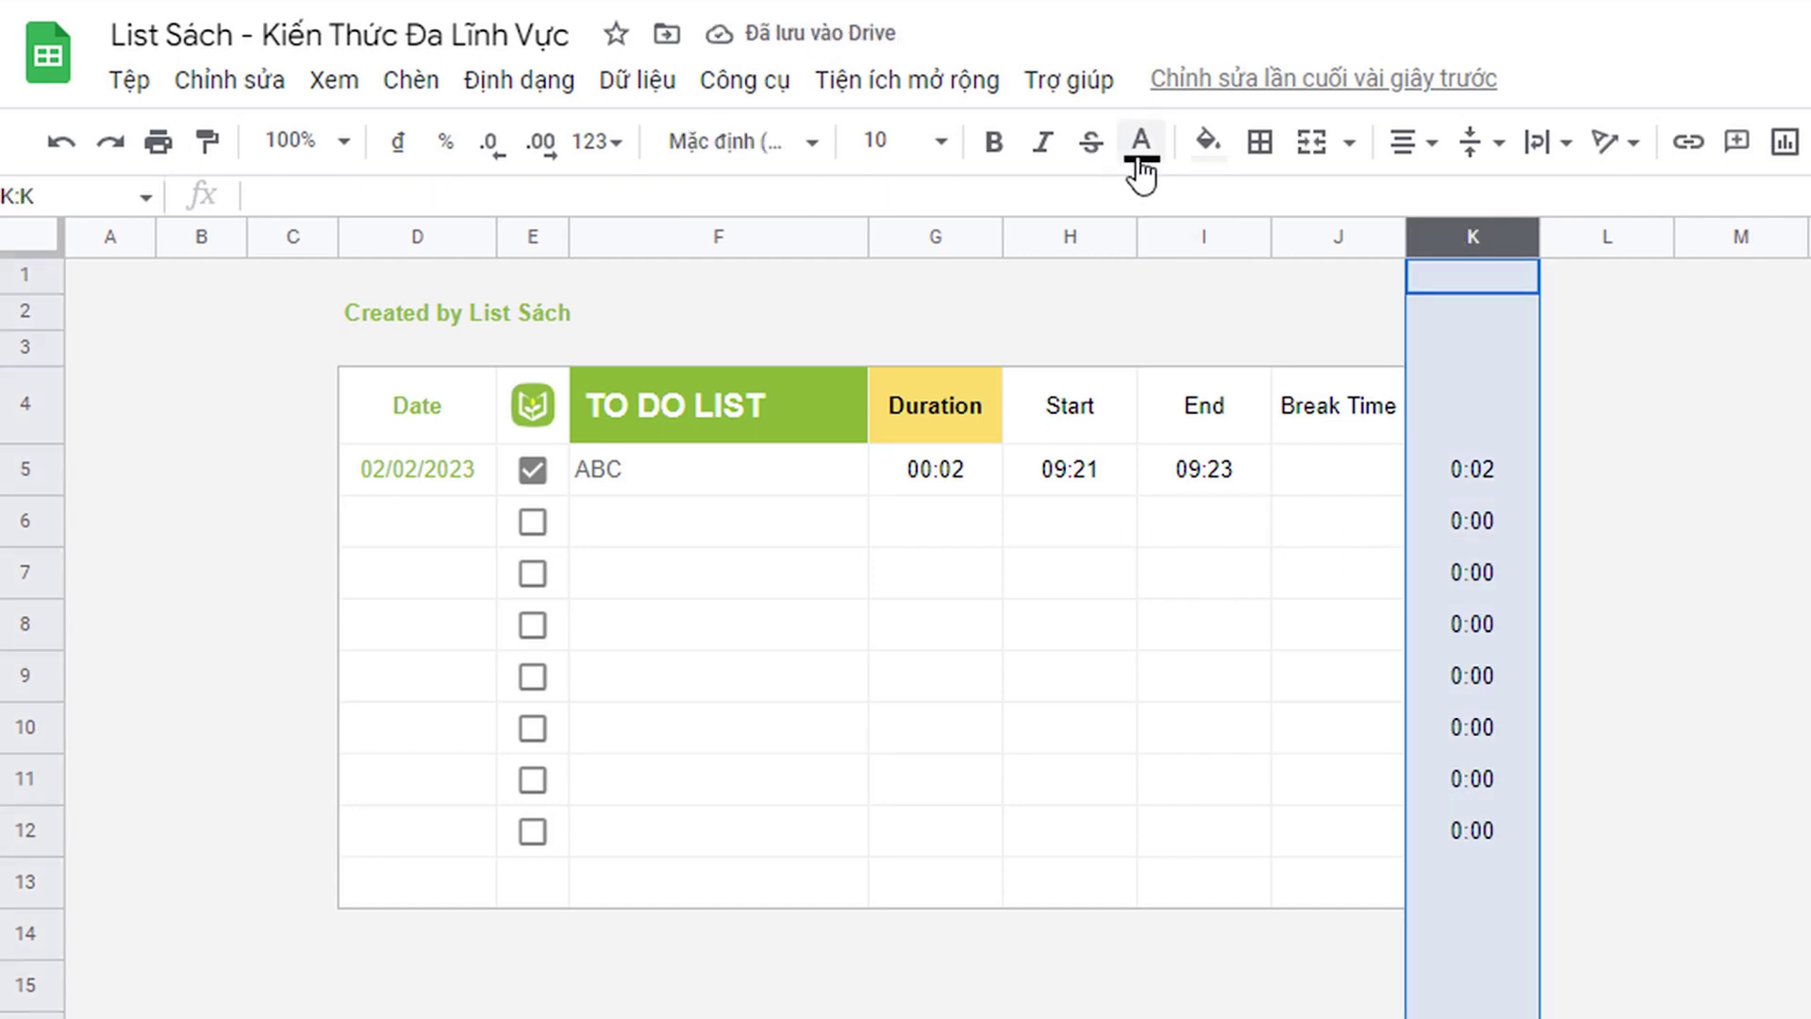
{"action": "left_click", "coordinate": [1141, 151]}
{"action": "left_click", "coordinate": [1452, 274]}
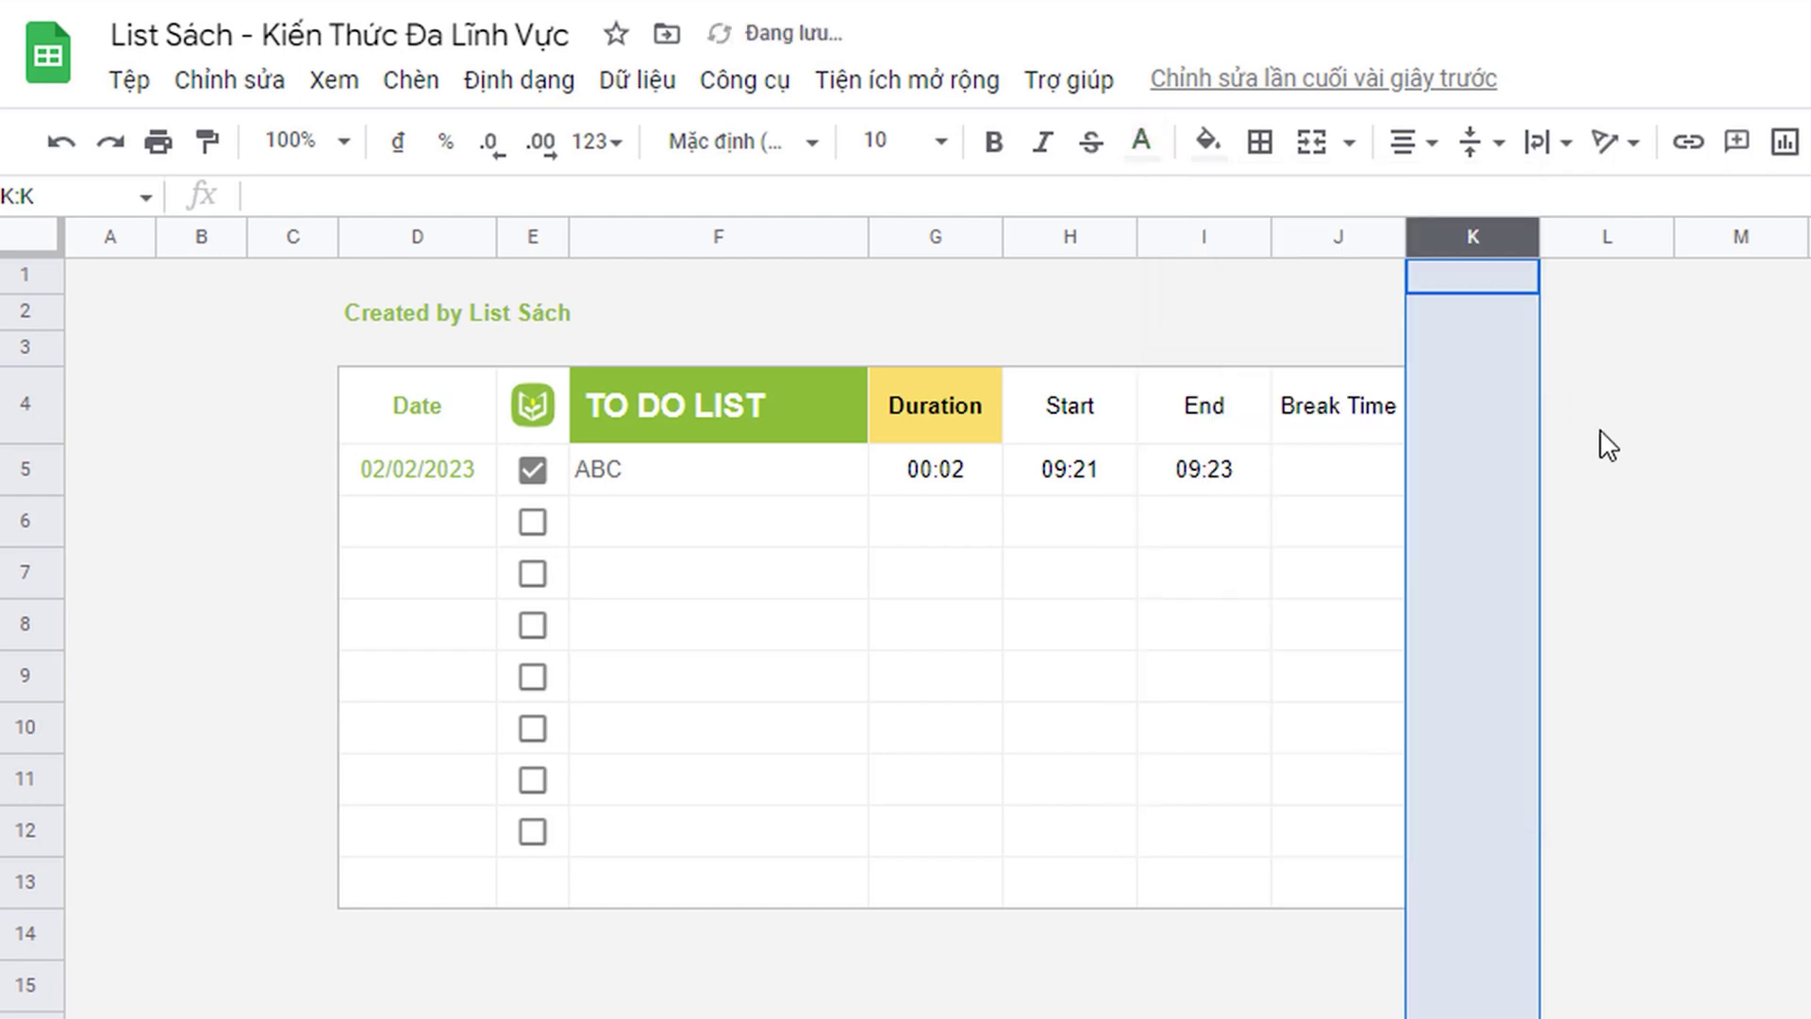
{"action": "left_click", "coordinate": [1566, 420]}
Step: Add a second task named CDE in F6 to test the filled formulas
{"action": "left_click", "coordinate": [792, 526]}
{"action": "type", "text": "CDE"}
{"action": "key", "text": "Return"}
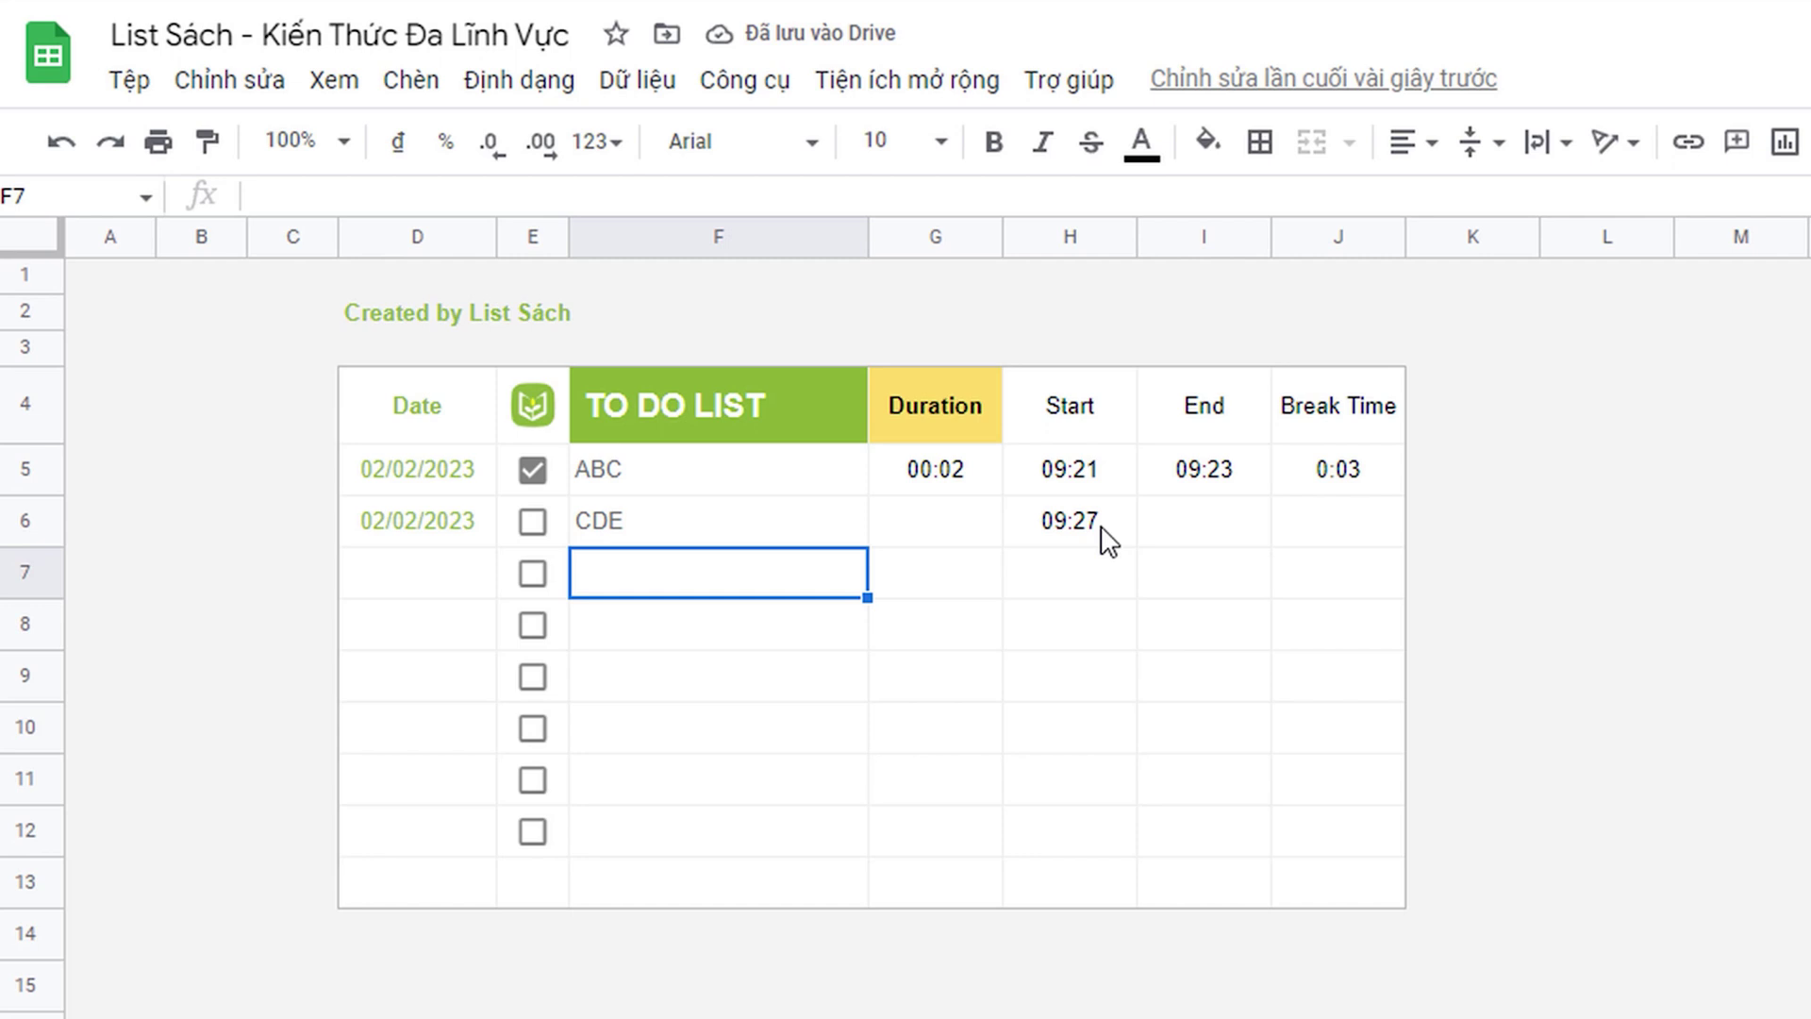
Step: Tick the CDE task's checkbox in E6 to test the formulas, and untick it again
{"action": "left_click", "coordinate": [534, 525]}
{"action": "key", "text": "Right"}
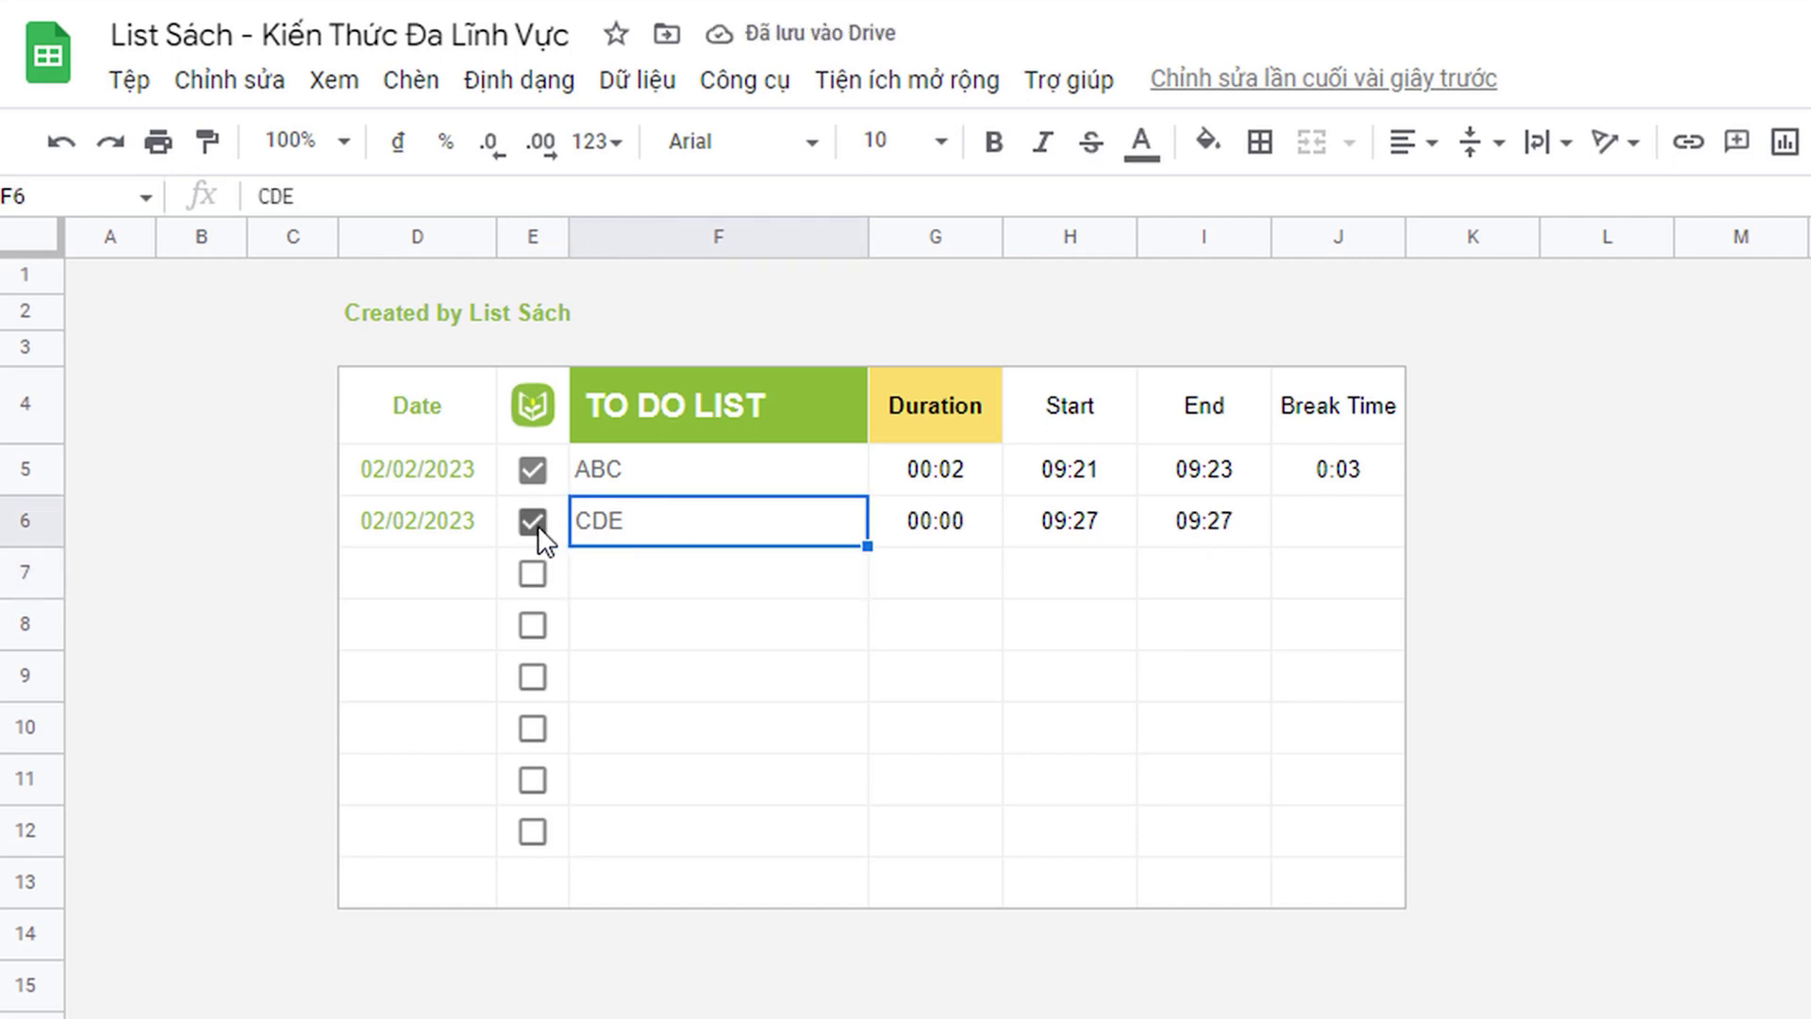
{"action": "left_click", "coordinate": [533, 520]}
Step: Make the date cells D5:D13 bold and give them a light green fill
{"action": "left_click", "coordinate": [473, 416]}
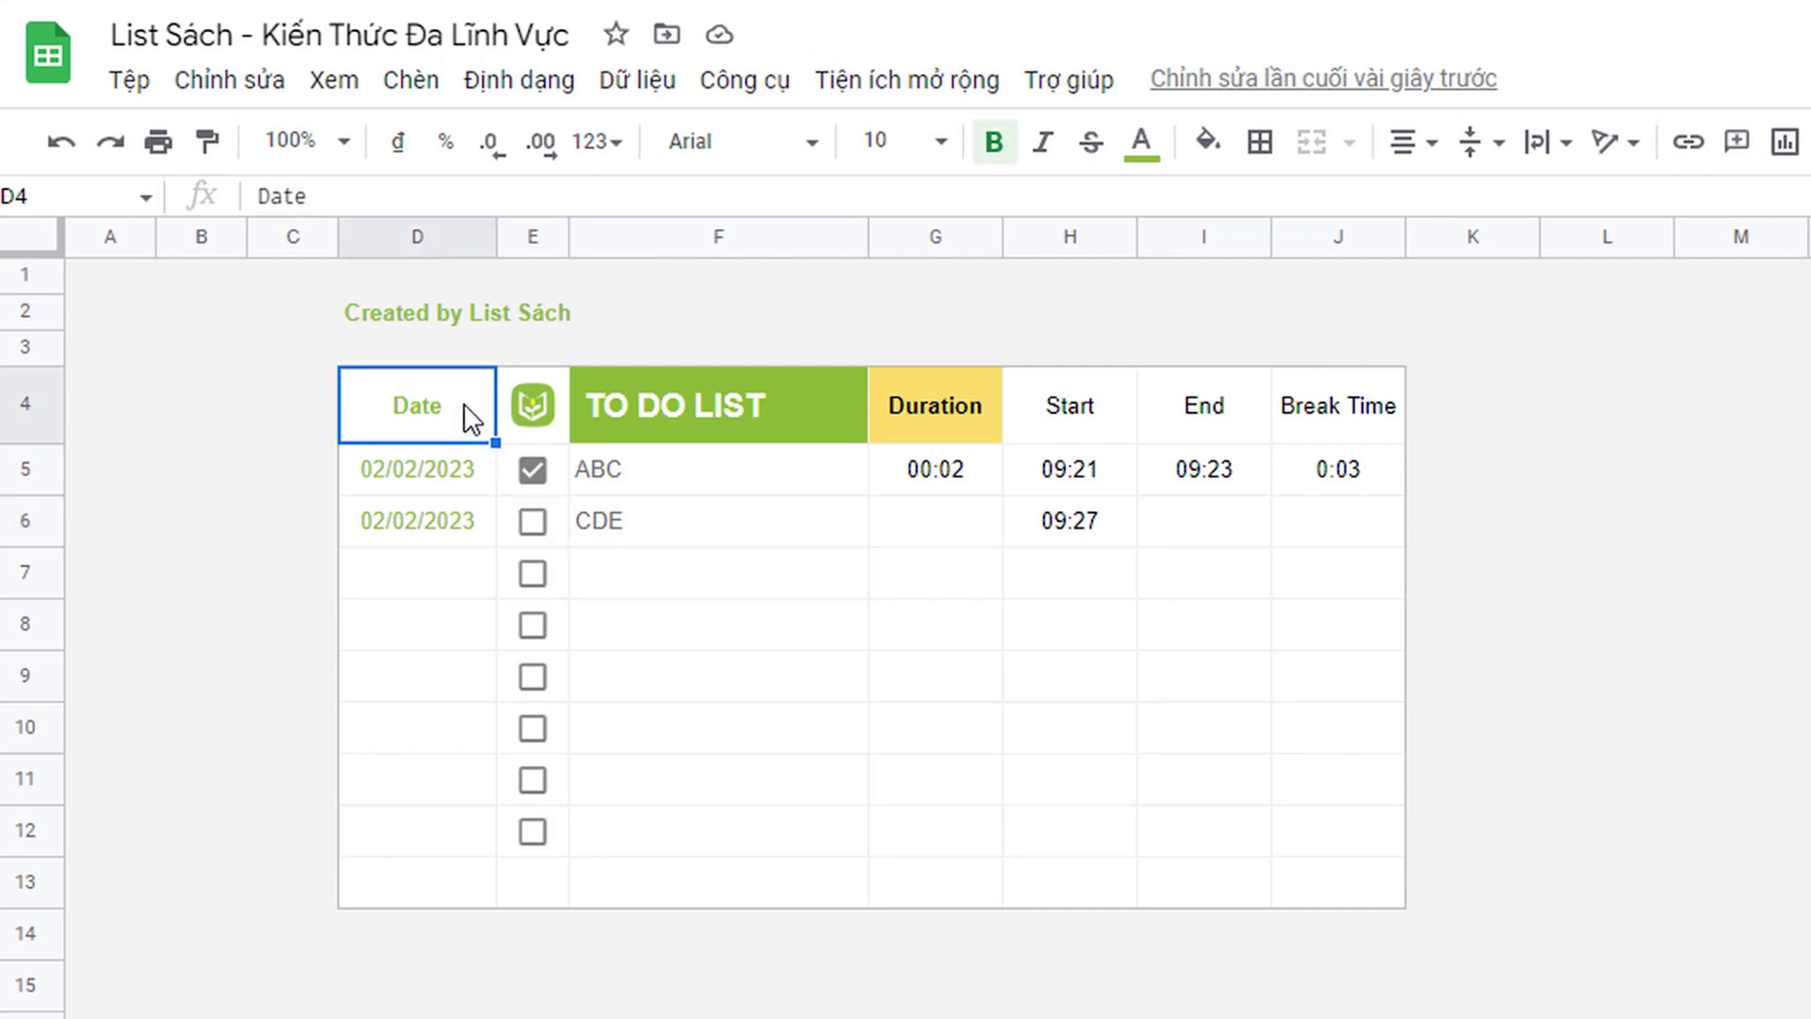
{"action": "left_click", "coordinate": [377, 458]}
{"action": "left_click_drag", "start_coordinate": [444, 477], "coordinate": [447, 523]}
{"action": "left_click_drag", "start_coordinate": [451, 750], "coordinate": [444, 897]}
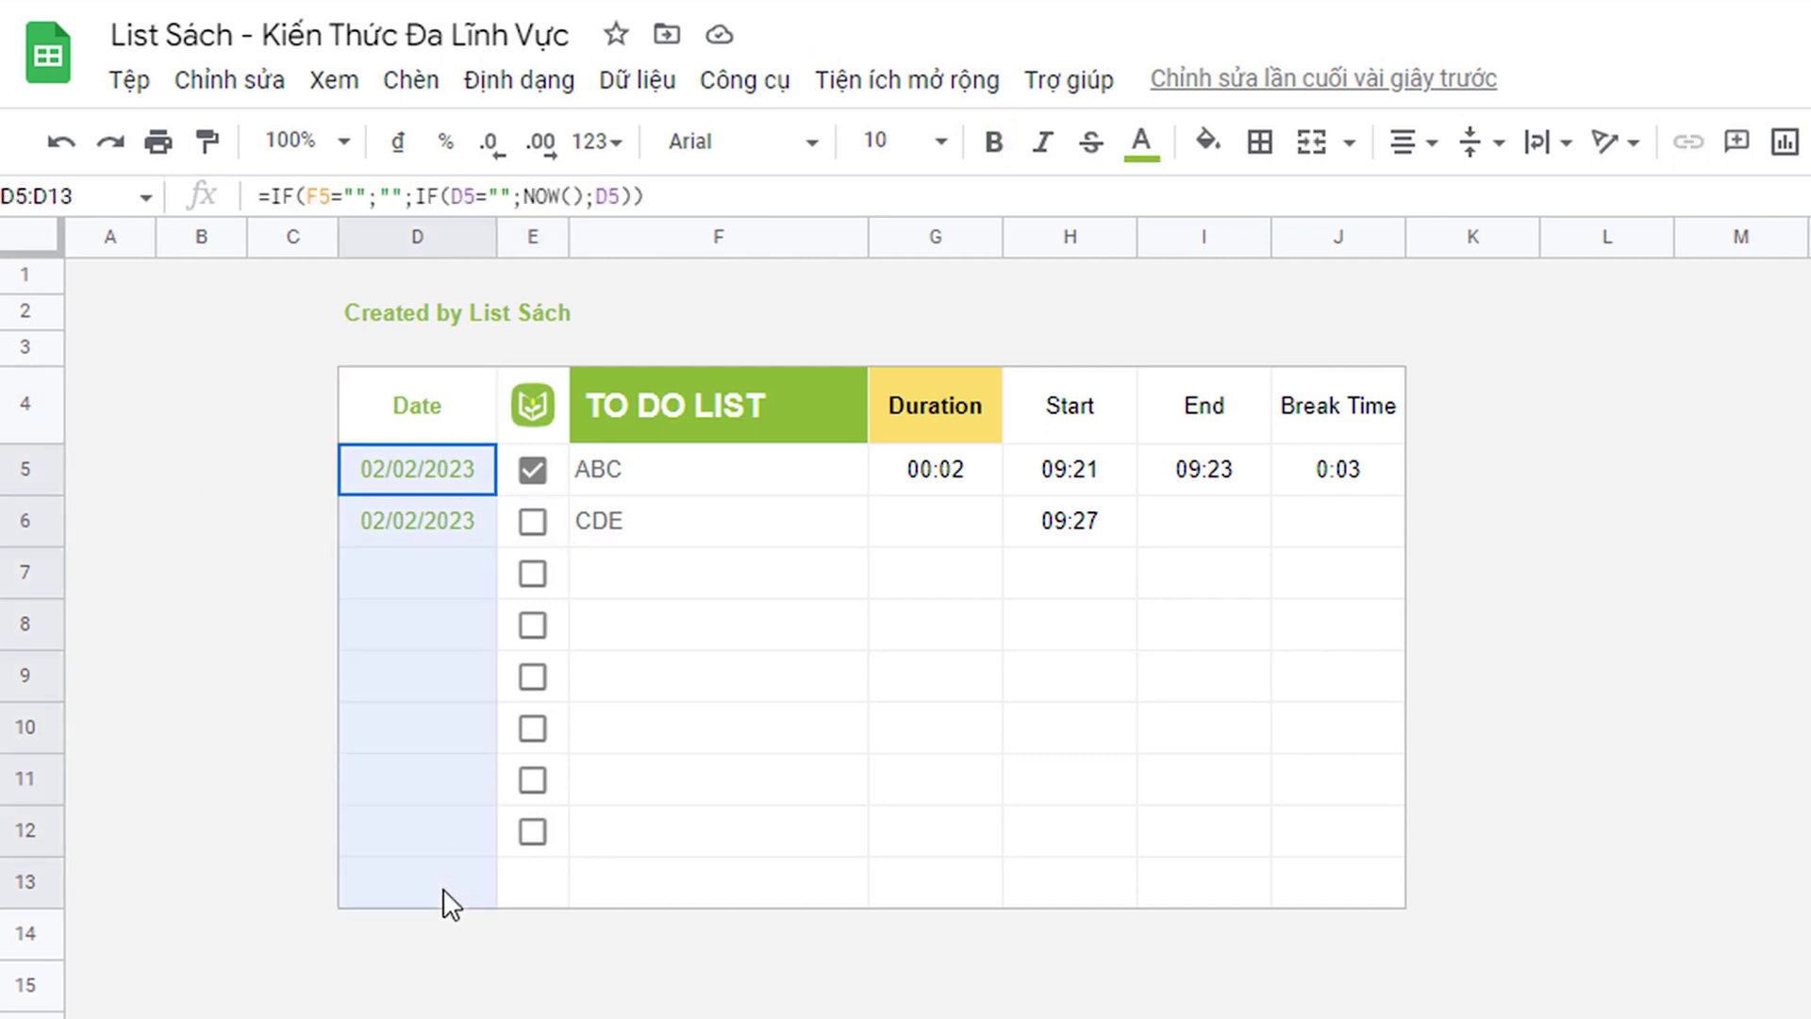
{"action": "left_click", "coordinate": [990, 159]}
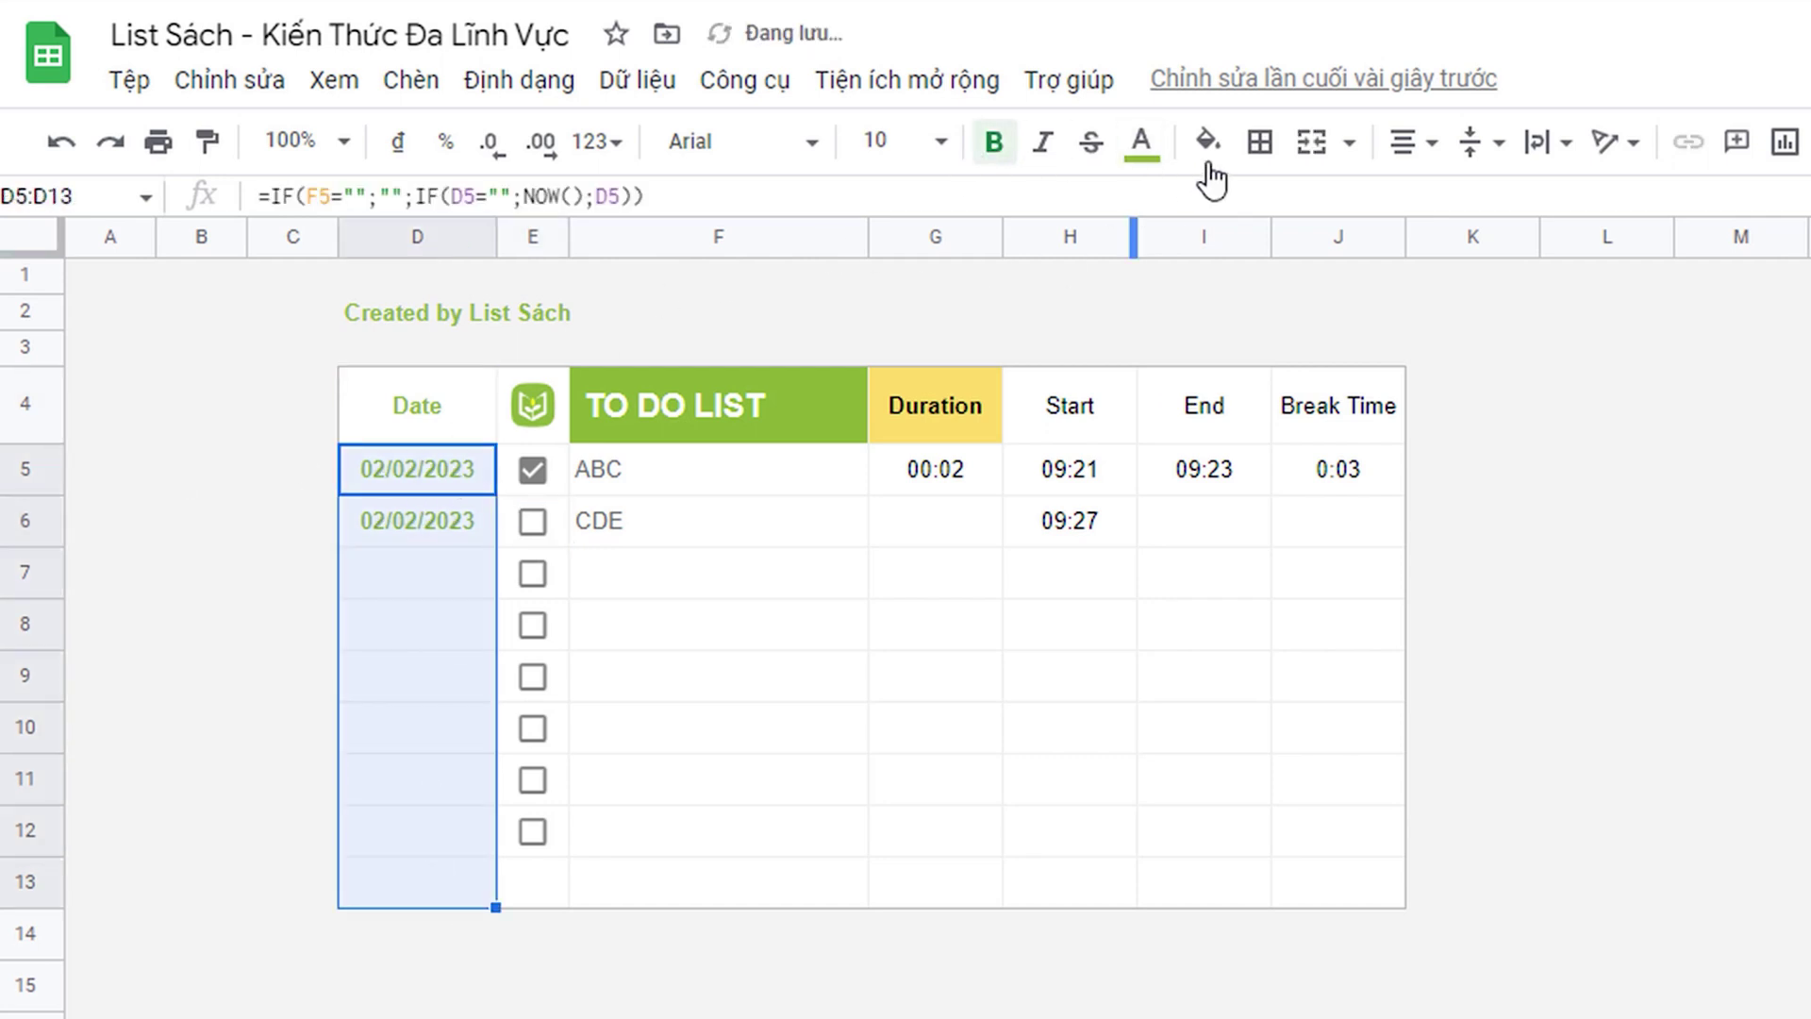
{"action": "left_click", "coordinate": [1207, 141]}
{"action": "left_click", "coordinate": [1369, 336]}
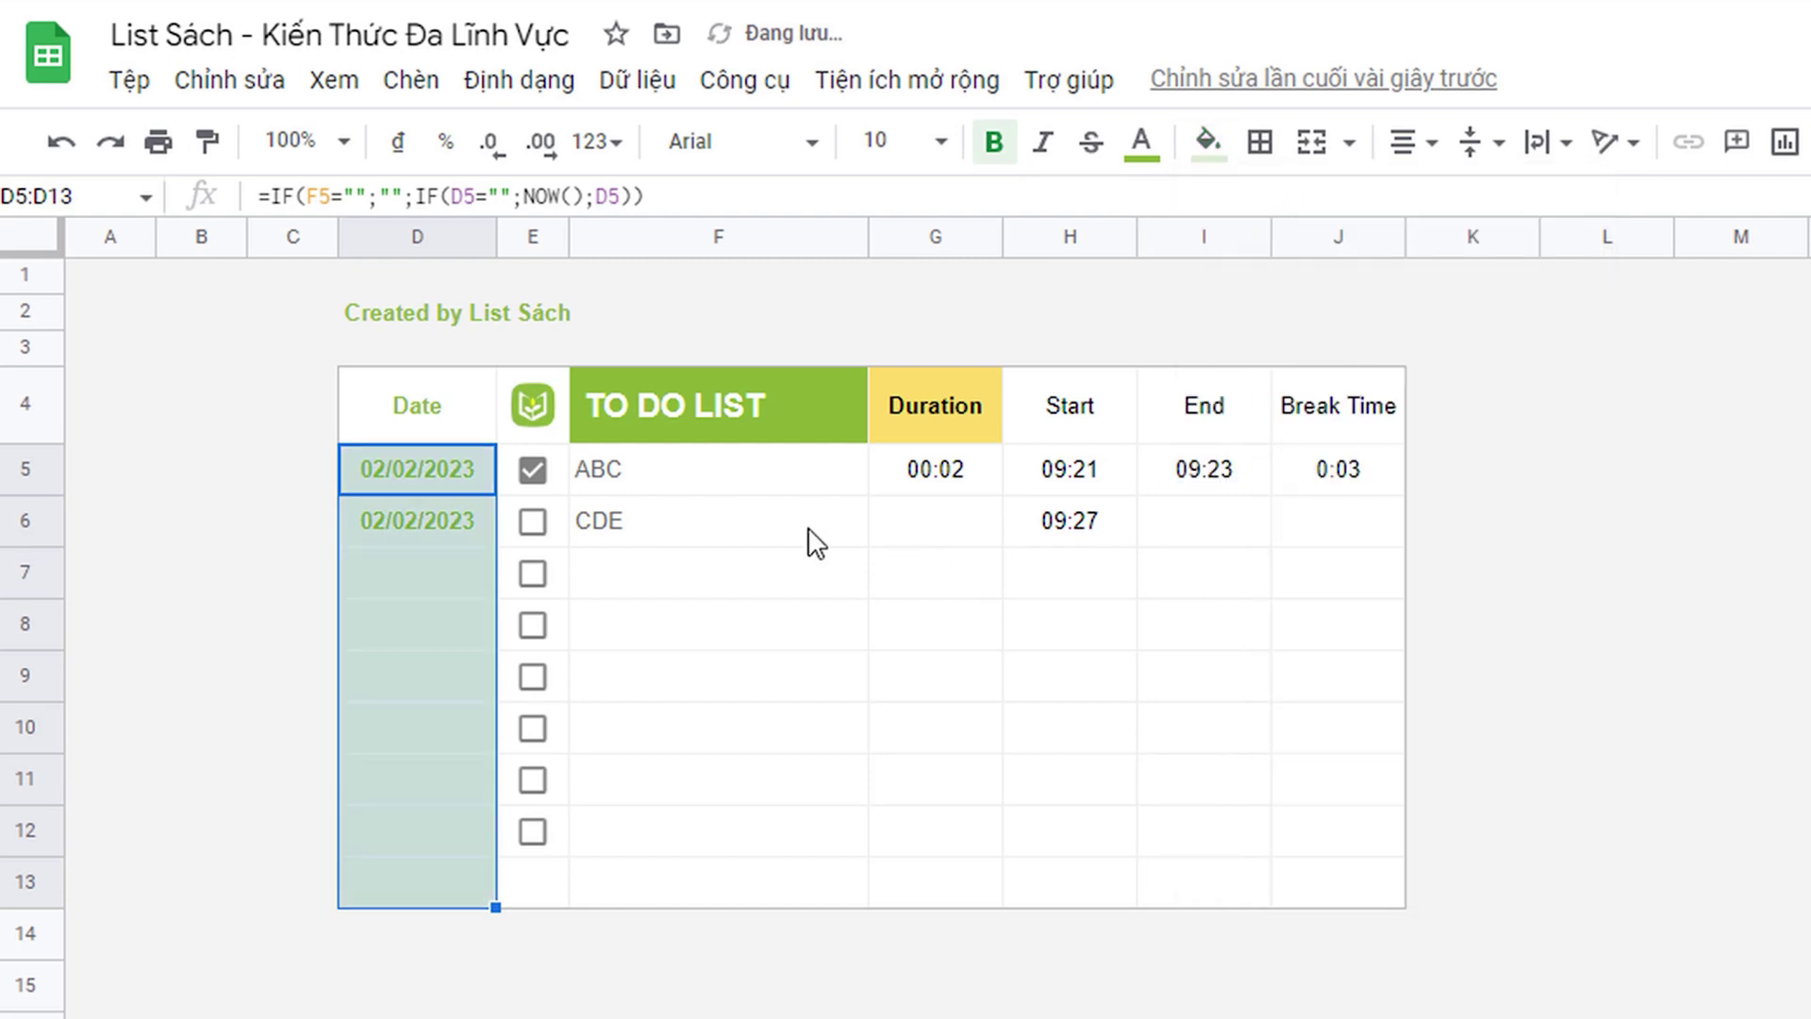
{"action": "left_click", "coordinate": [703, 581]}
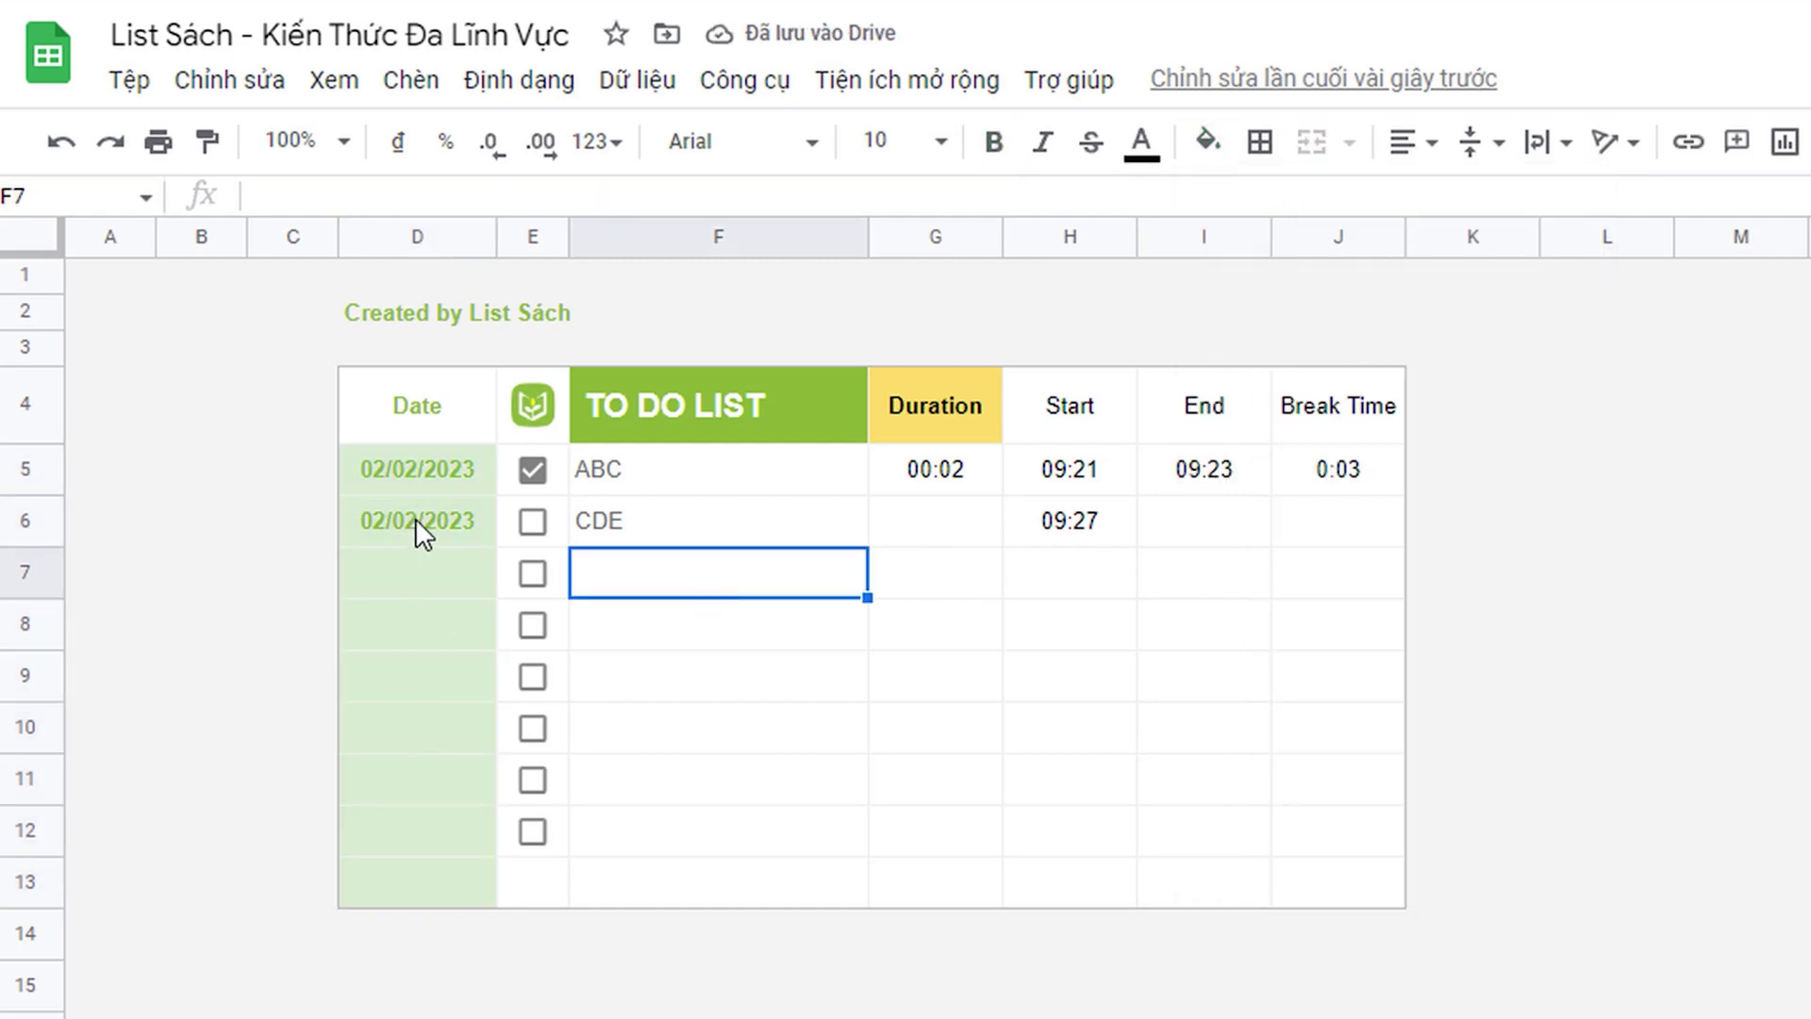
Step: Add a conditional formatting rule starting from date cell D5 with the custom formula =$E5=TRUE
{"action": "left_click", "coordinate": [426, 462]}
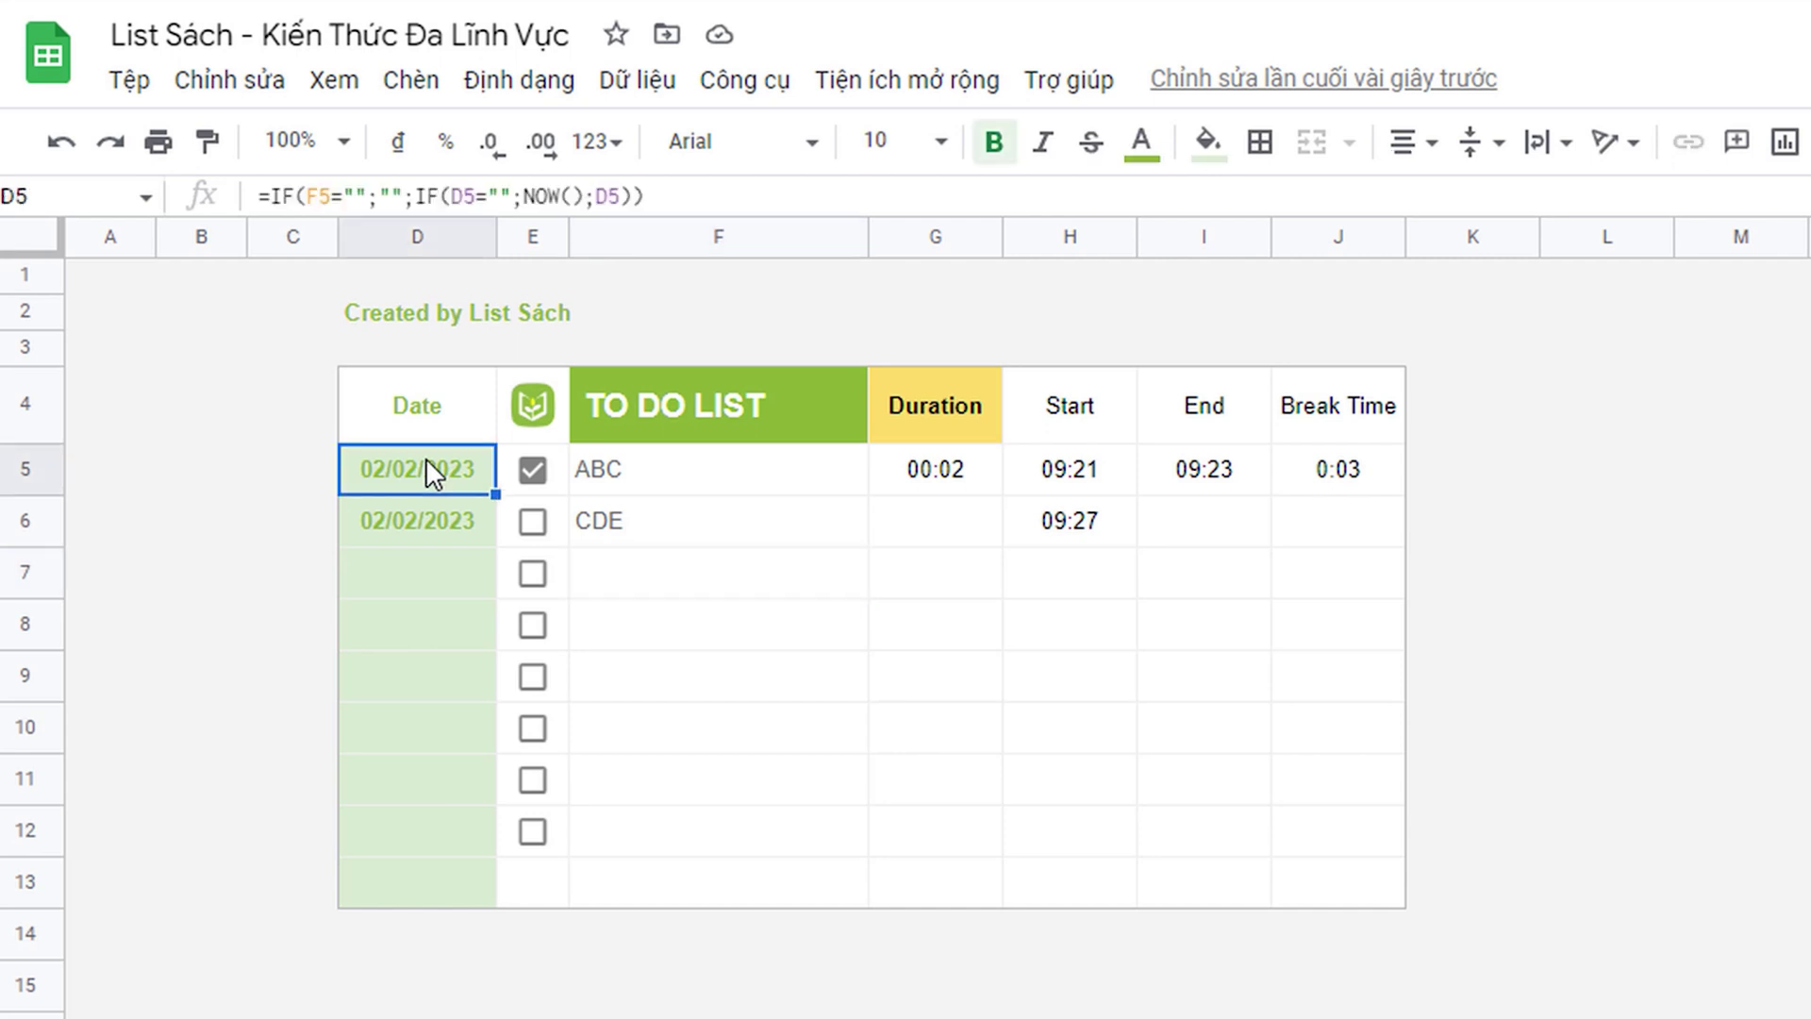
{"action": "left_click", "coordinate": [514, 81]}
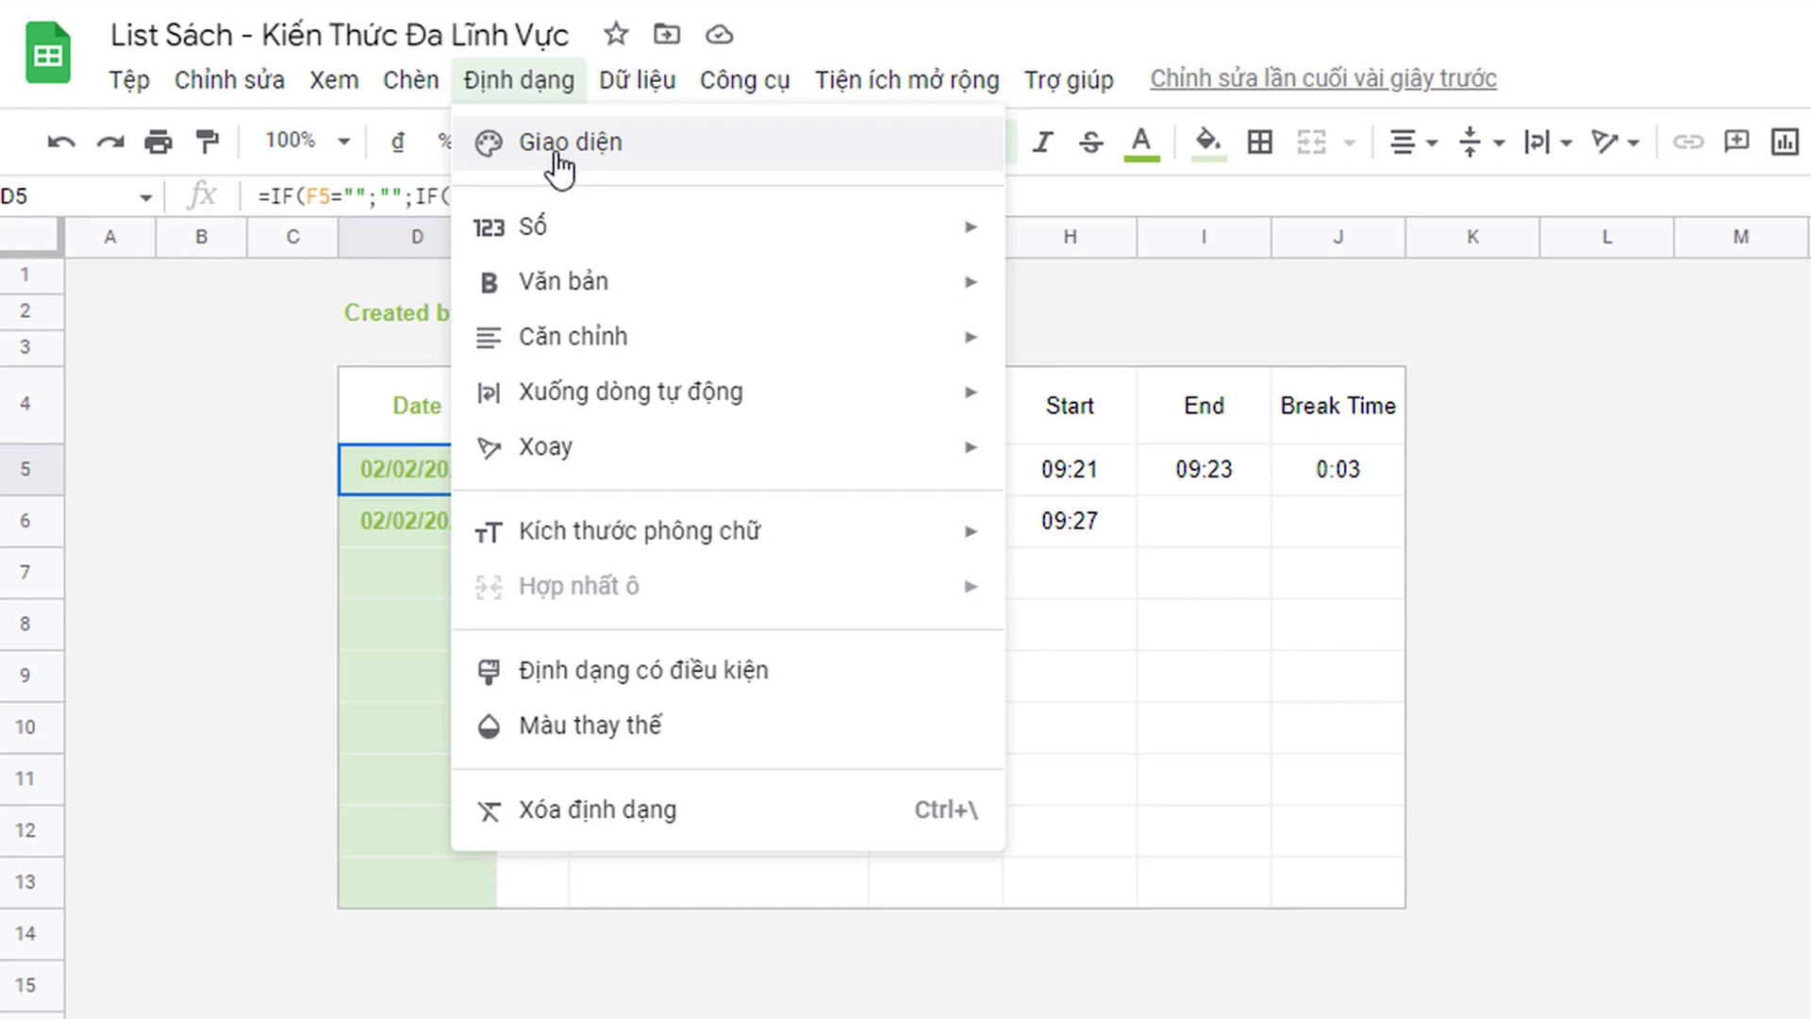
{"action": "left_click", "coordinate": [789, 663]}
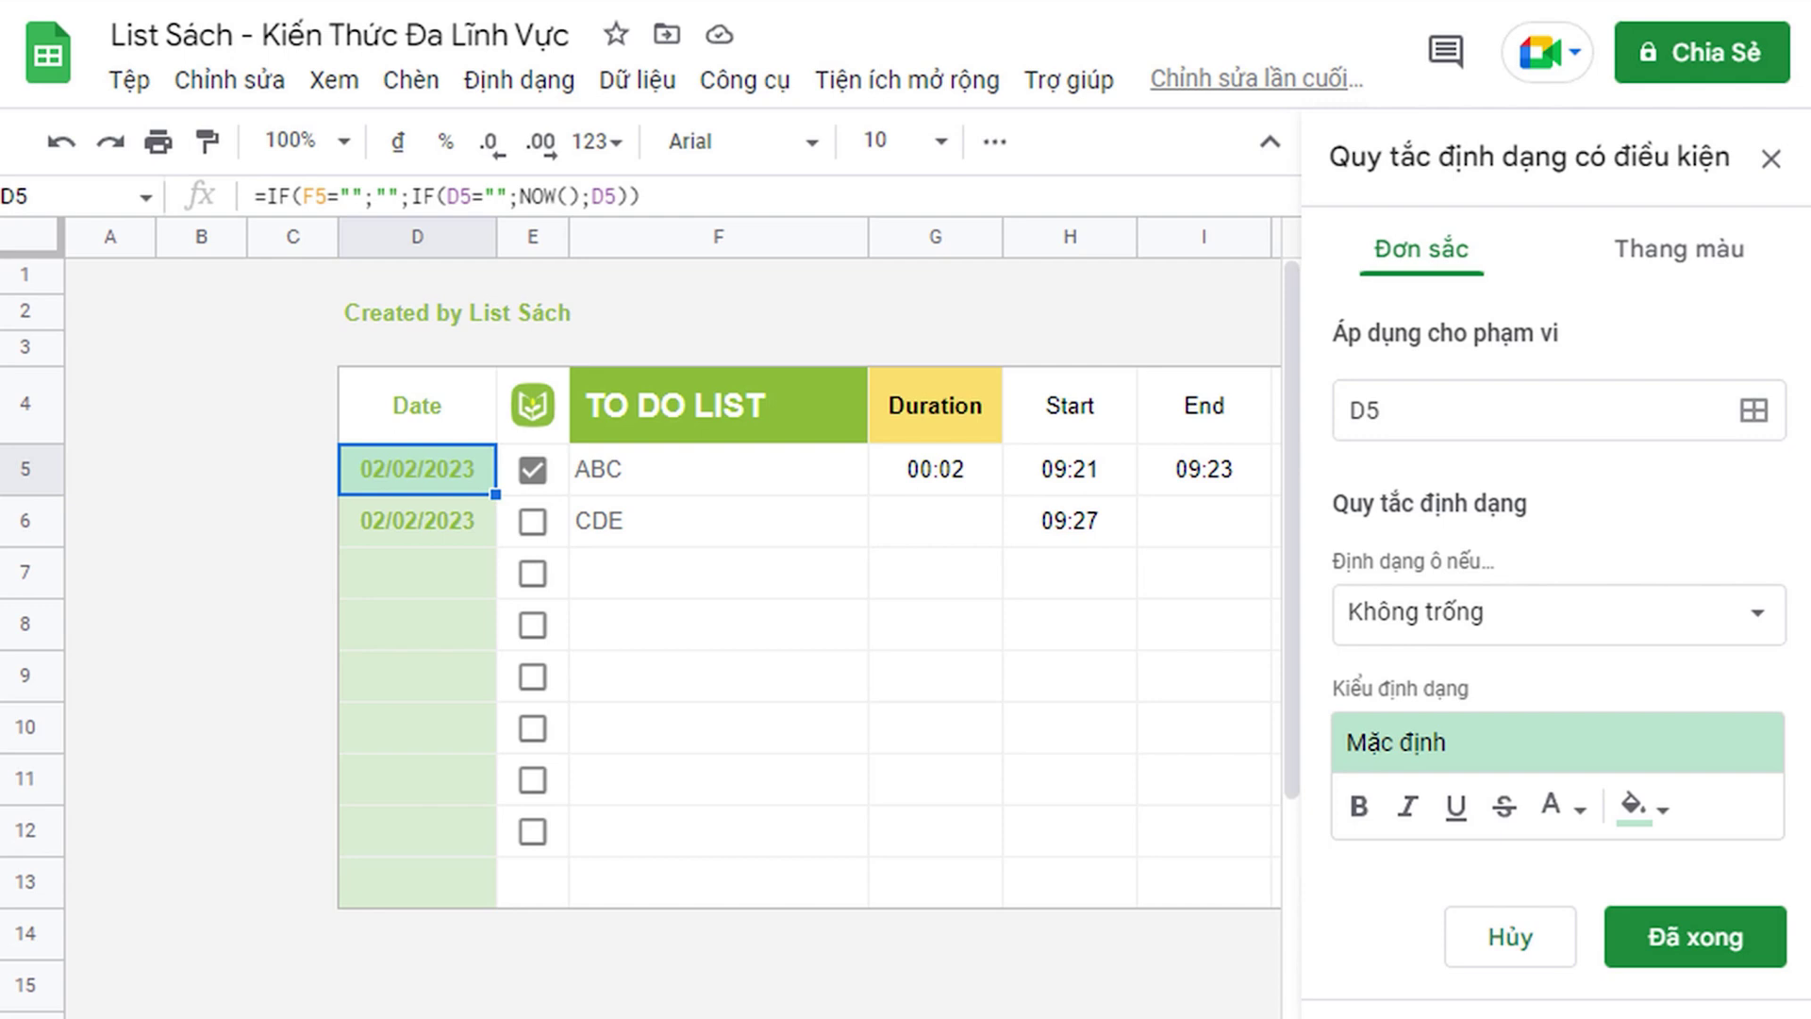
{"action": "left_click", "coordinate": [1479, 390]}
{"action": "left_click", "coordinate": [1509, 613]}
{"action": "scroll", "coordinate": [1576, 905], "scroll_direction": "down", "scroll_amount": 3}
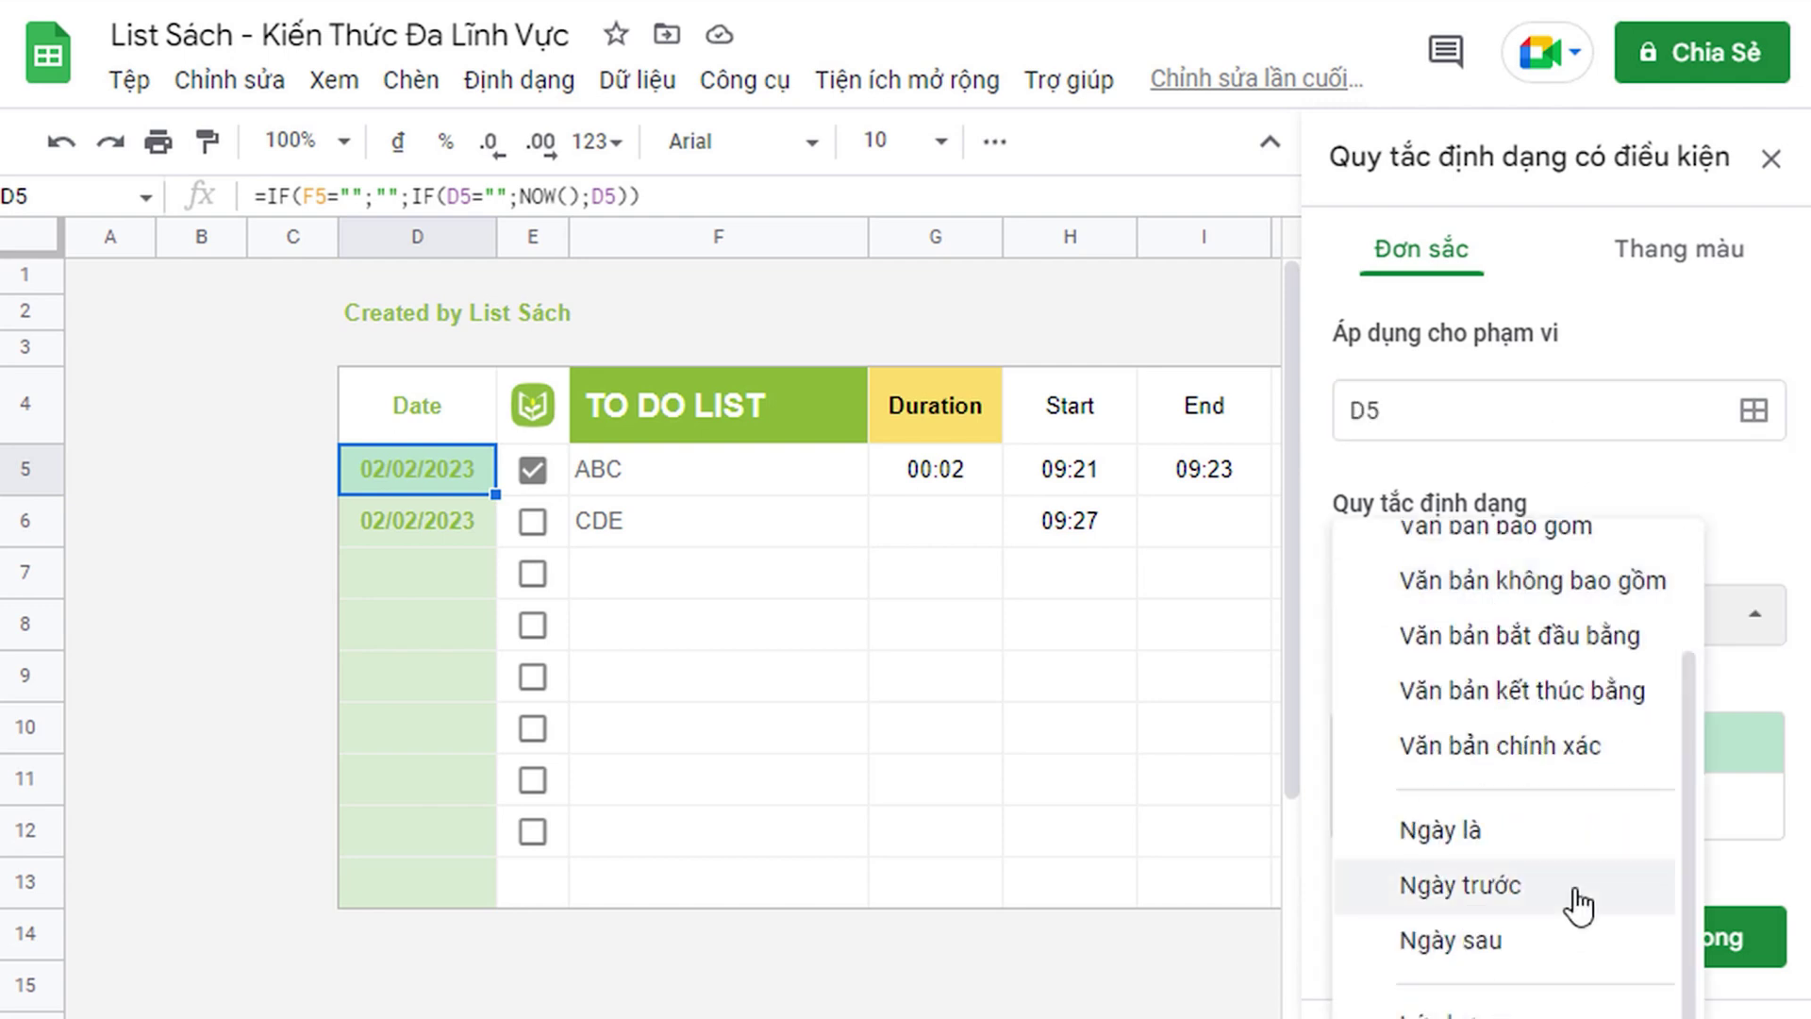
{"action": "scroll", "coordinate": [1577, 905], "scroll_direction": "down", "scroll_amount": 3}
{"action": "left_click", "coordinate": [1468, 691]}
{"action": "type", "text": "="}
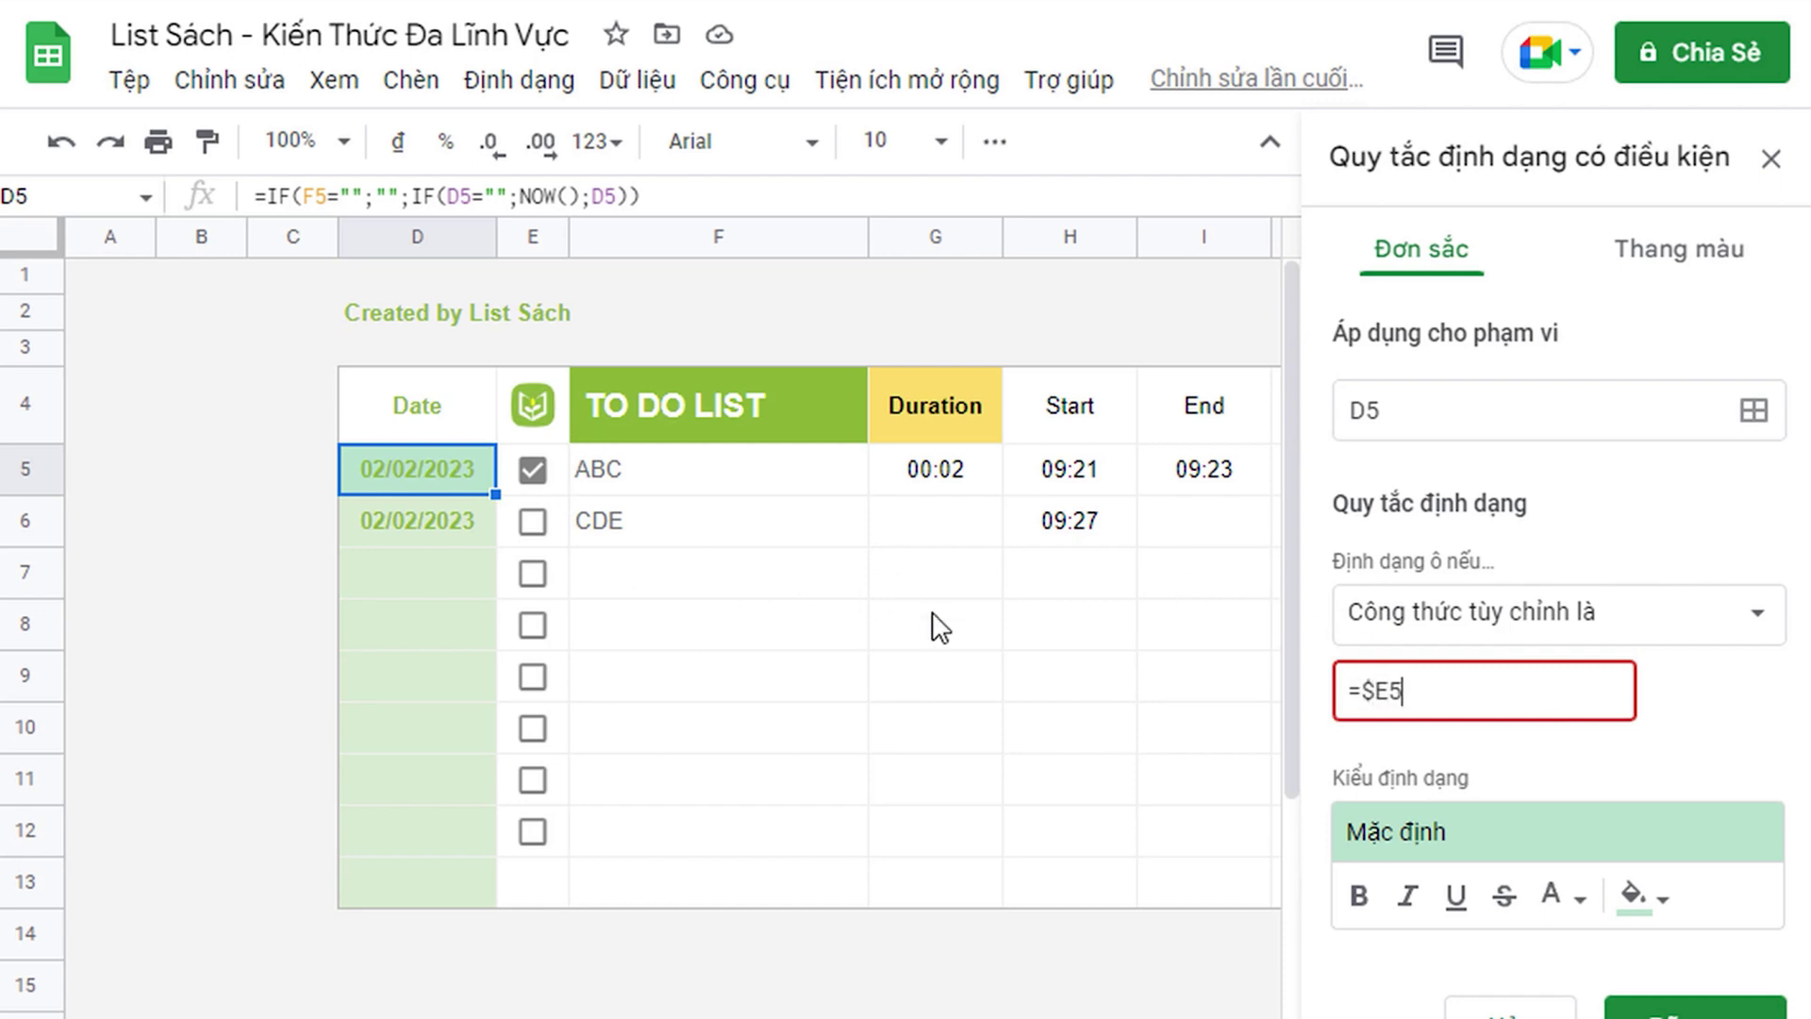
{"action": "type", "text": "$E5=TRUE"}
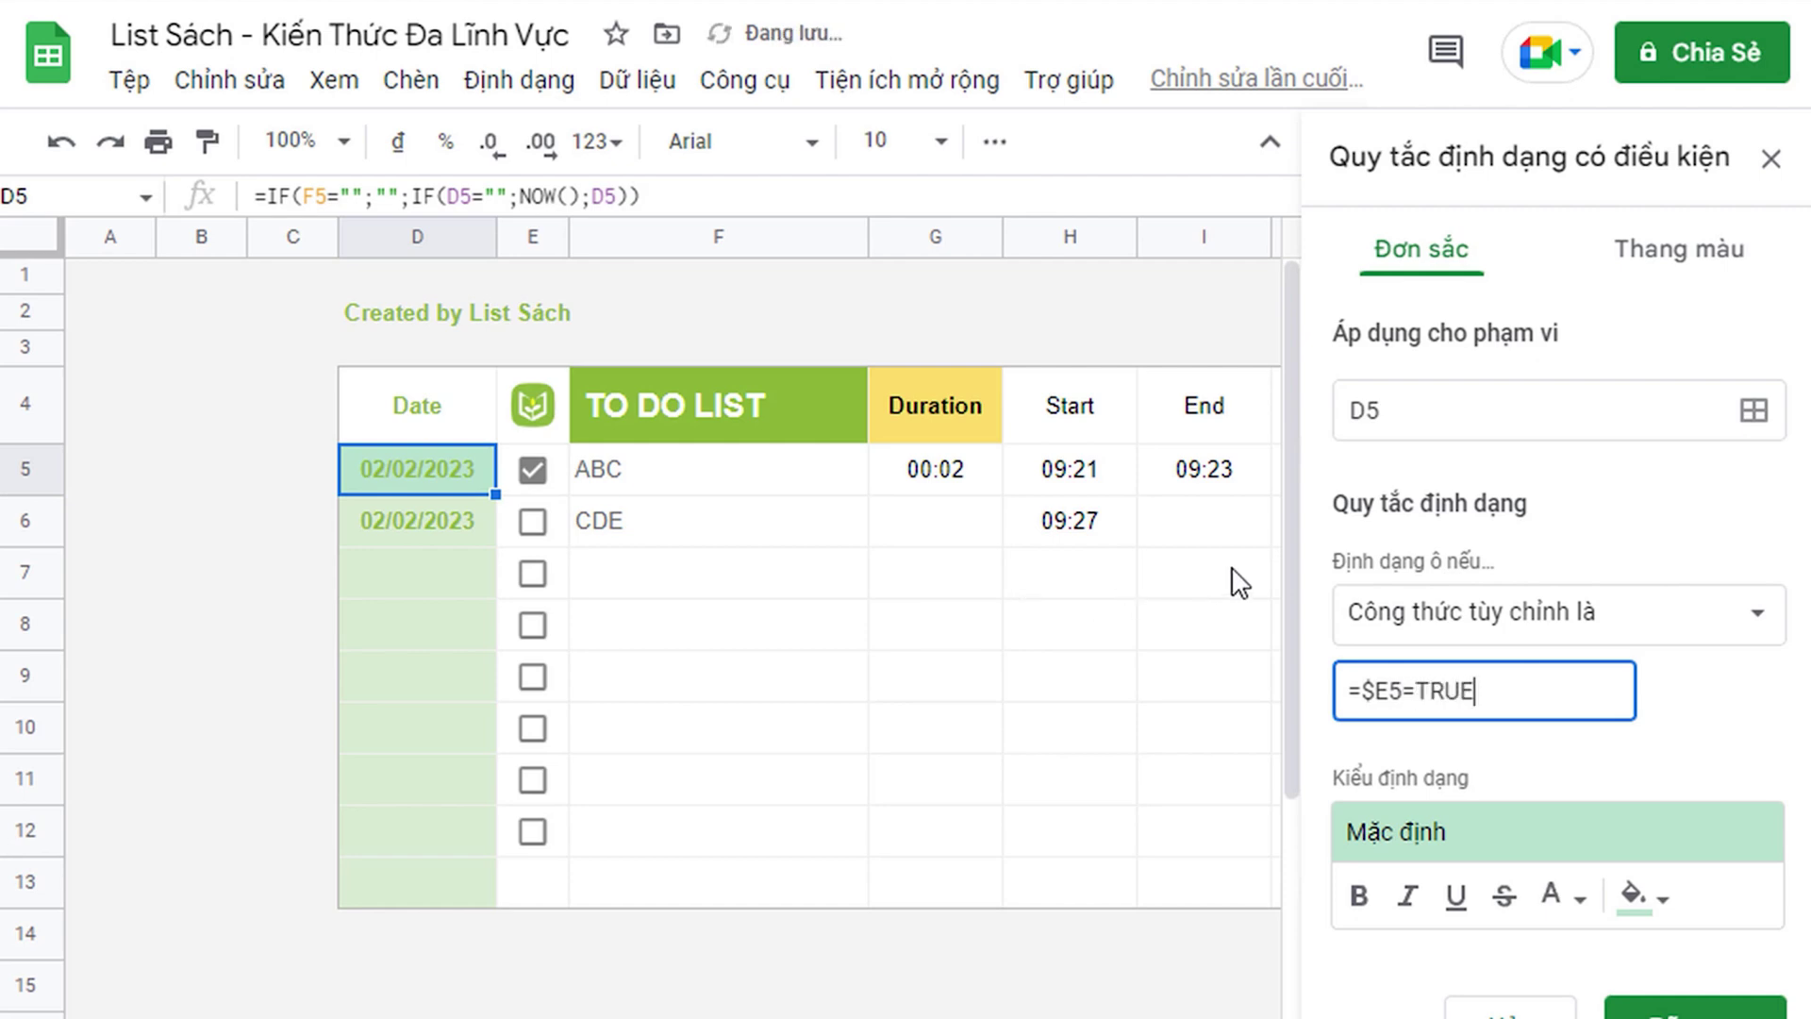
Step: Extend the conditional formatting rule's range to D5:J so it covers the whole task rows
{"action": "left_click", "coordinate": [1413, 413]}
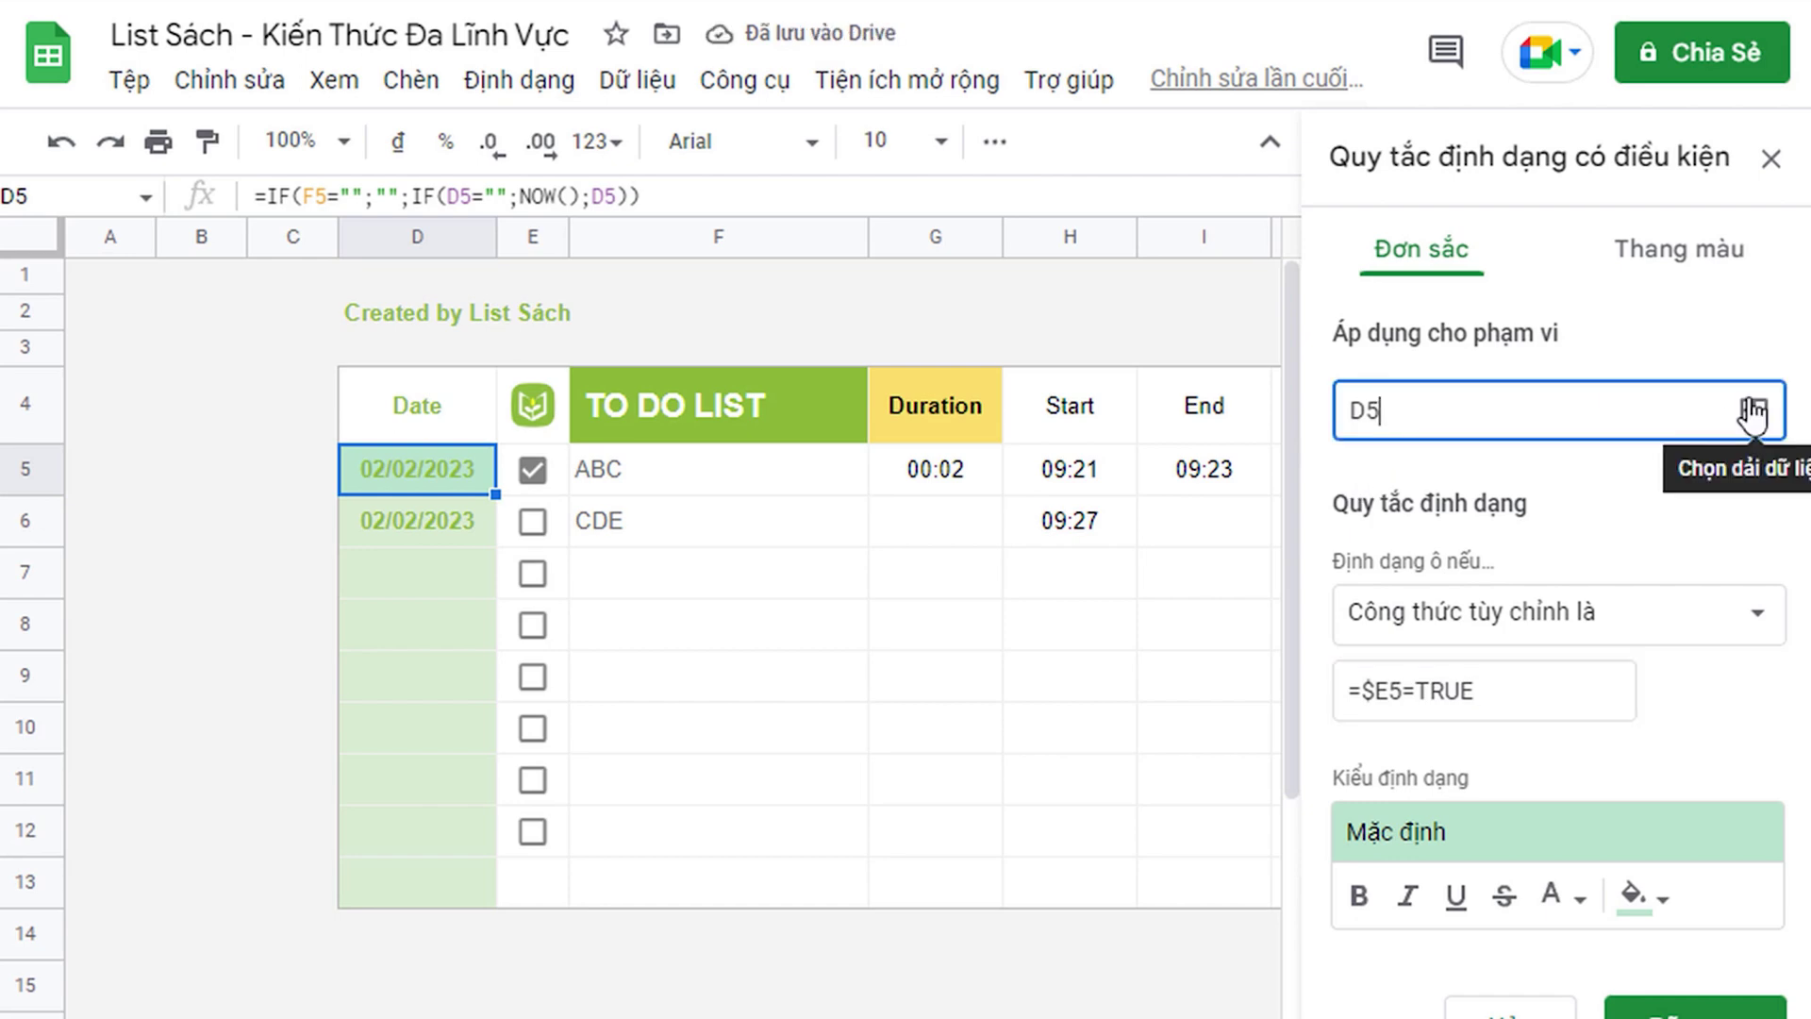
{"action": "scroll", "coordinate": [1057, 651], "scroll_direction": "right", "scroll_amount": 3}
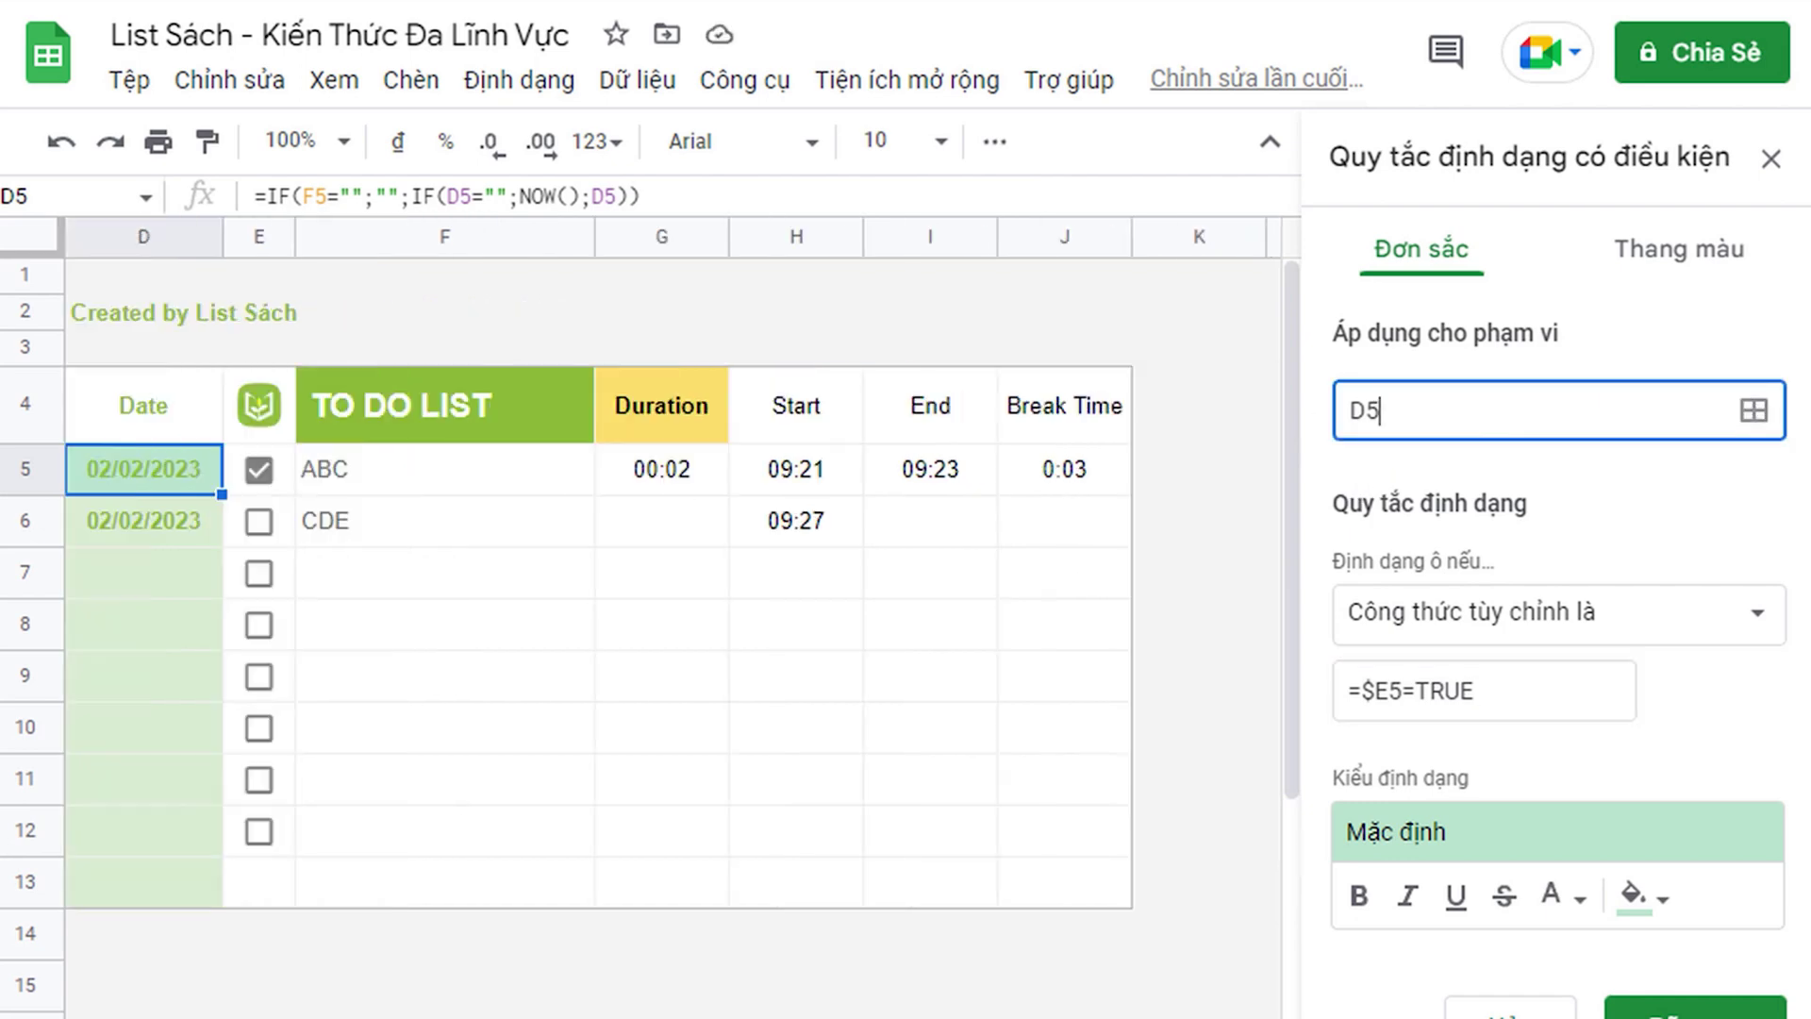
{"action": "left_click", "coordinate": [1423, 415]}
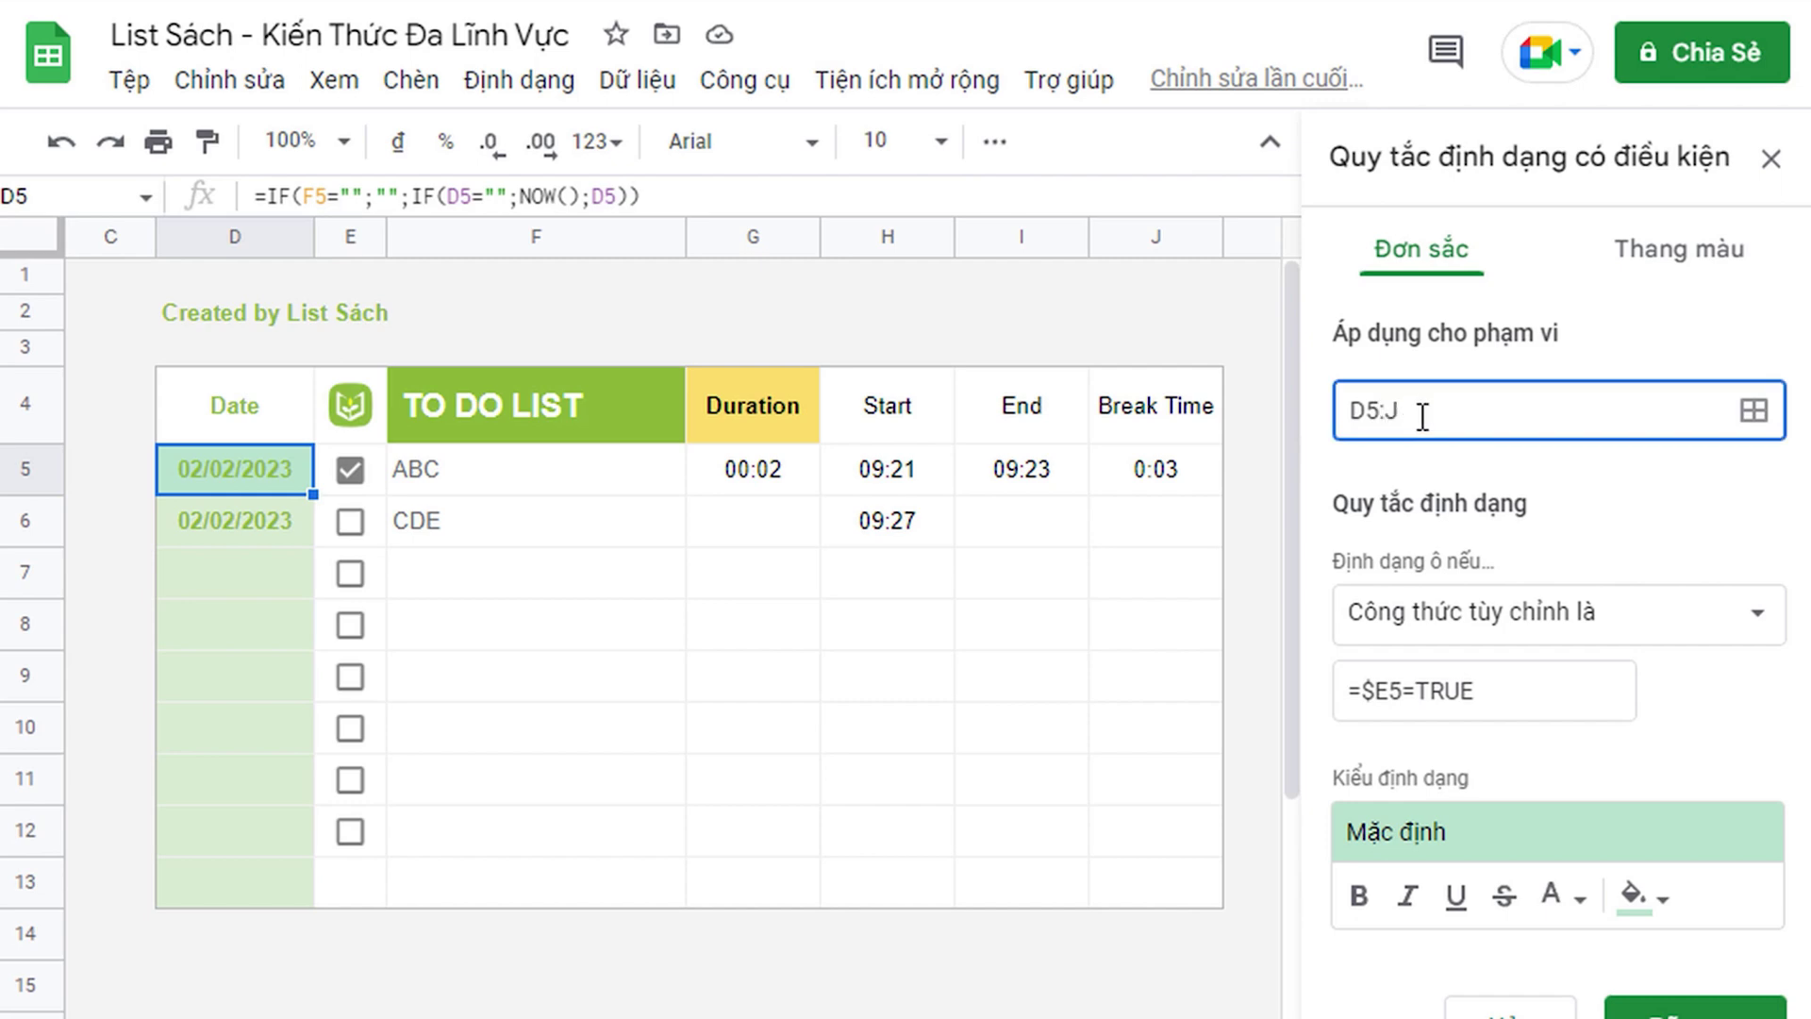
{"action": "type", "text": ":J"}
{"action": "left_click", "coordinate": [1511, 502]}
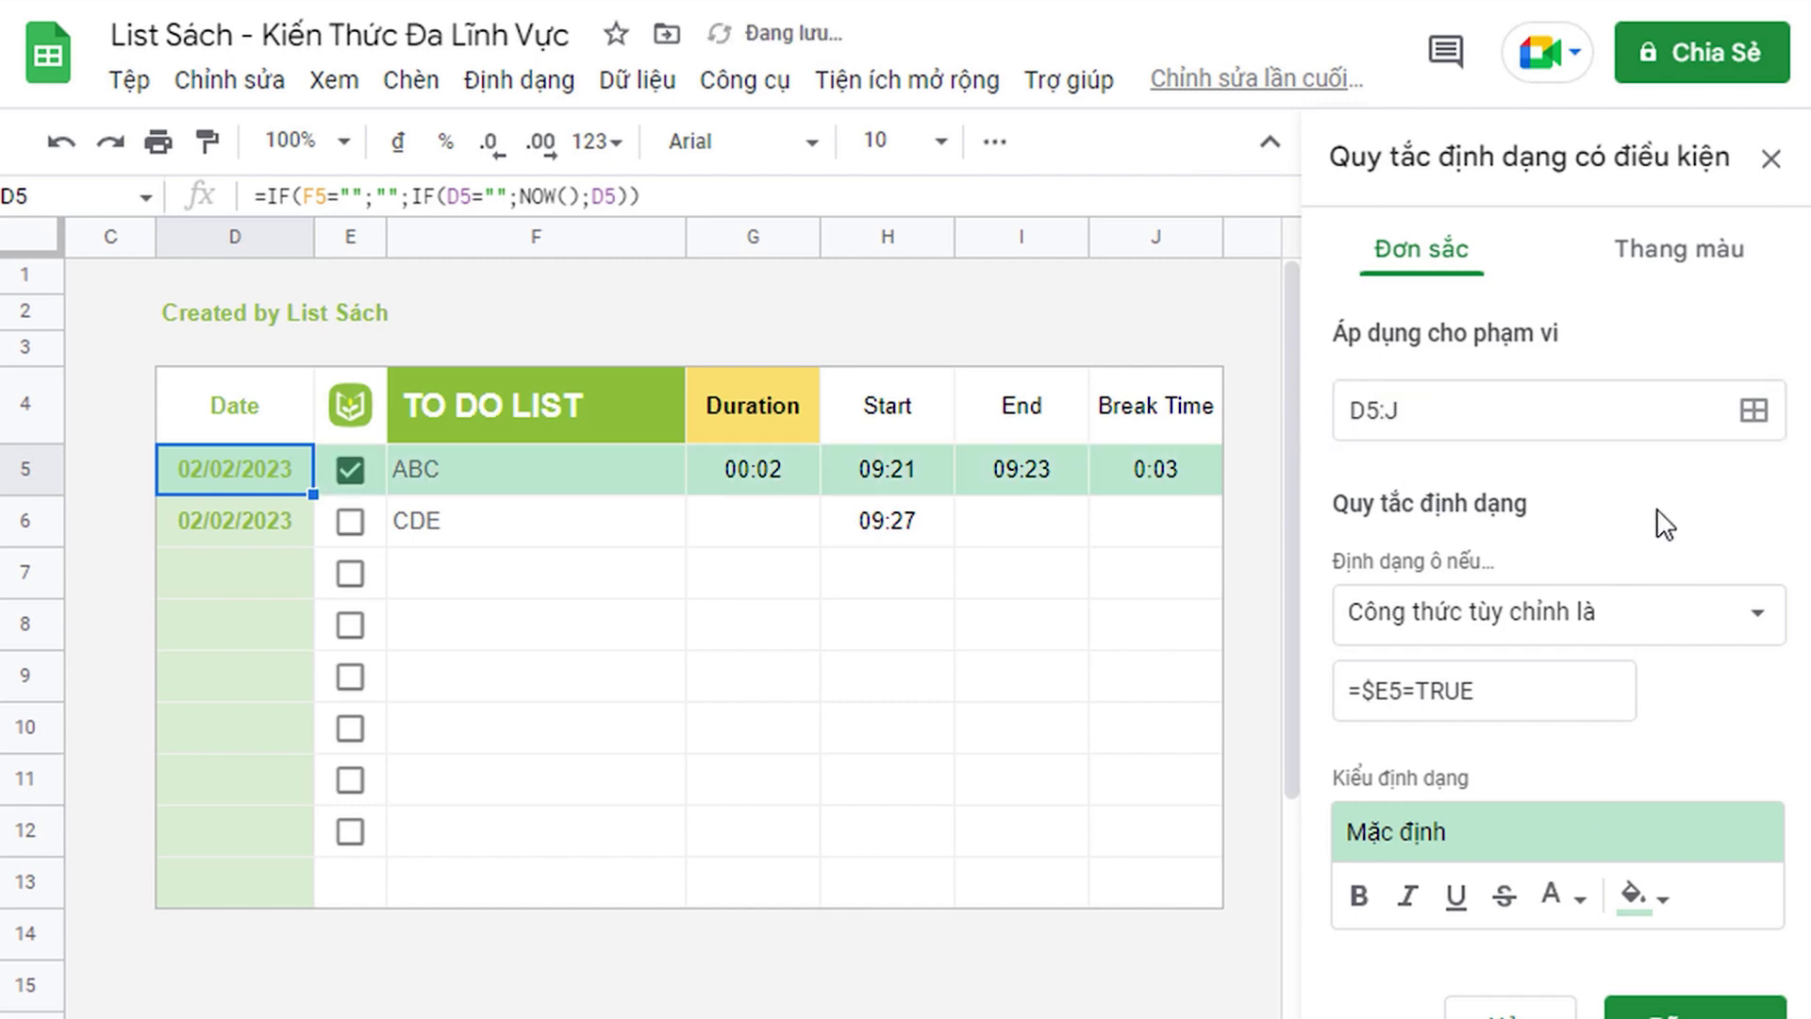
Step: Give the rule's format grey text and a light grey fill, save the rule and close the conditional formatting settings
{"action": "left_click", "coordinate": [1564, 898]}
{"action": "left_click", "coordinate": [1516, 1009]}
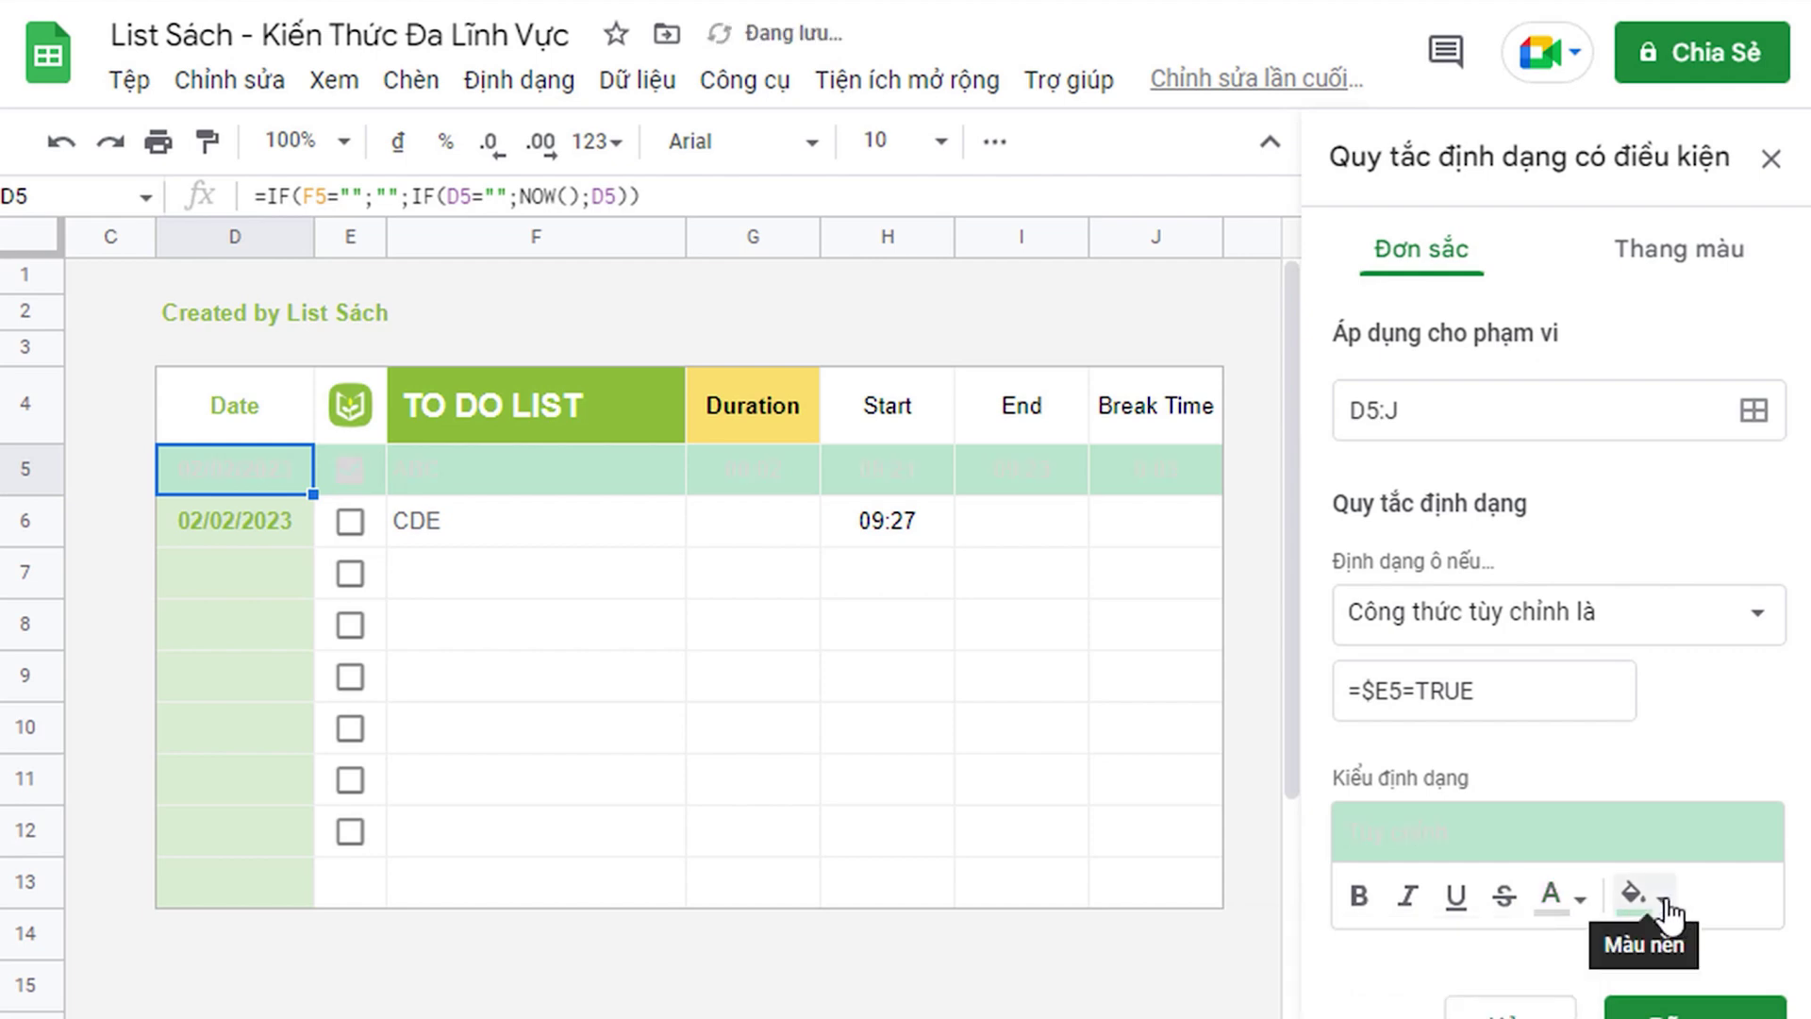
{"action": "left_click", "coordinate": [1639, 911]}
{"action": "left_click", "coordinate": [1561, 1009]}
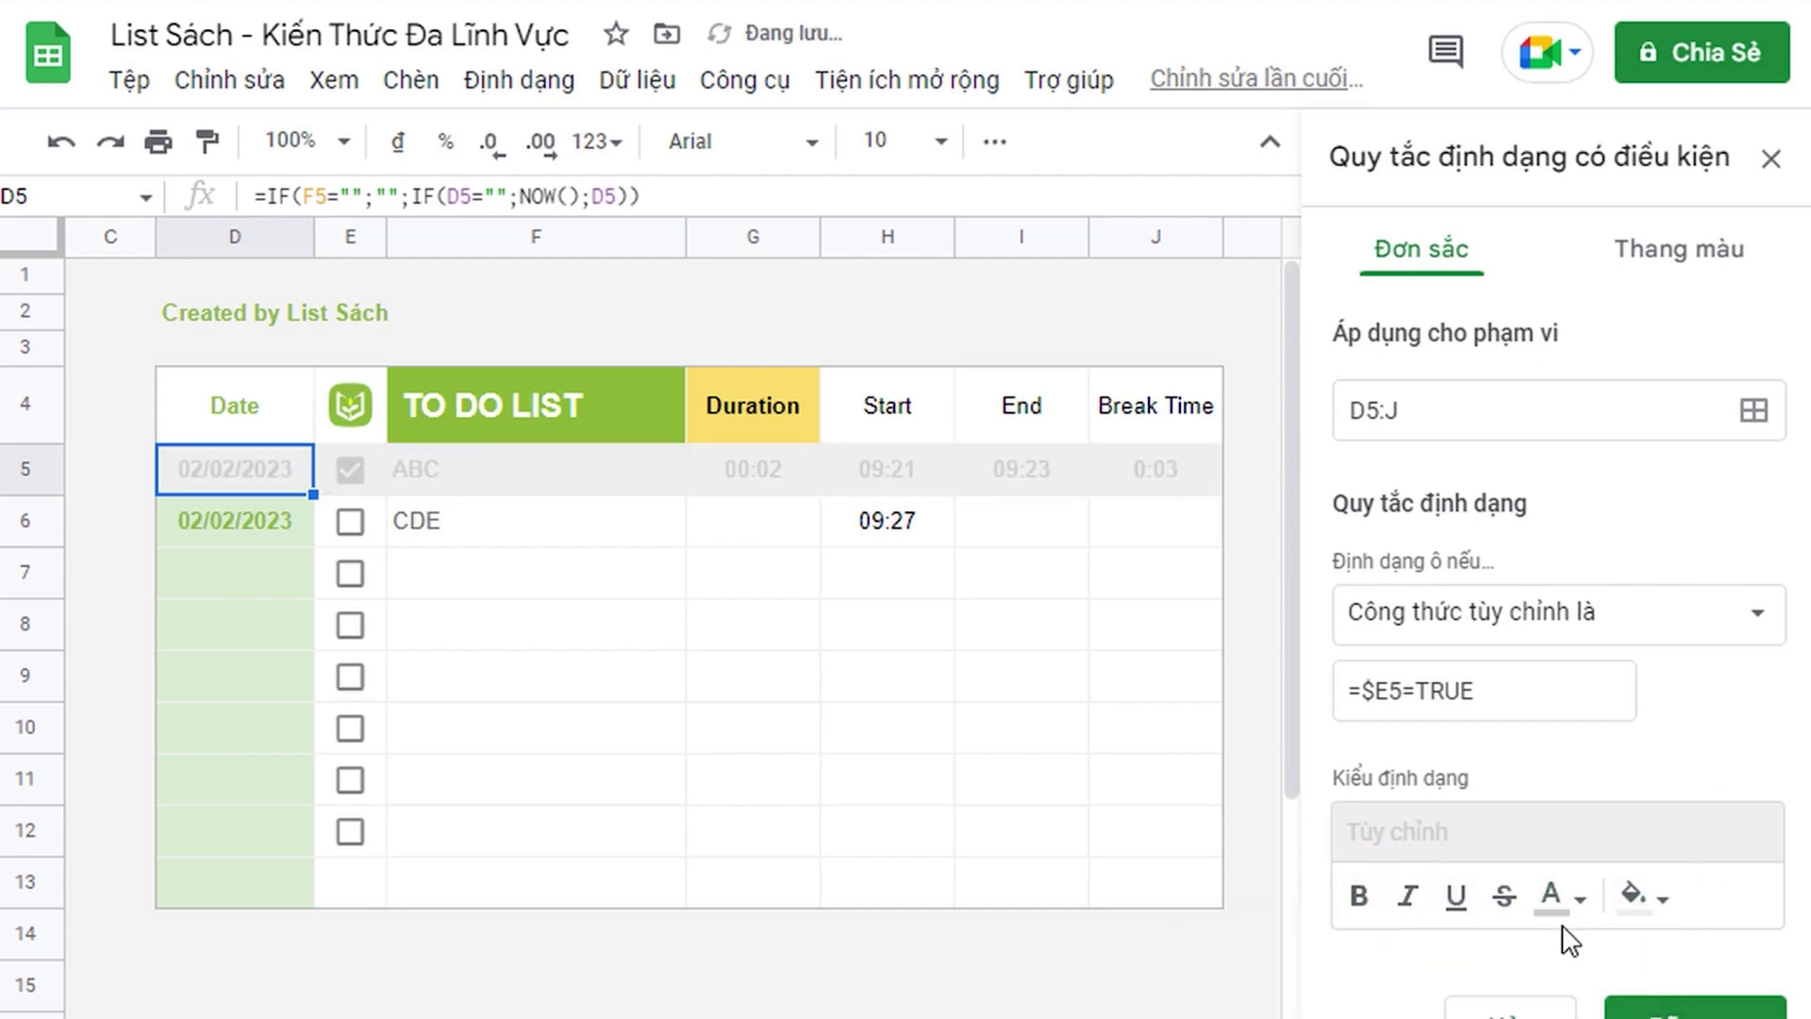
{"action": "left_click", "coordinate": [1695, 1007]}
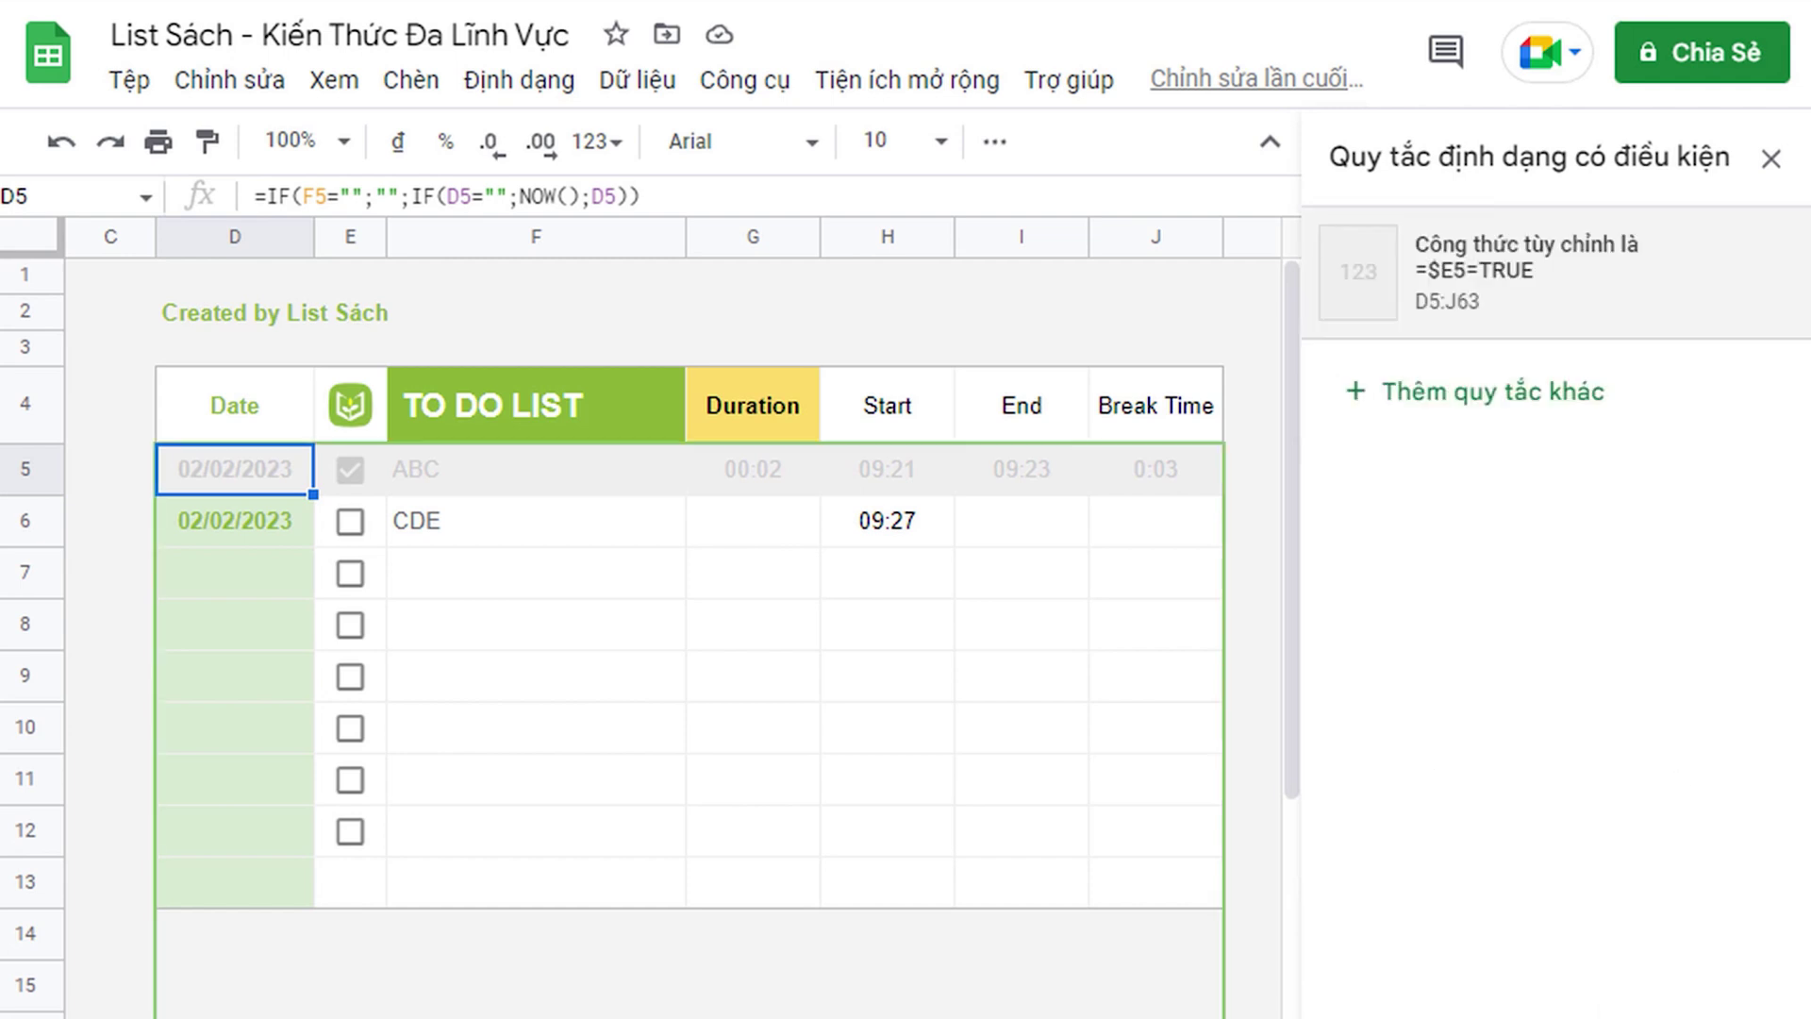
{"action": "left_click", "coordinate": [1790, 179]}
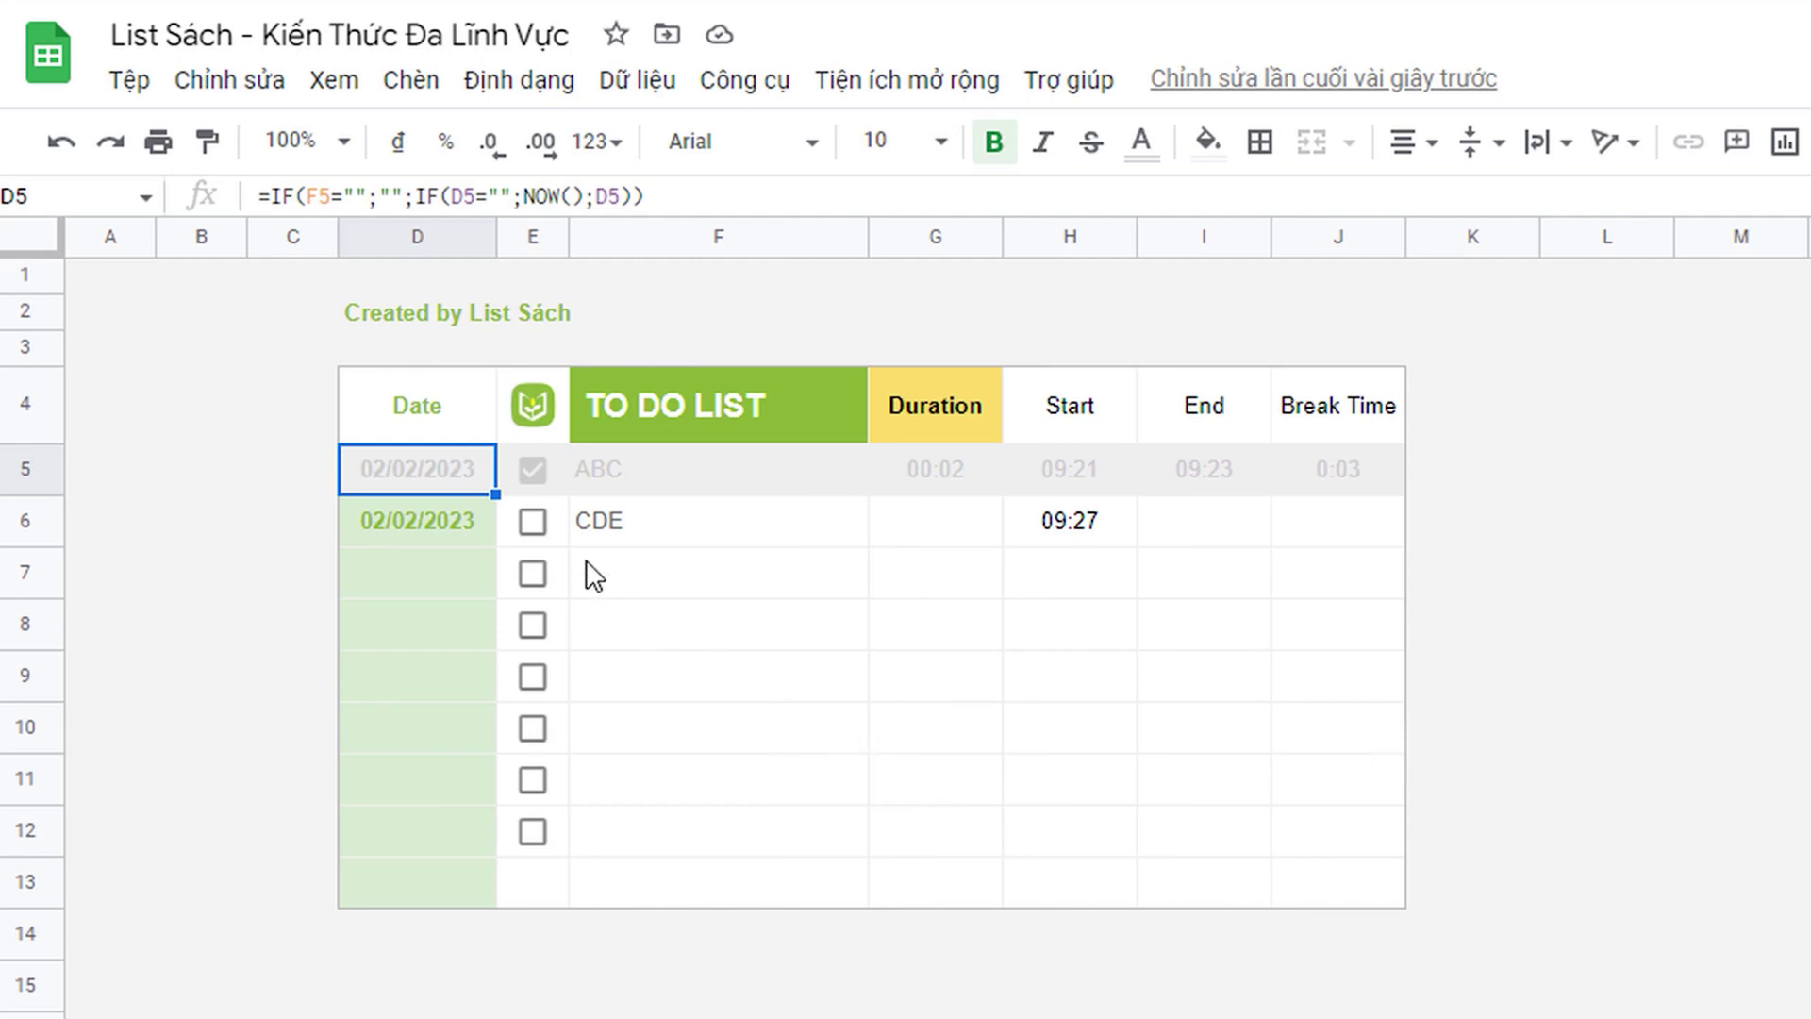
Step: Test the rule by ticking off the CDE task in E6 and a new task named Hoàn thành entered in F7
{"action": "left_click", "coordinate": [534, 522]}
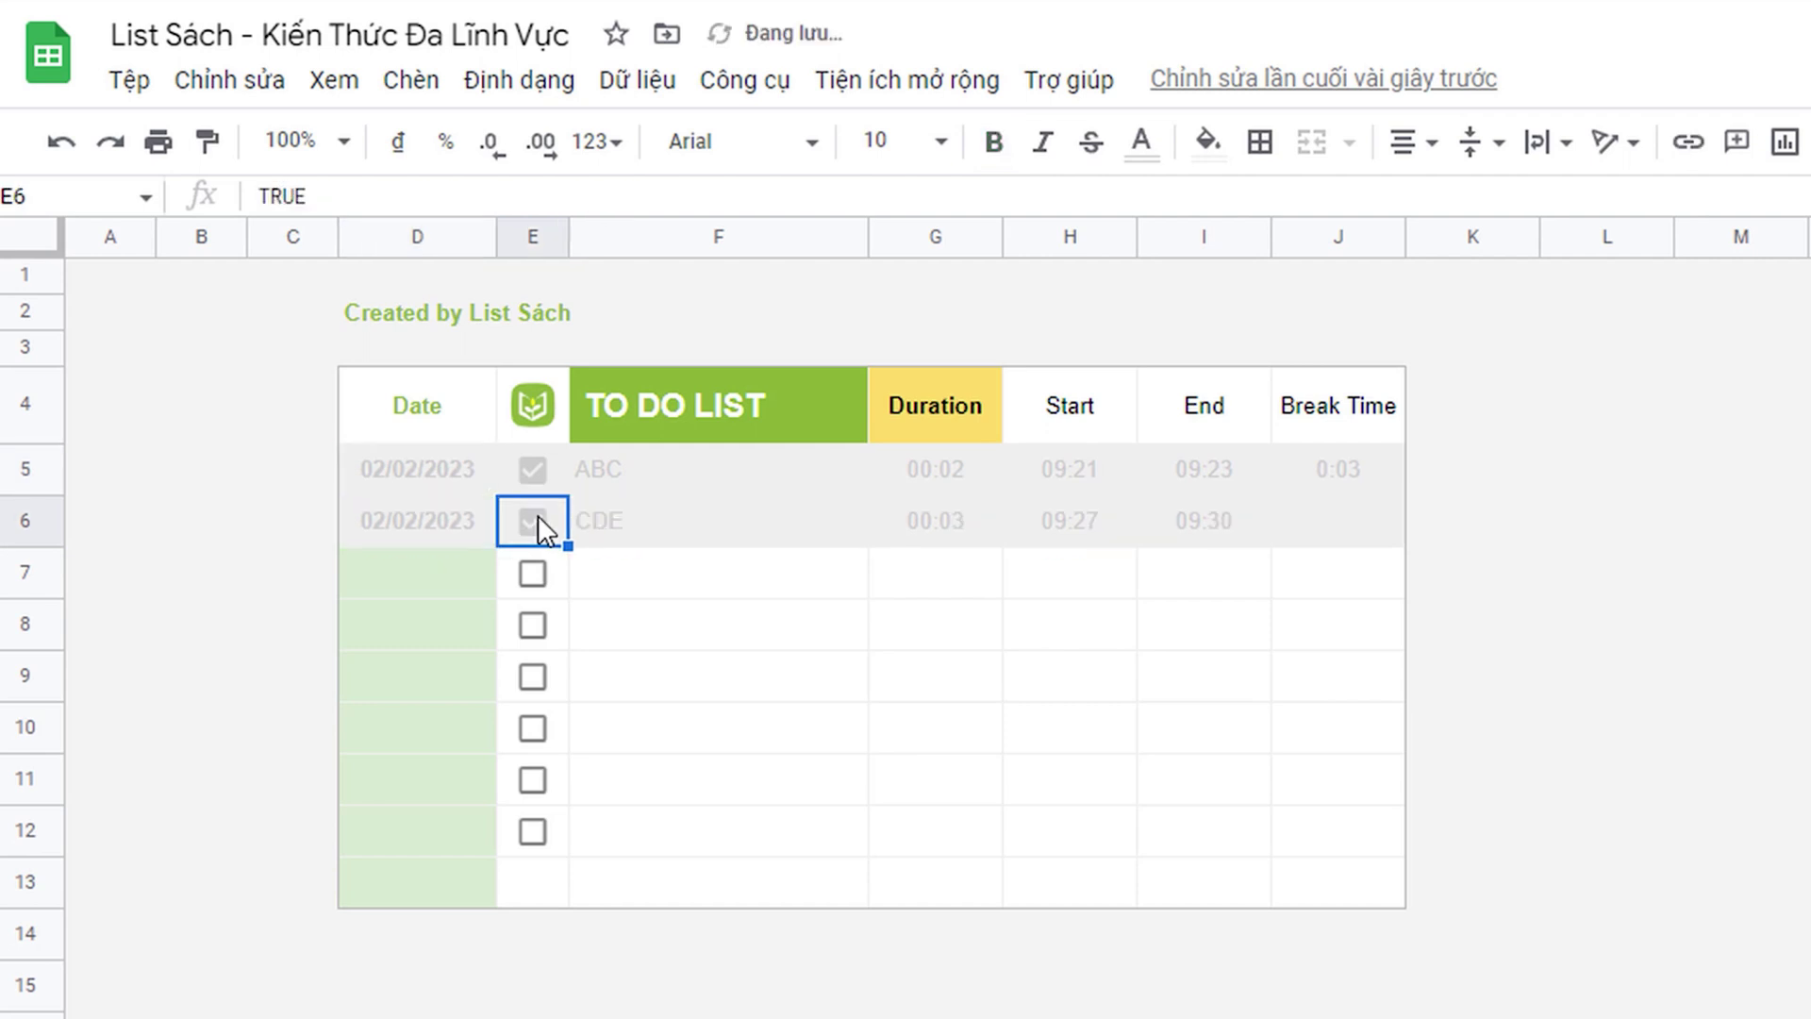
{"action": "left_click", "coordinate": [601, 589]}
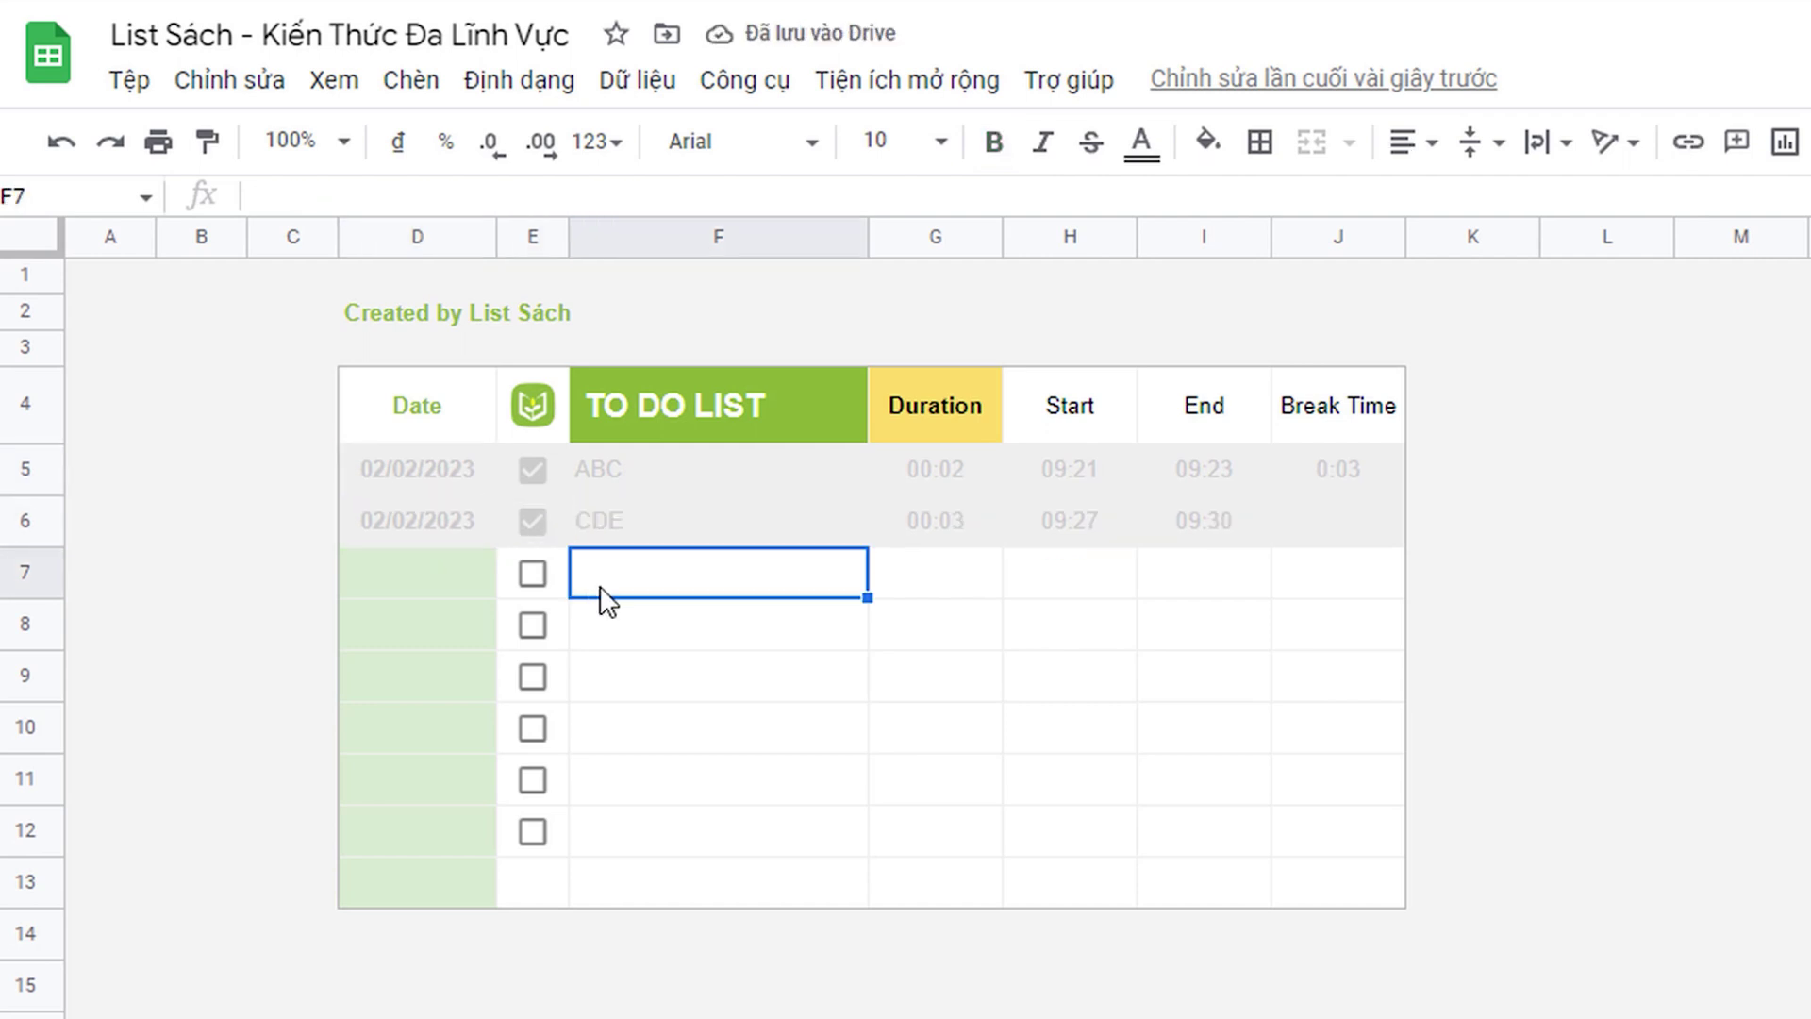
{"action": "type", "text": "FGH"}
{"action": "key", "text": "BackSpace"}
{"action": "key", "text": "BackSpace"}
{"action": "key", "text": "BackSpace"}
{"action": "type", "text": "Hoàn thành"}
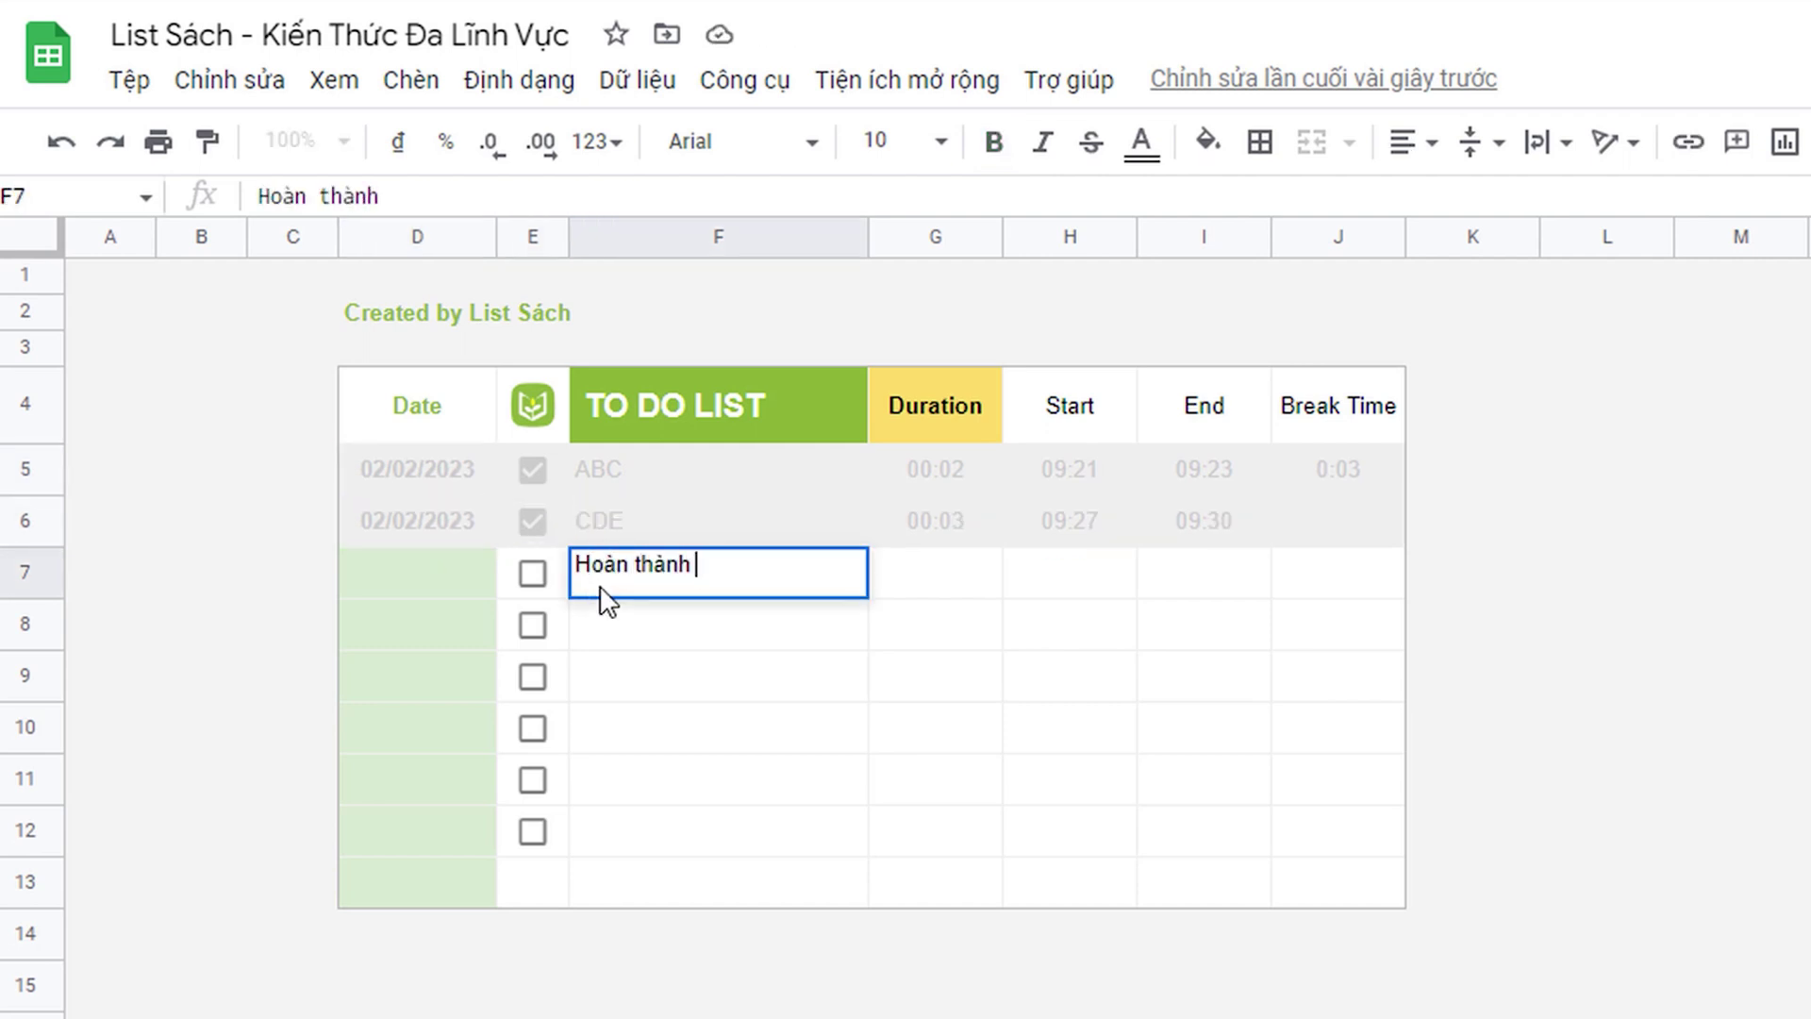
{"action": "key", "text": "Return"}
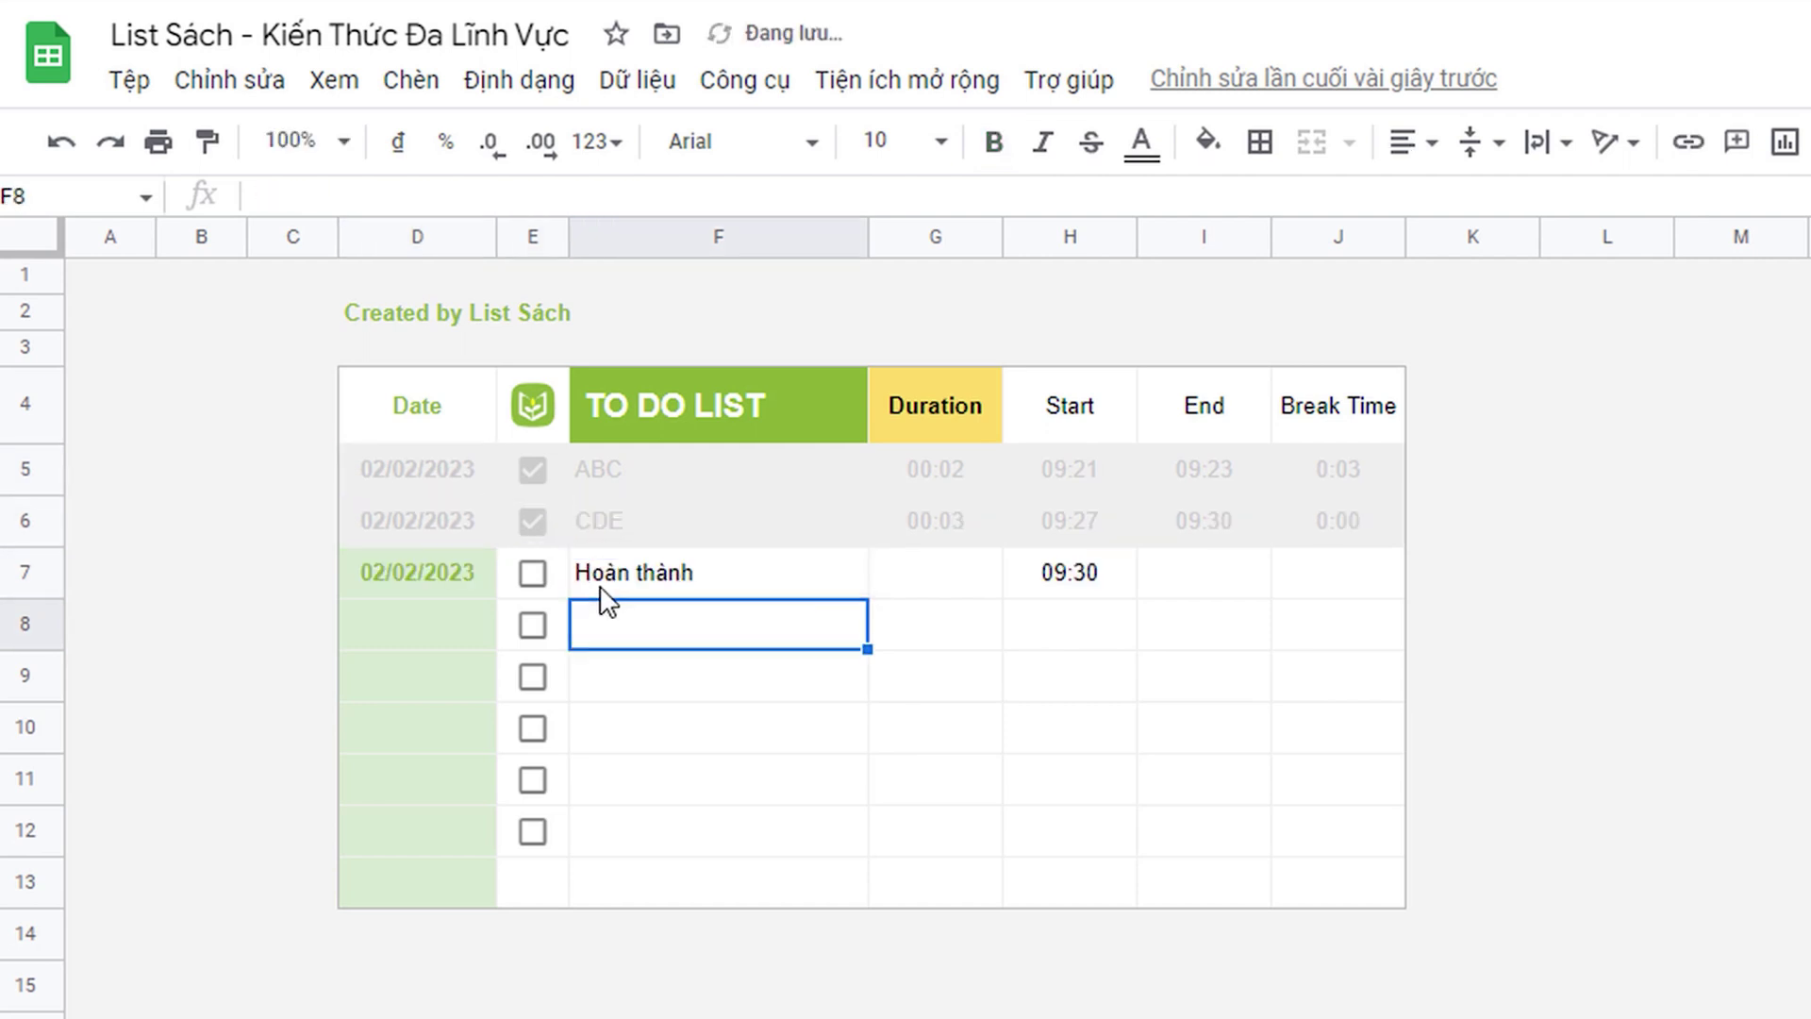
{"action": "left_click", "coordinate": [531, 575]}
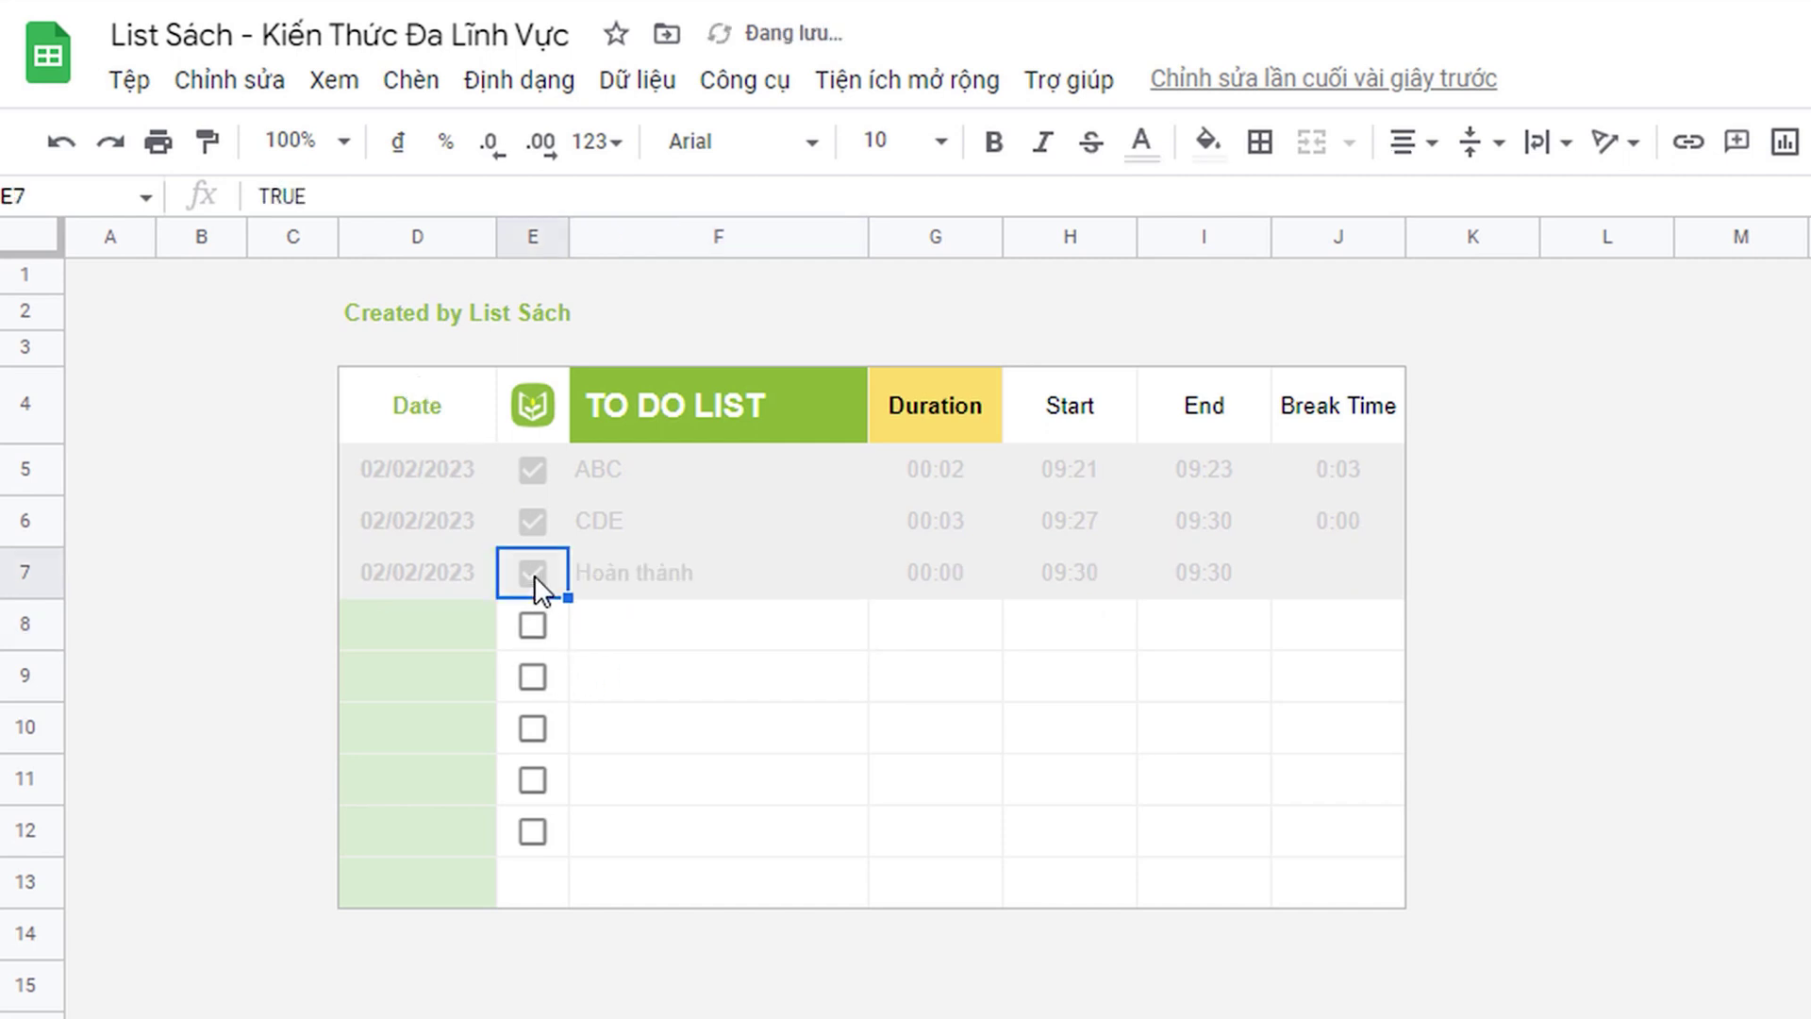